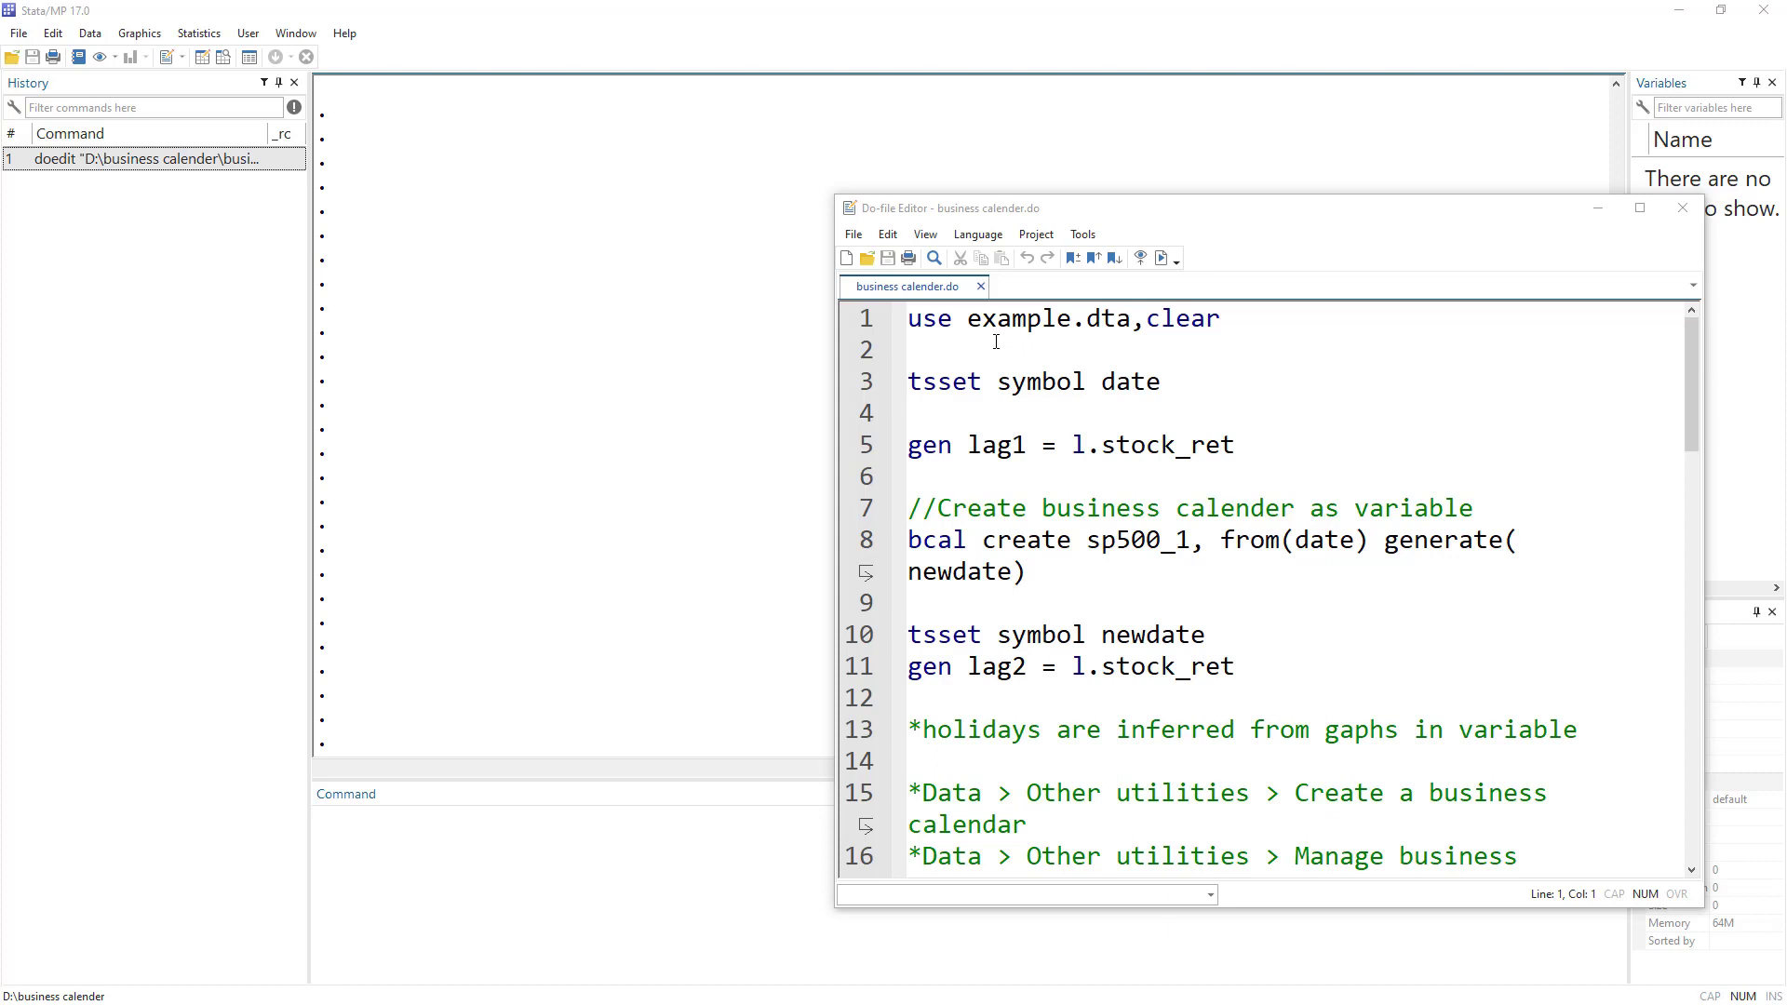
Run line 1, 'use example.dta, clear', loading 4 variables and 12,080 observations.
click(850, 323)
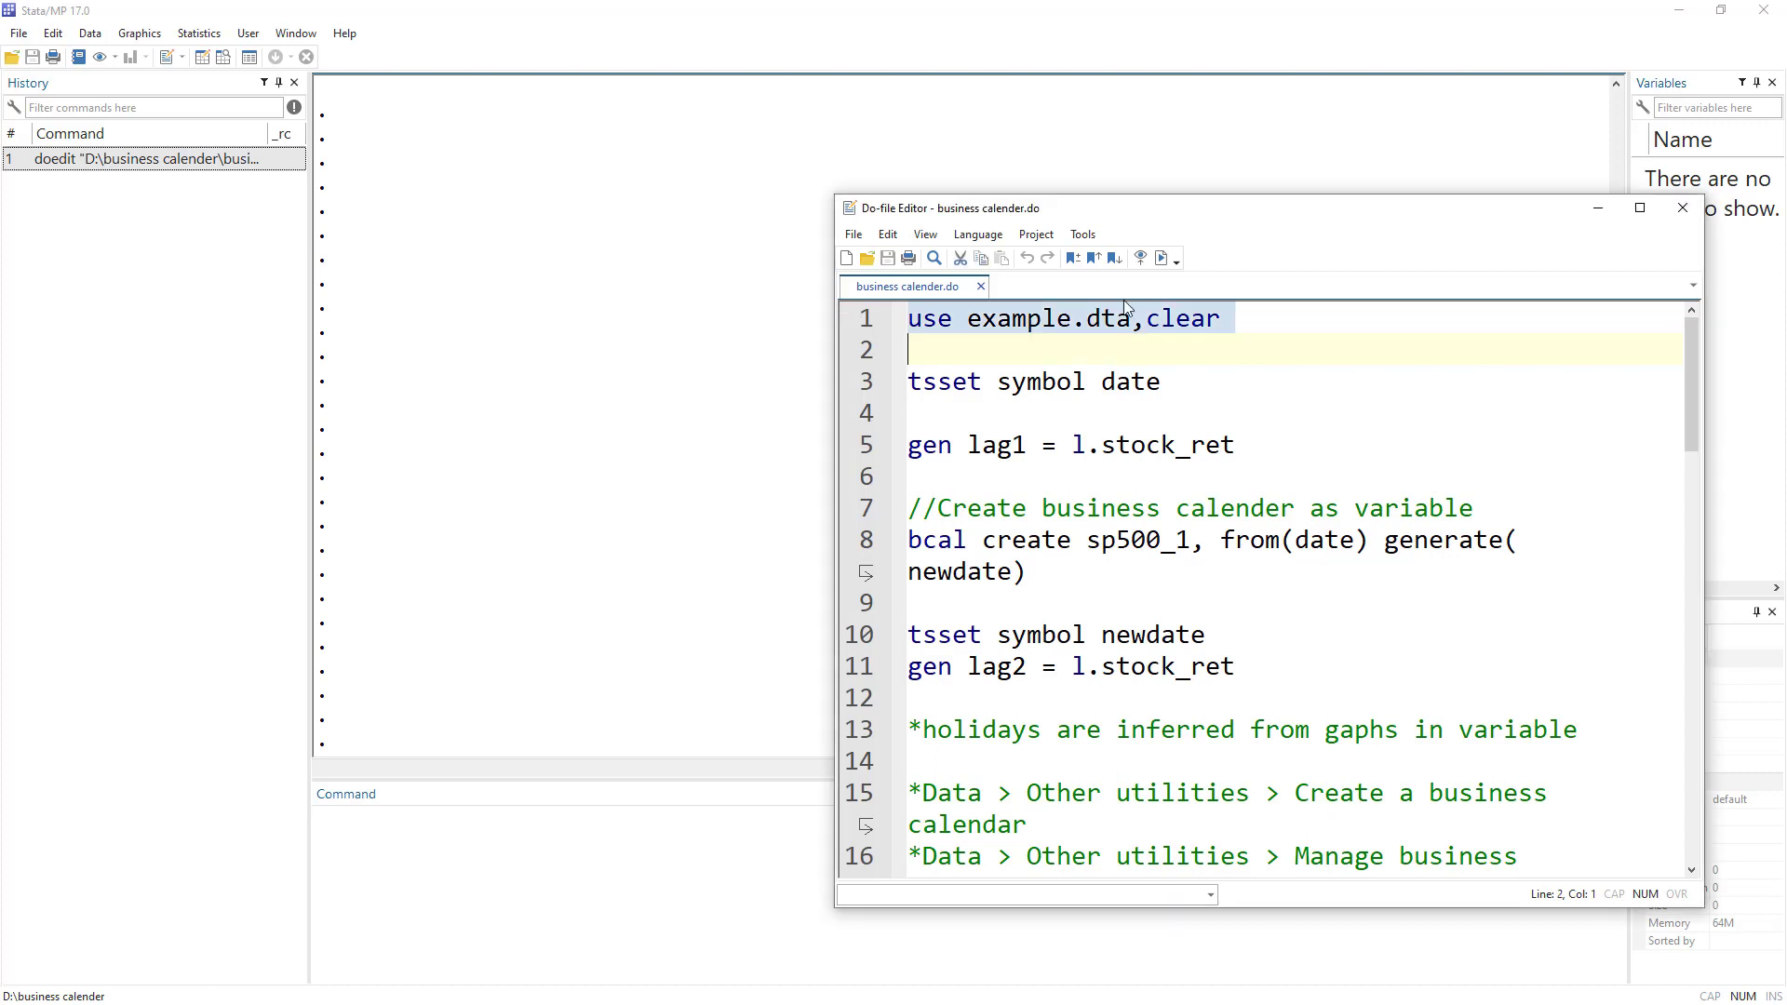
click(1161, 258)
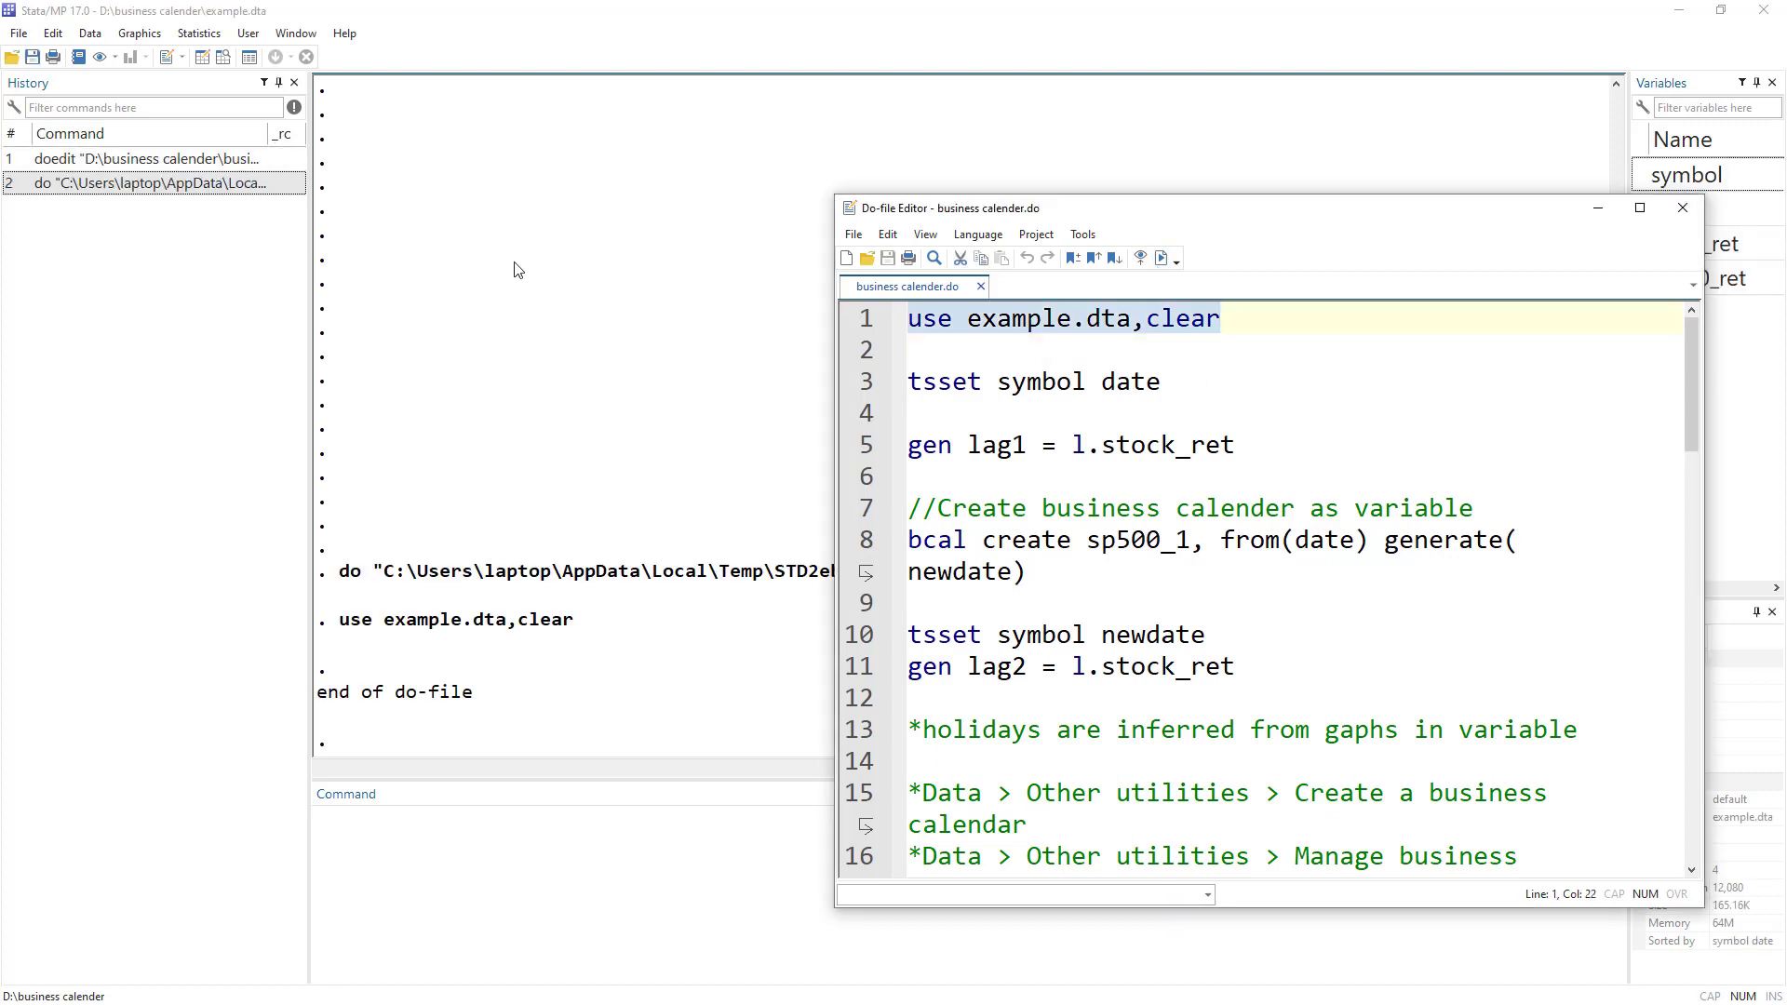
click(229, 78)
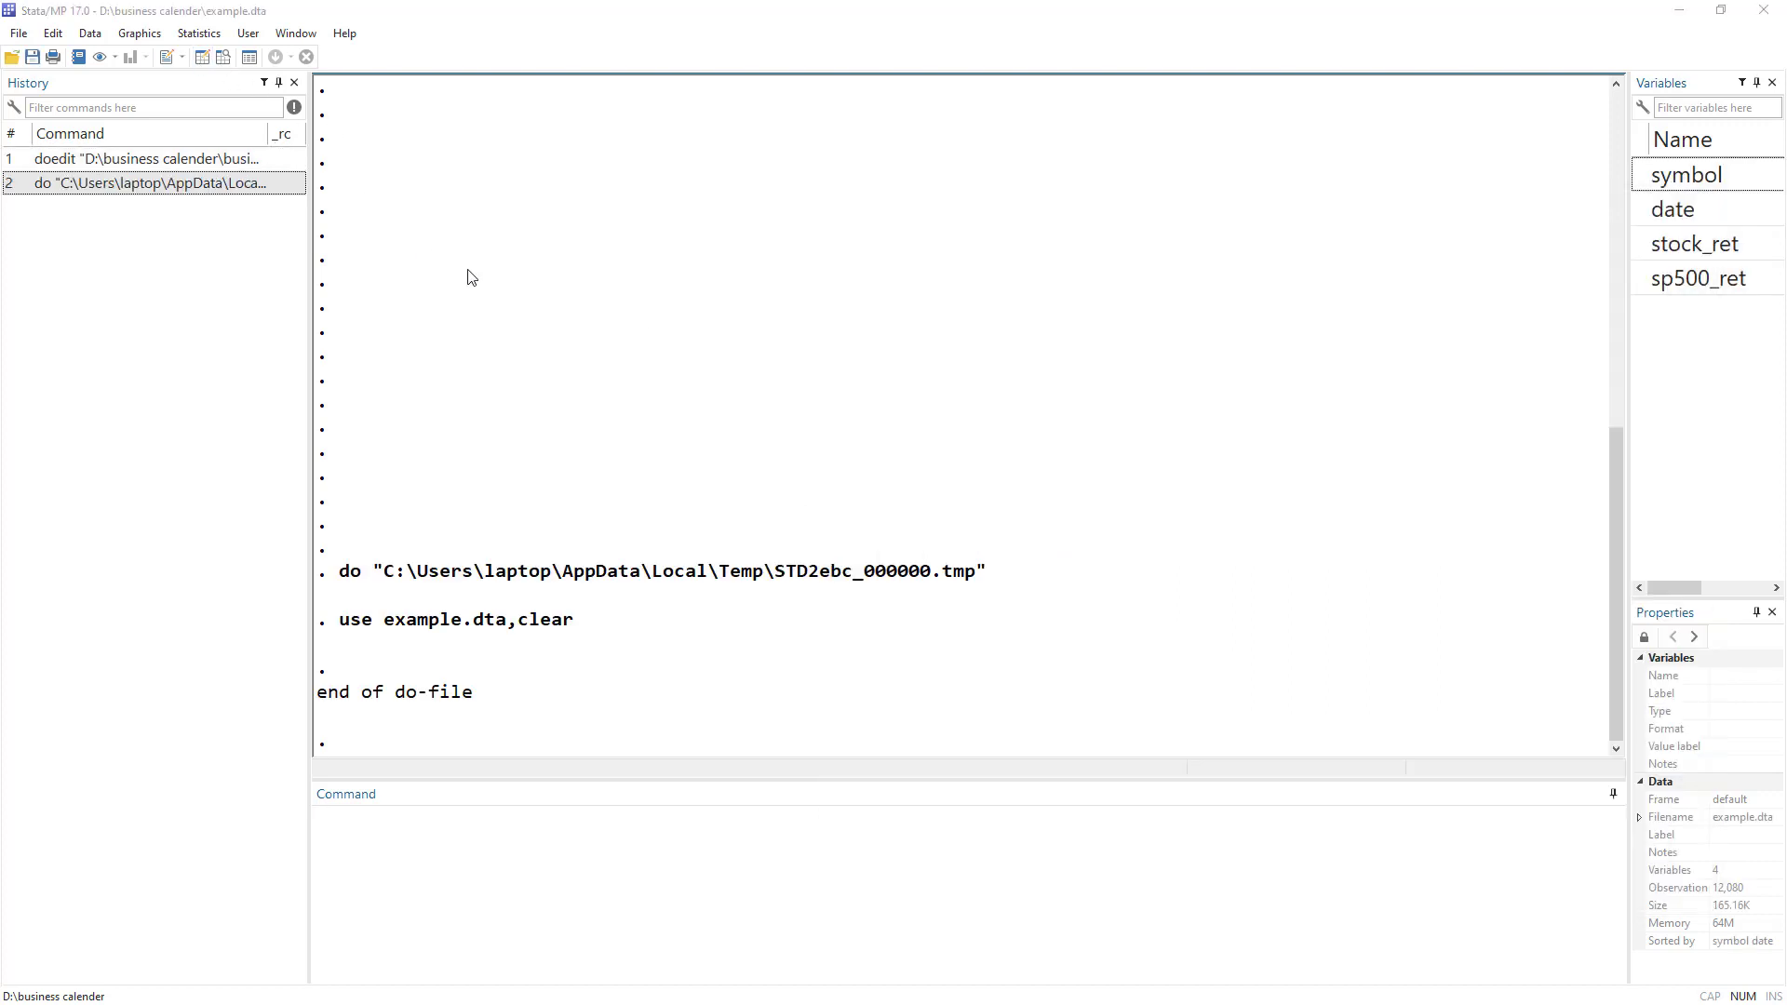
Browse the daily AAPL and MSFT returns in a maximized Data Editor, then return to the do-file.
drag(0, 321, 419, 2)
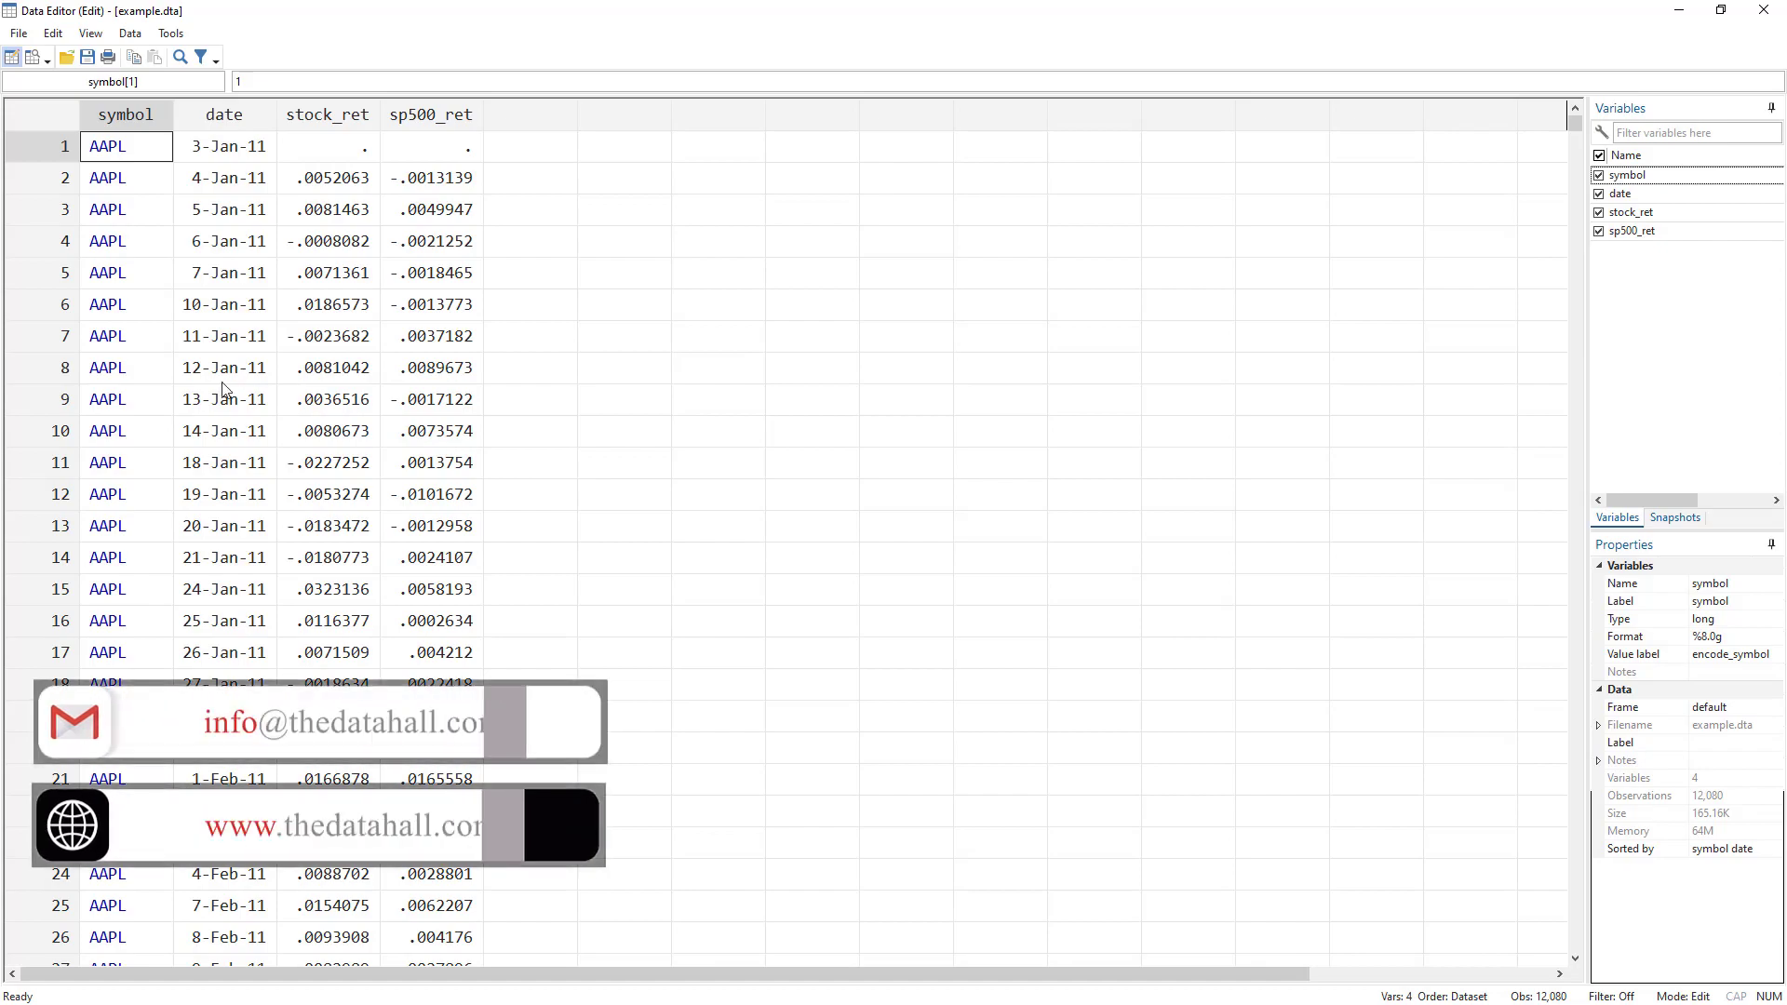
drag(1572, 126, 1614, 83)
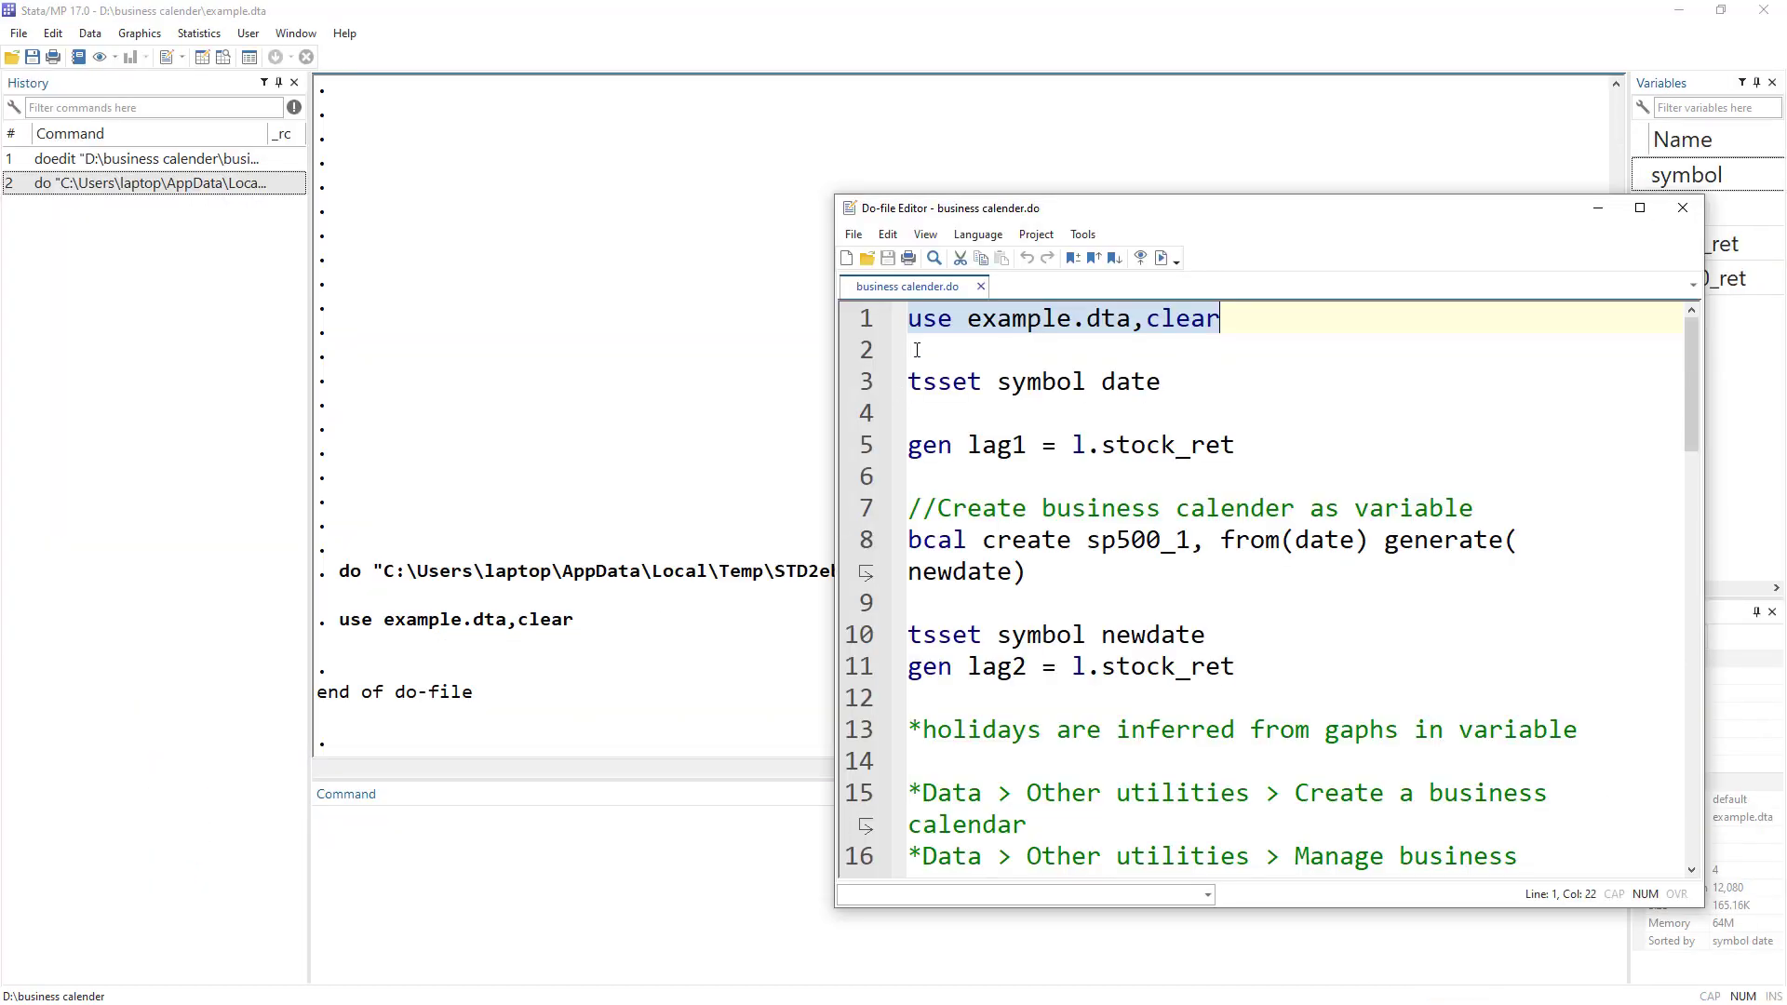
Run 'tsset symbol date', giving a strongly balanced daily panel from 3-Jan-11 to 30-Dec-22.
double_click(959, 382)
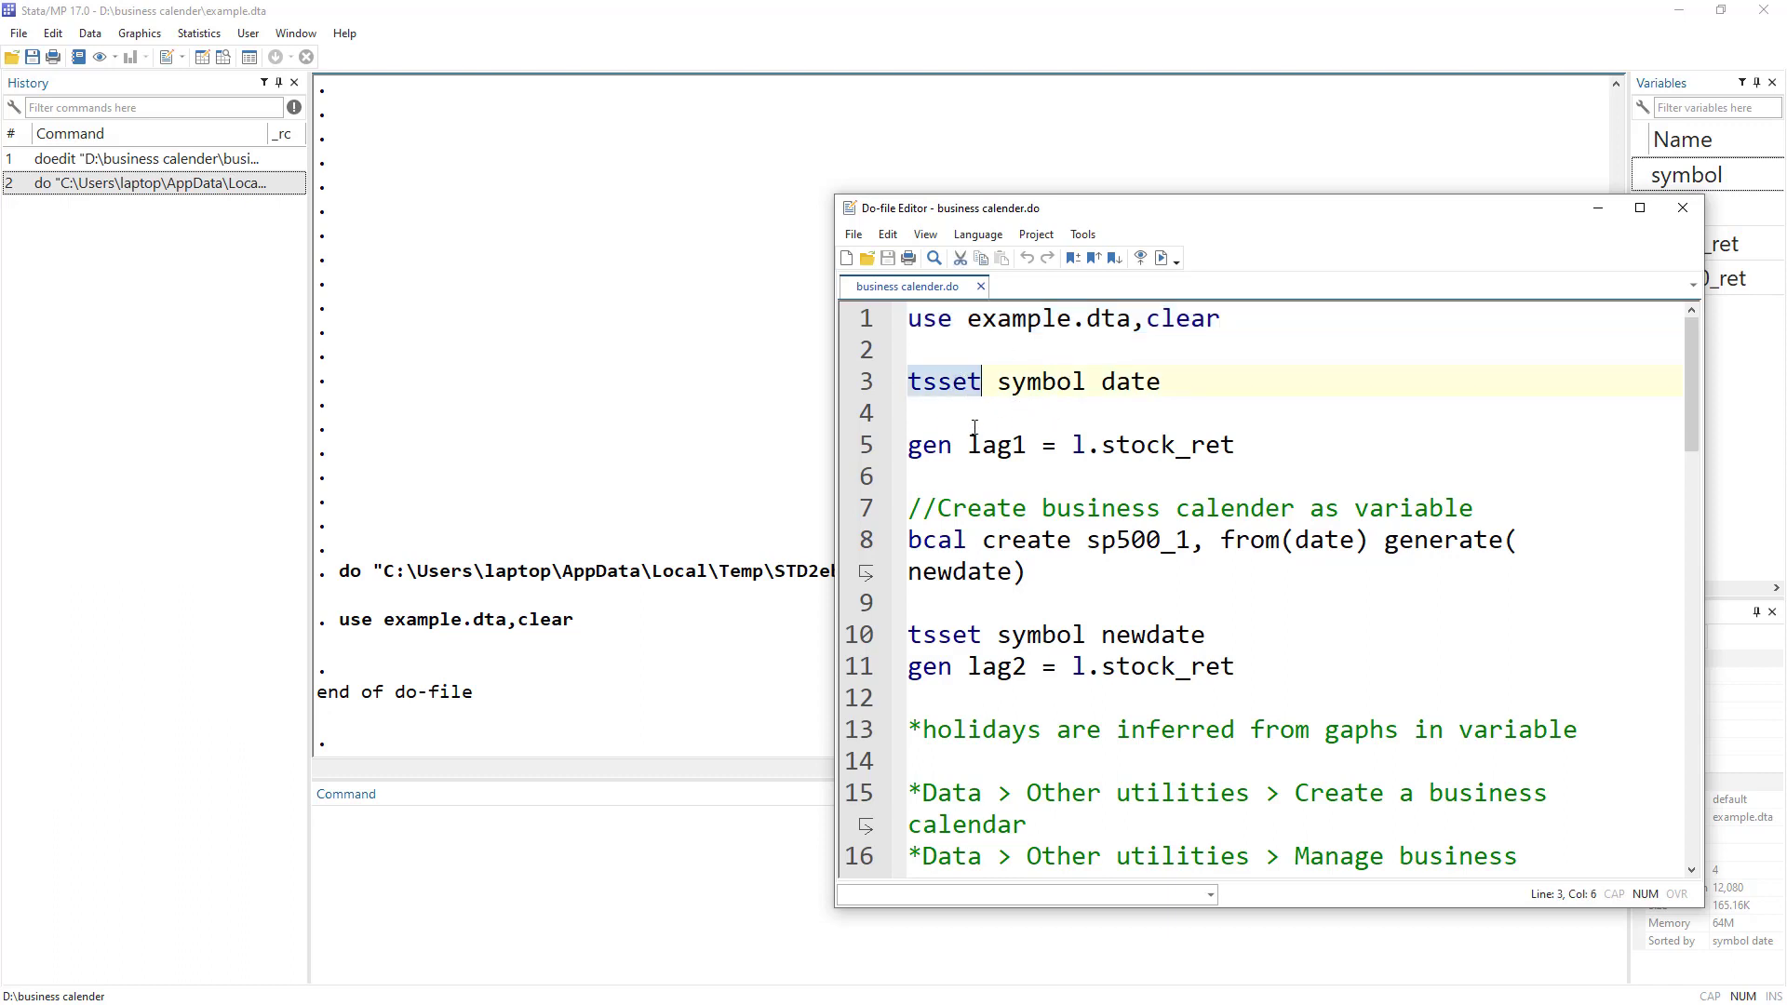
double_click(1027, 384)
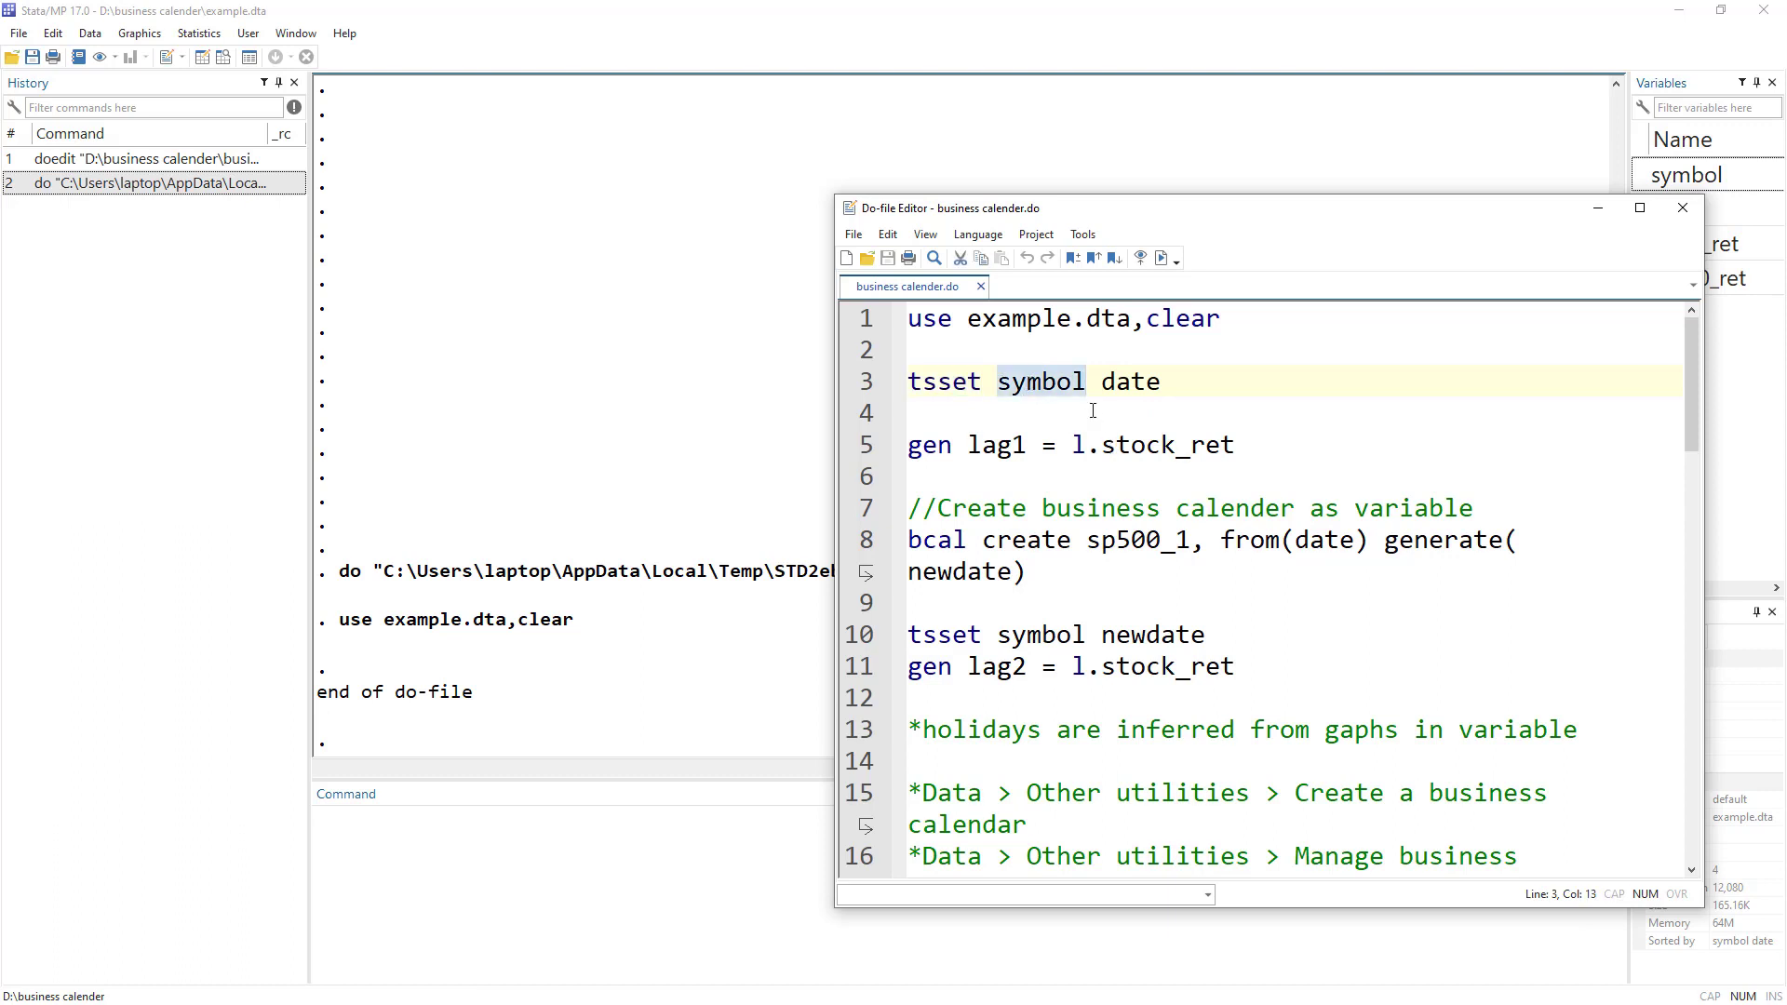
double_click(1130, 383)
click(864, 383)
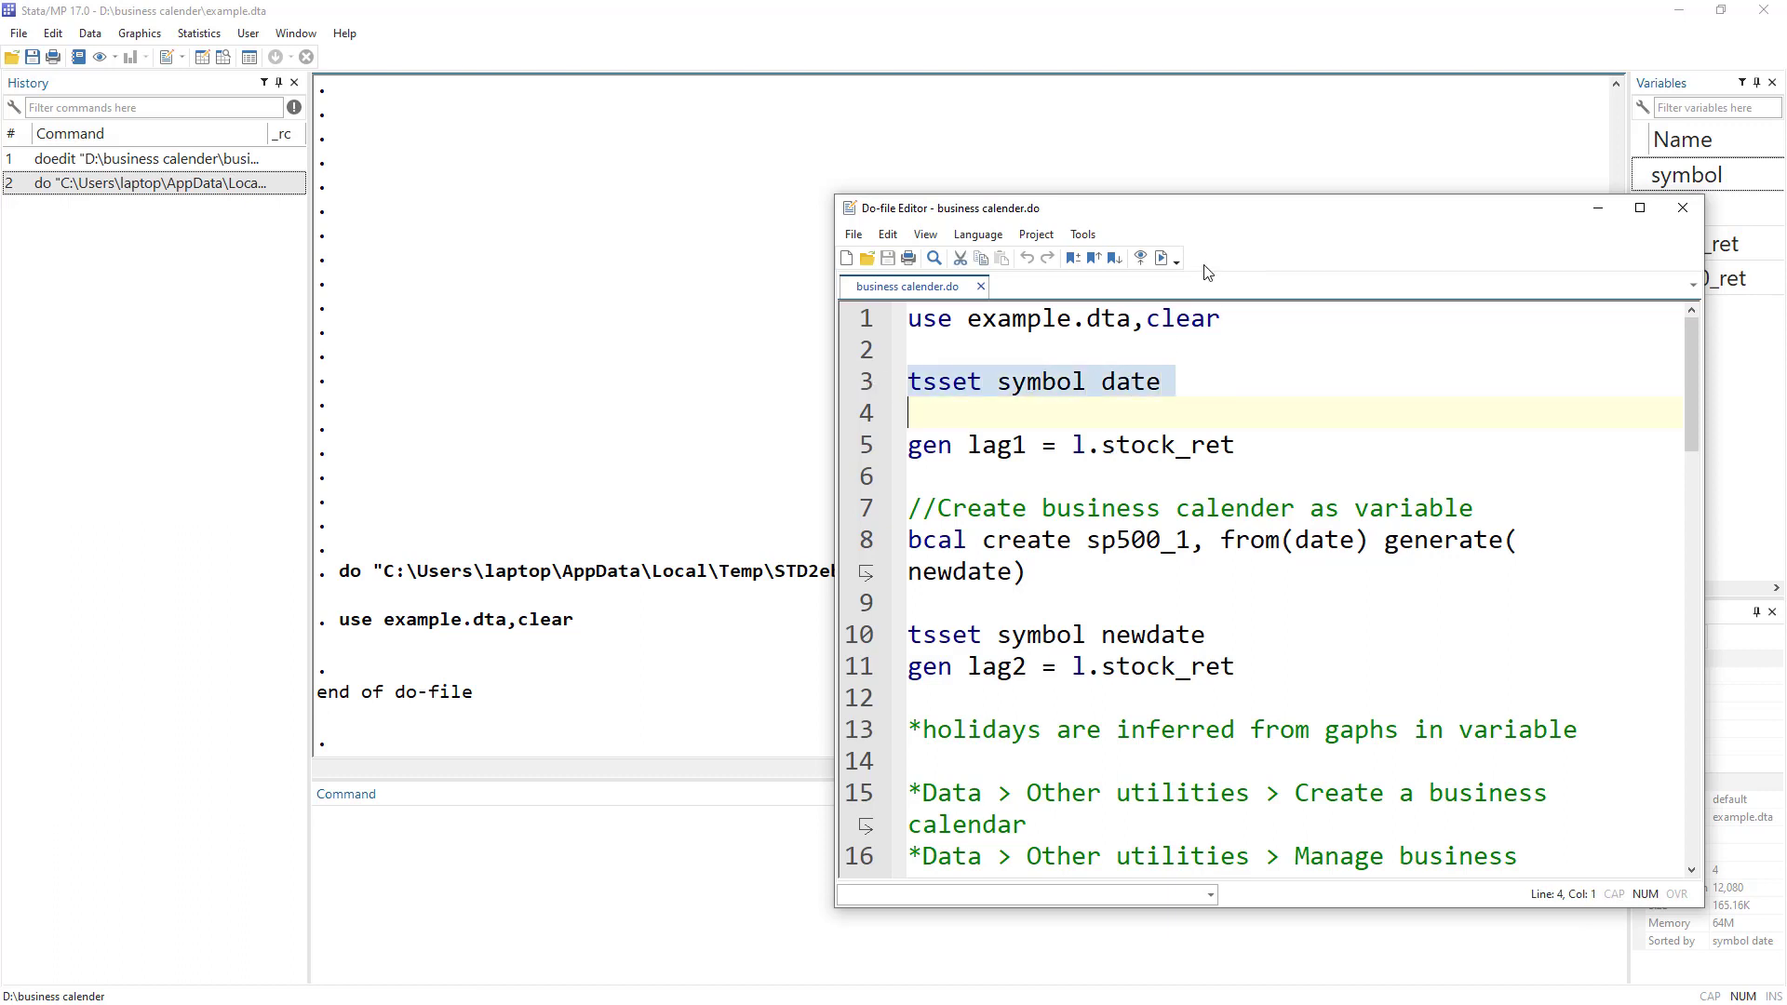
click(1161, 257)
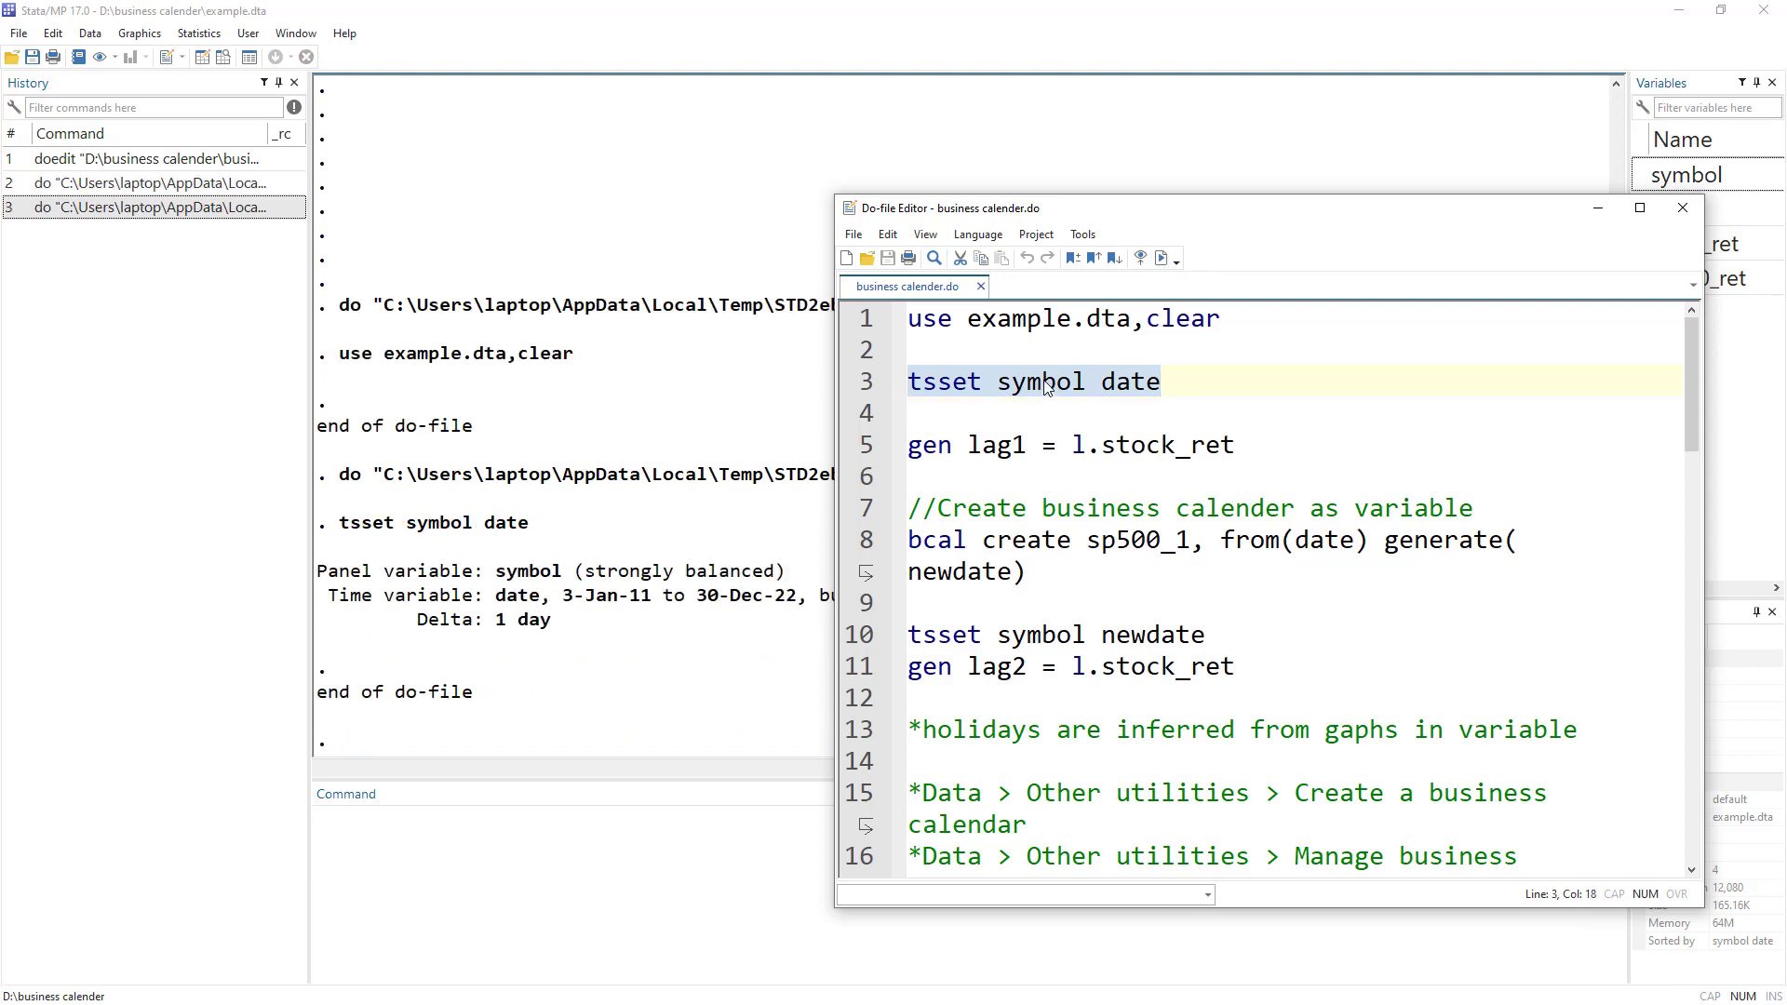
Glance at the panel data in the Data Editor, then minimize it back to the do-file.
double_click(1047, 383)
click(202, 58)
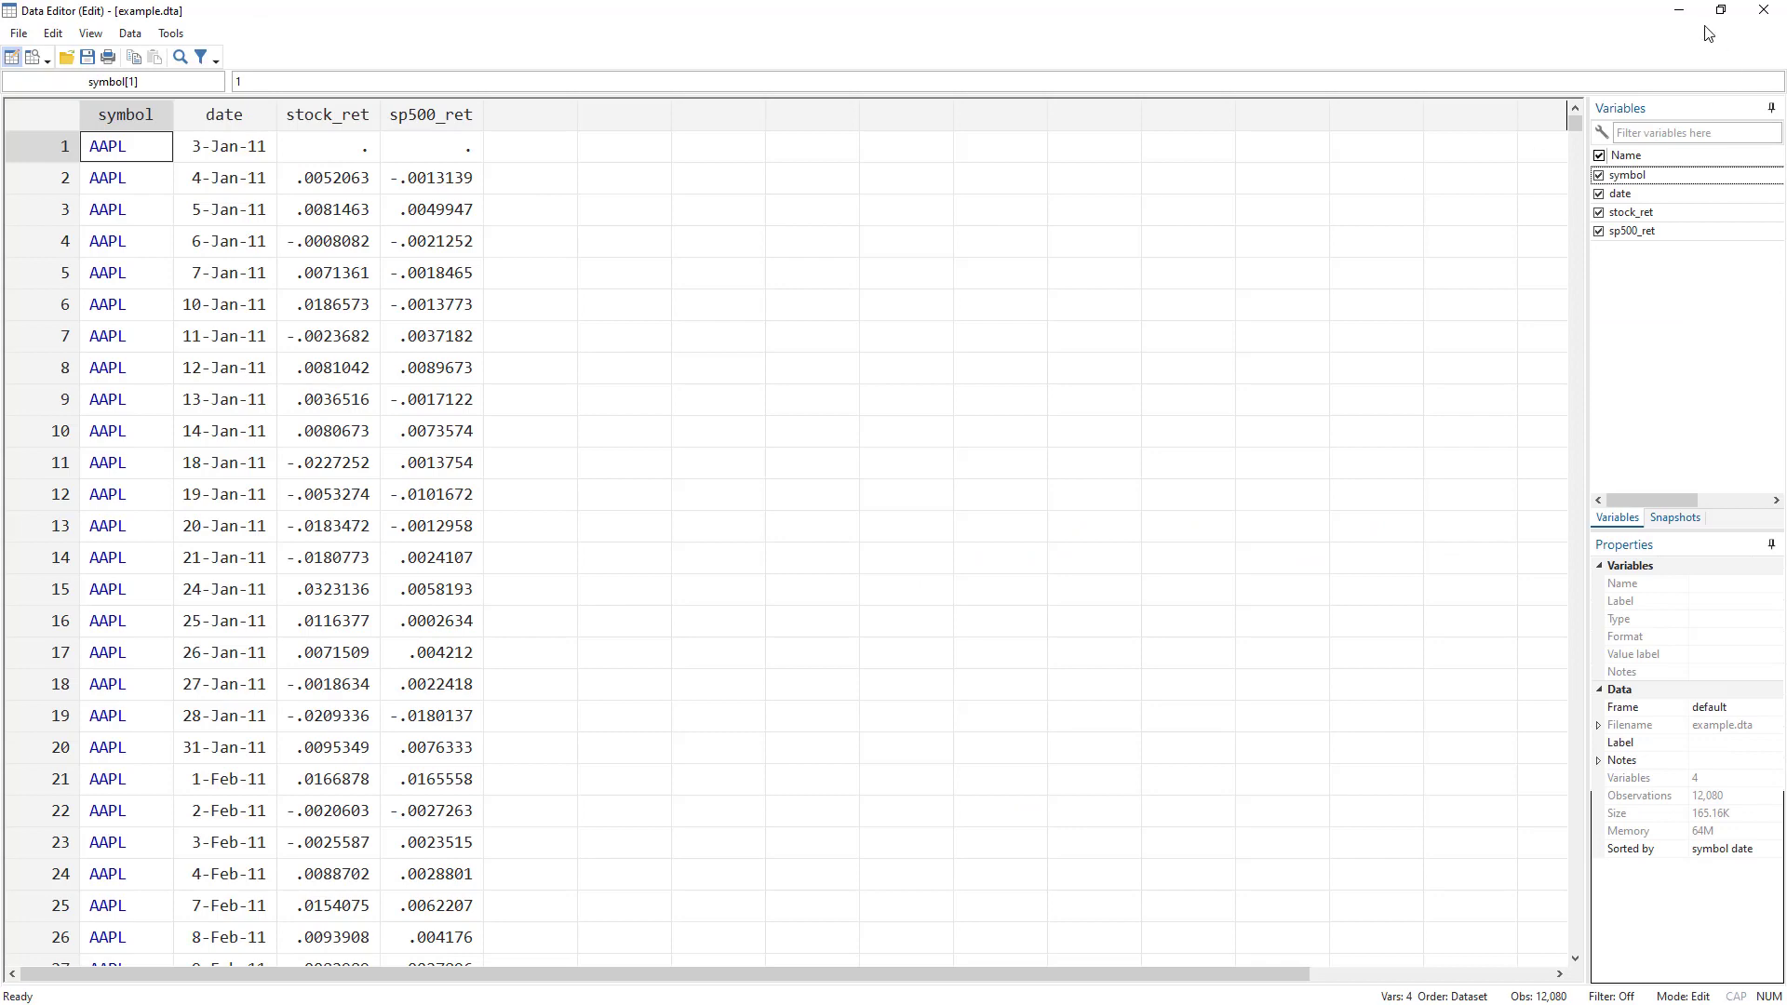
click(1681, 11)
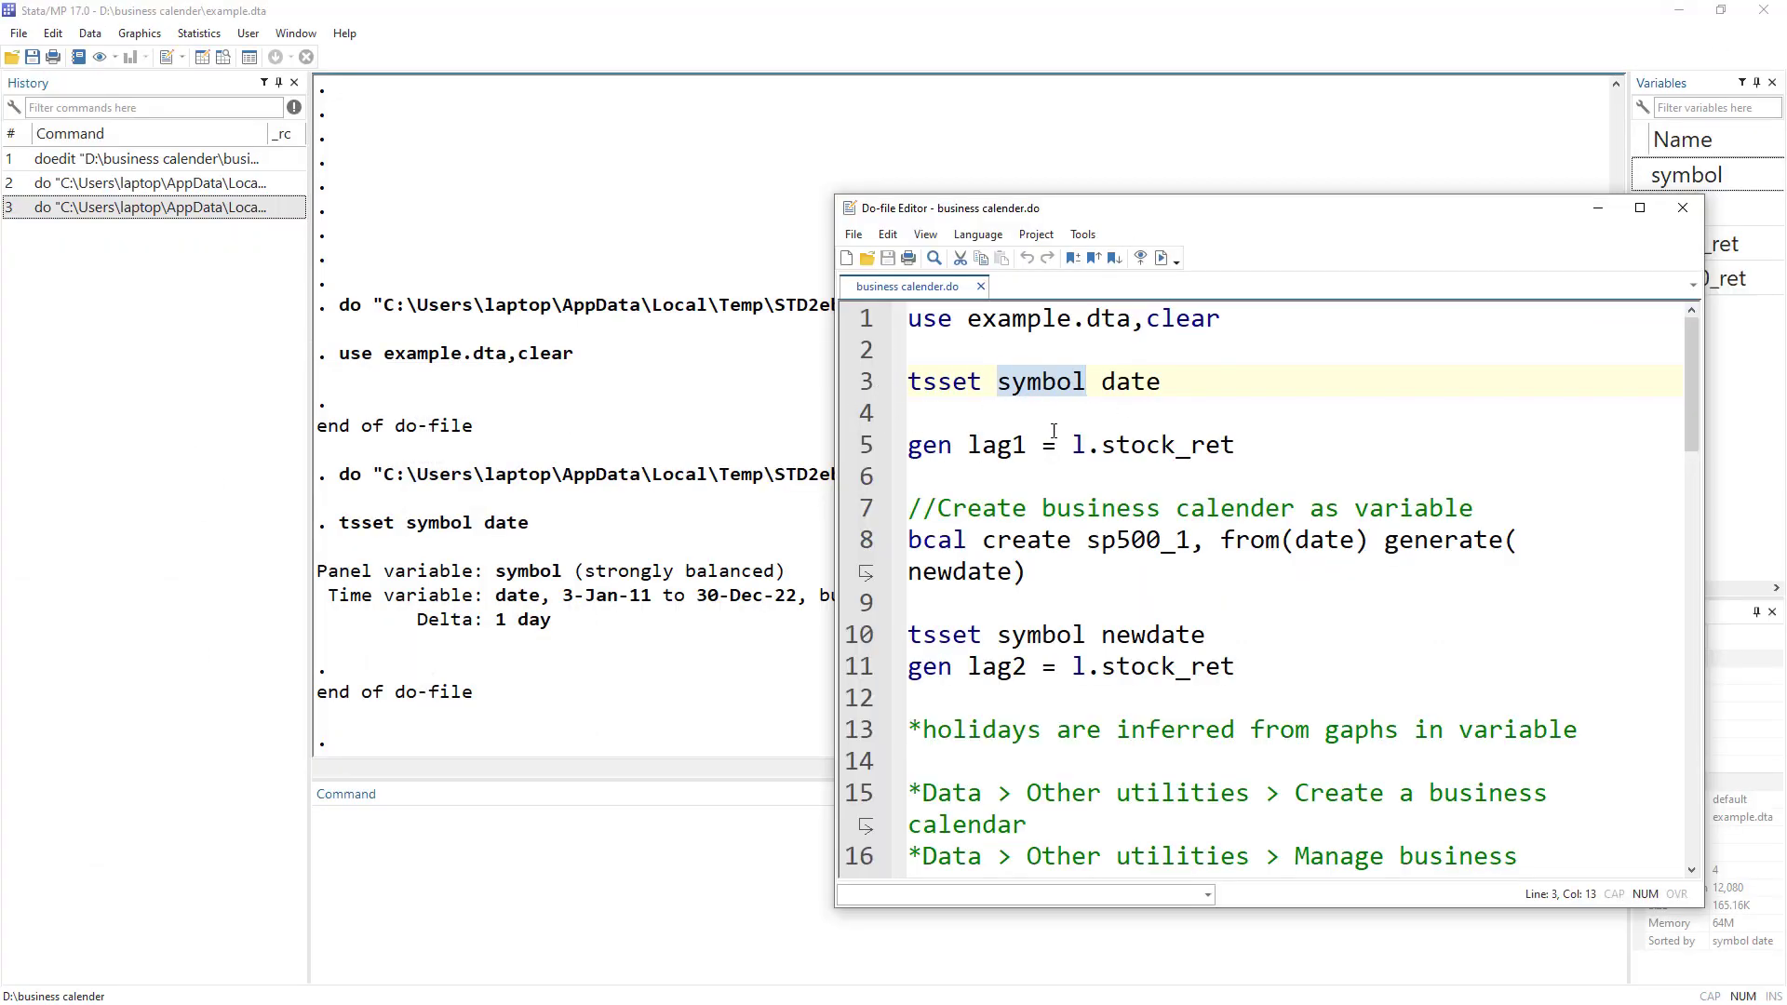
Run 'gen lag1 = l.stock_ret' and highlight the 2,620 missing values it reports.
click(935, 454)
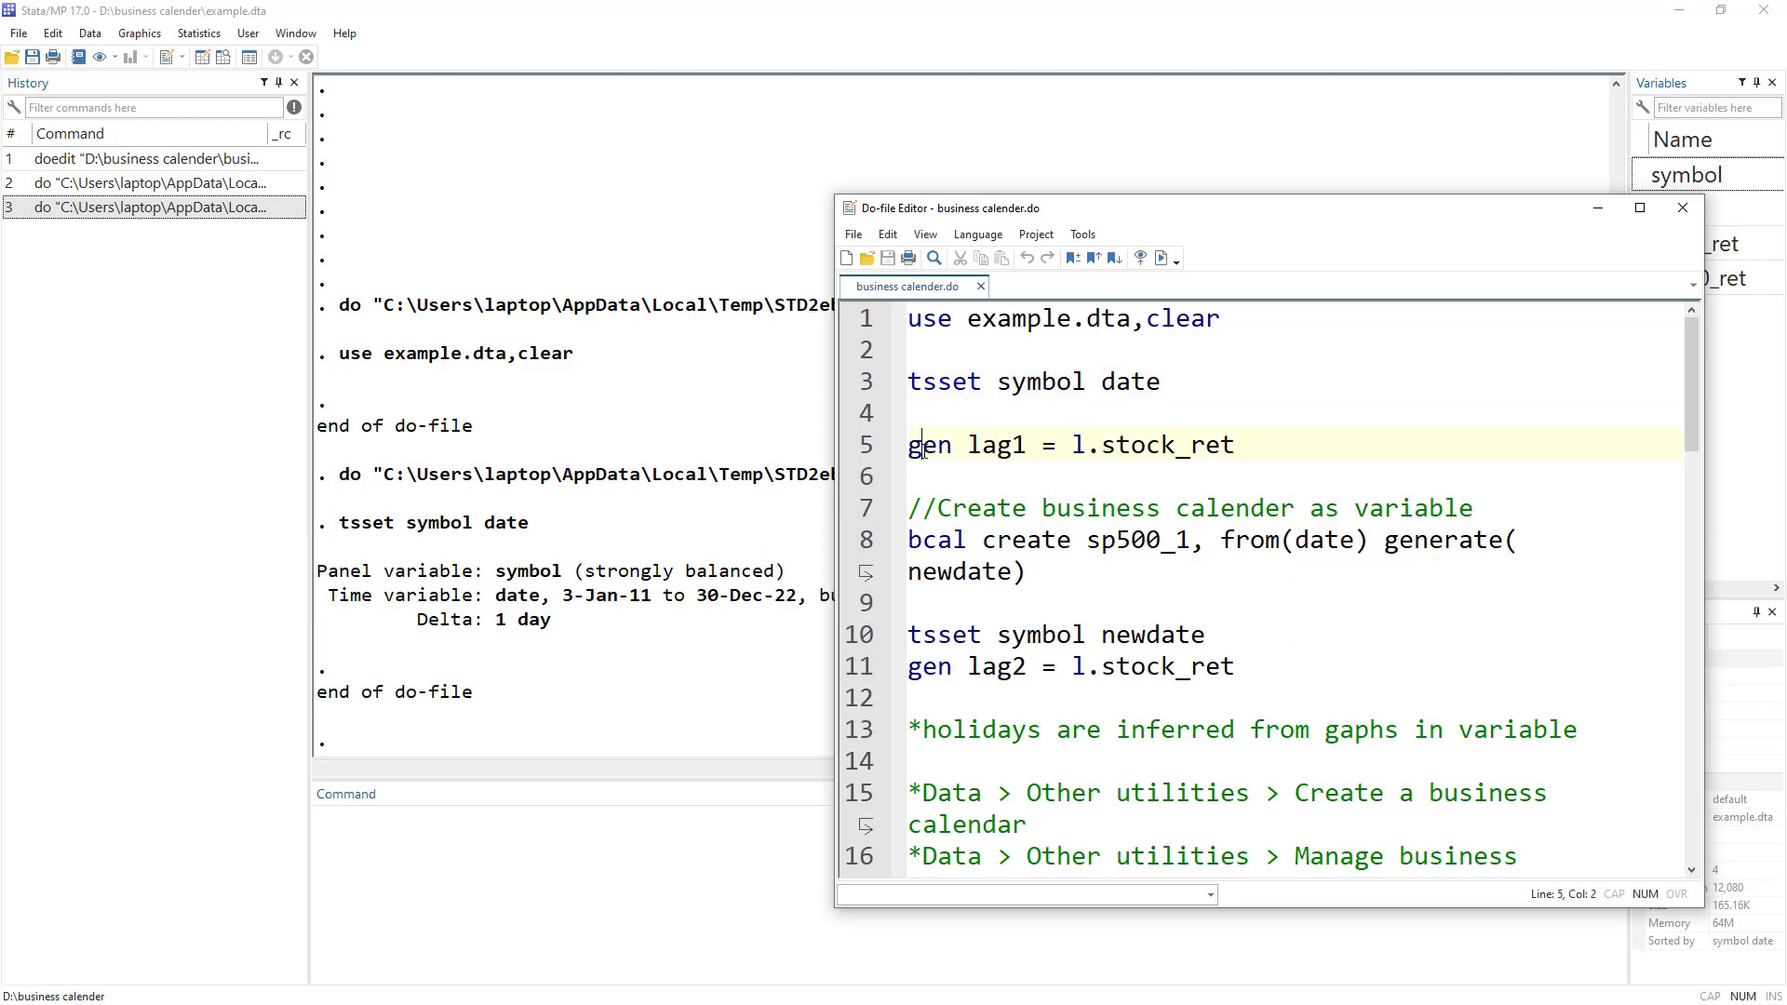
double_click(996, 445)
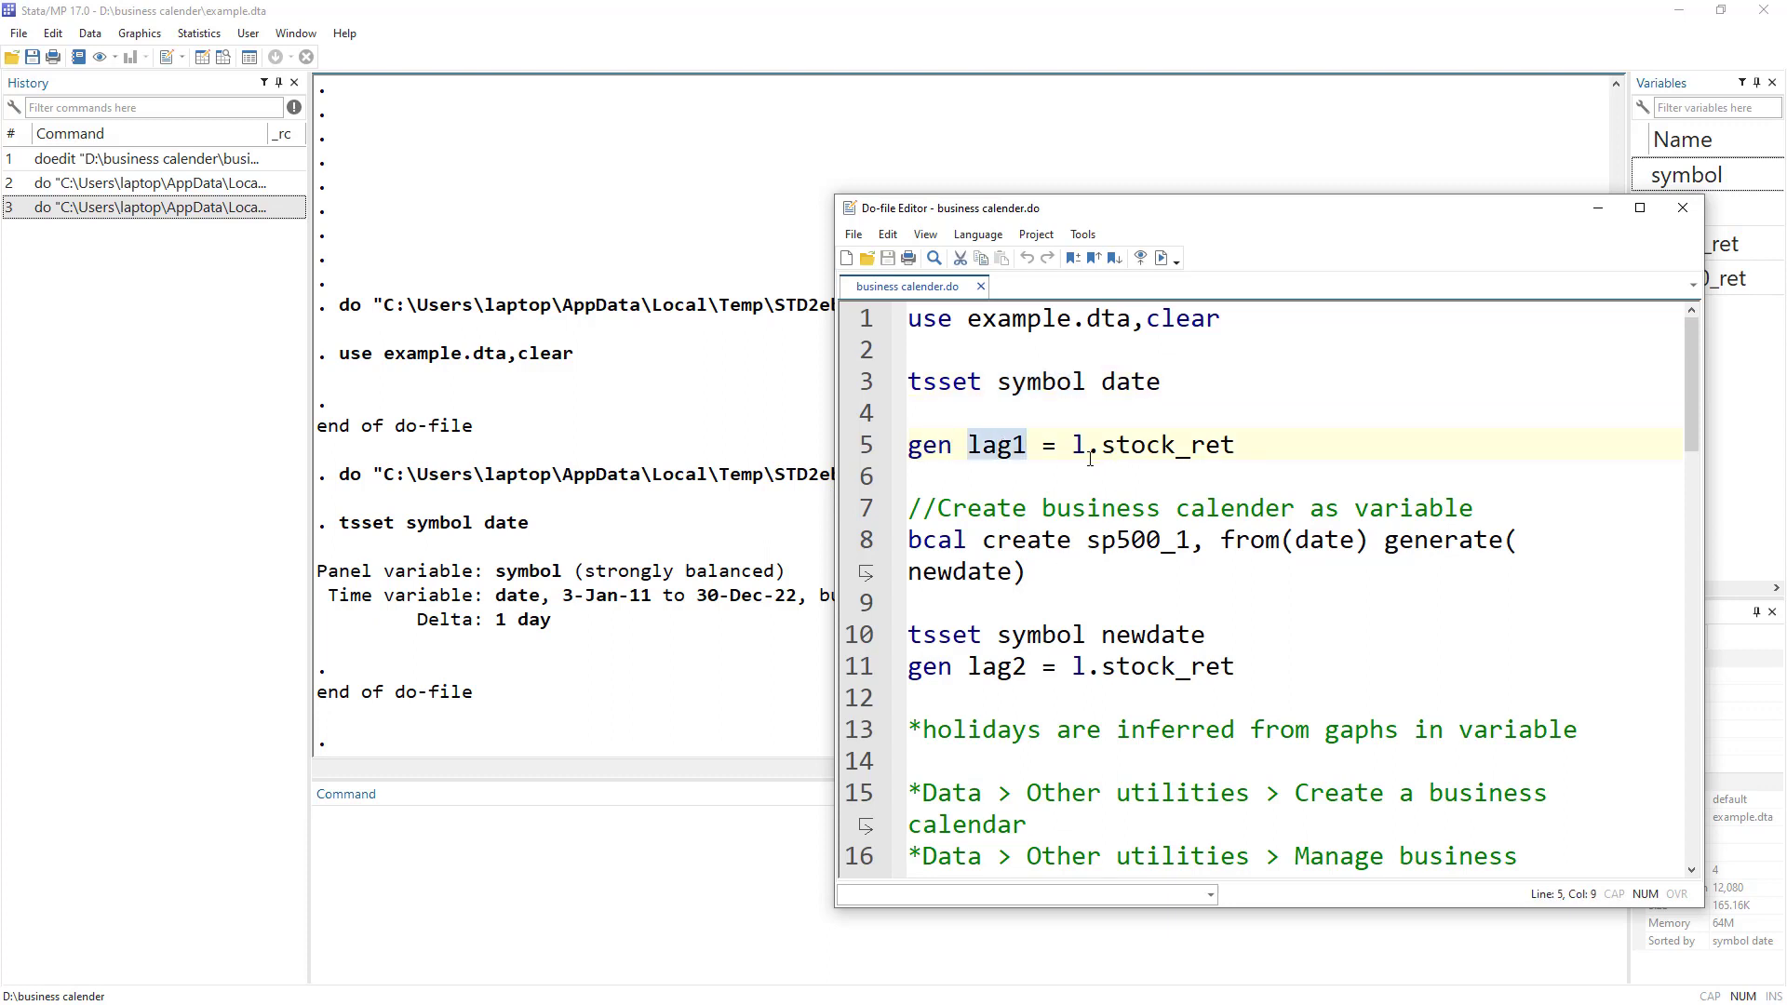
drag(1072, 451, 1254, 451)
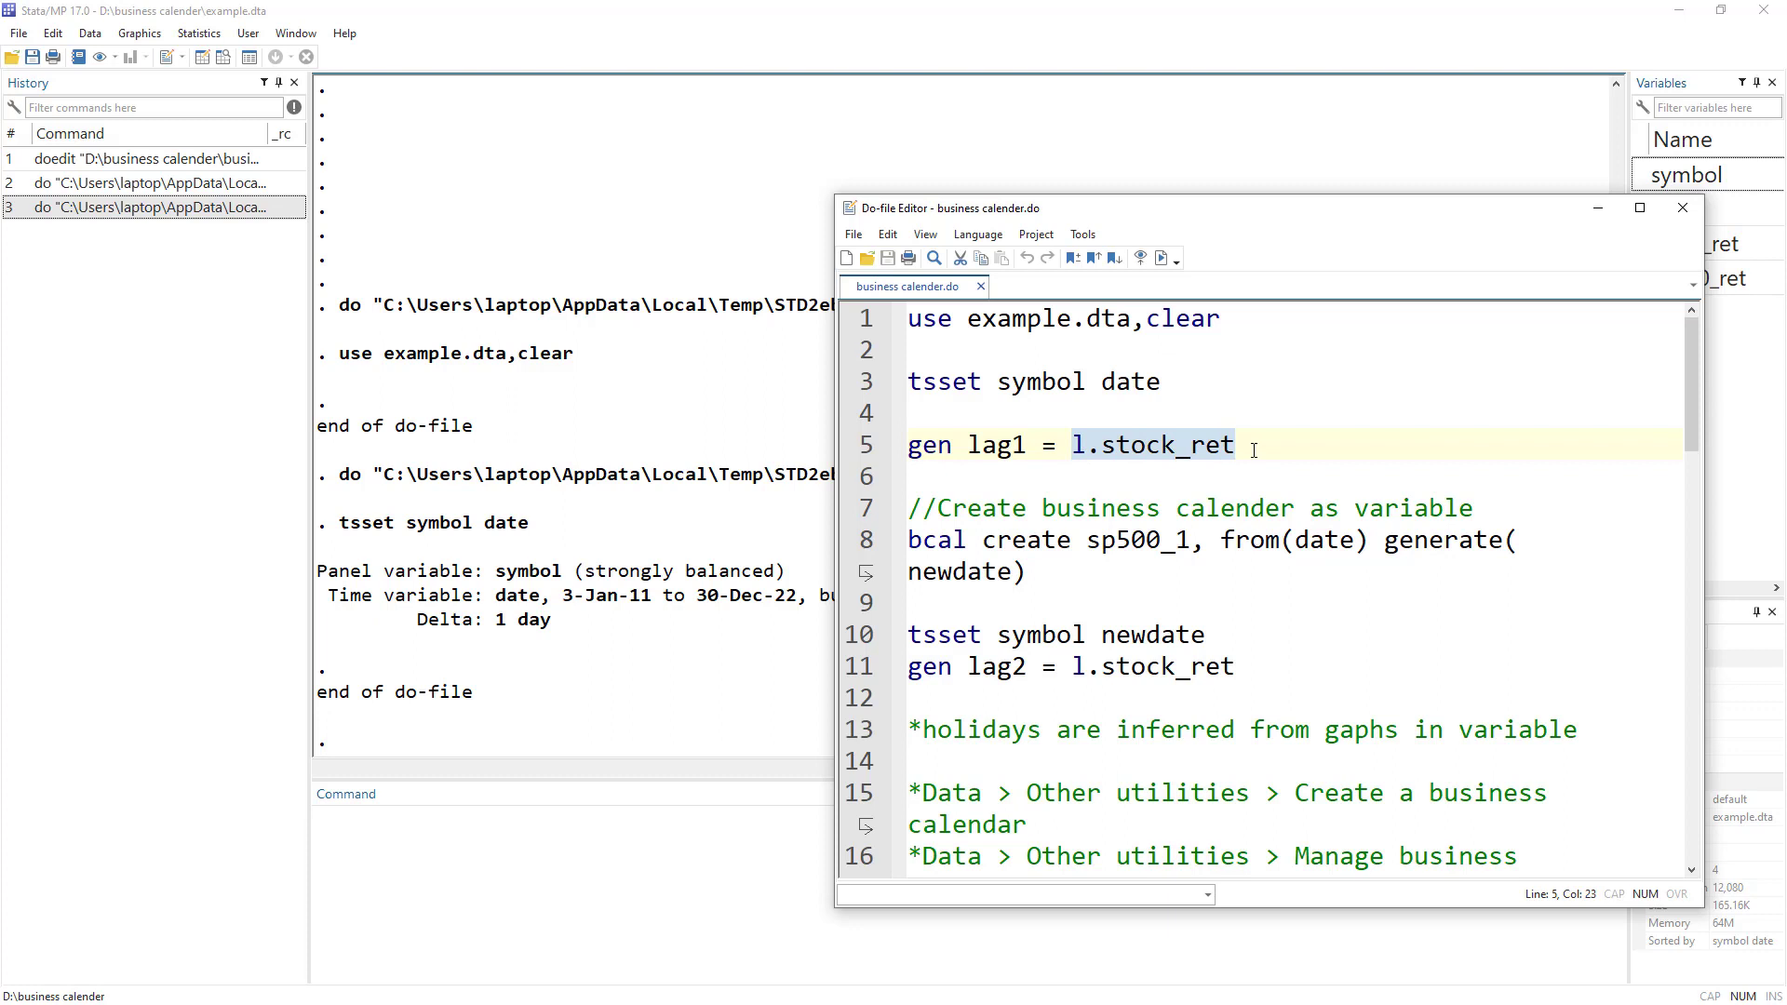
click(1130, 457)
click(861, 445)
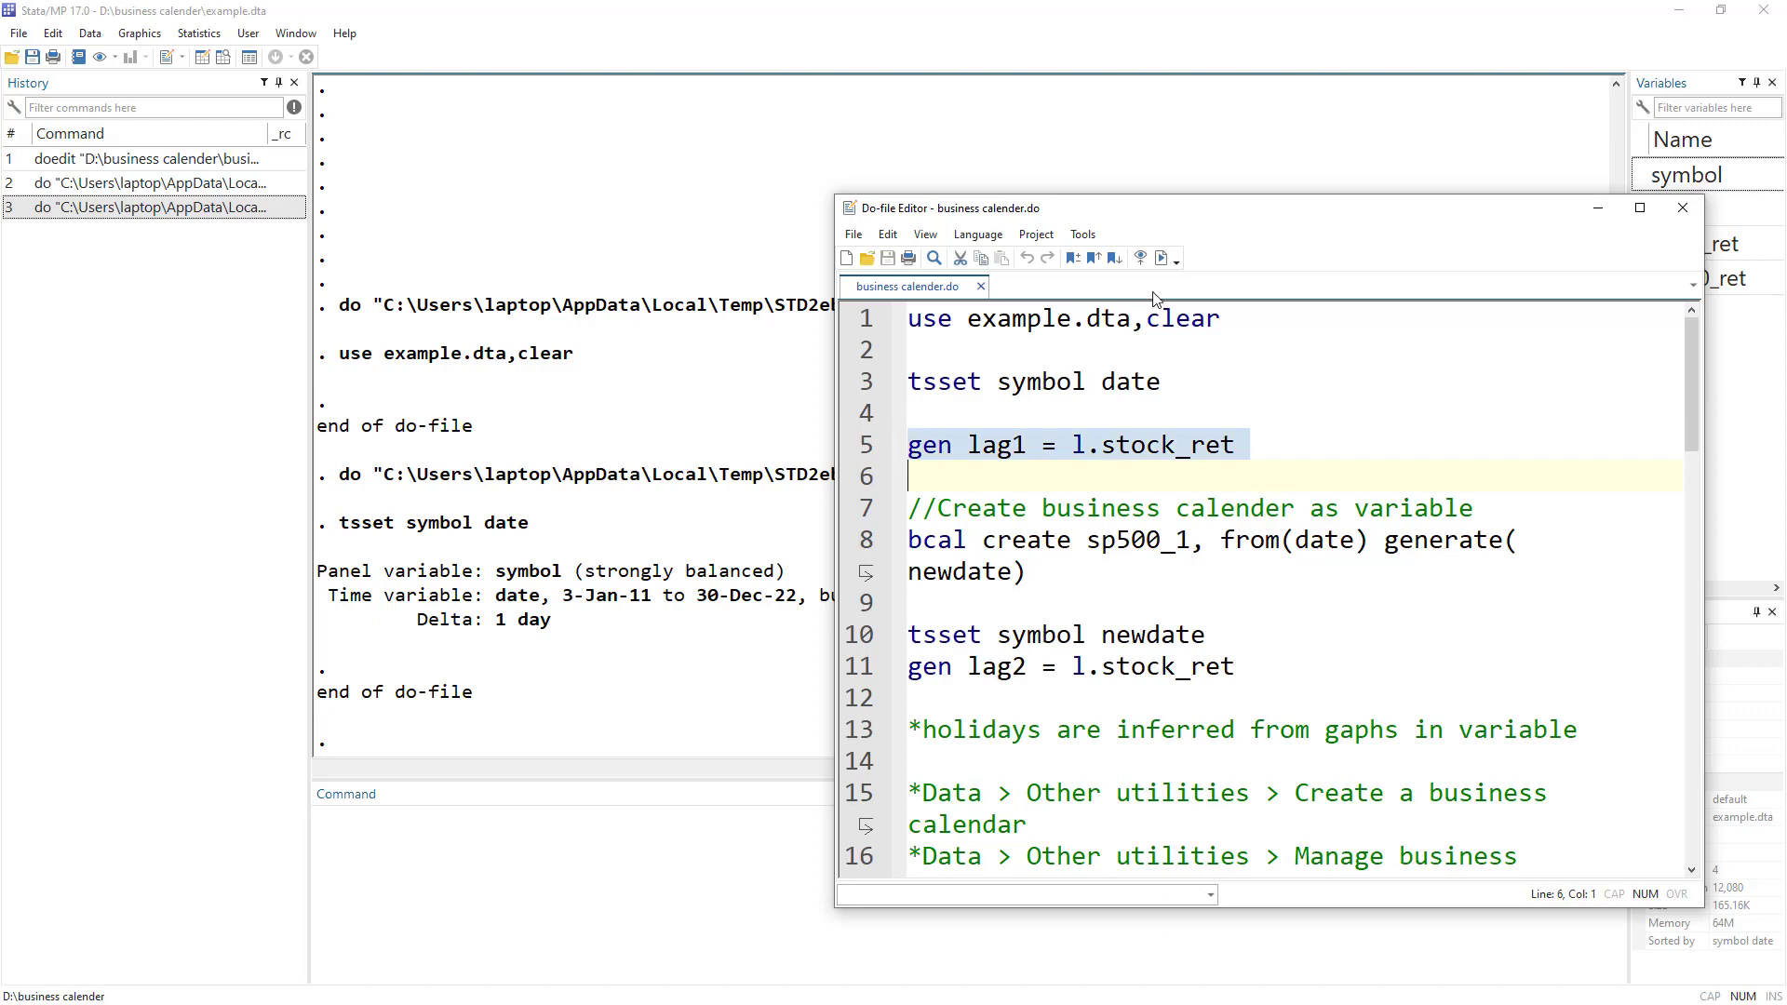
click(1161, 261)
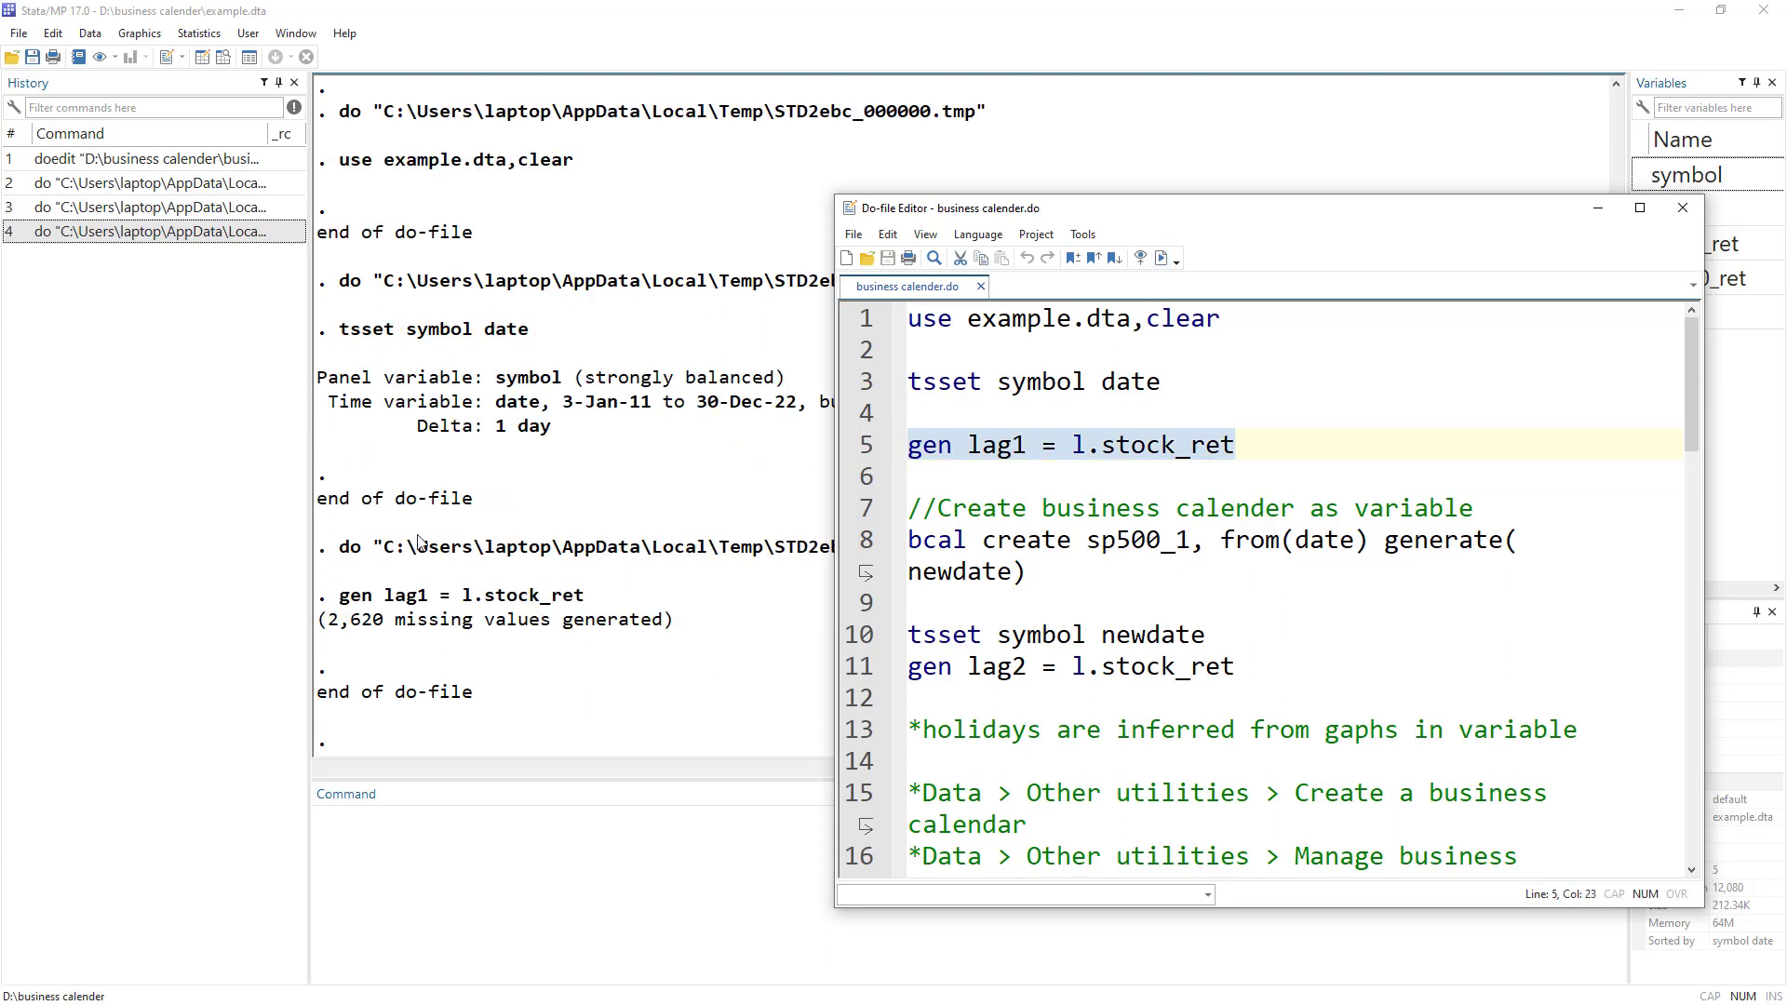
drag(321, 620, 389, 626)
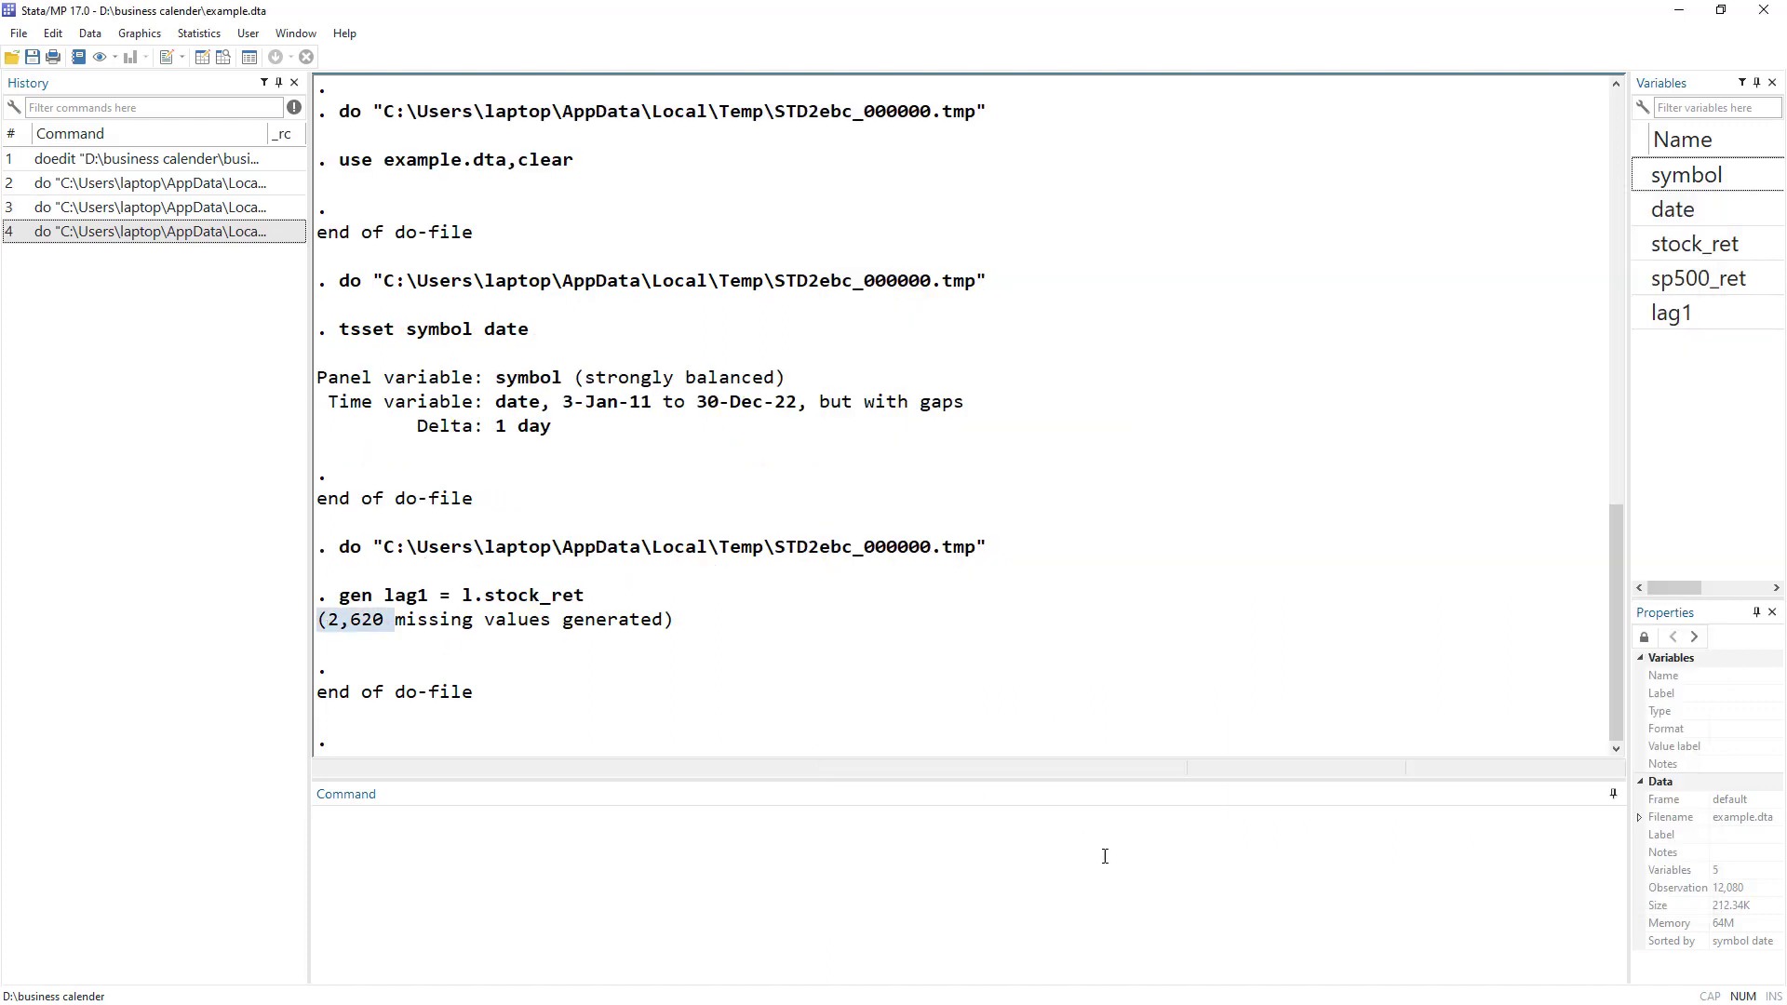
In the Data Editor, compare lag1 with the previous day's stock_ret for 5-Jan-11 and 6-Jan-11.
key(alt+Tab)
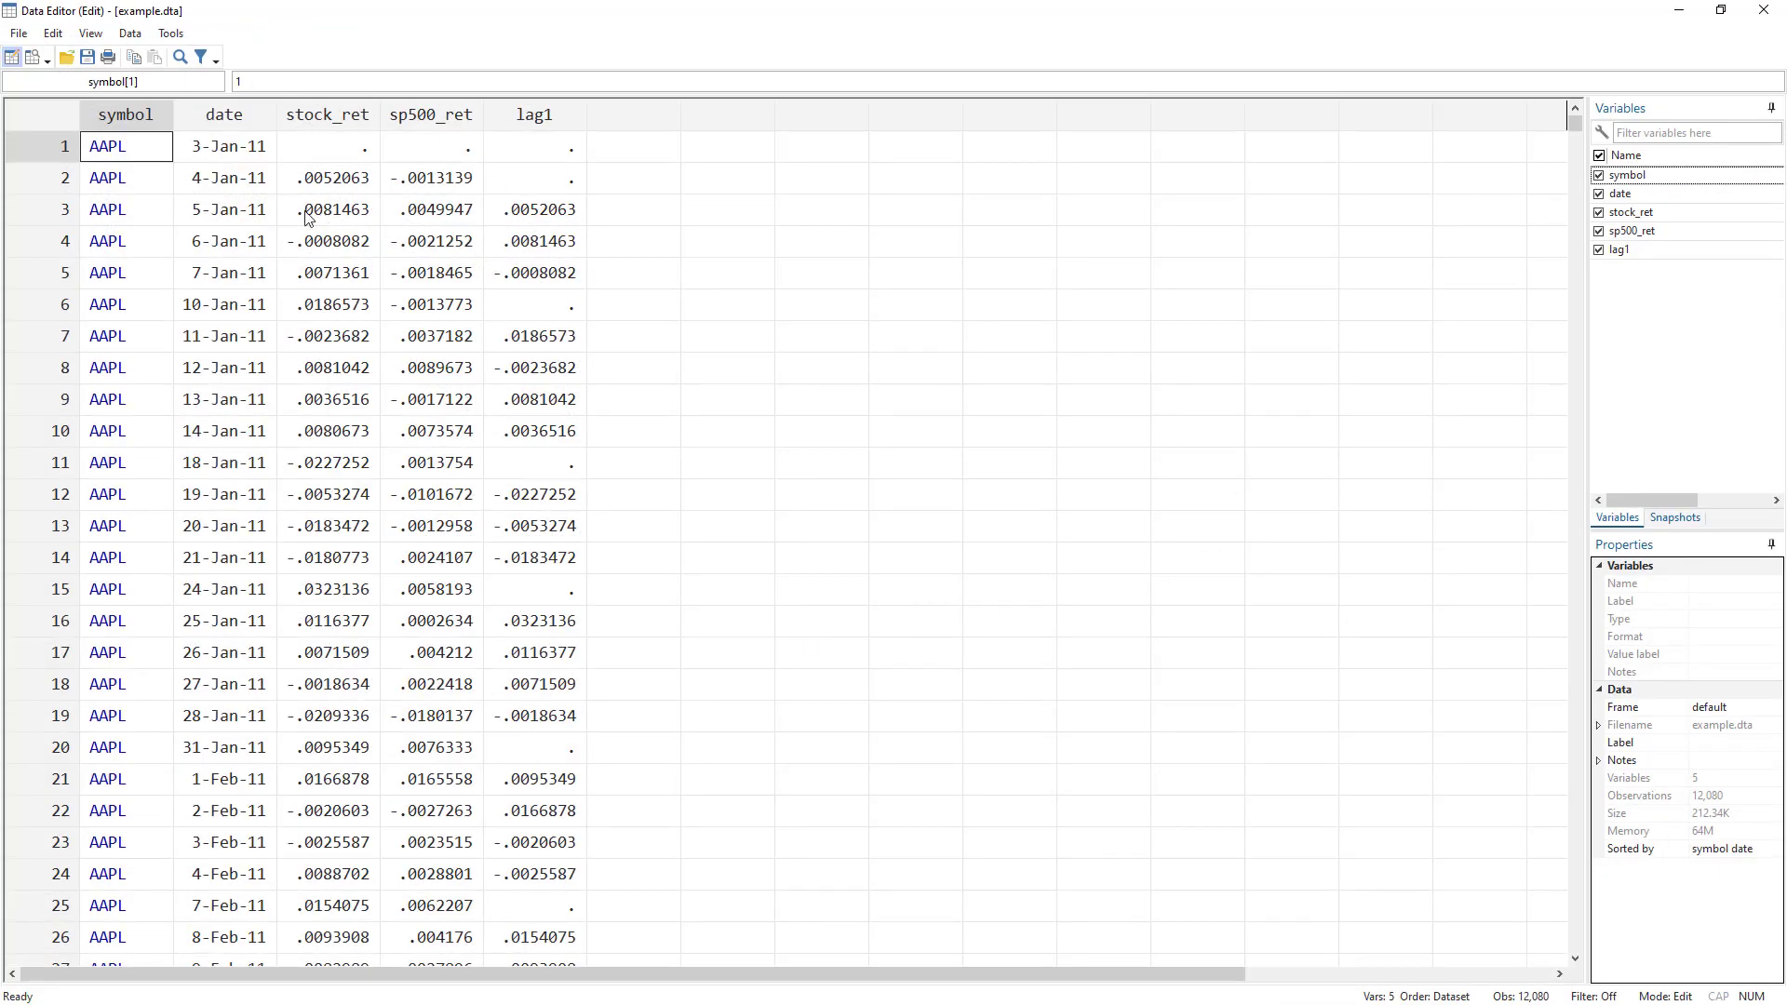
click(246, 215)
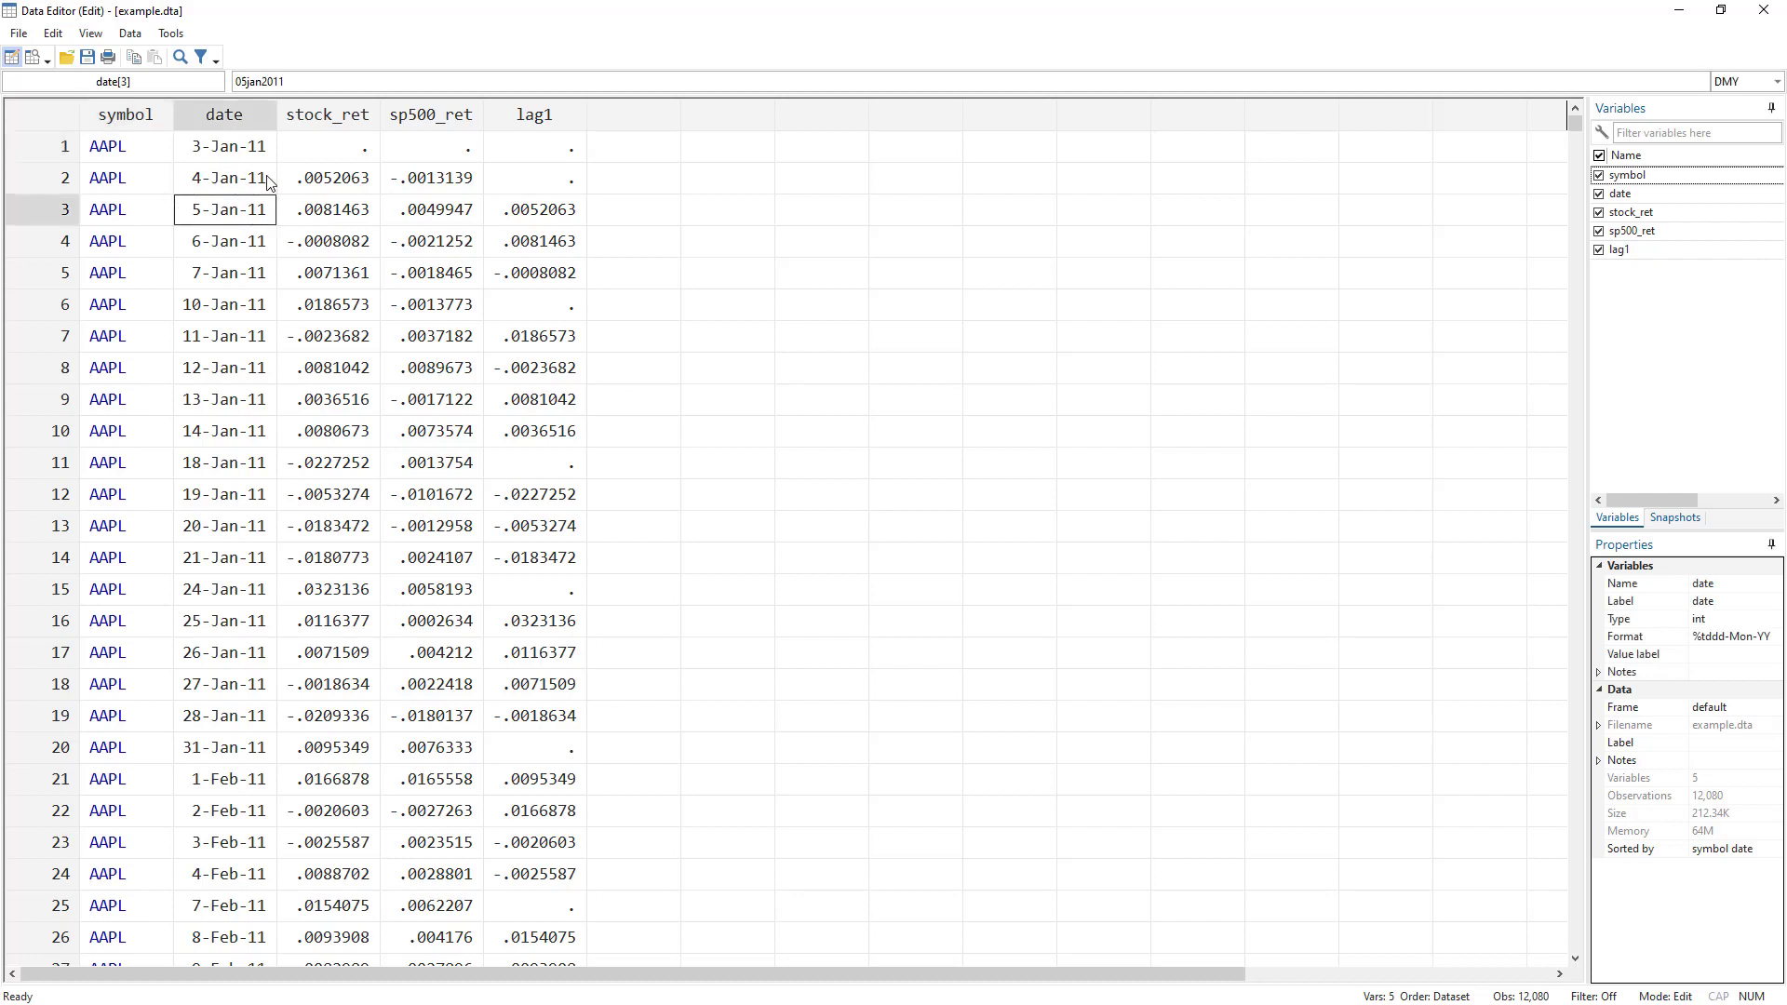
click(330, 186)
click(512, 214)
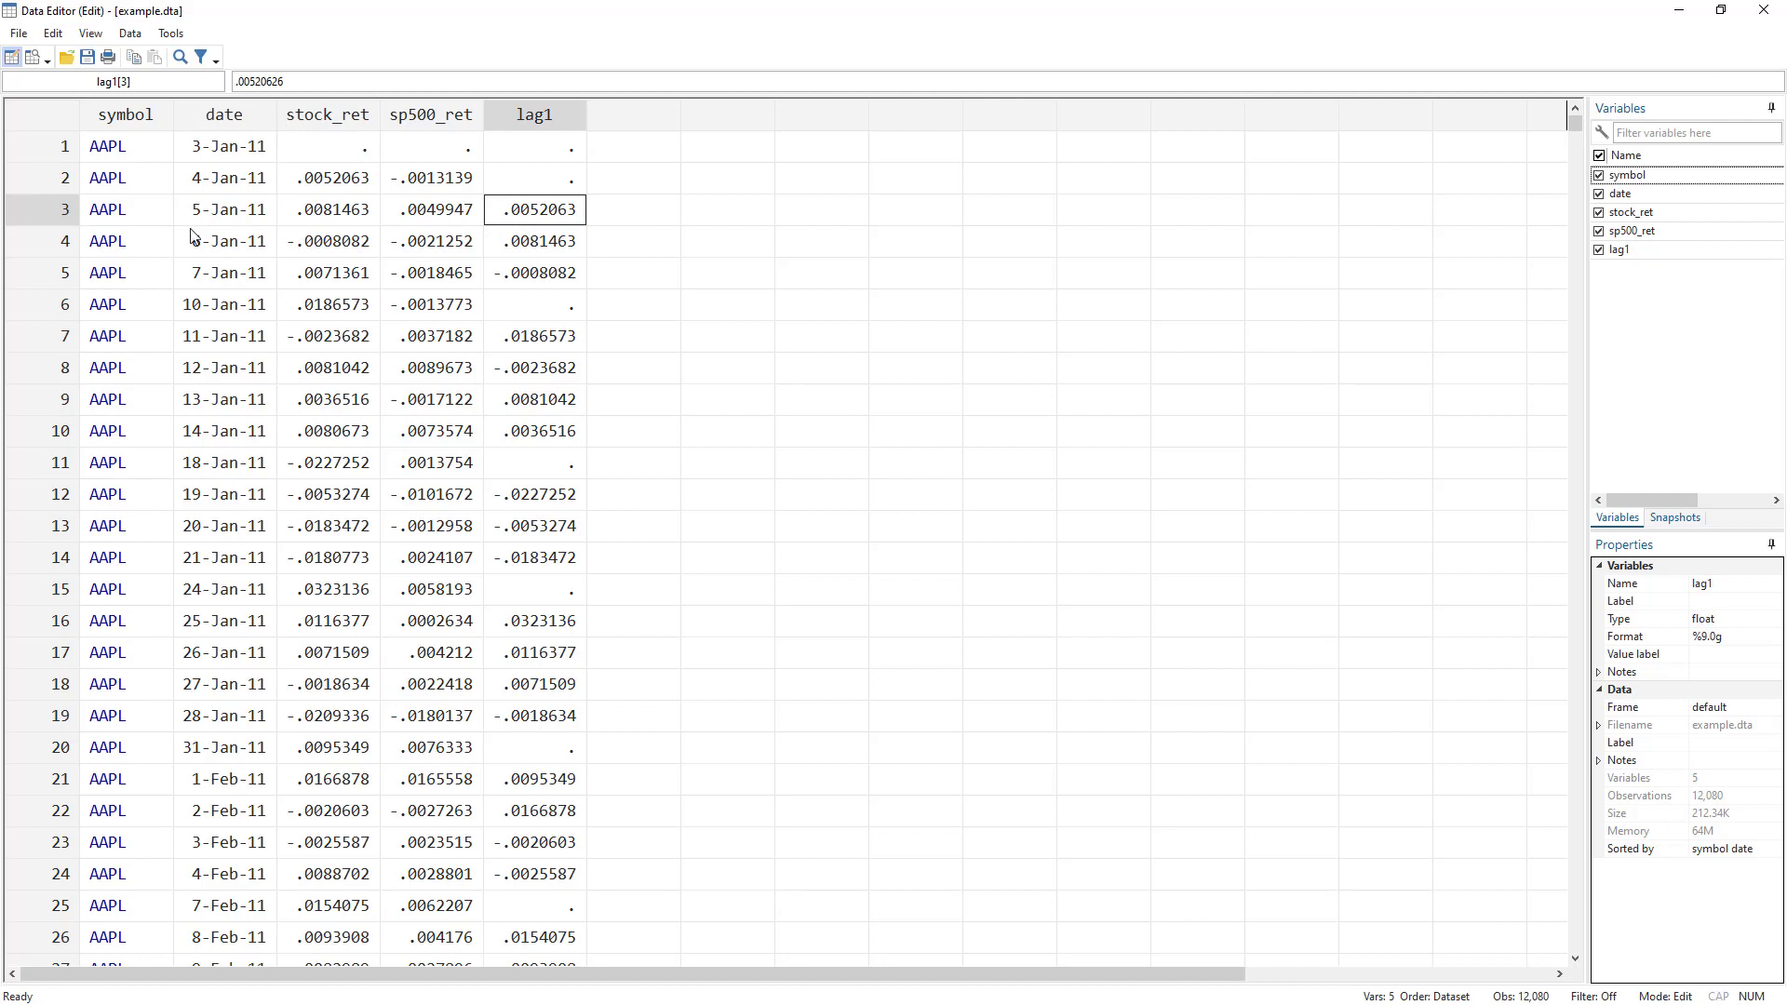
click(230, 249)
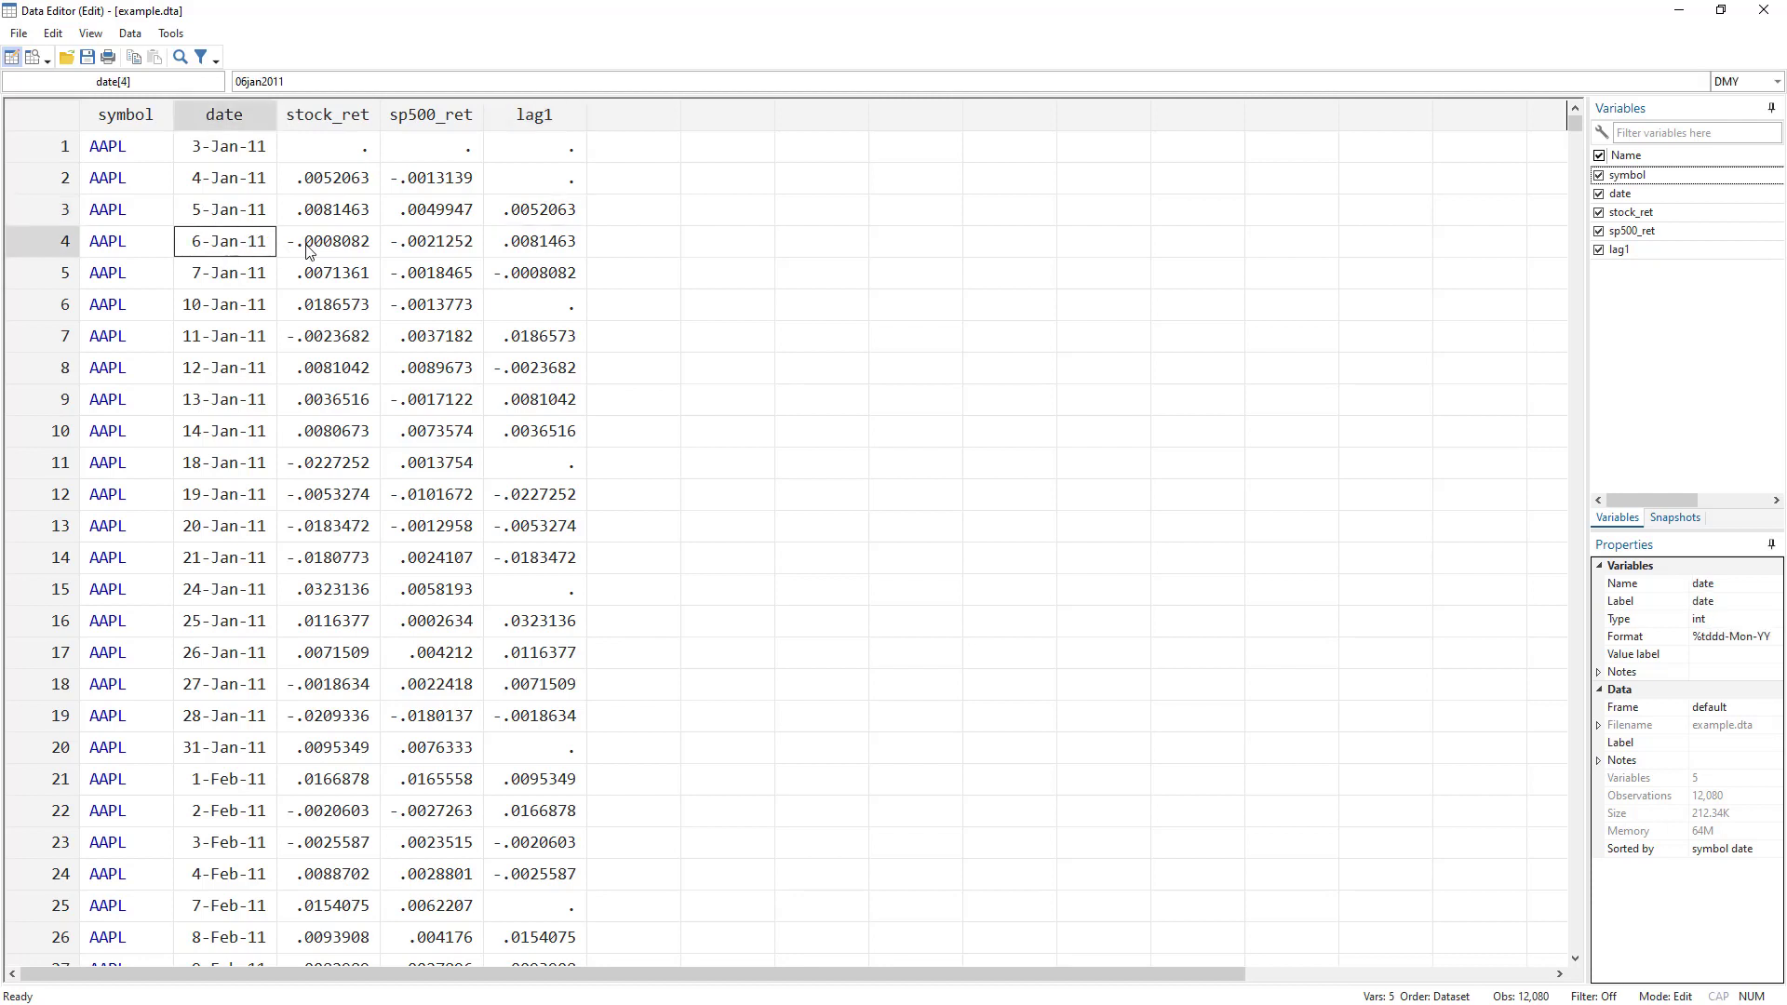
click(322, 222)
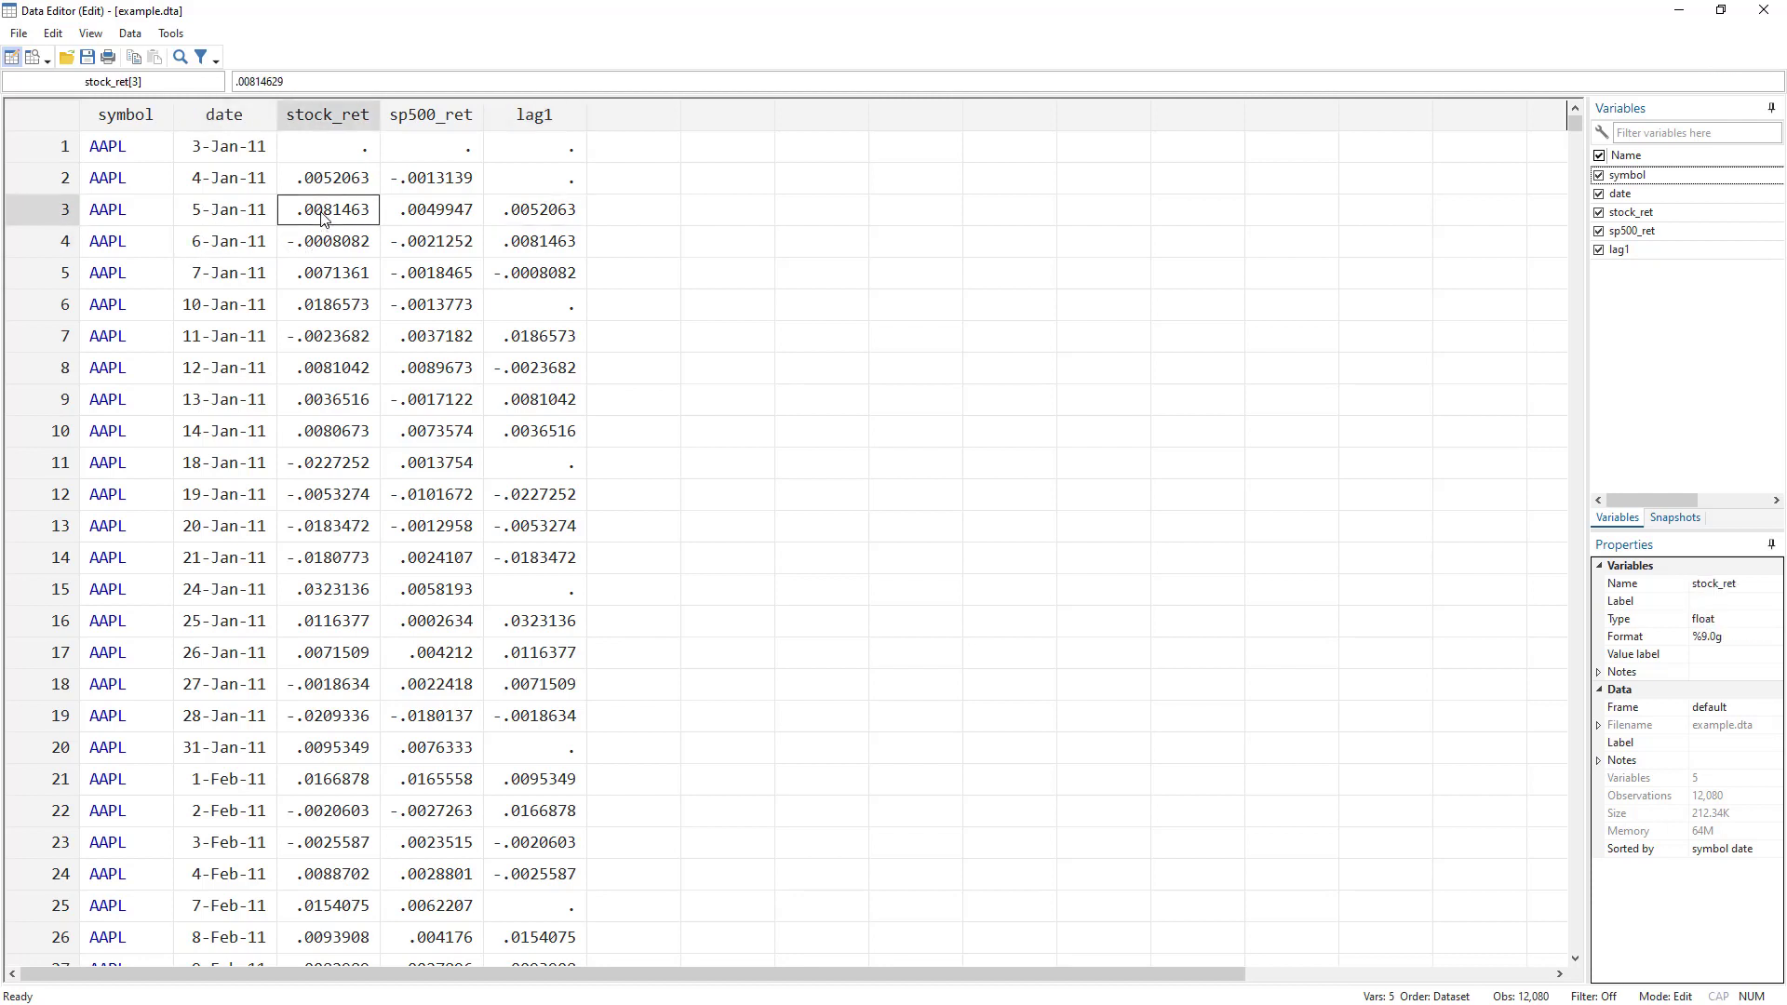
click(540, 241)
click(240, 273)
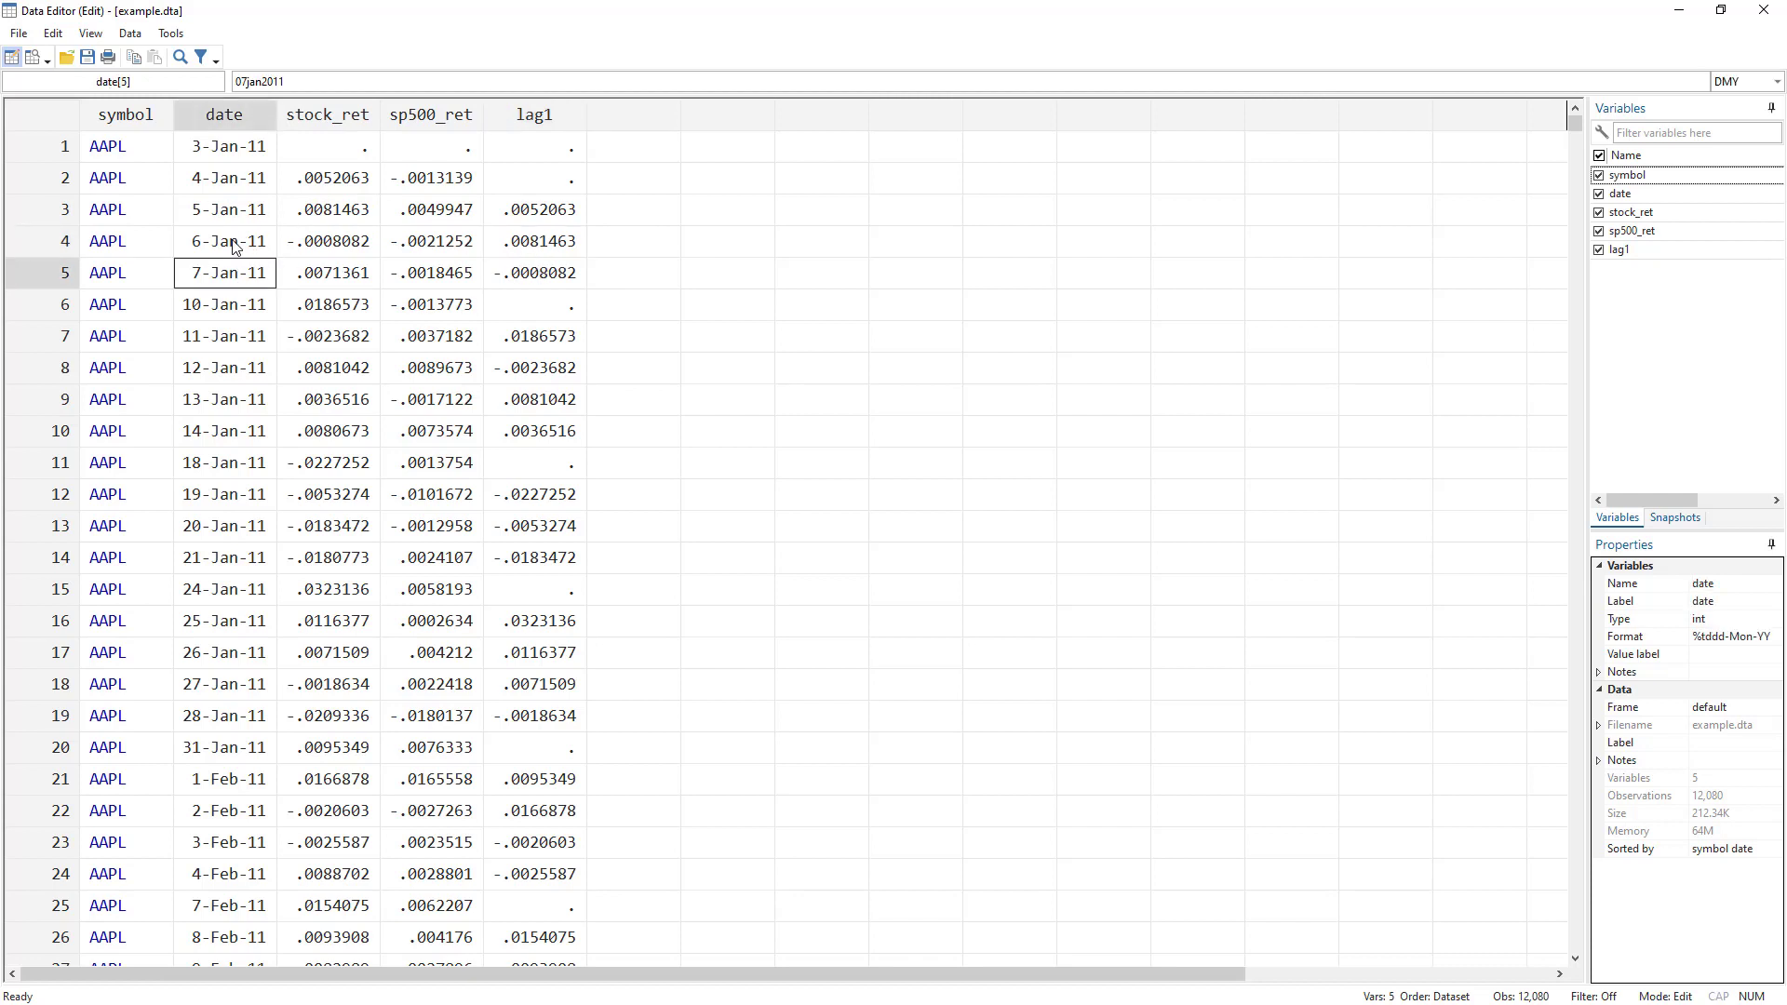
Check lag1 for 7-Jan-11, then see it missing on 10-Jan-11 after the weekend.
click(235, 245)
click(349, 247)
click(555, 274)
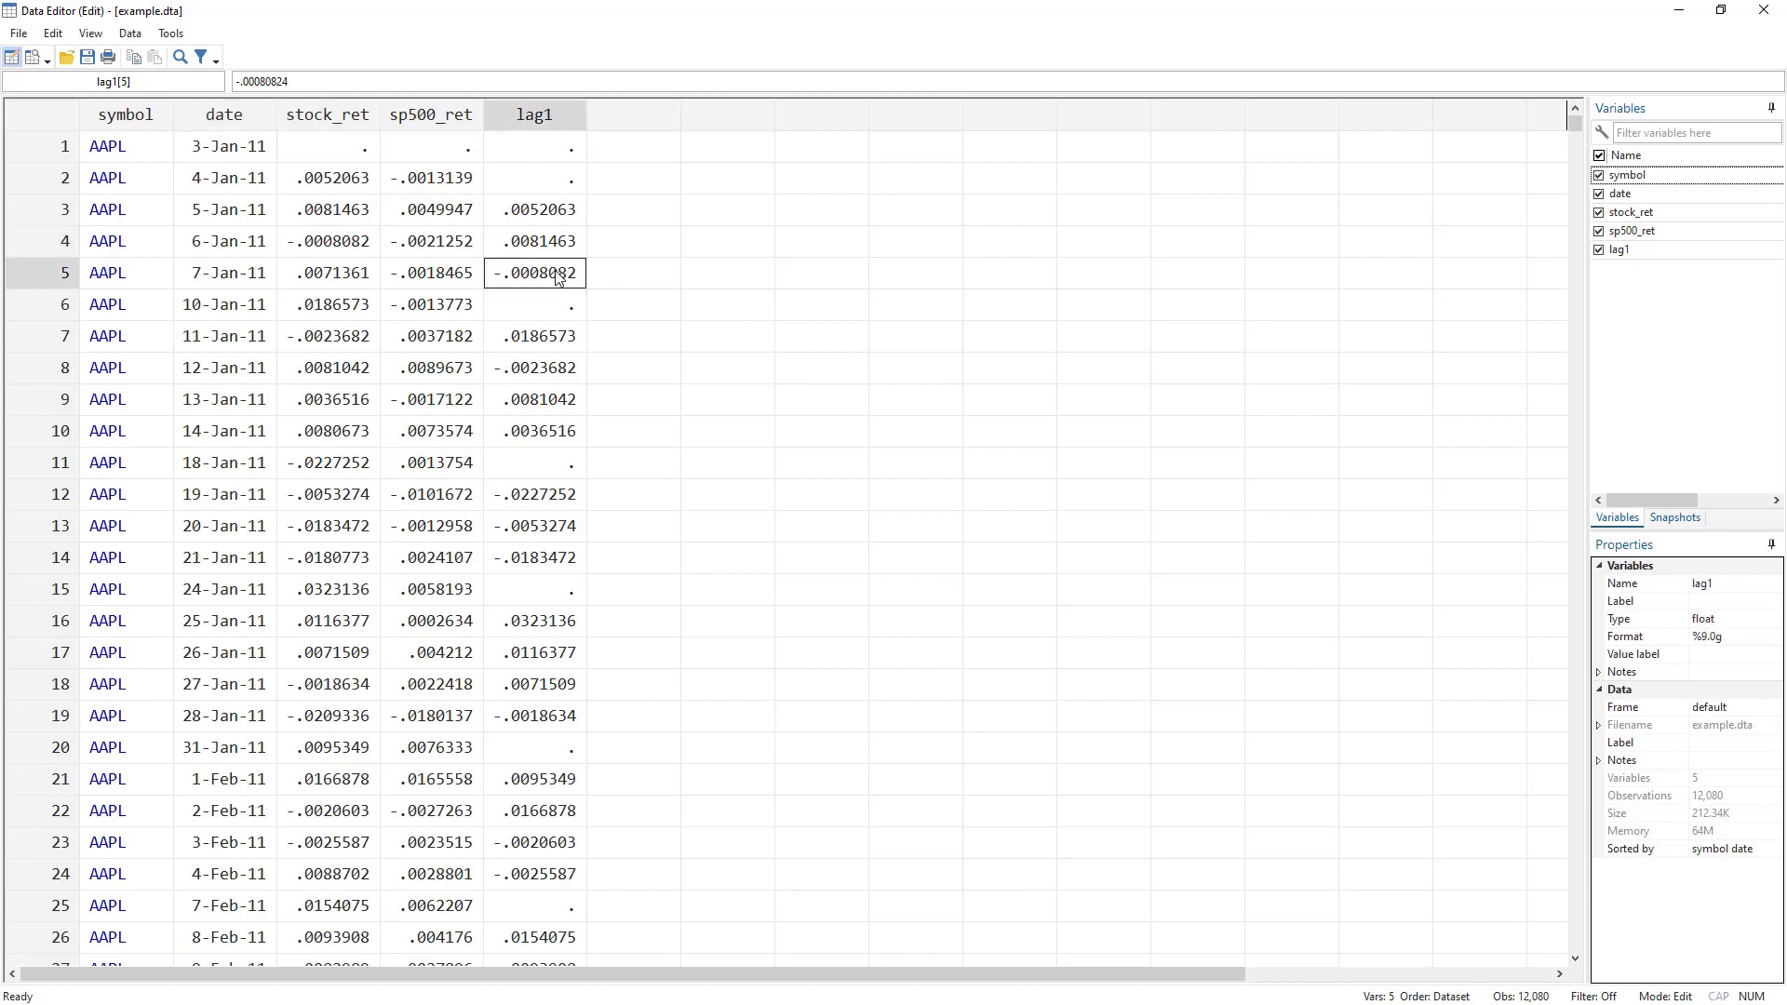
click(249, 277)
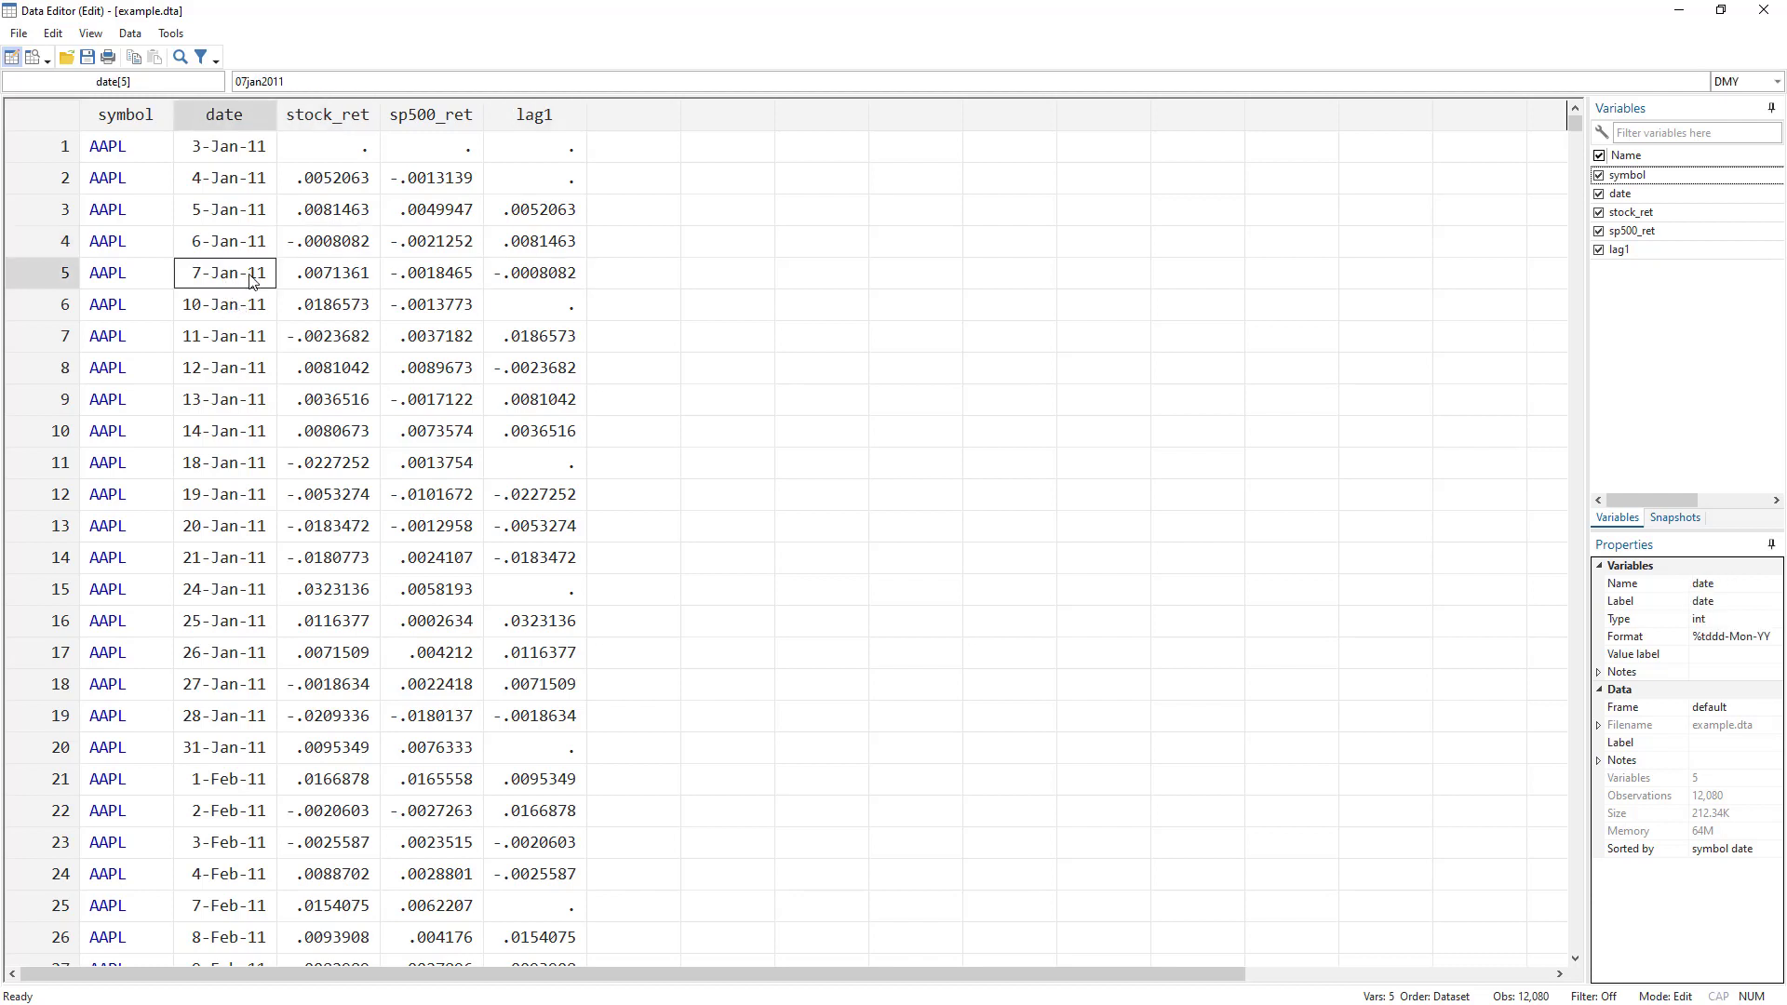
click(230, 319)
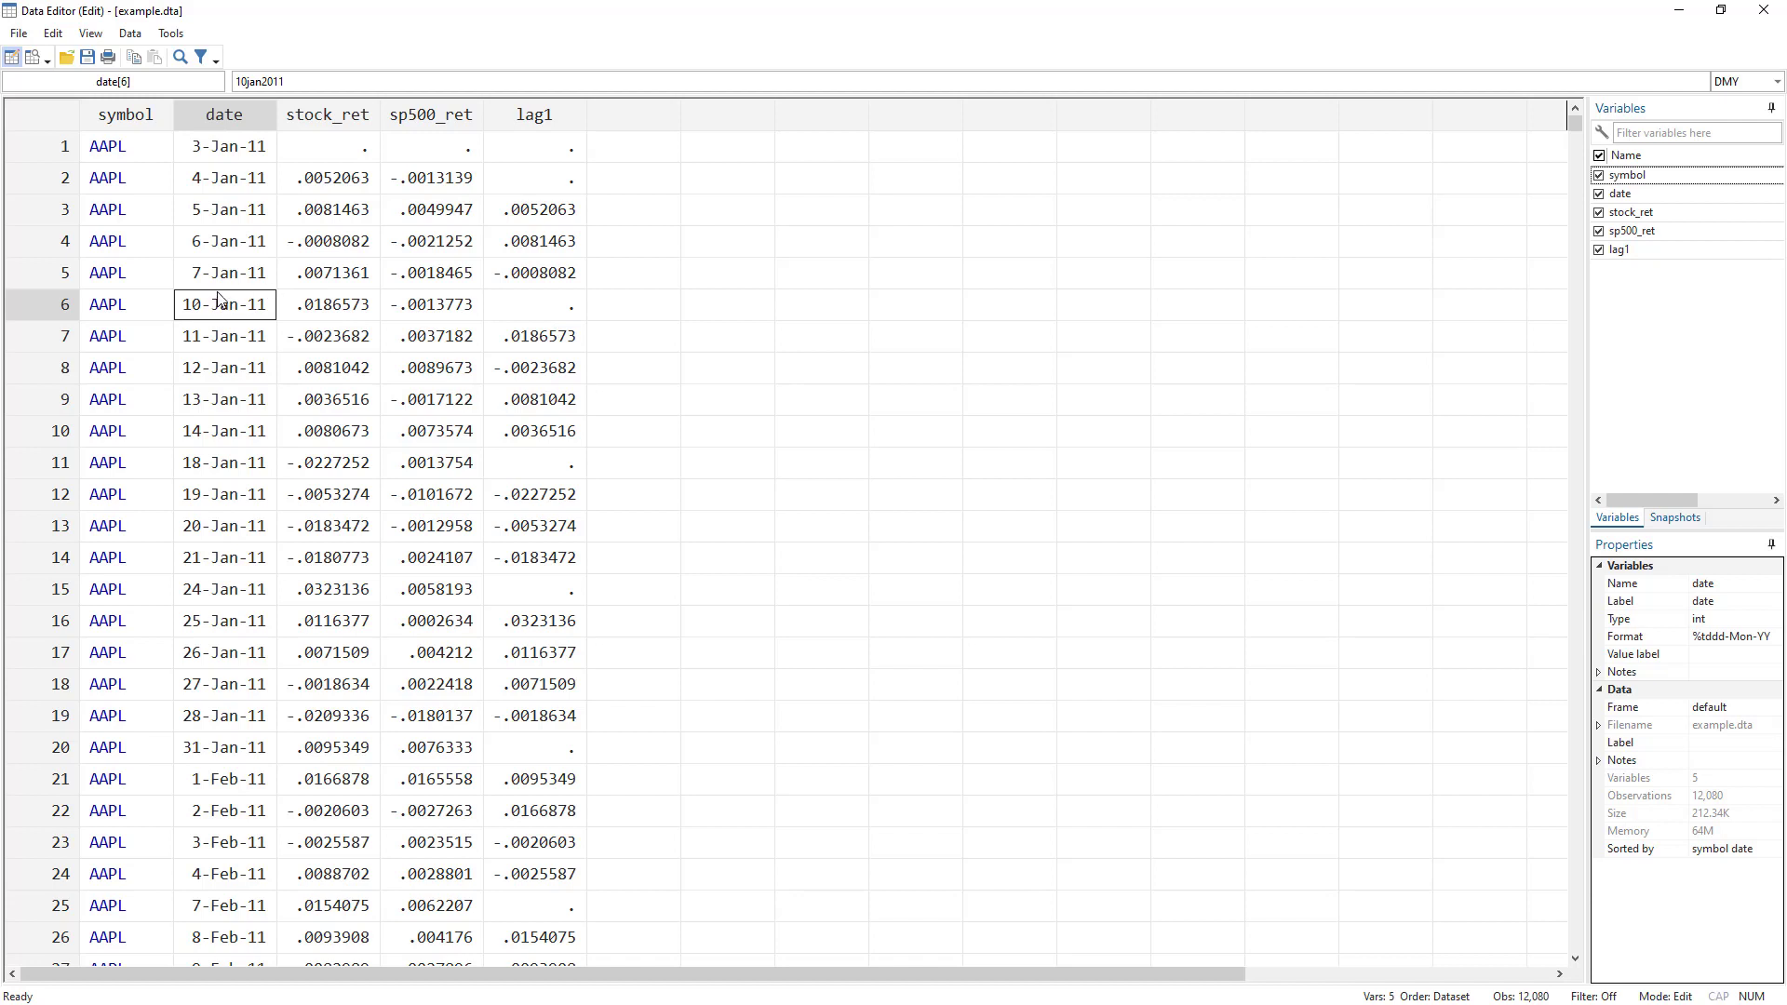
click(521, 309)
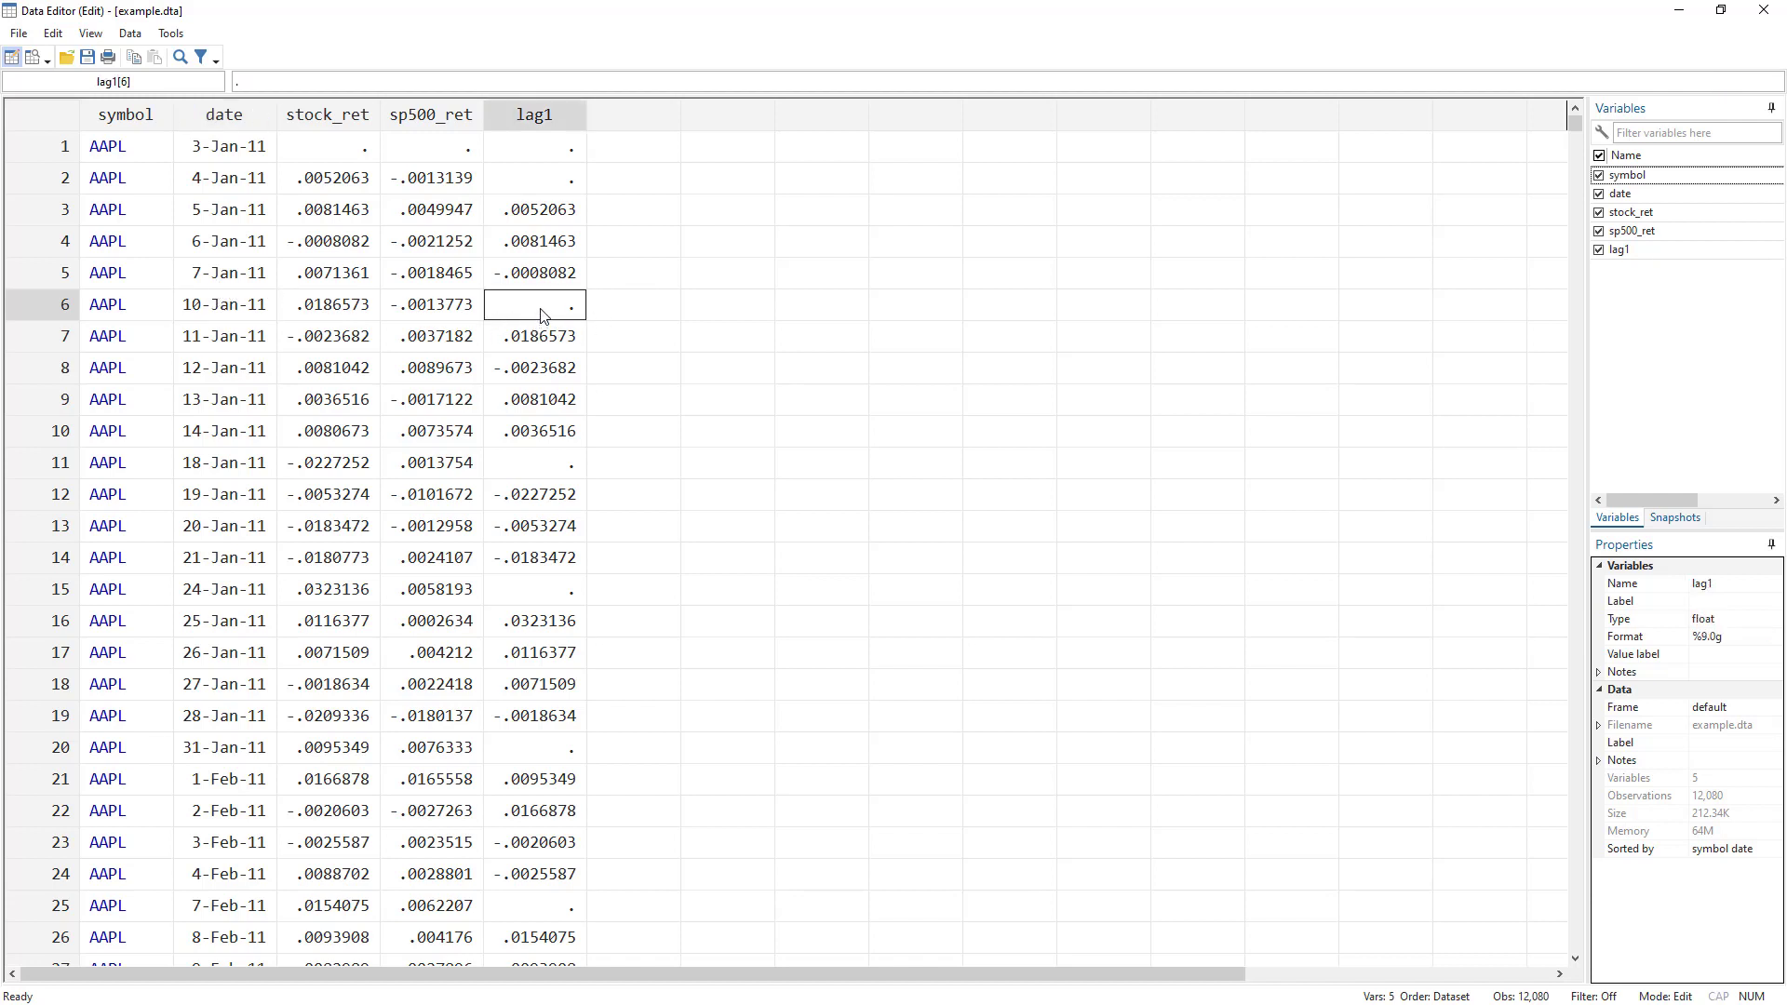
click(229, 310)
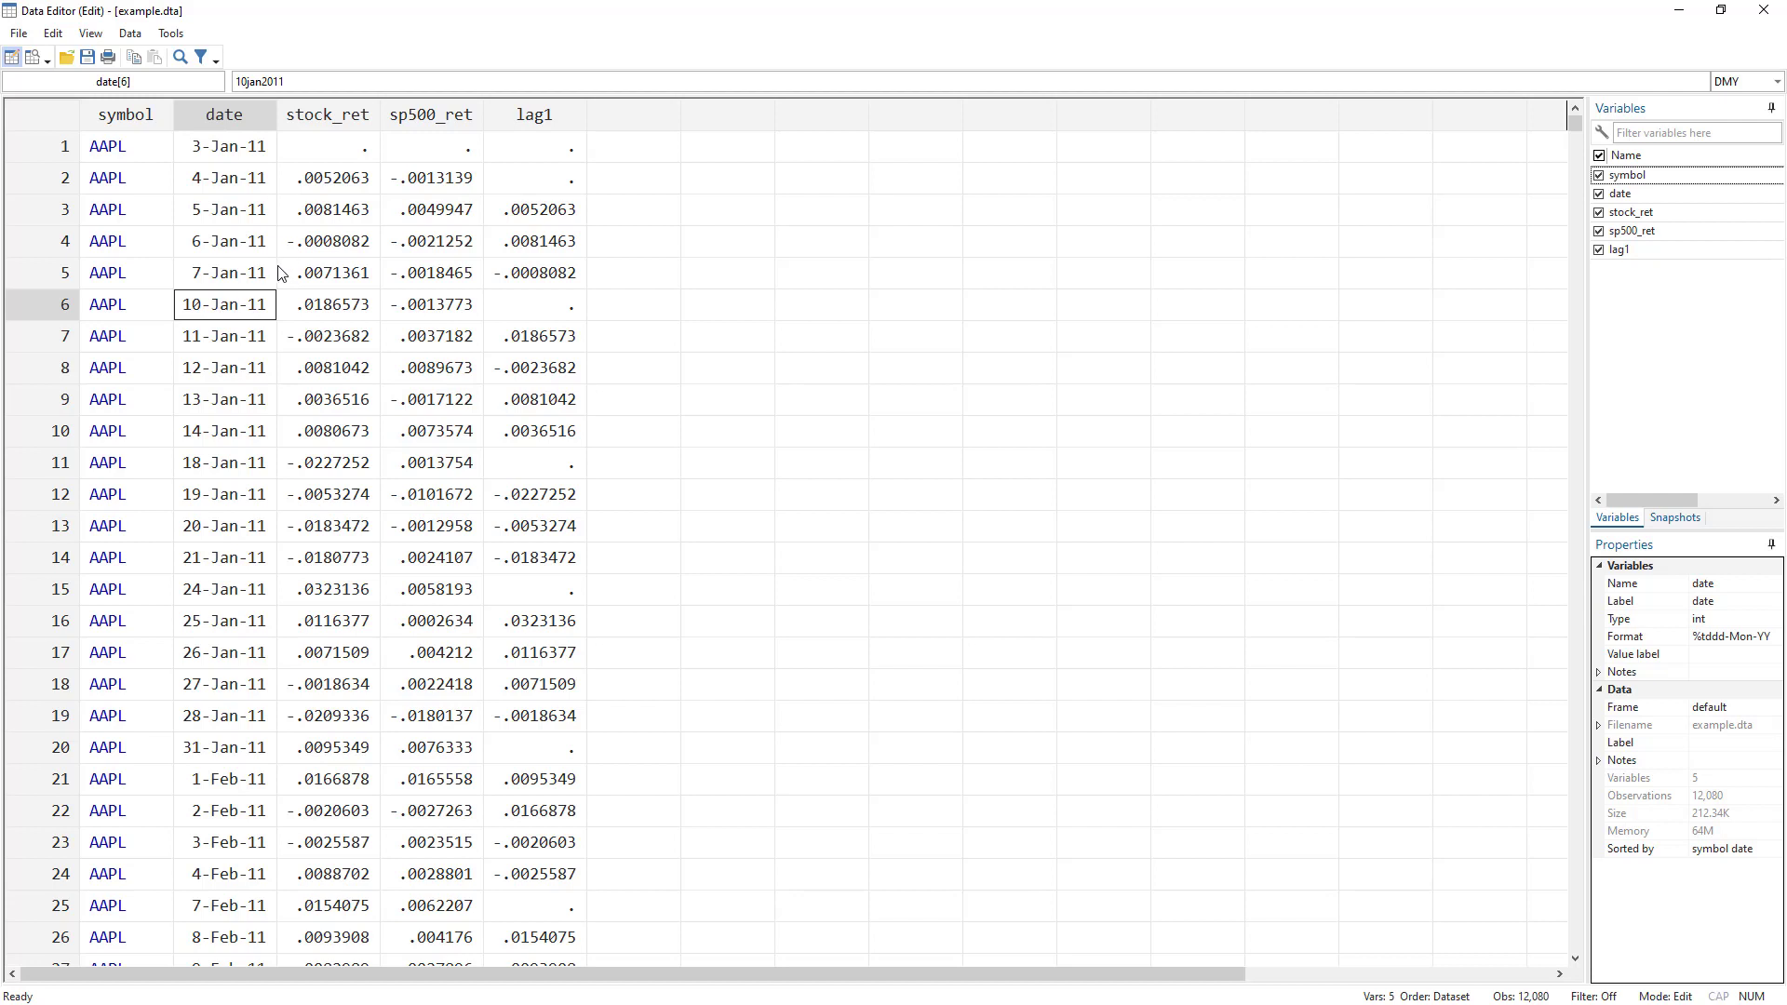
click(225, 281)
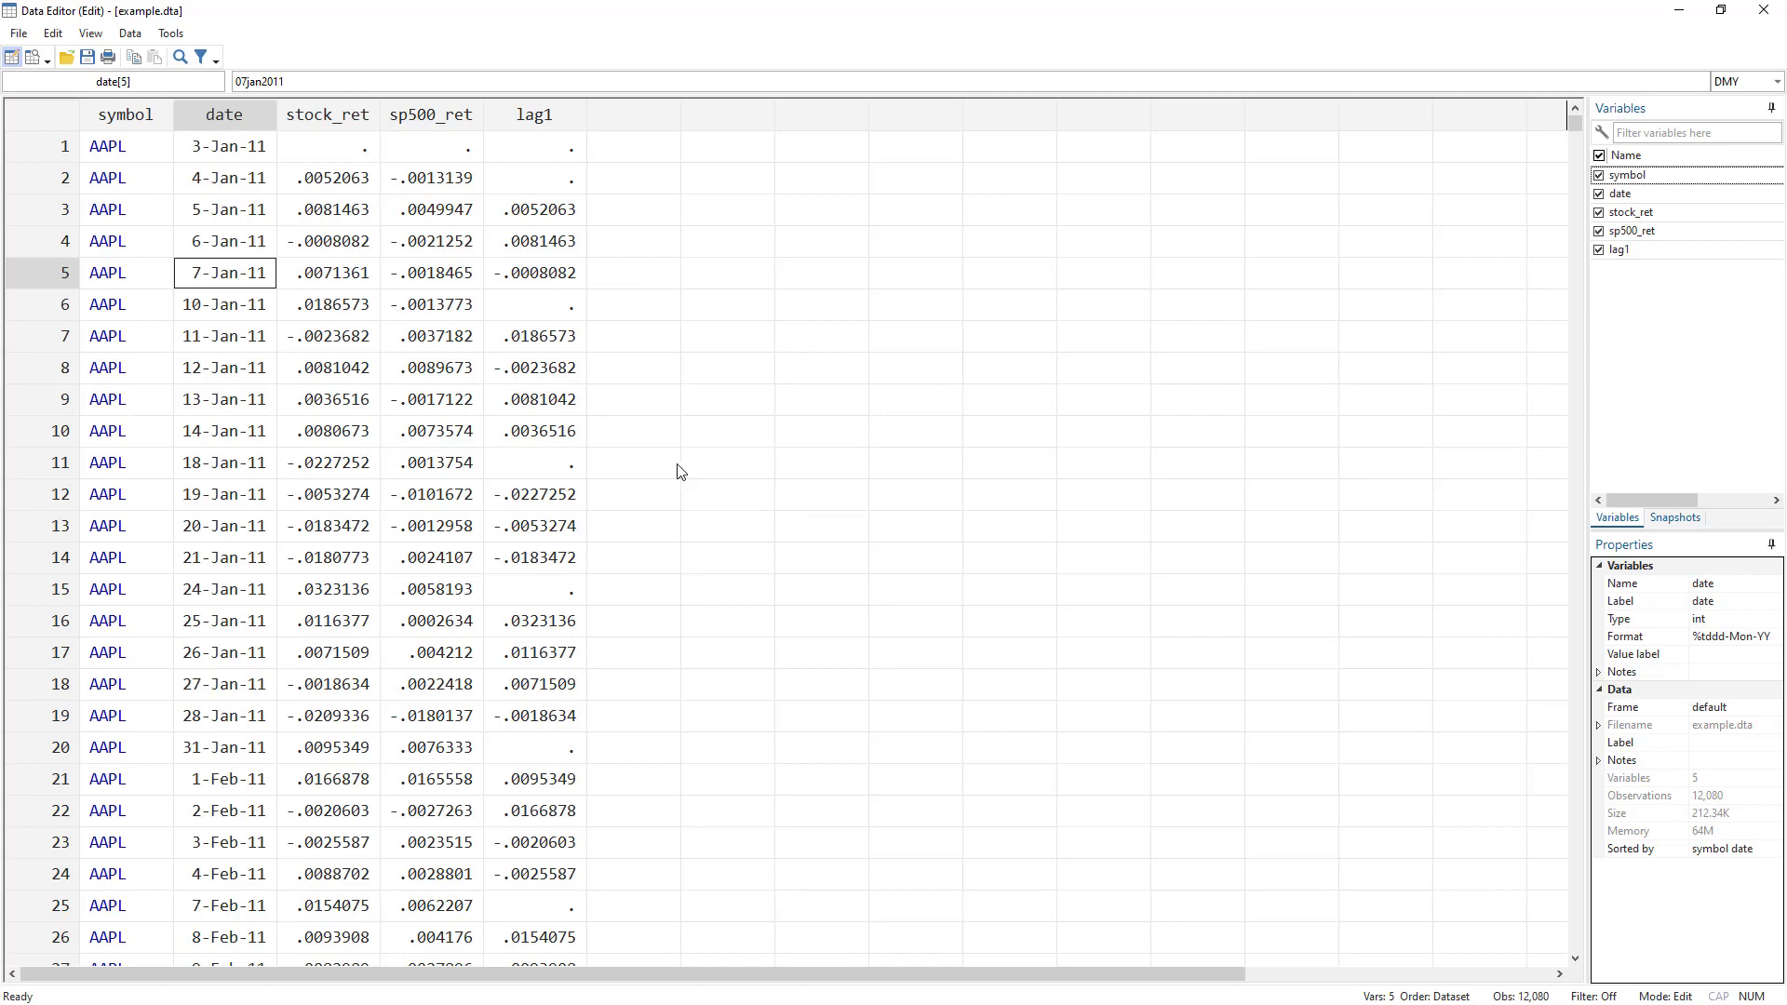
key(alt+Tab)
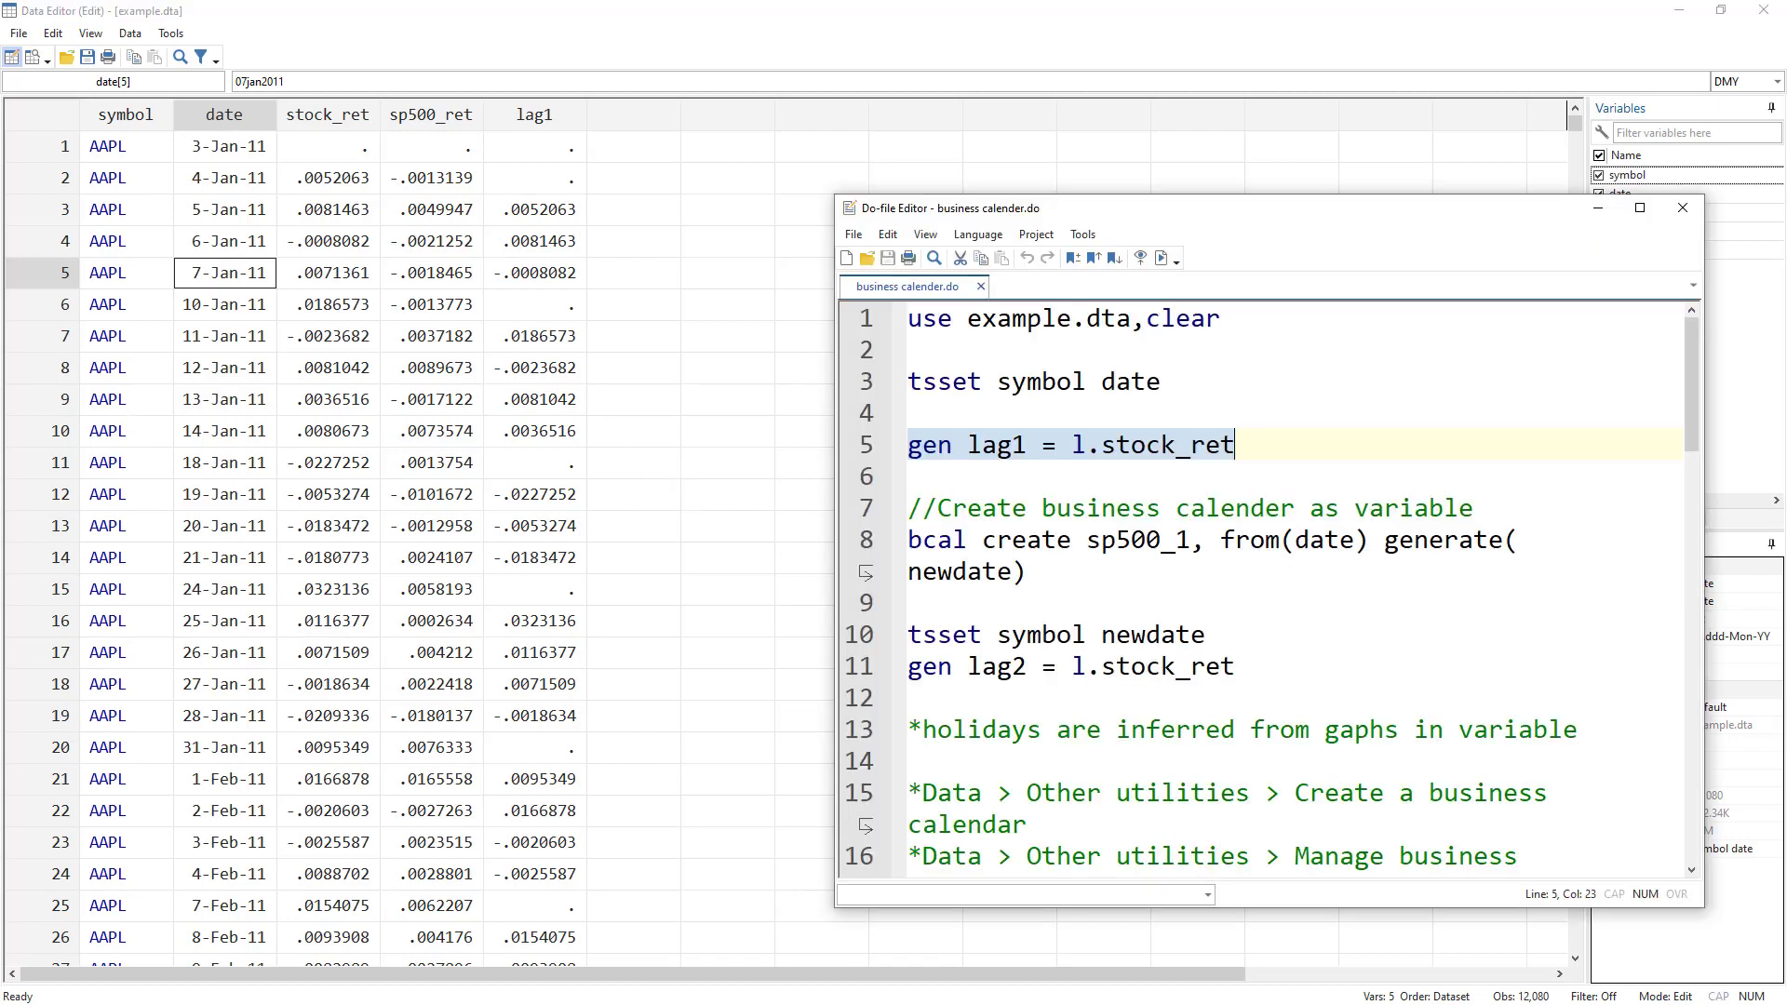
scroll(1112, 473, down, 1)
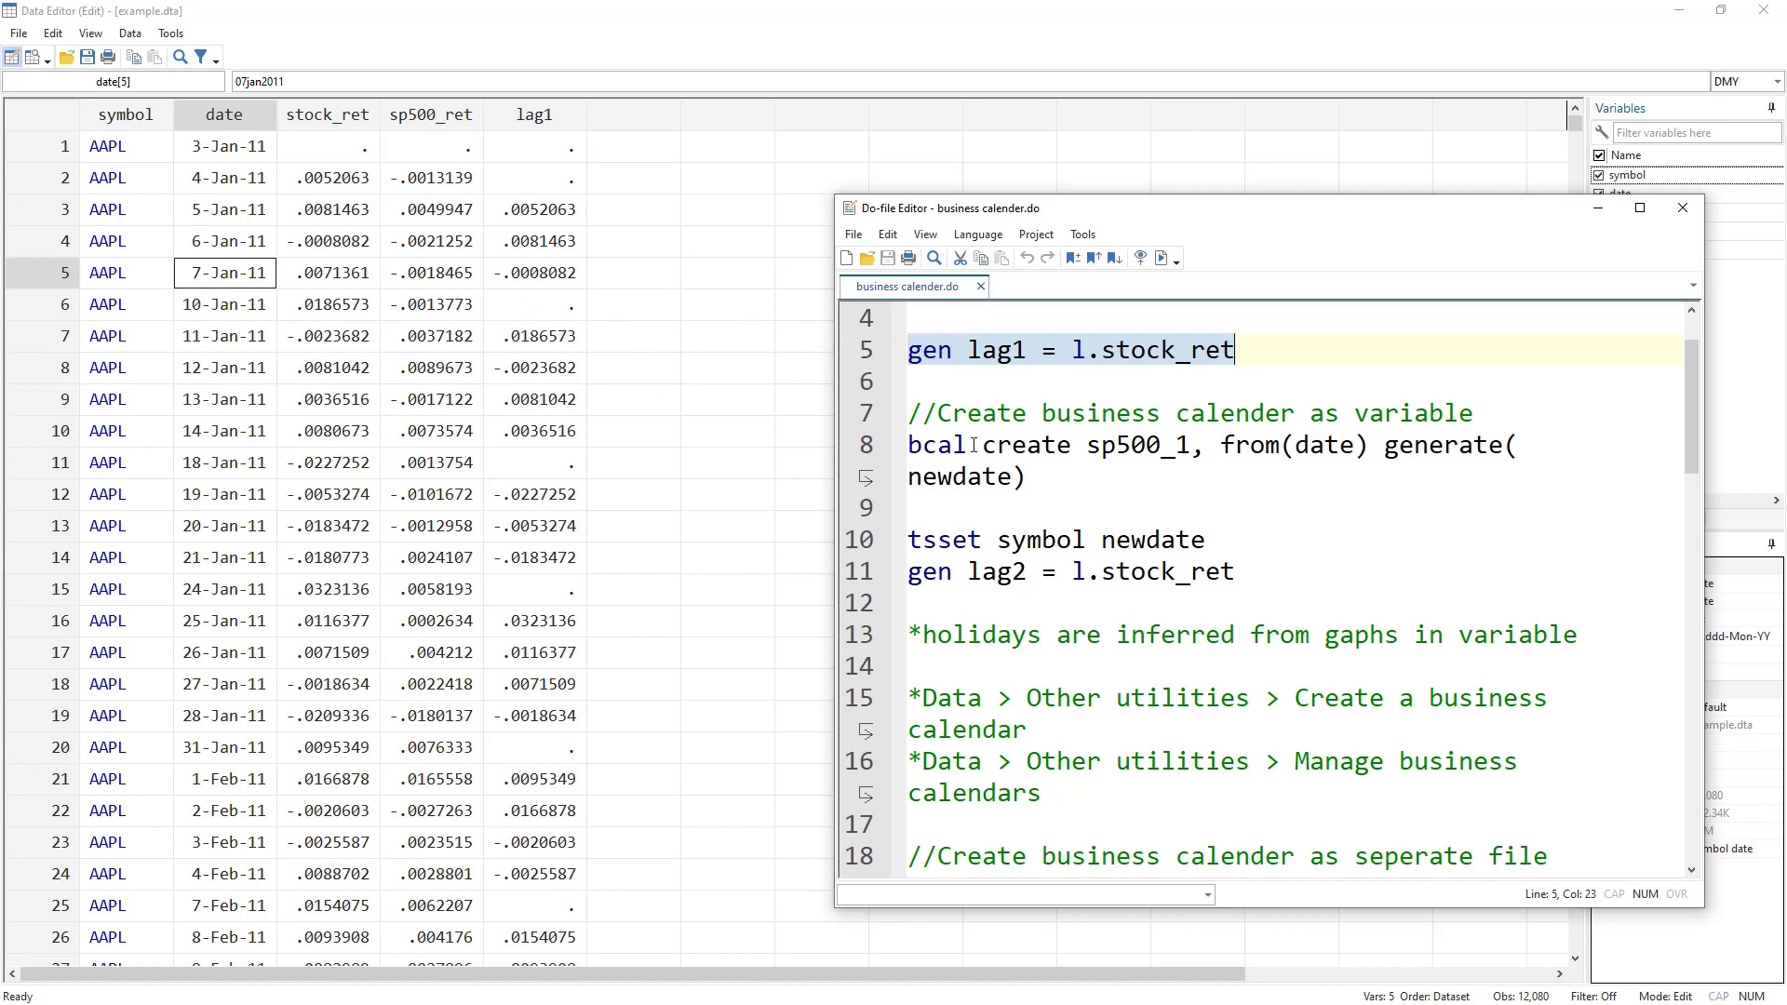
click(968, 411)
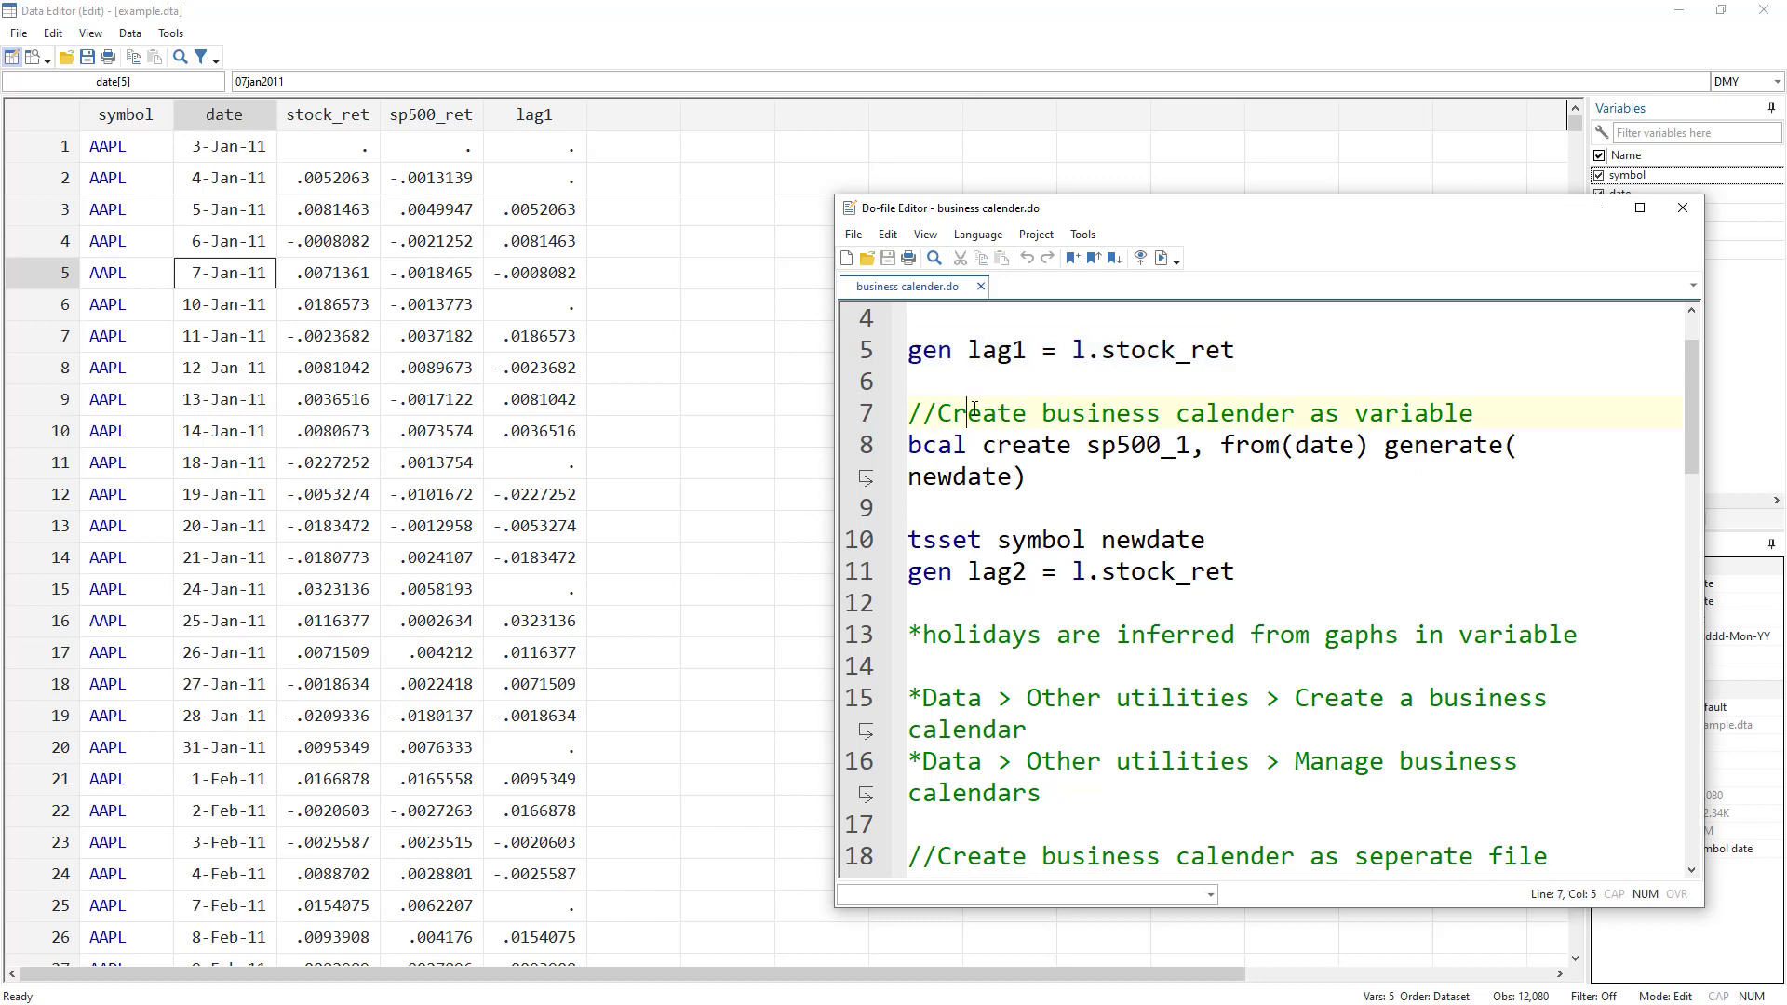
drag(964, 414, 1477, 420)
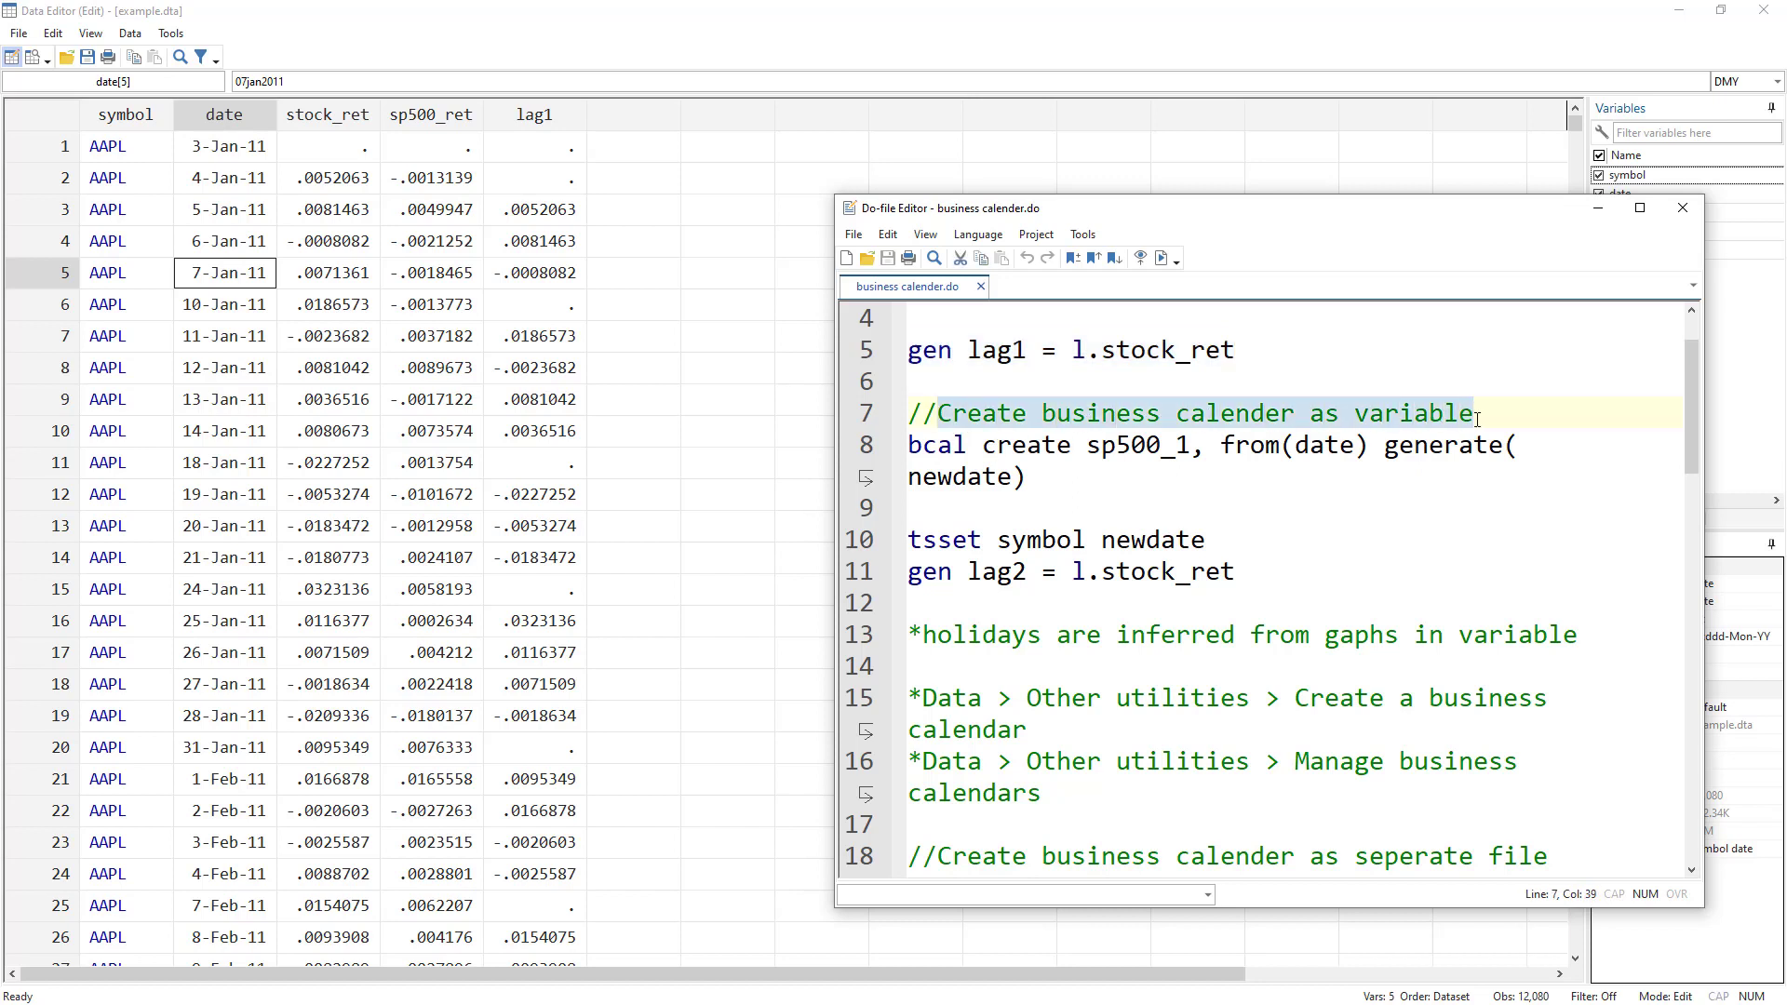
double_click(950, 449)
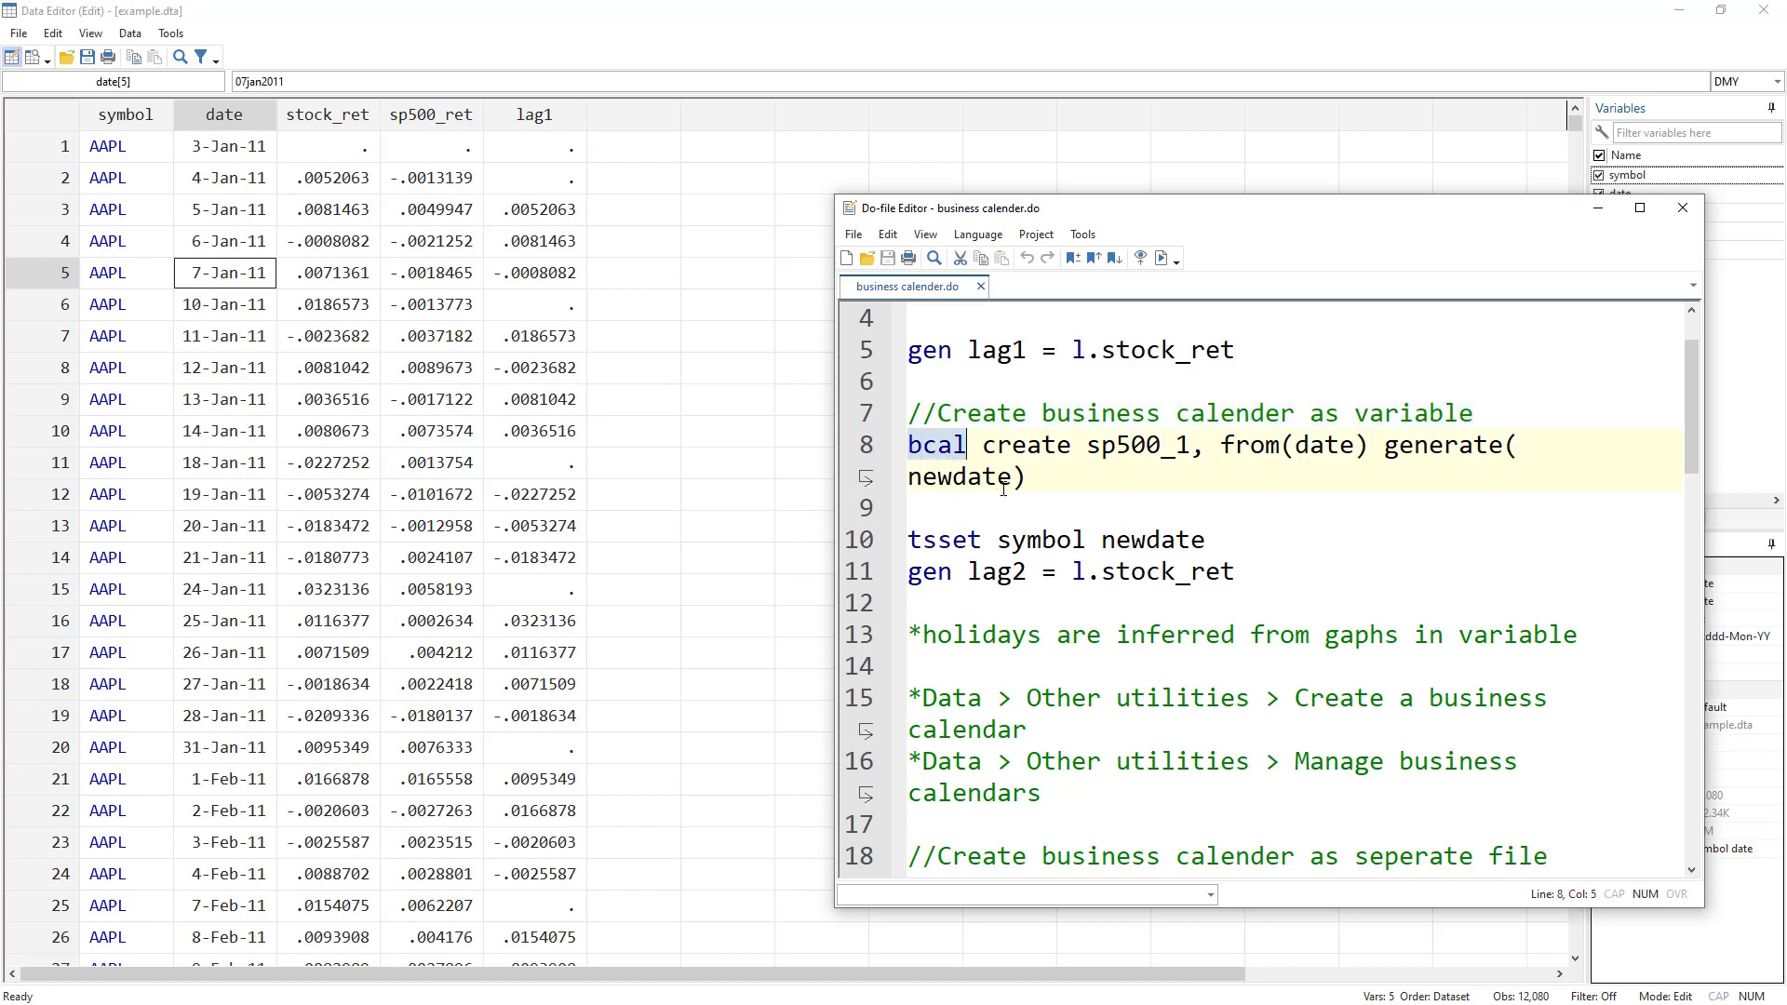
click(1016, 447)
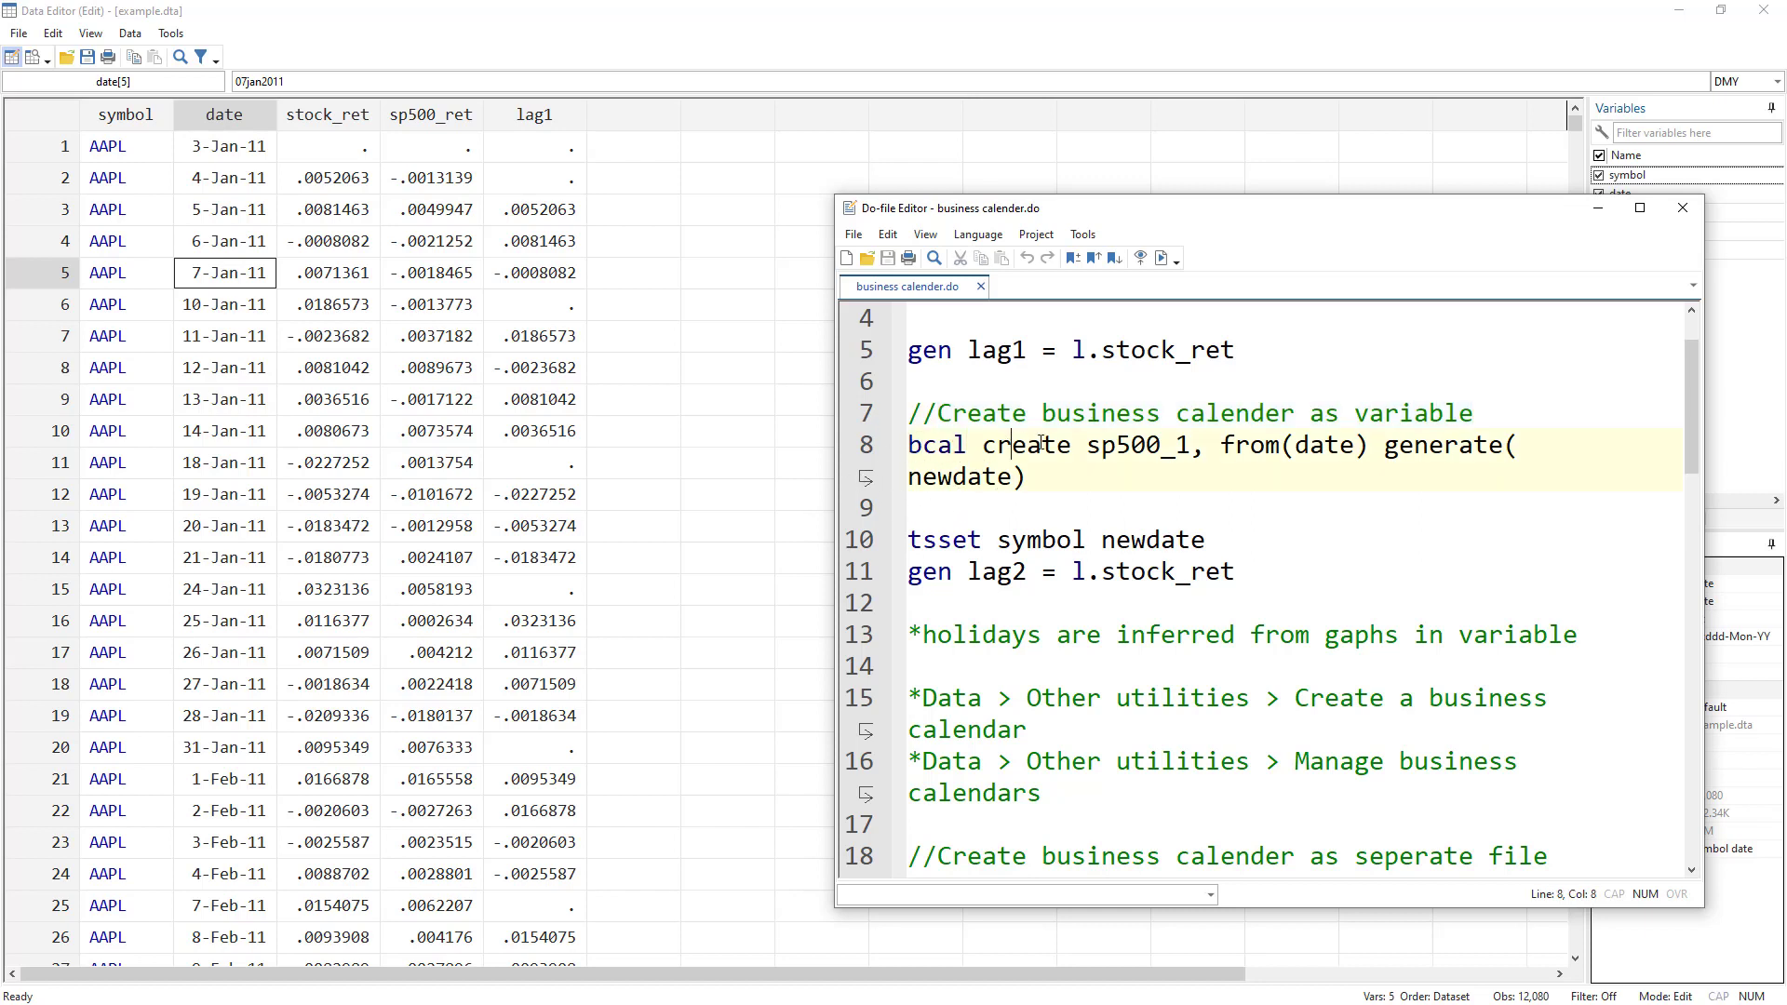
drag(1066, 449, 897, 448)
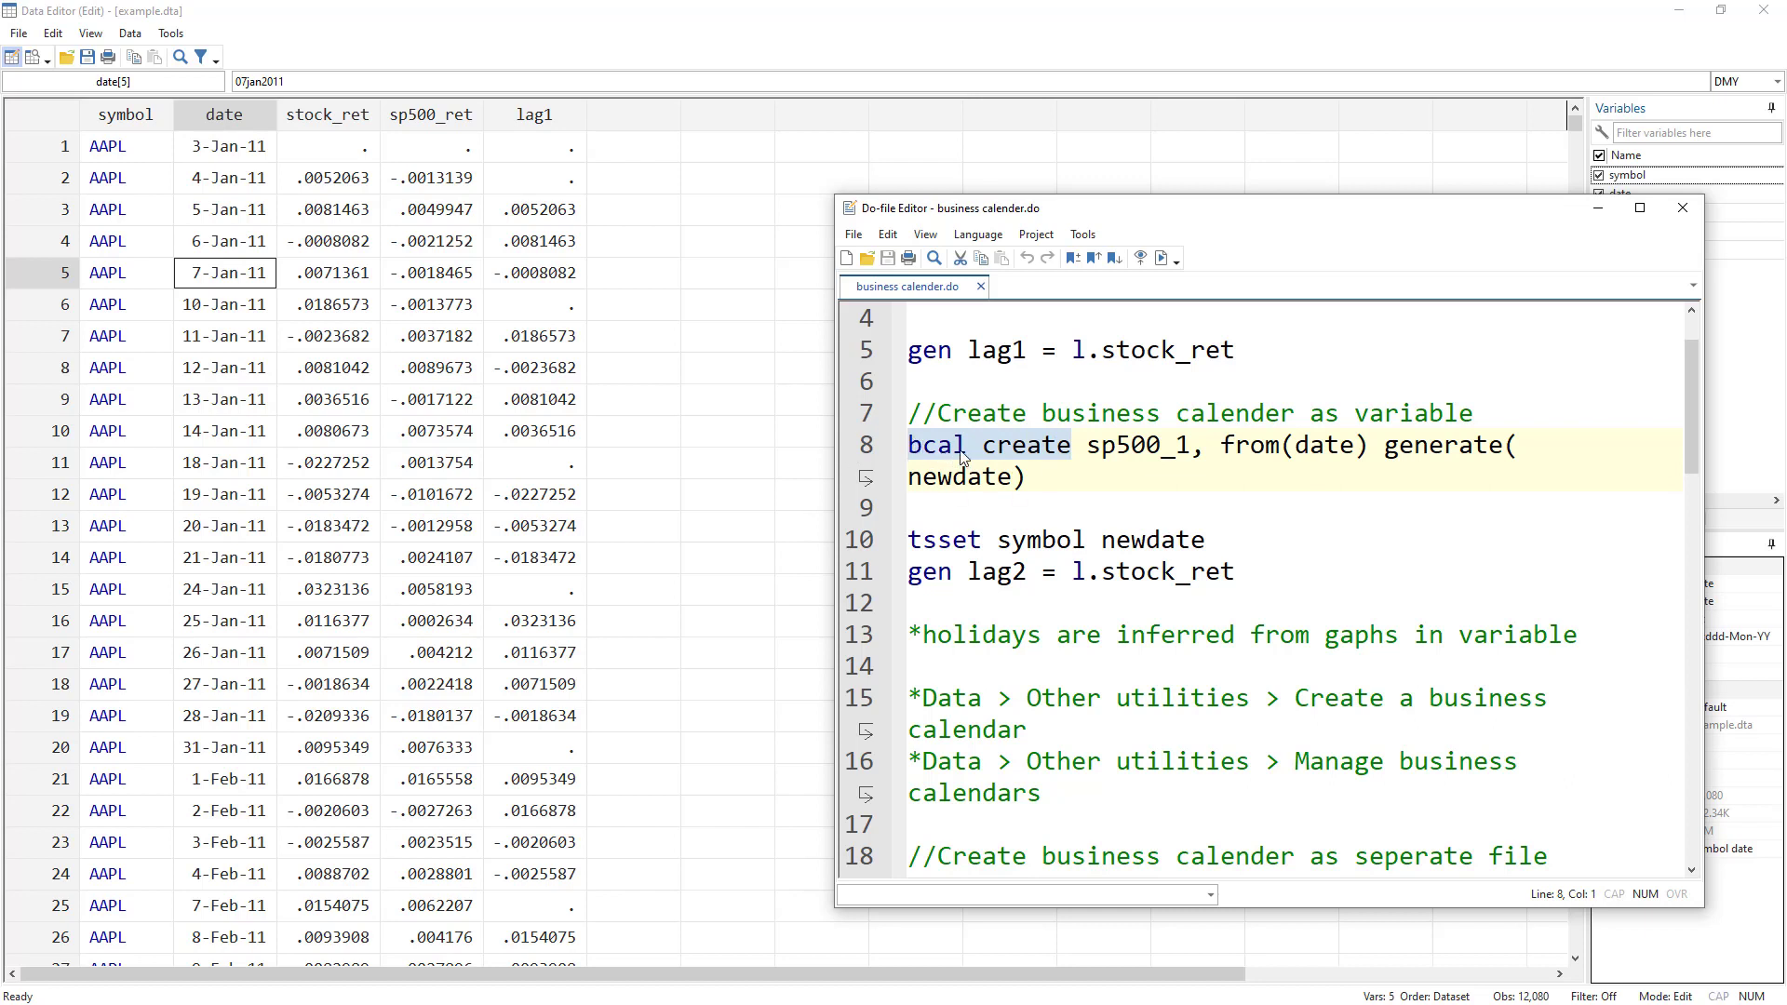
double_click(1047, 451)
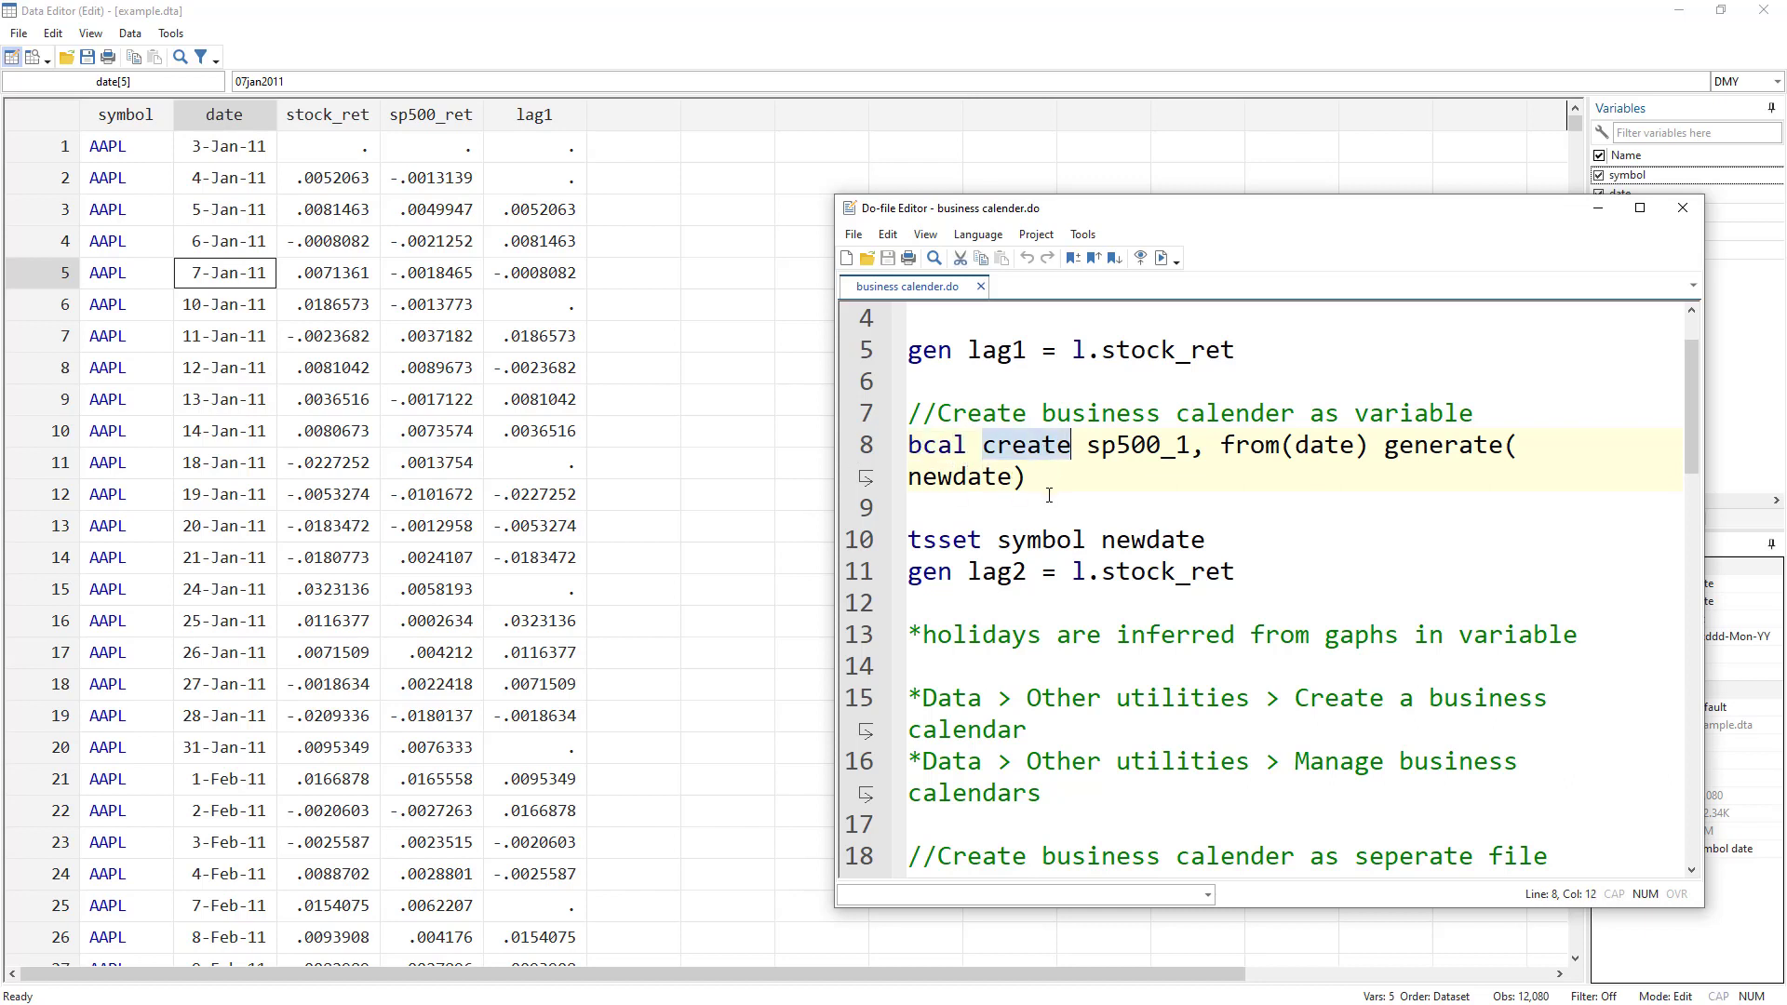
drag(1088, 451, 1168, 447)
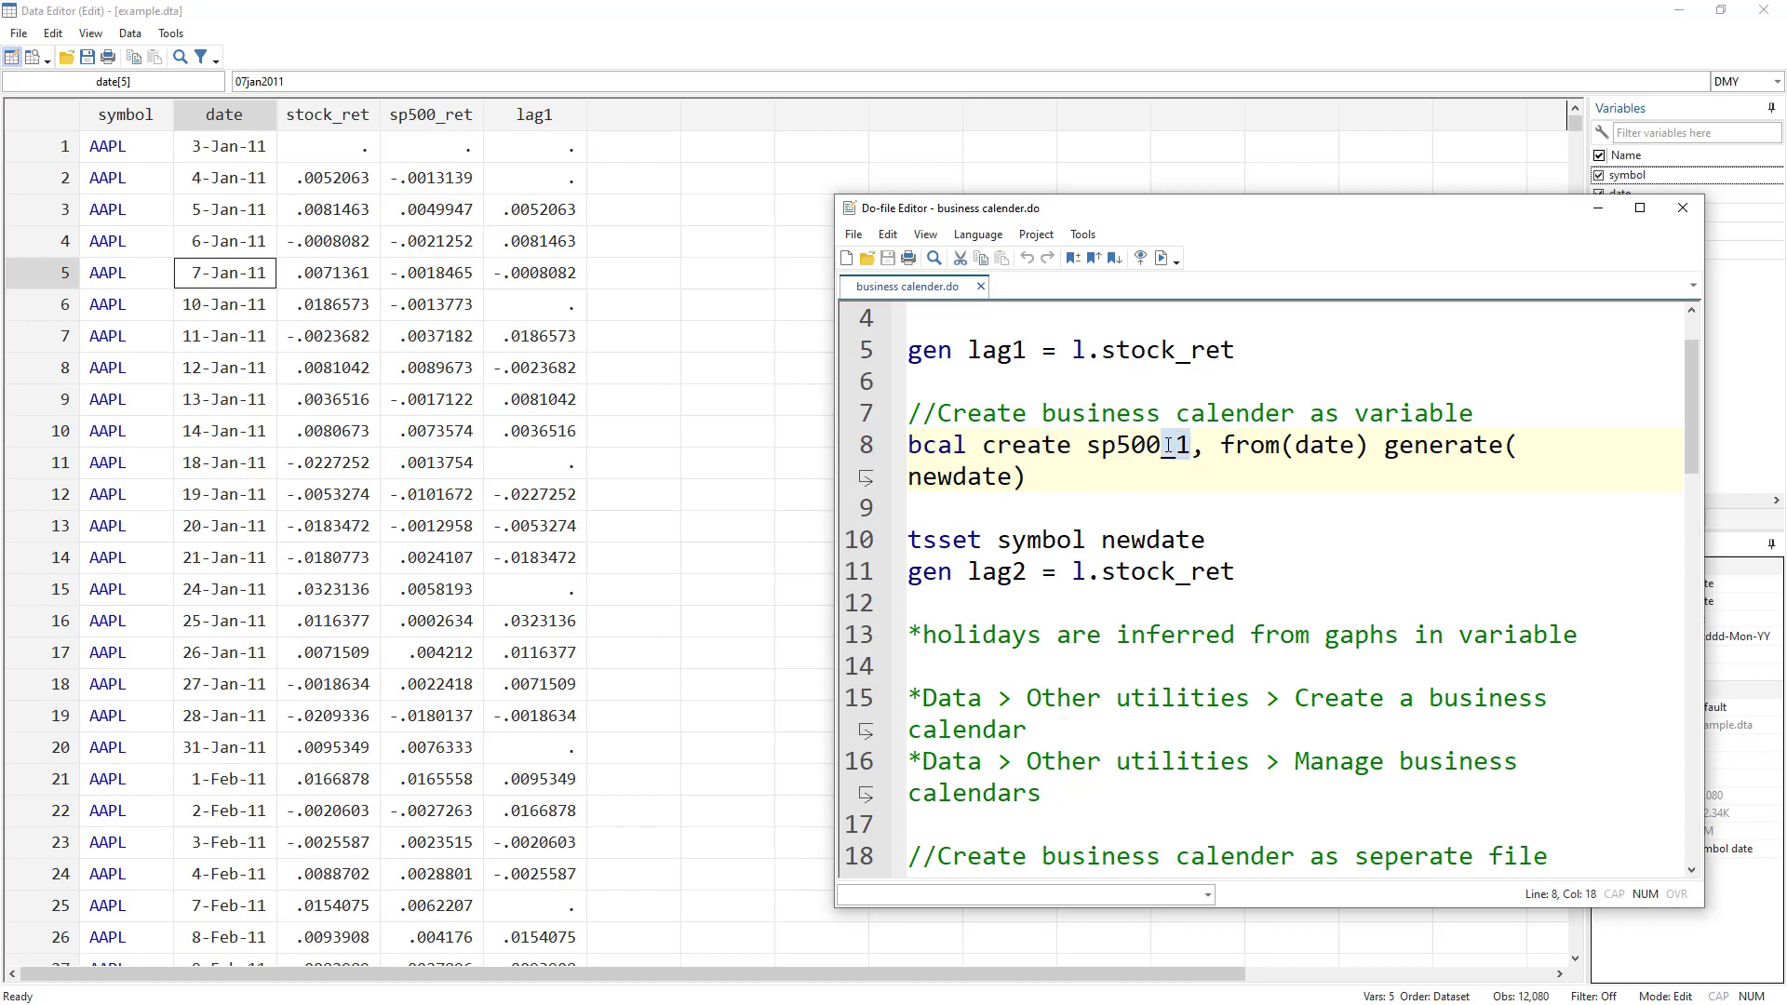
scroll(1232, 736, down, 3)
scroll(1210, 662, up, 4)
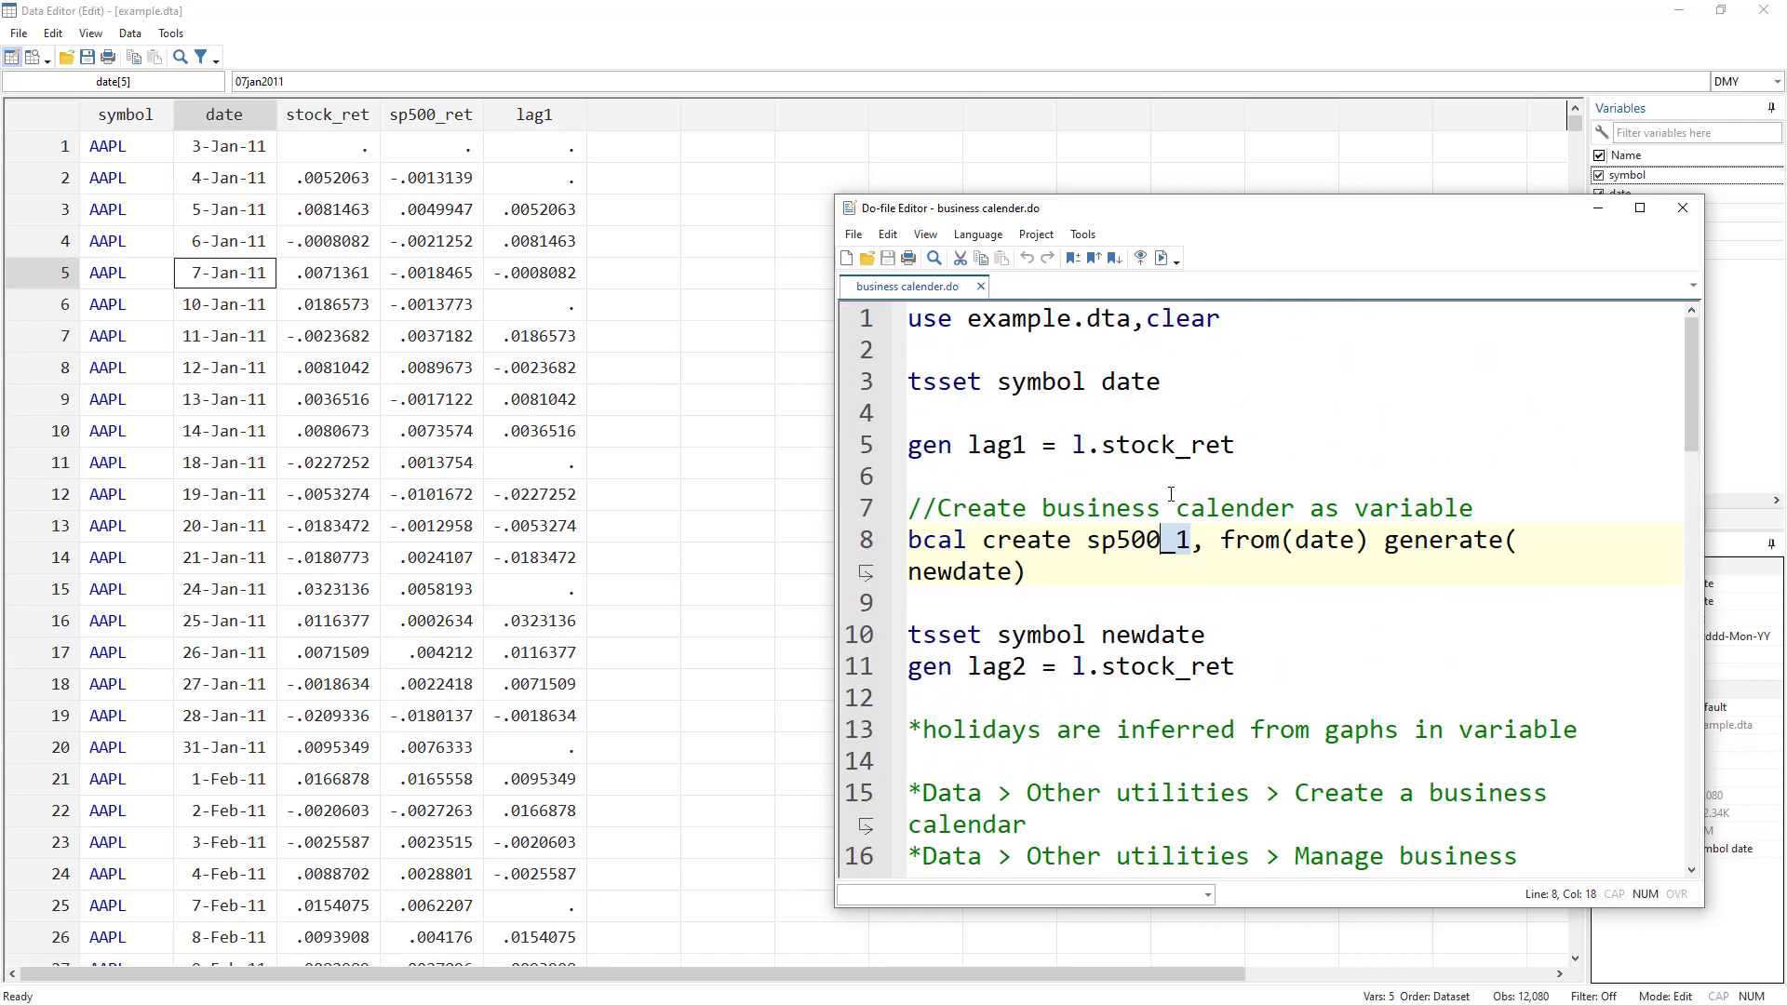
click(1180, 557)
double_click(1310, 540)
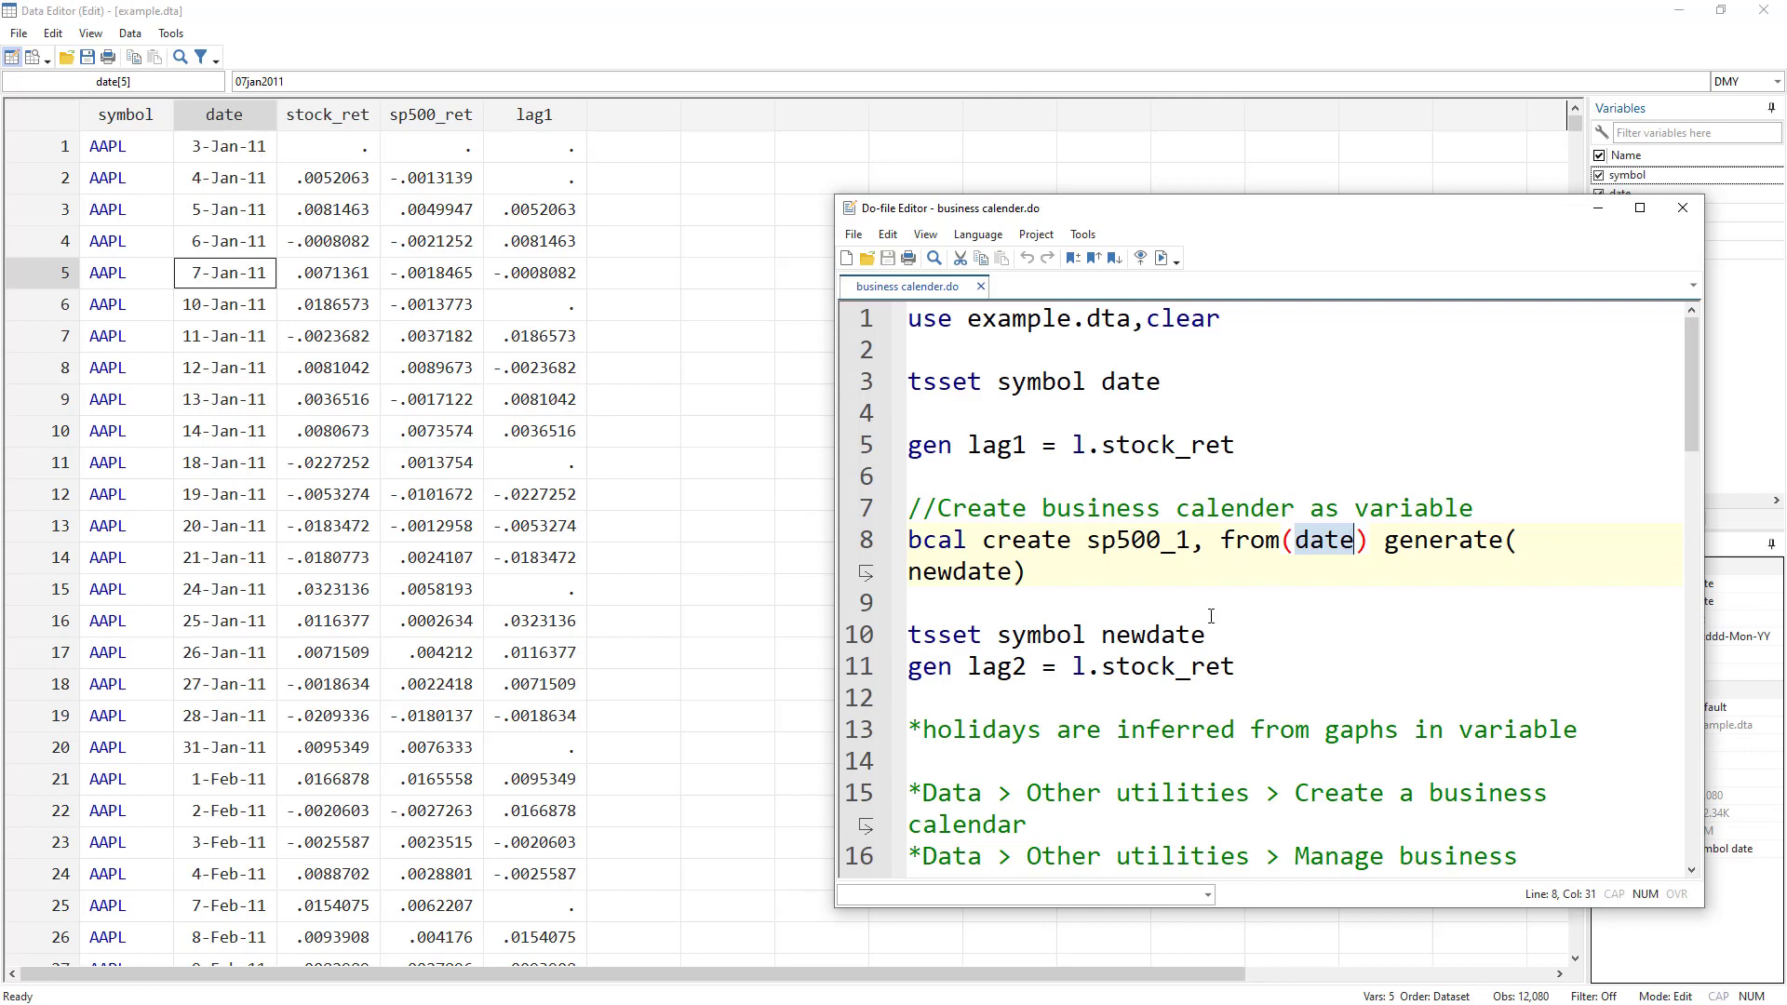
double_click(1392, 540)
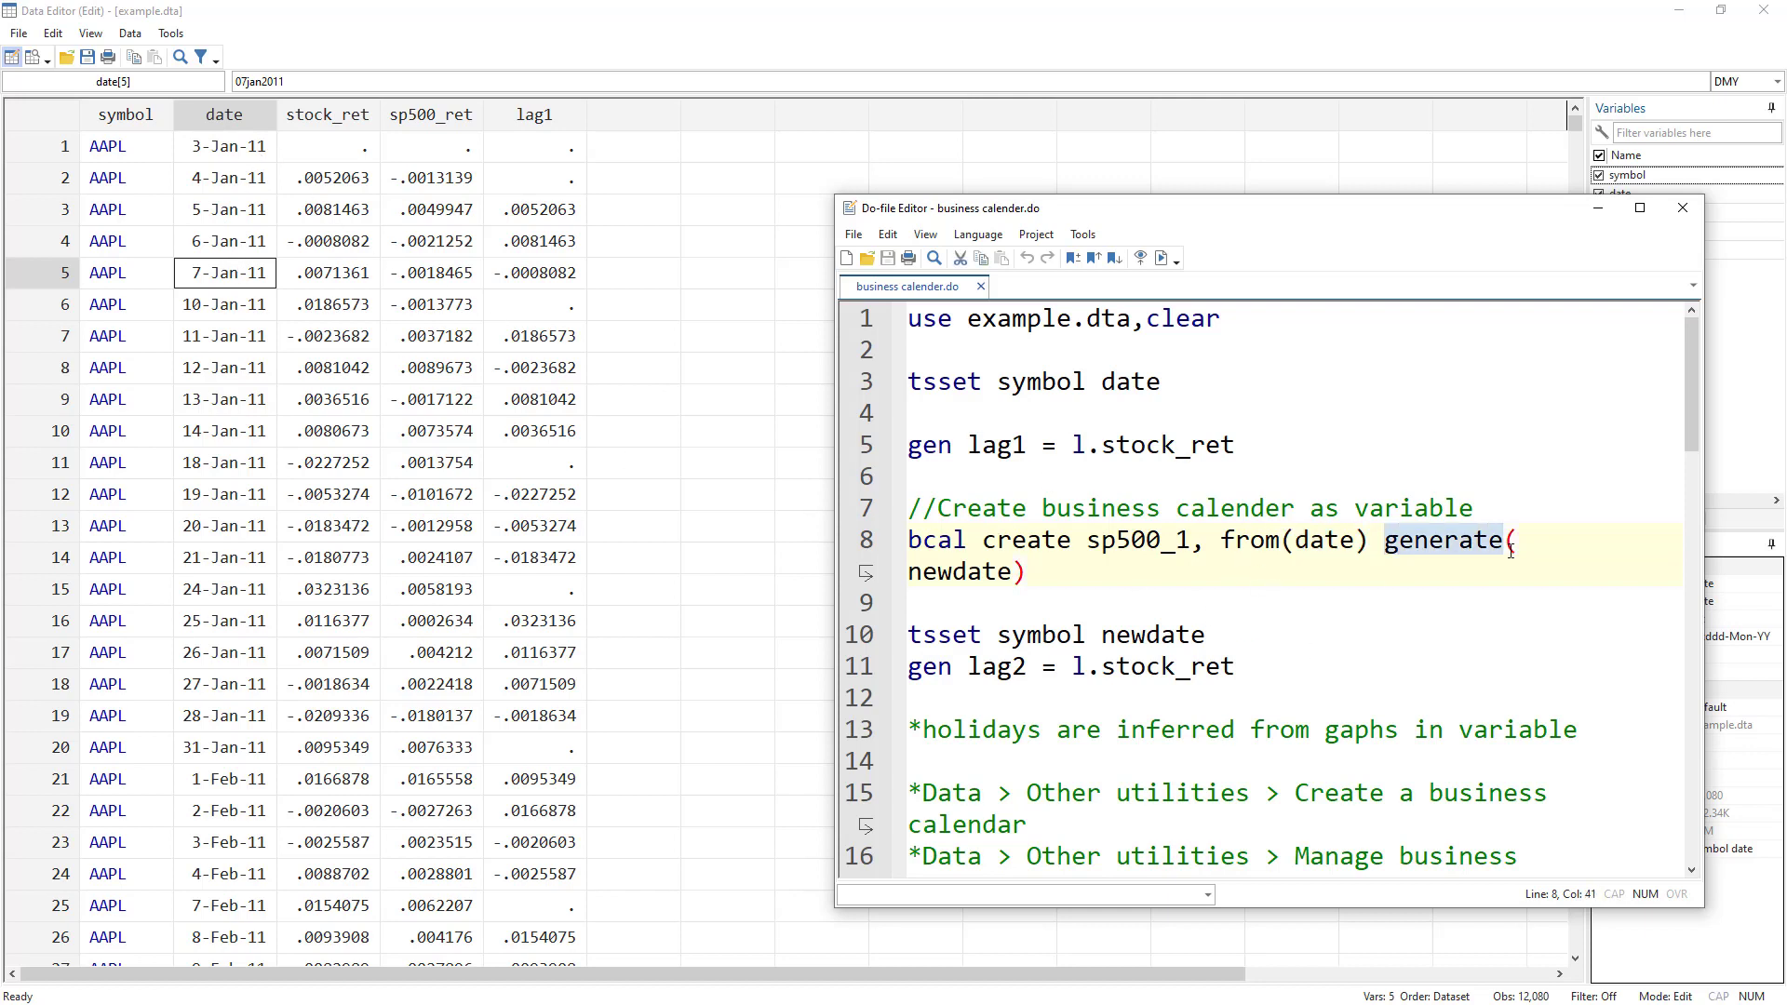
drag(1524, 222, 1273, 163)
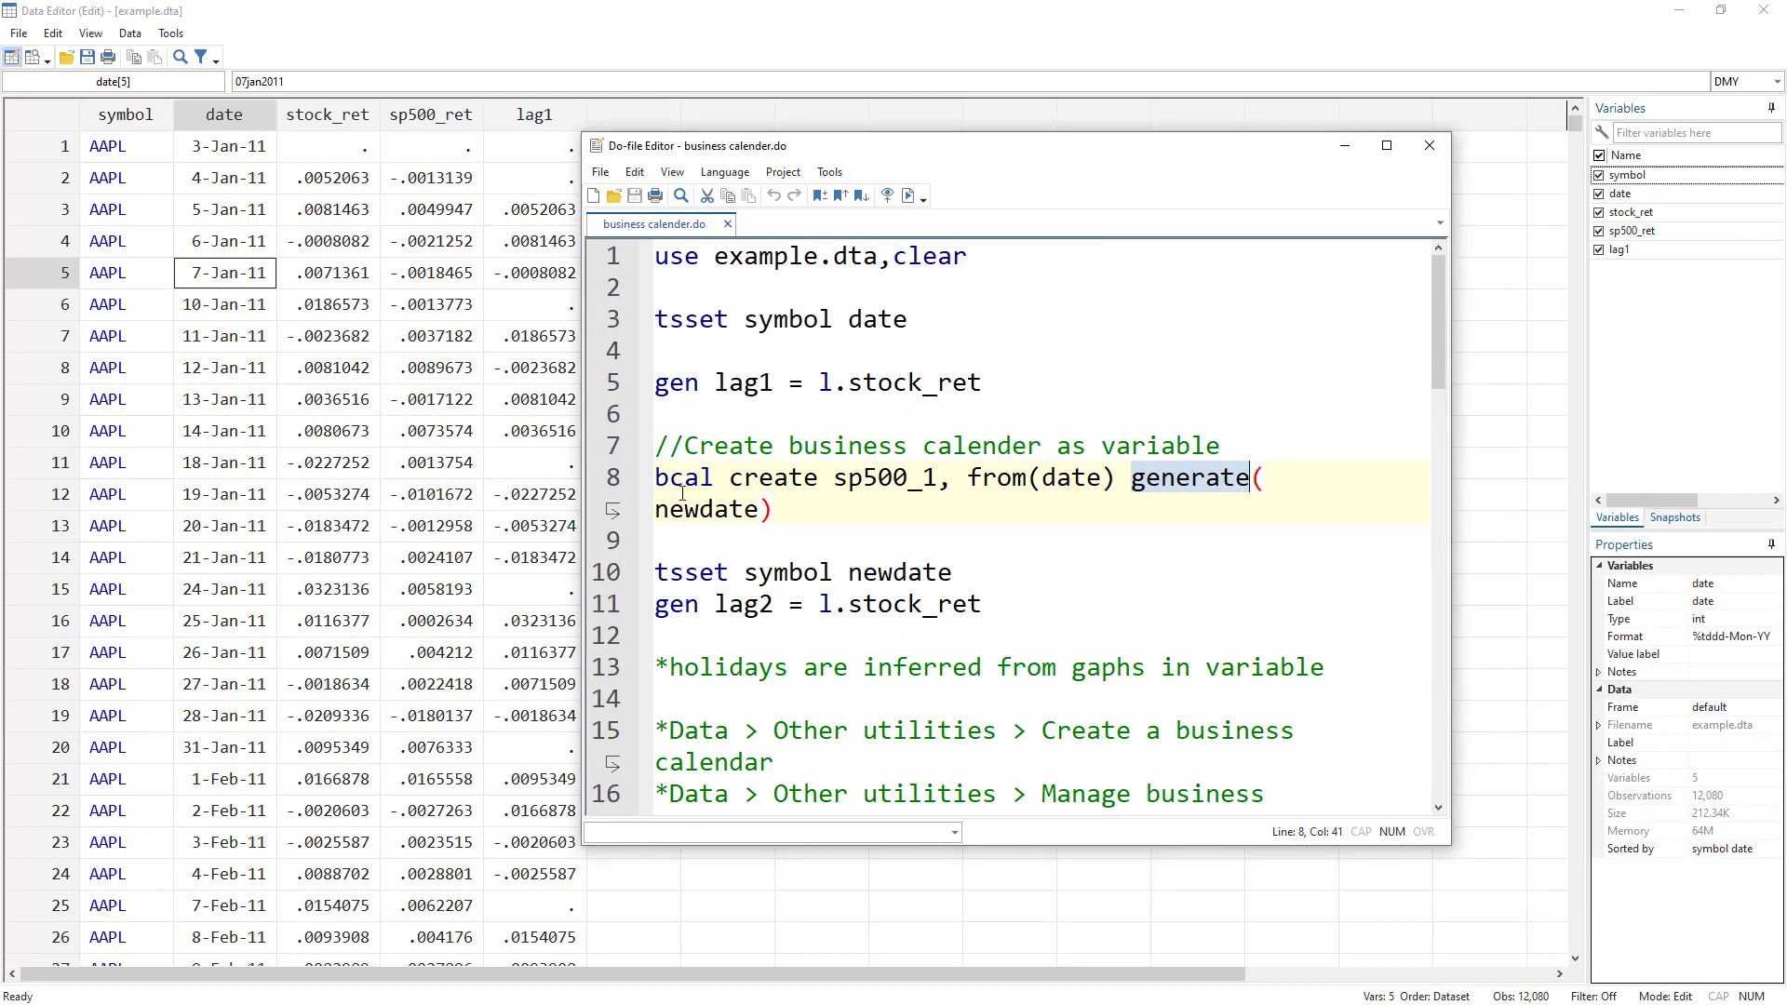
double_click(707, 509)
click(610, 484)
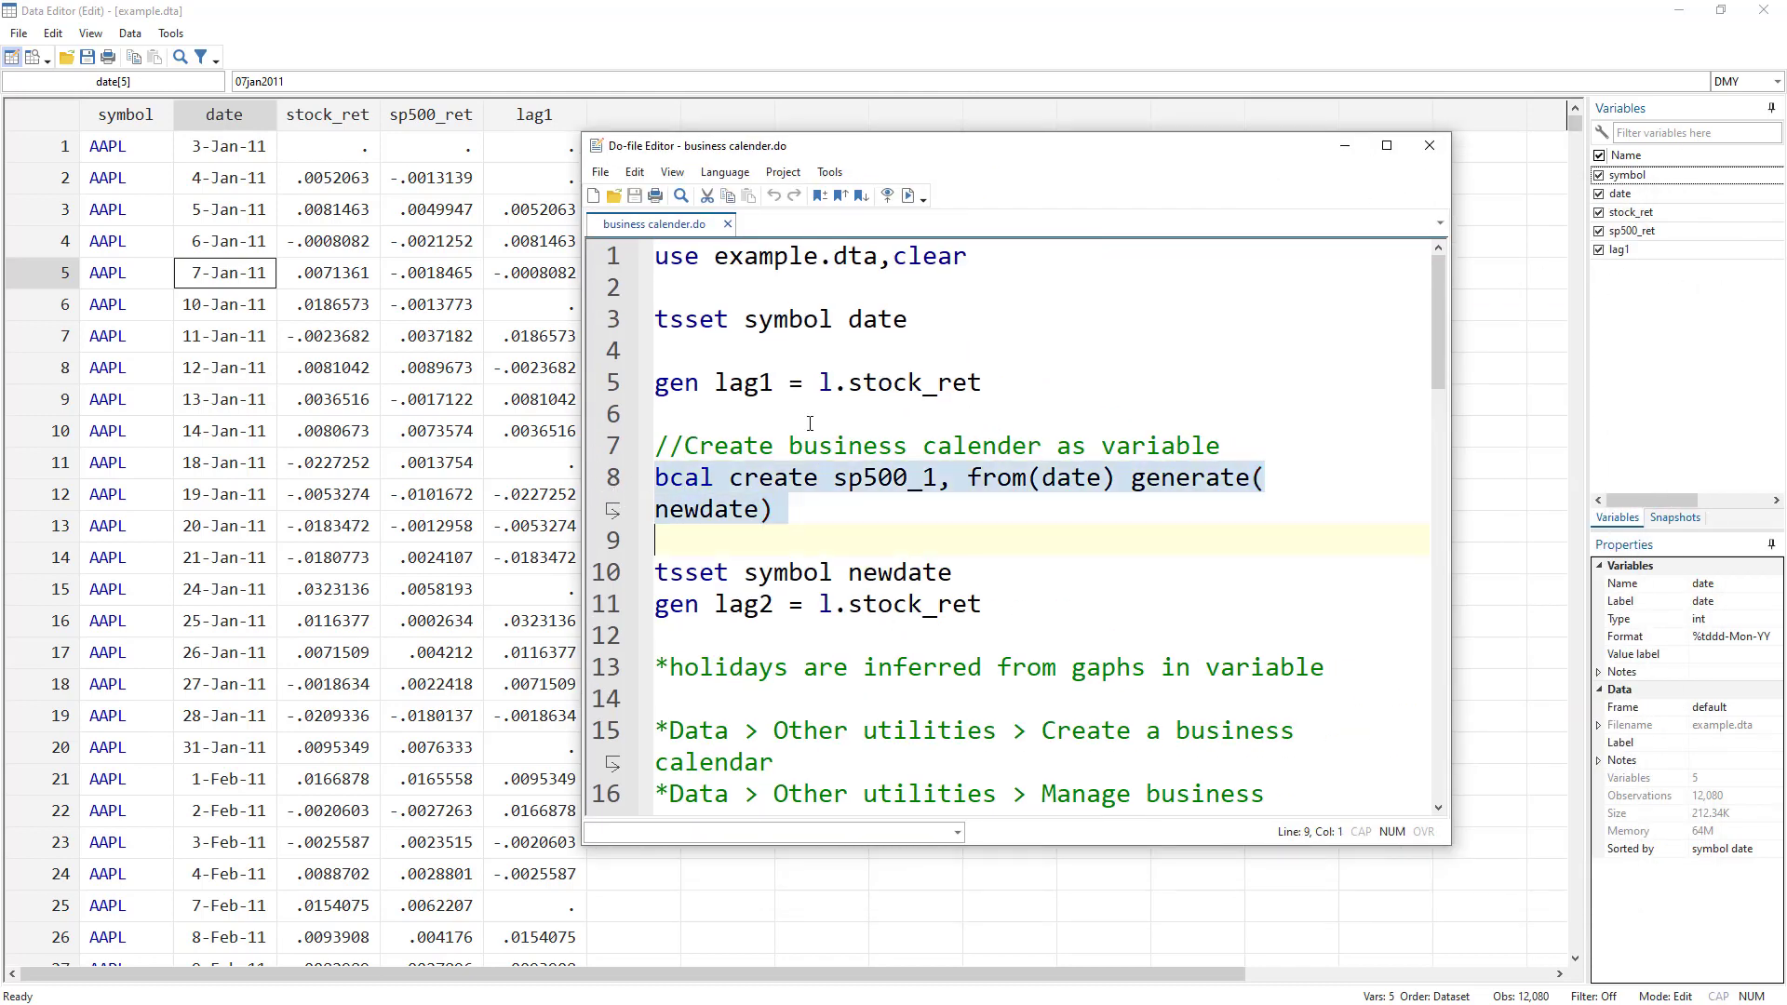
Run bcal create to build newdate from the sp500_1 calendar, then select line 10 'tsset symbol newdate'.
click(915, 201)
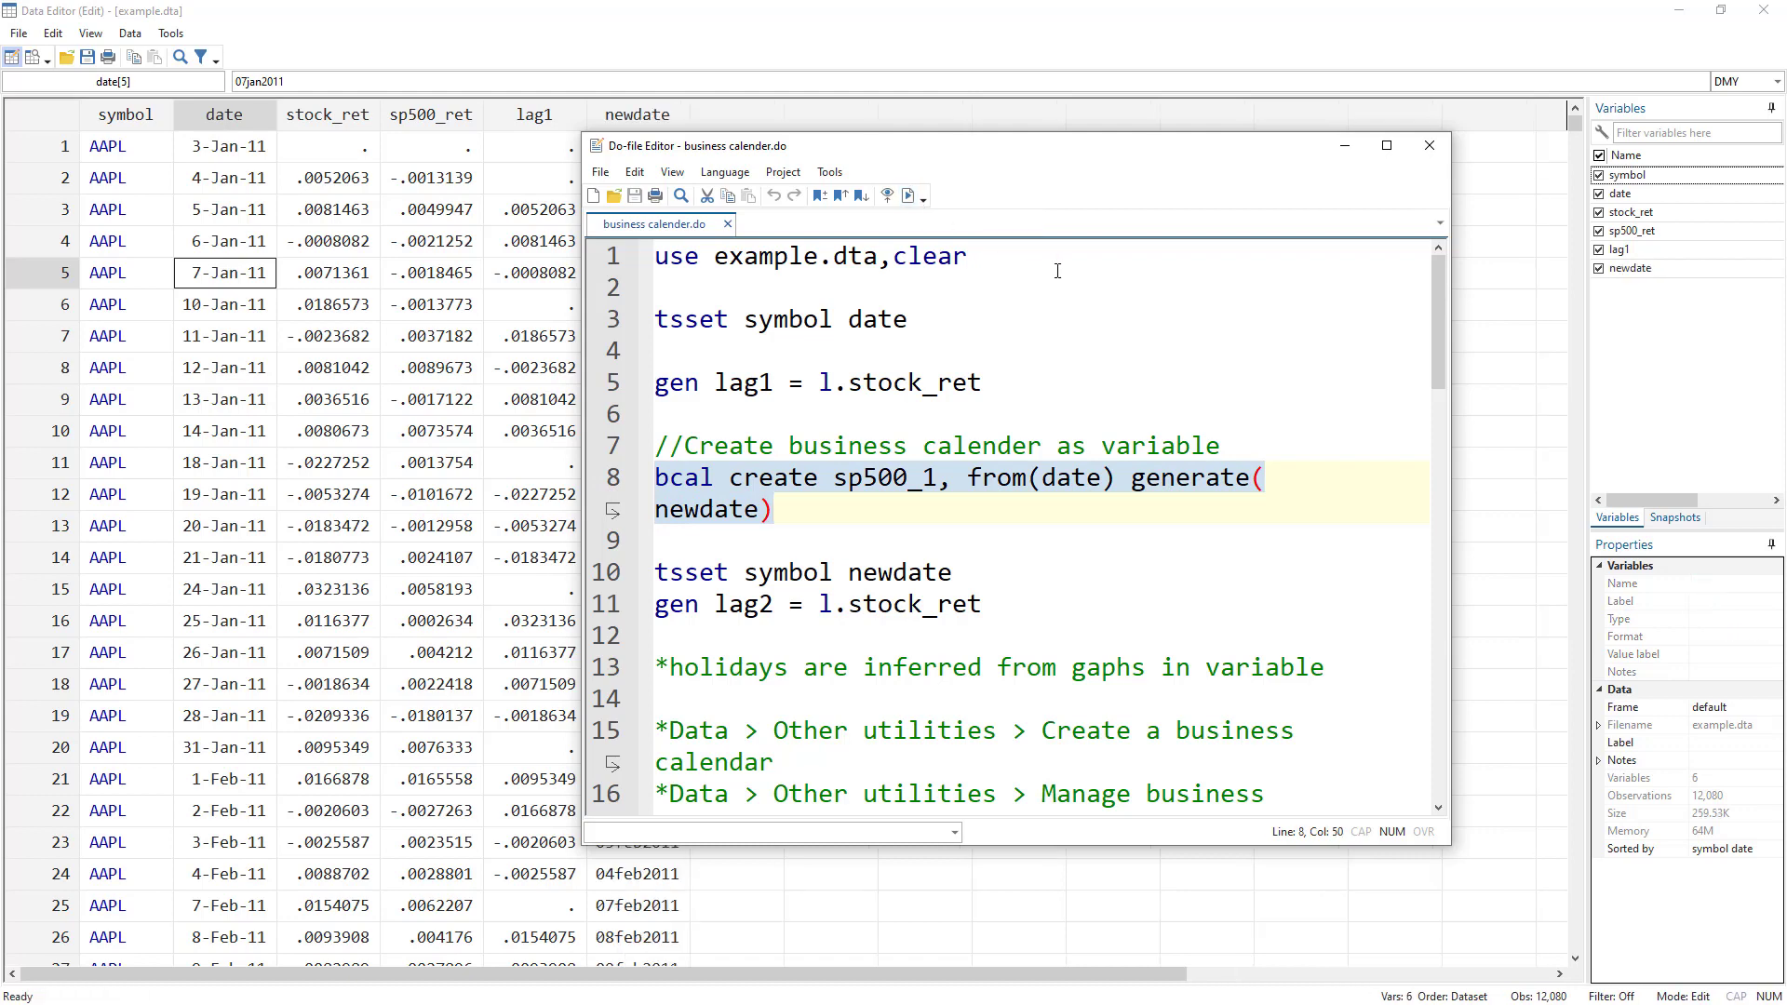
drag(861, 149, 1040, 162)
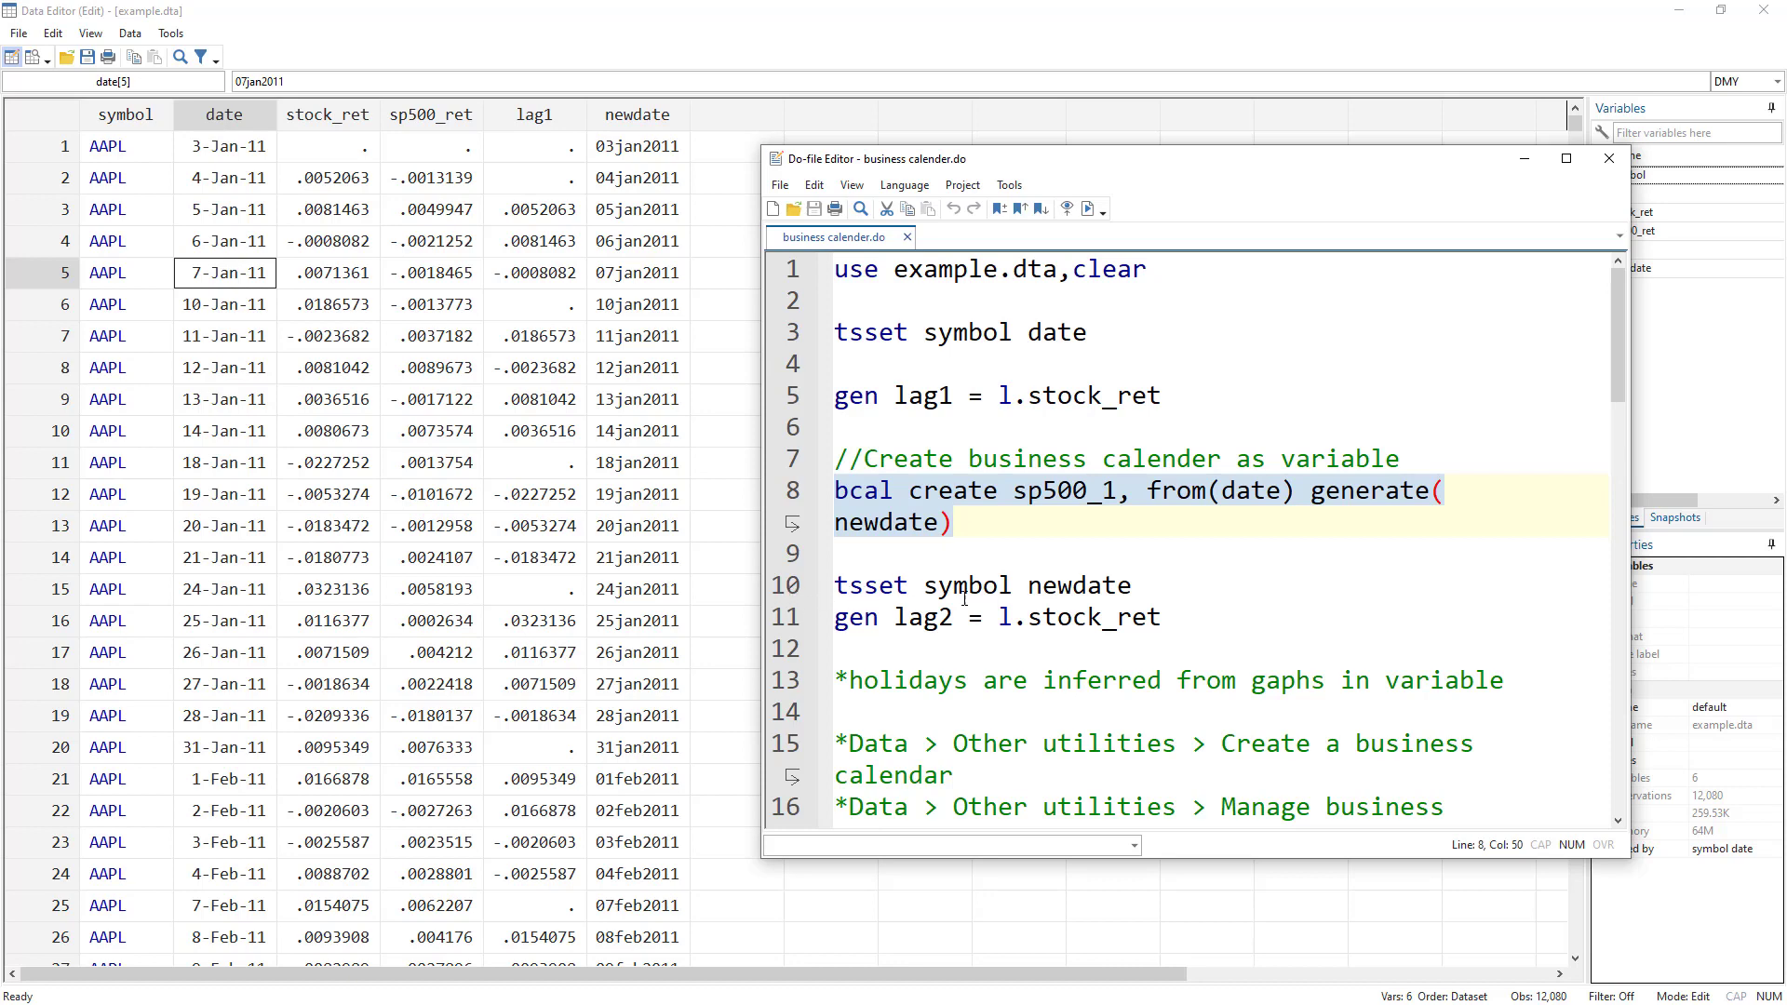
double_click(852, 587)
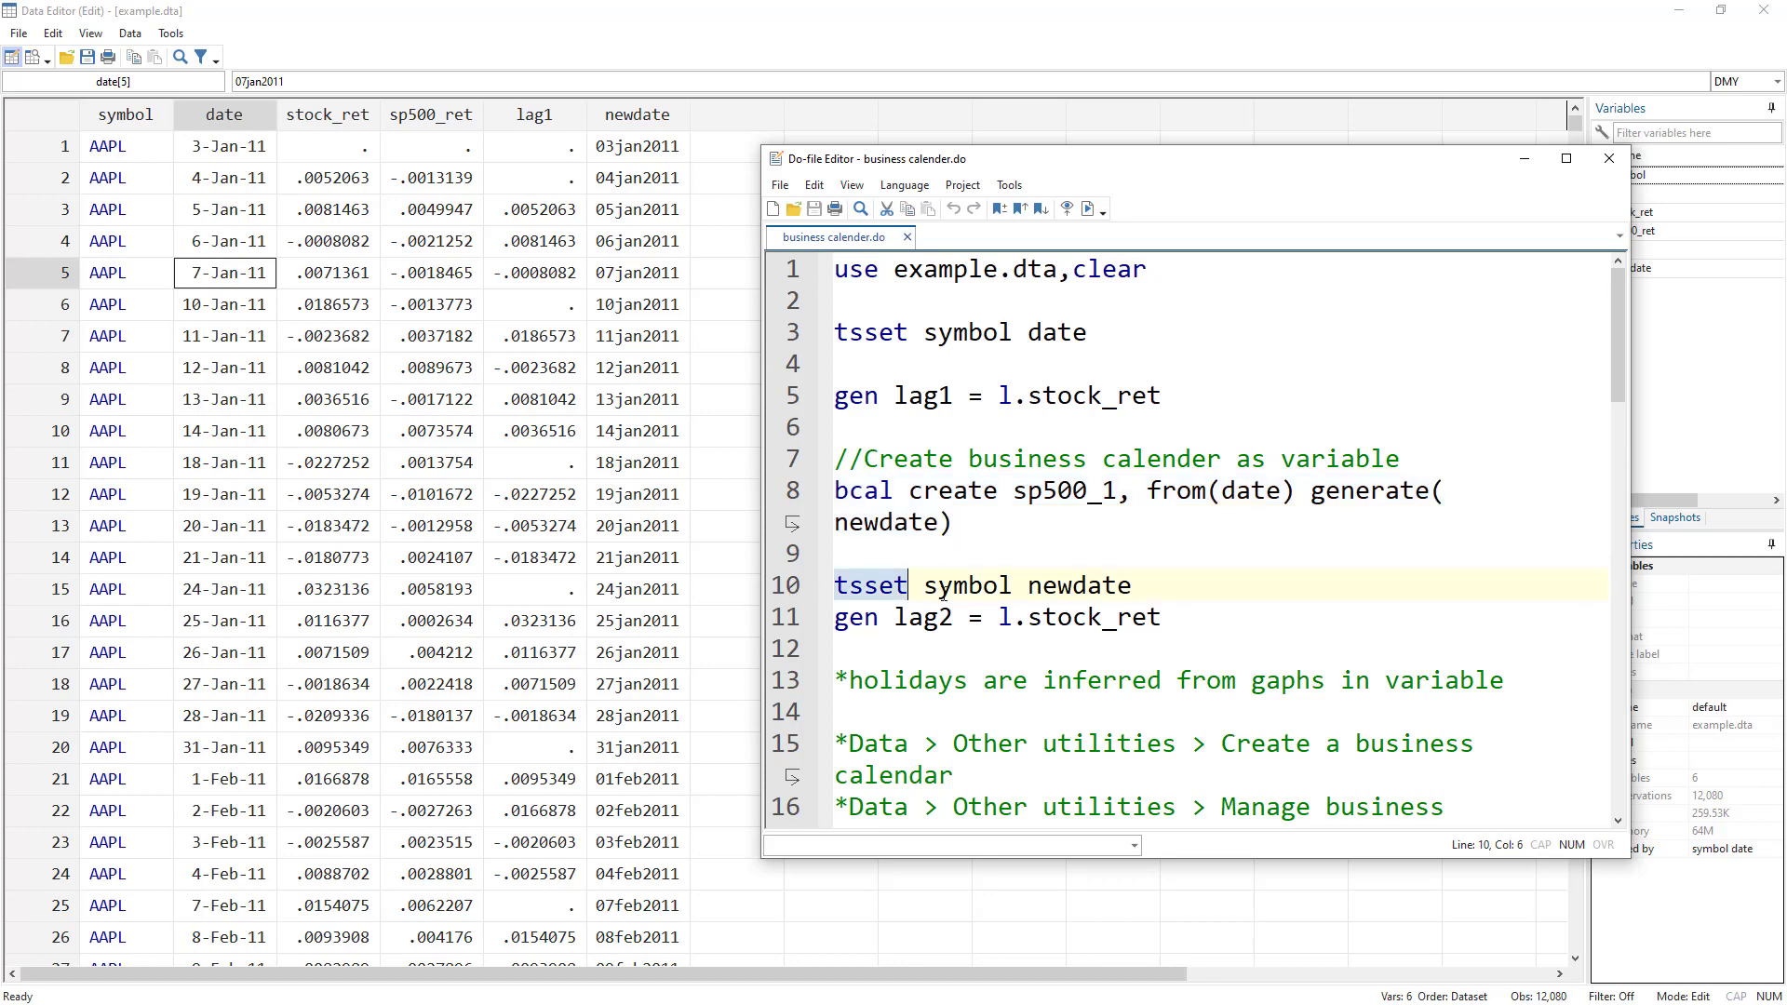
double_click(970, 585)
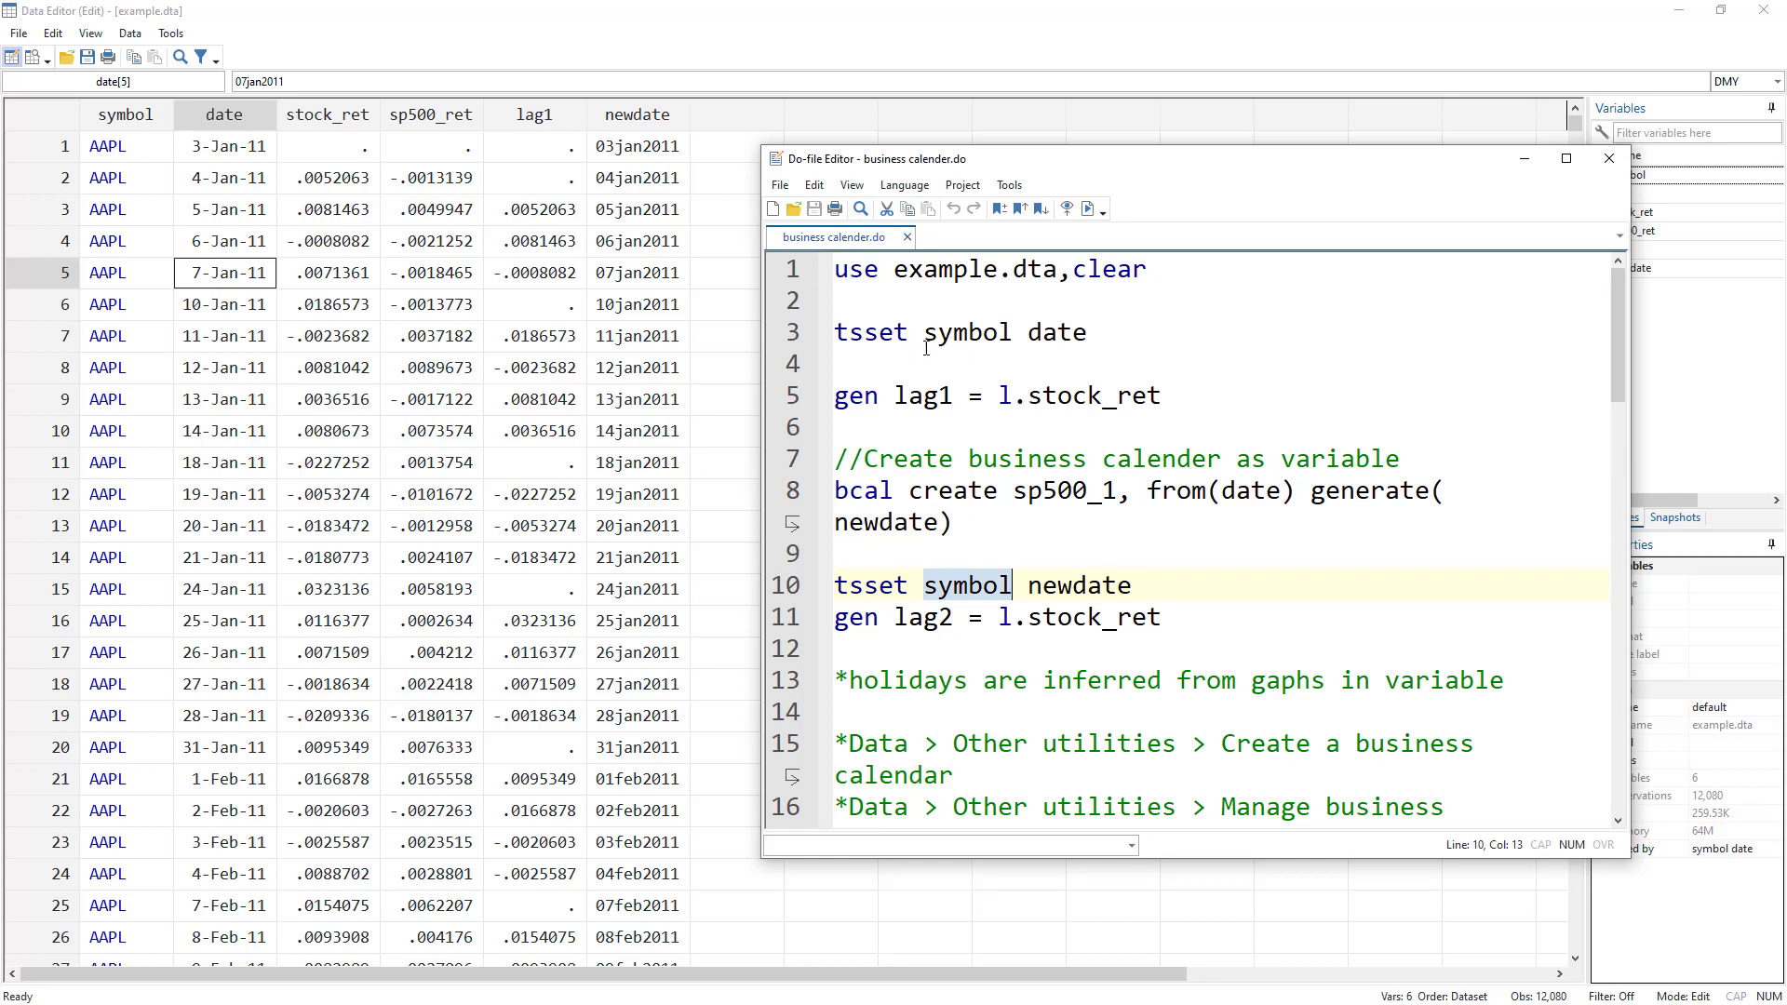
click(1059, 332)
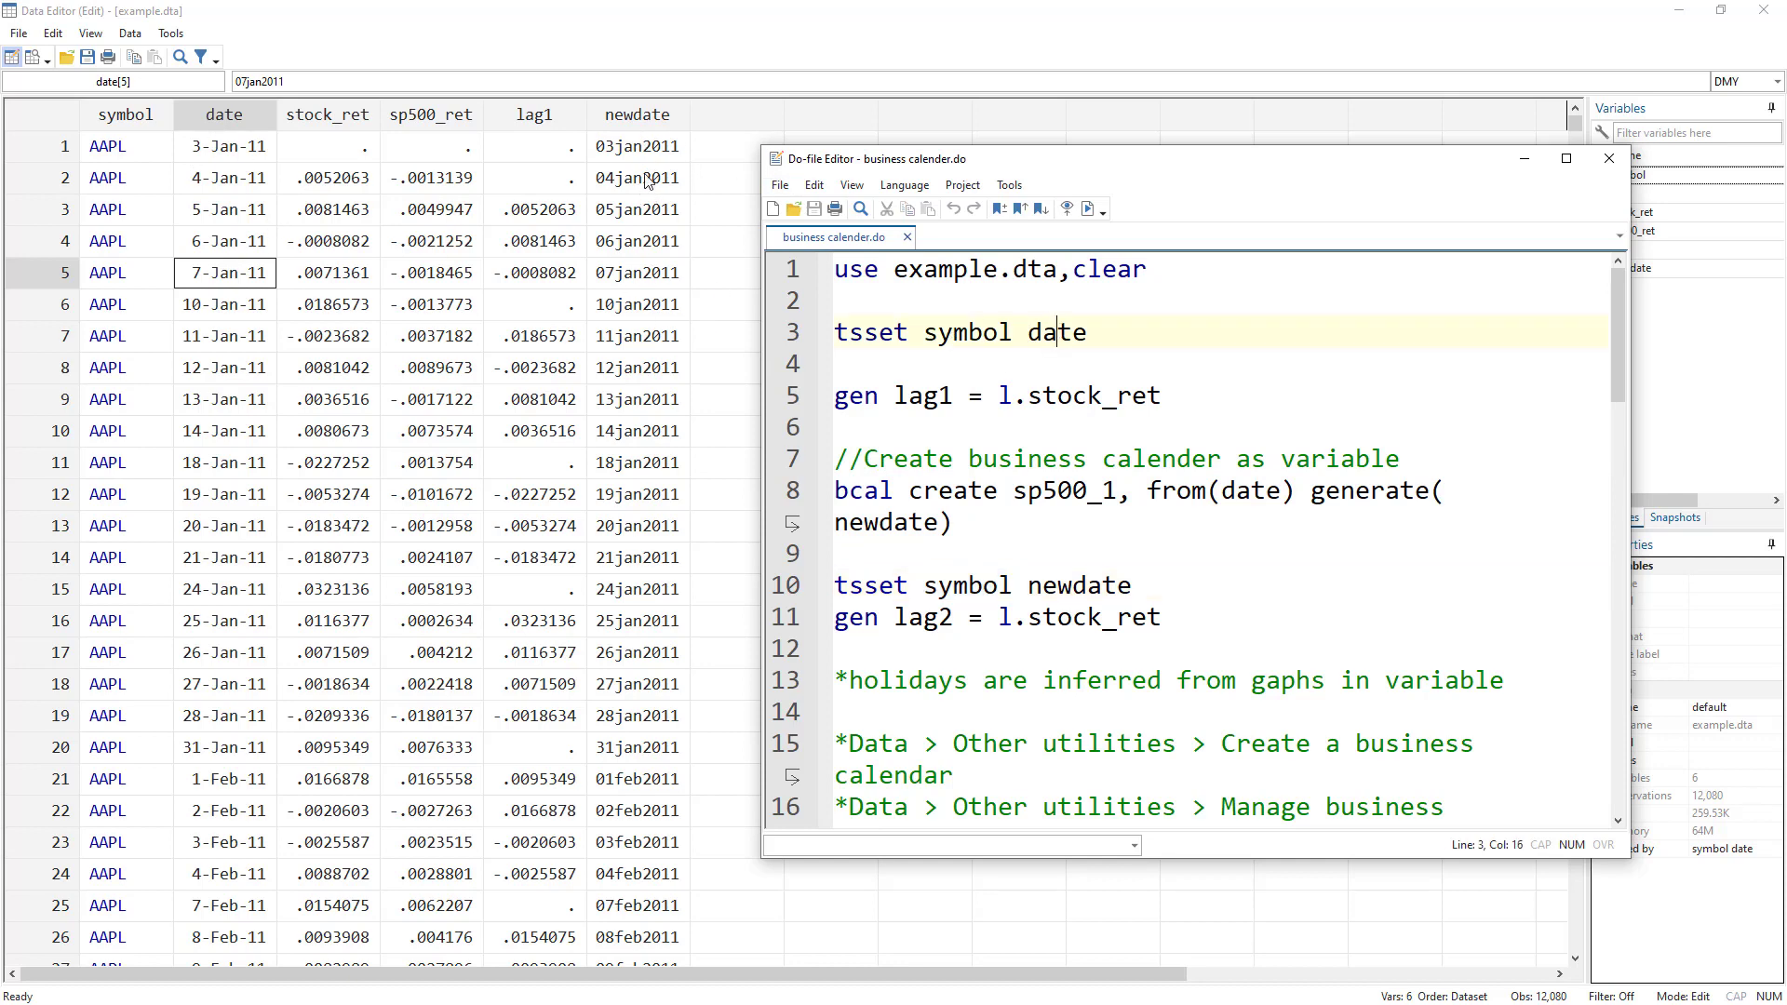
click(790, 585)
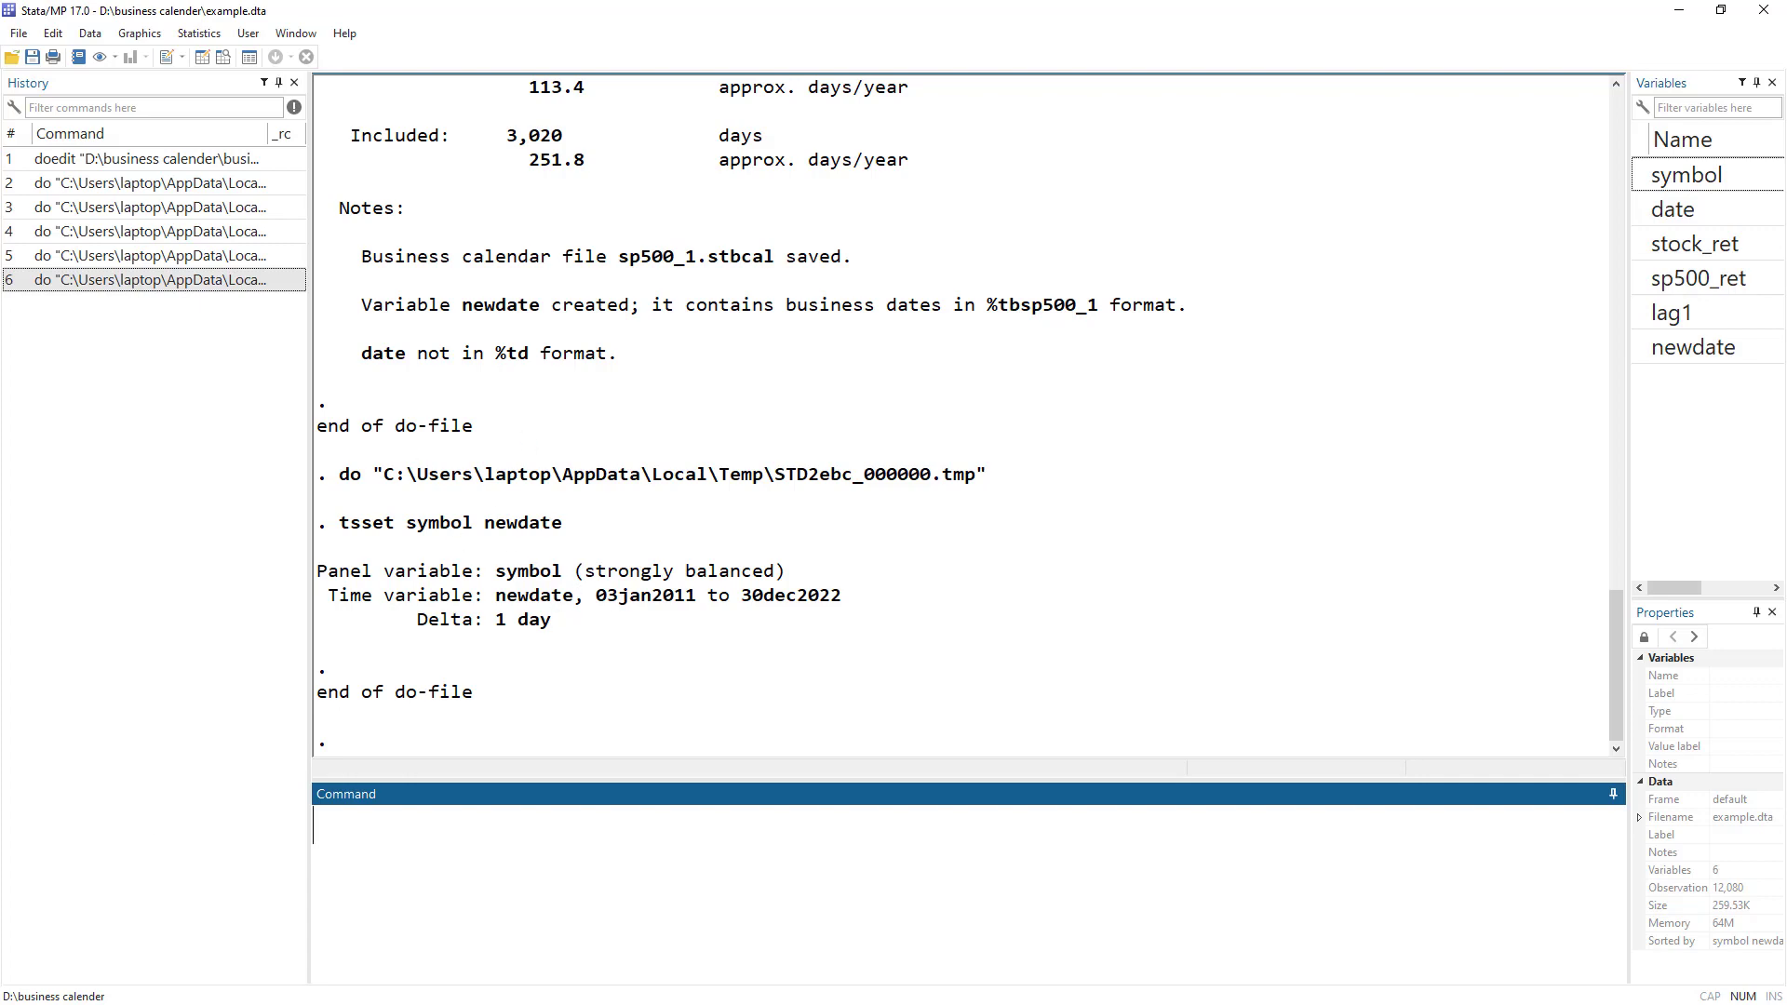
Run 'gen lag2 = l.stock_ret' and compare lag2 with lag1, noting lag2 has a value on 10jan2011.
key(alt+Tab)
click(790, 618)
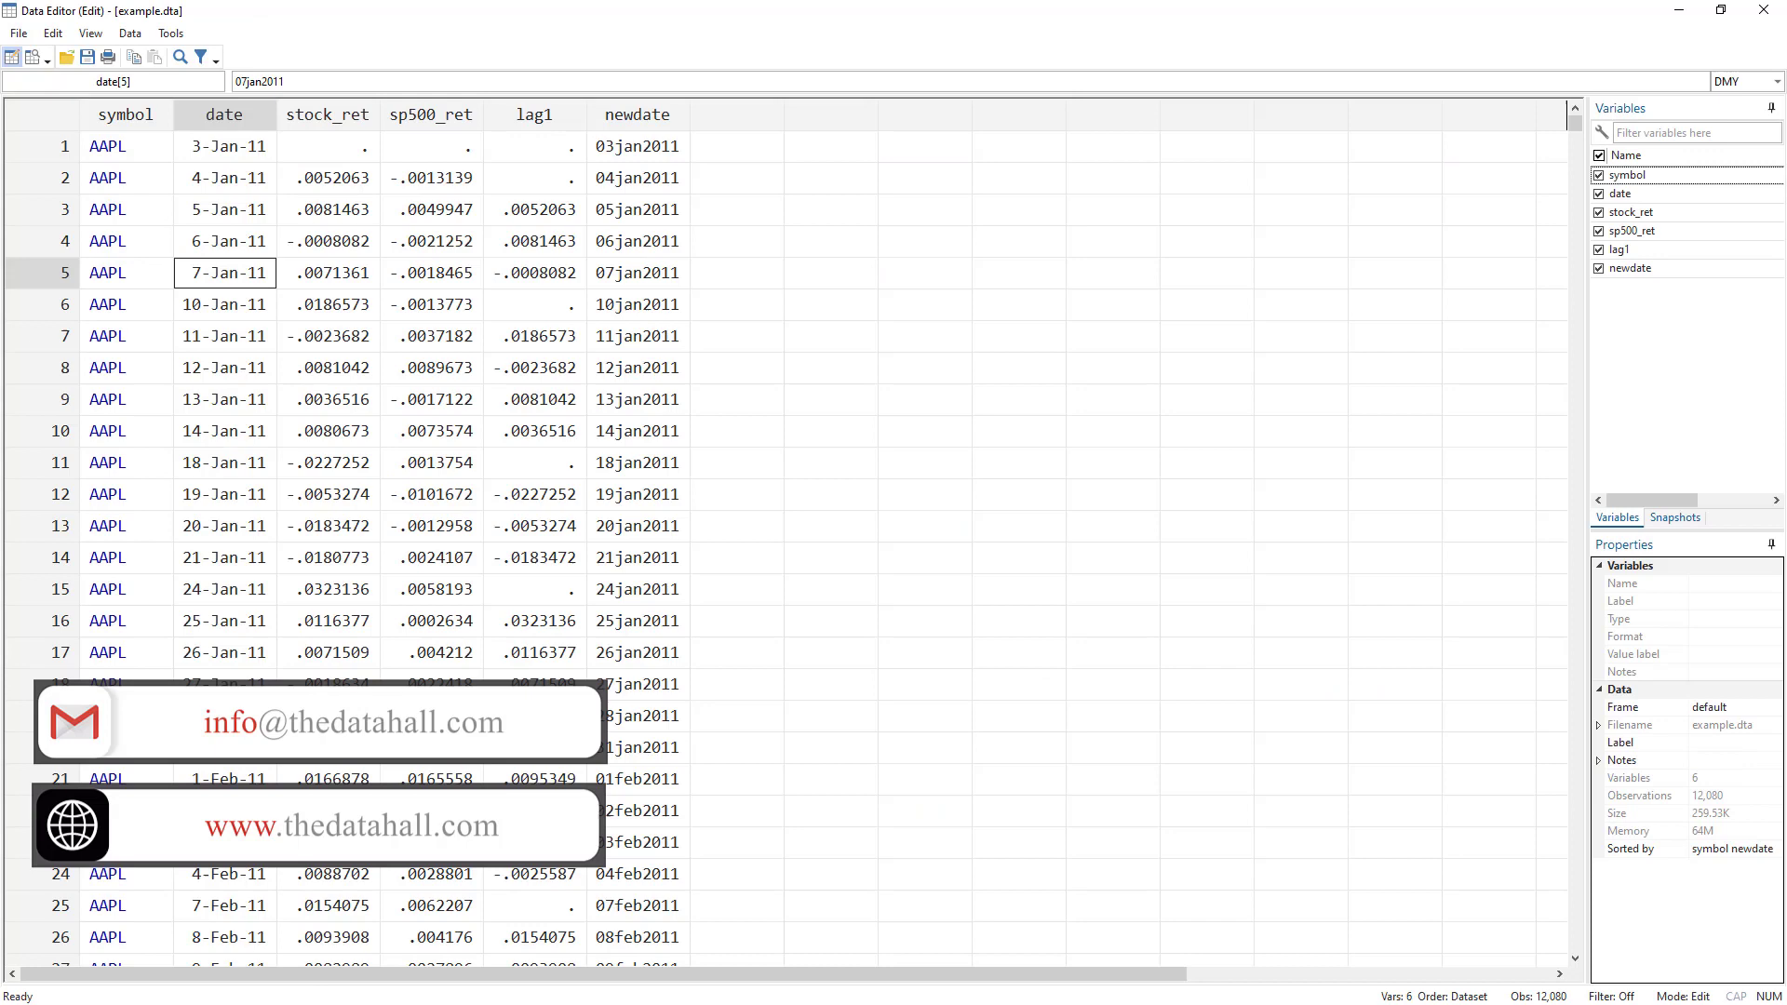
key(alt+Tab)
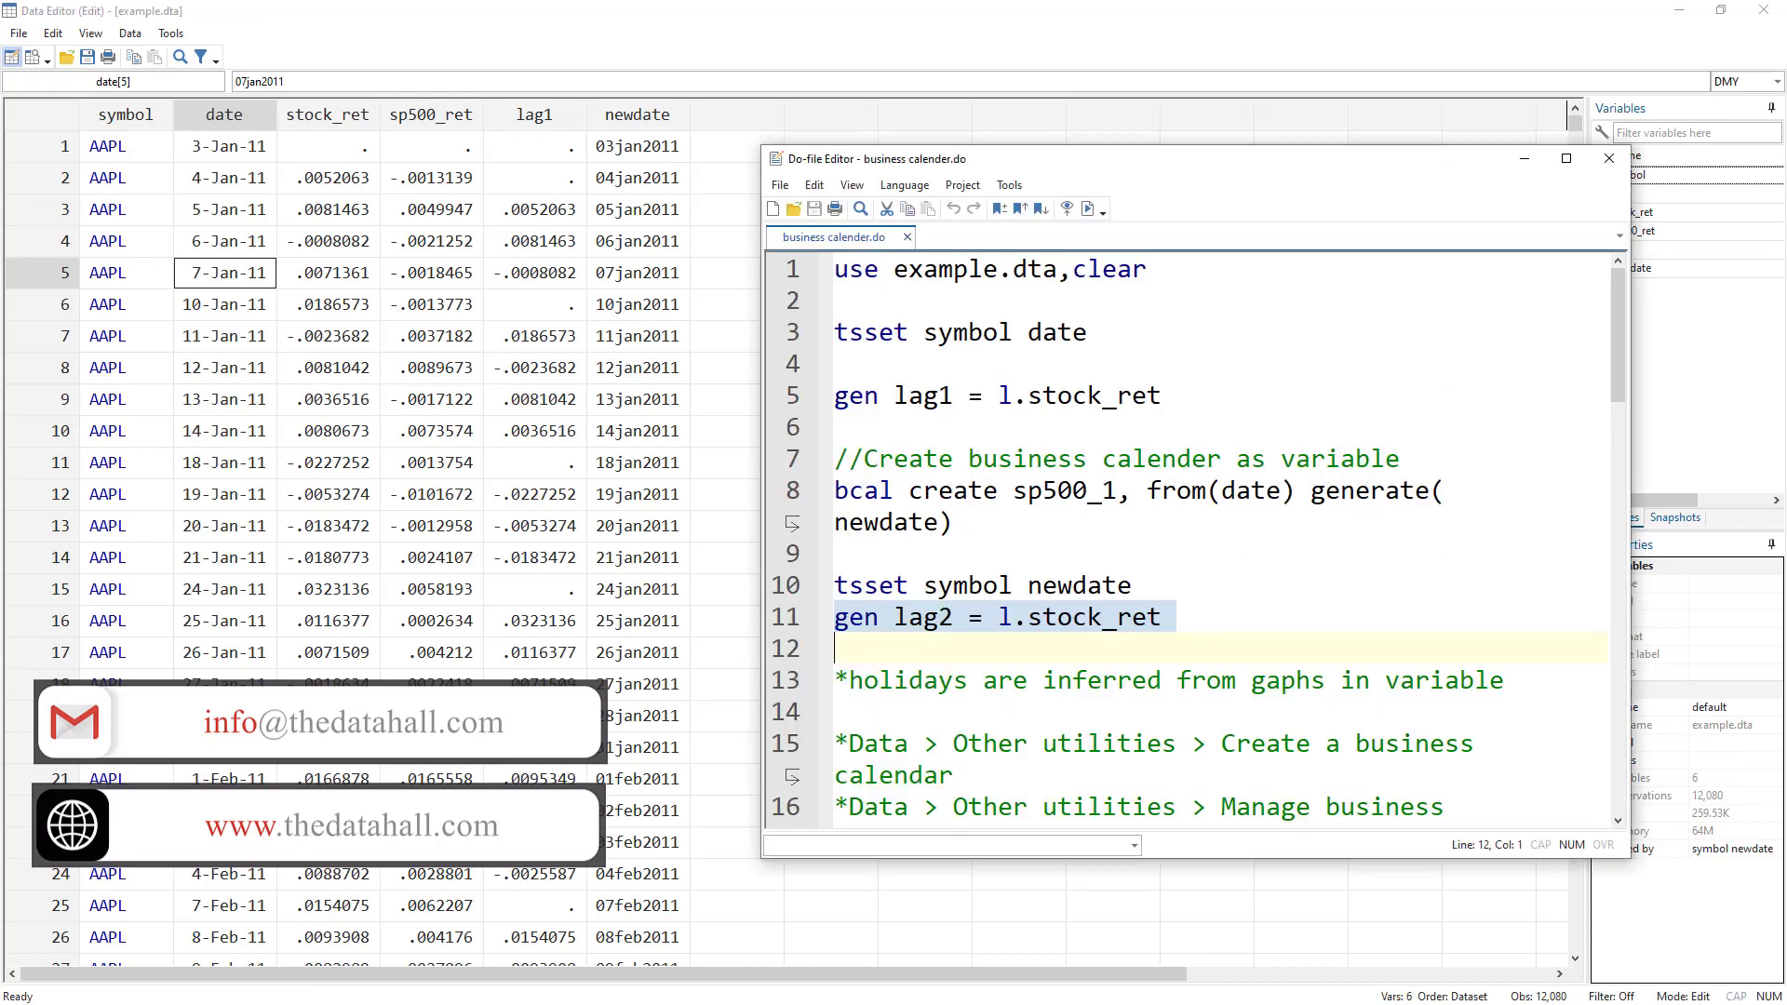
click(1086, 212)
drag(1018, 152, 1169, 155)
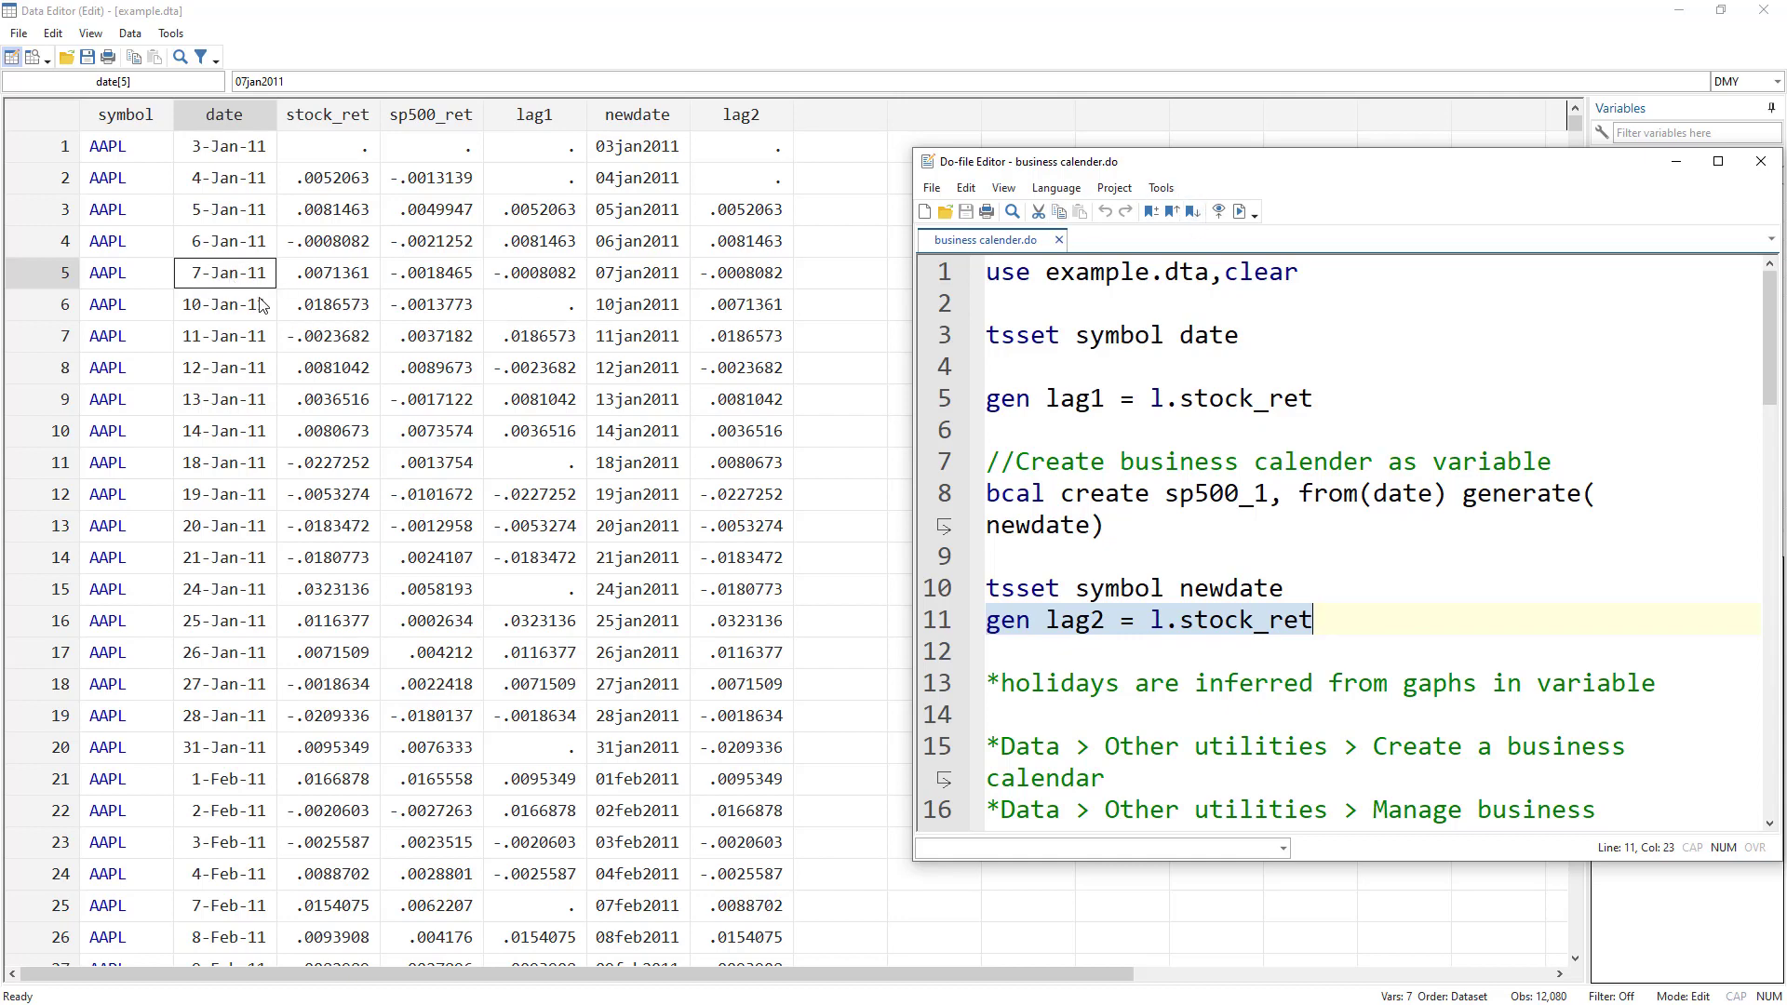
drag(1296, 174, 1094, 216)
click(656, 224)
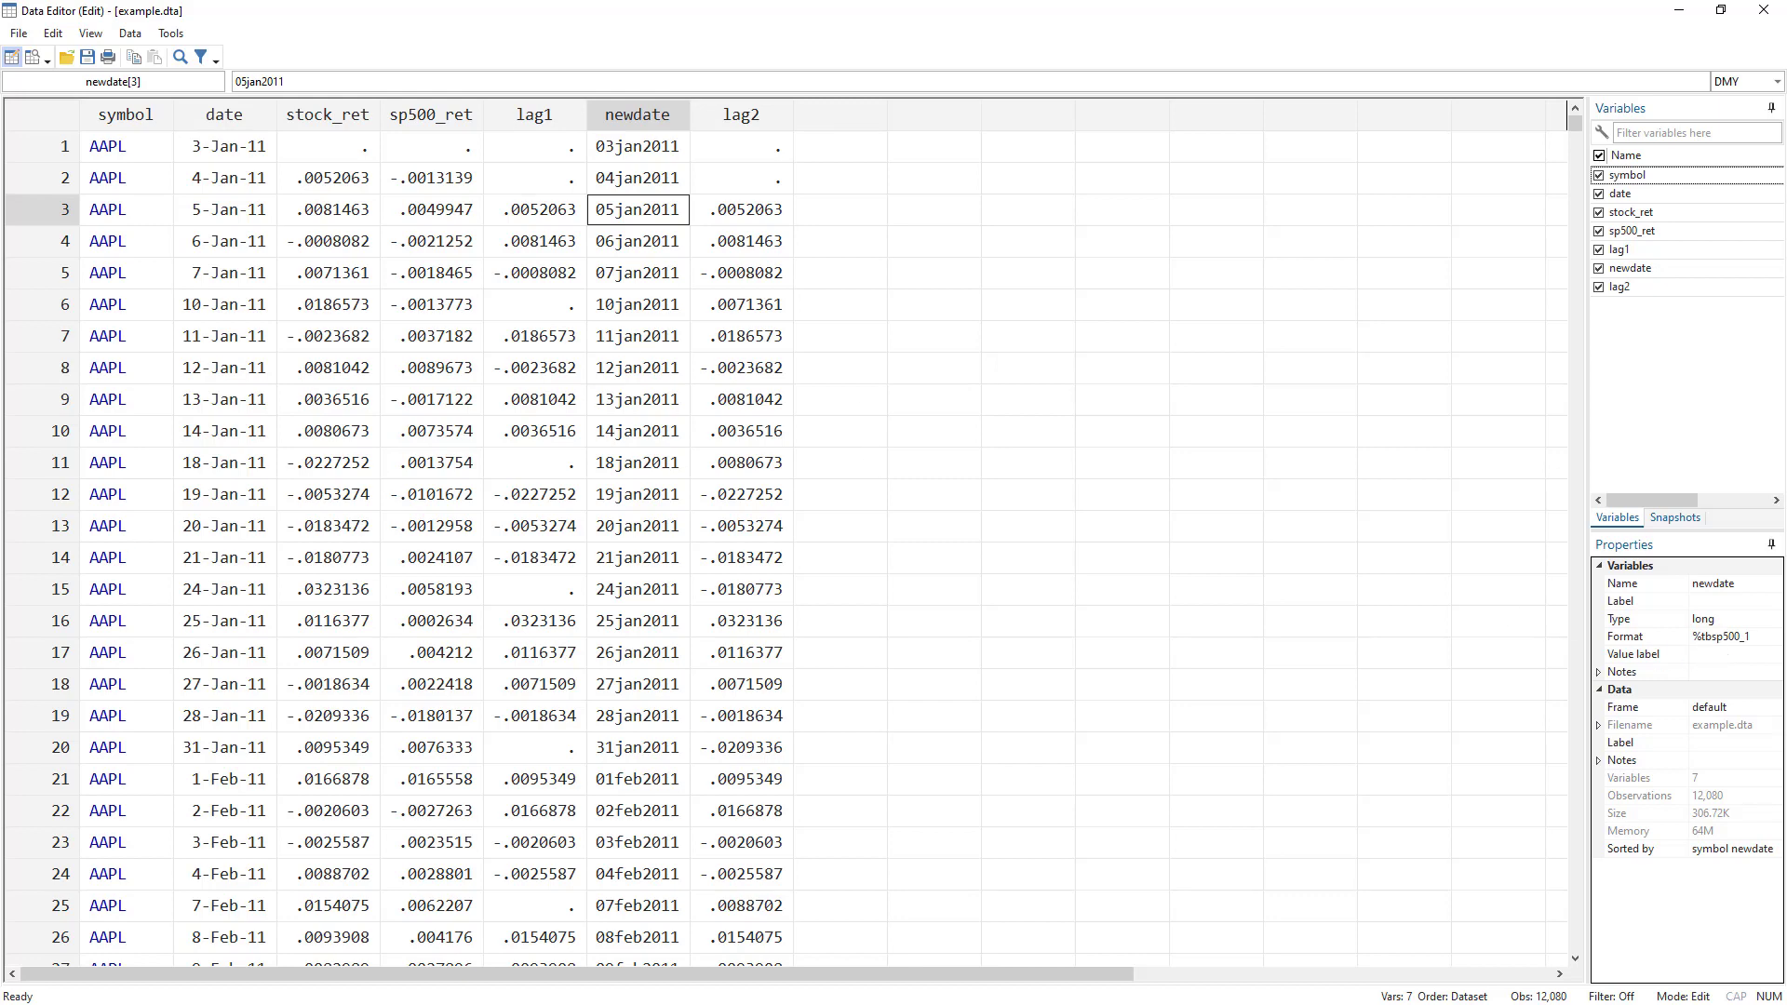
key(alt+Tab)
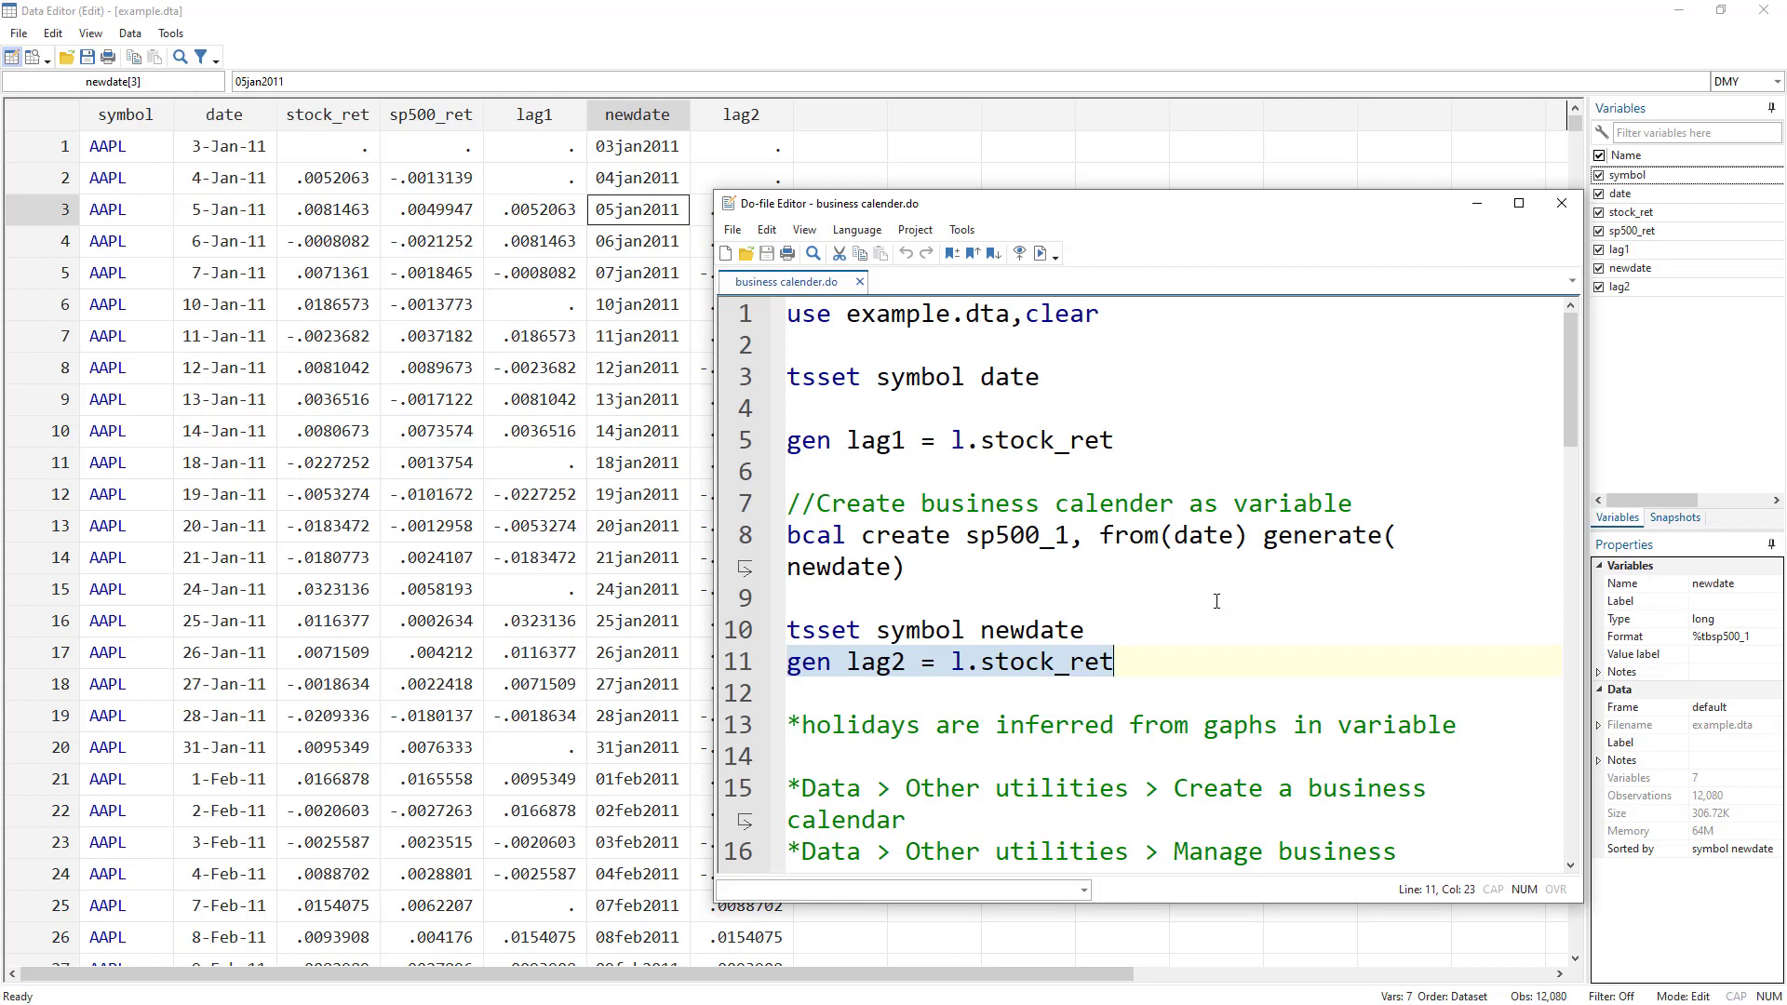
Correct 'gaphs' to 'gaps' on line 13, save the do-file, and switch to the business calender folder.
click(1264, 727)
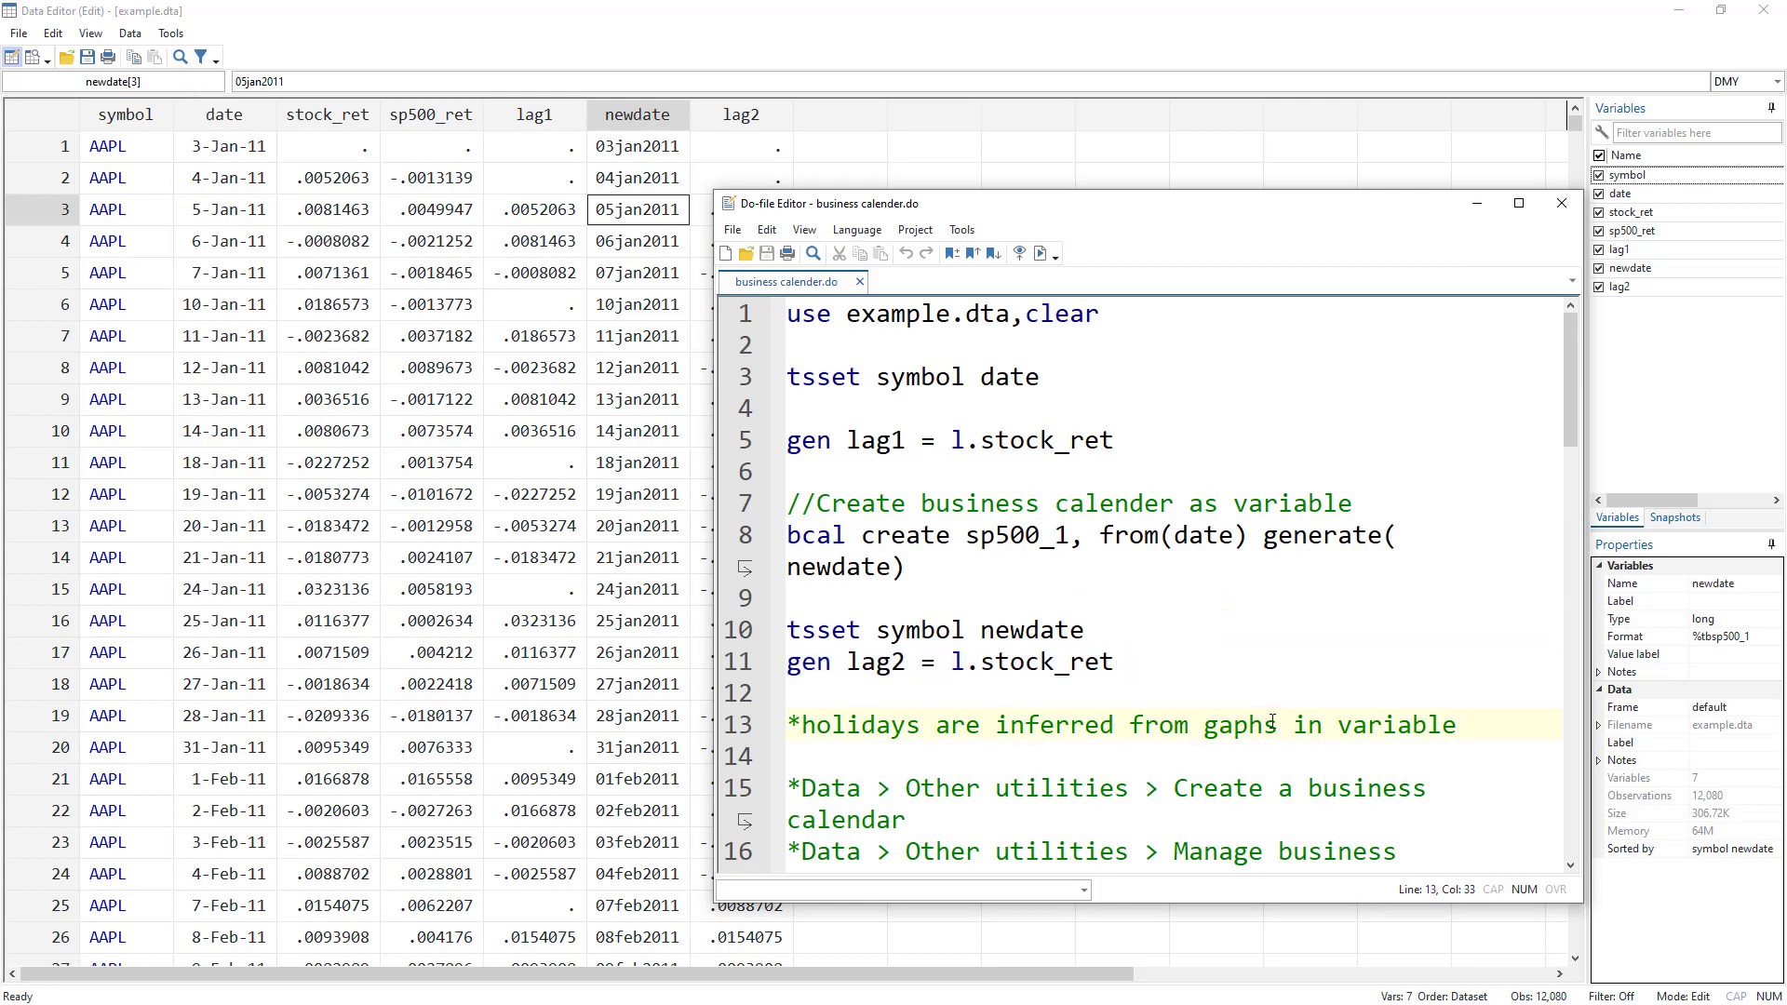
key(BackSpace)
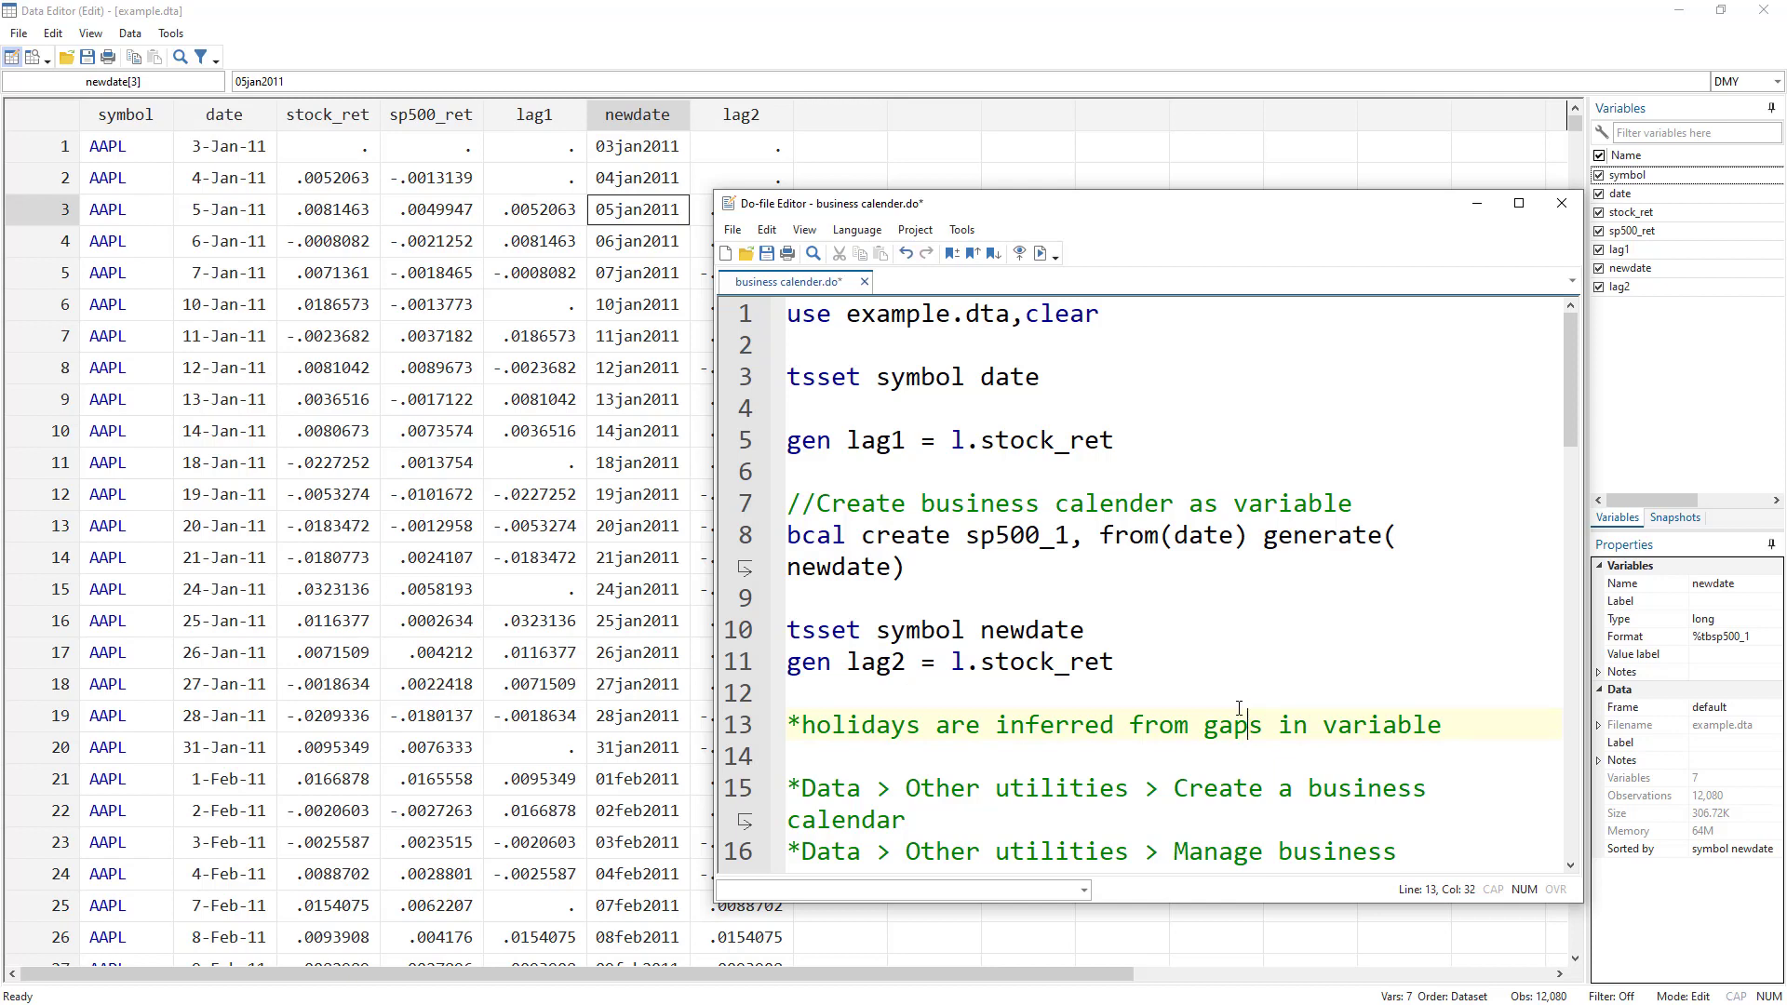
key(ctrl+s)
key(alt+Tab)
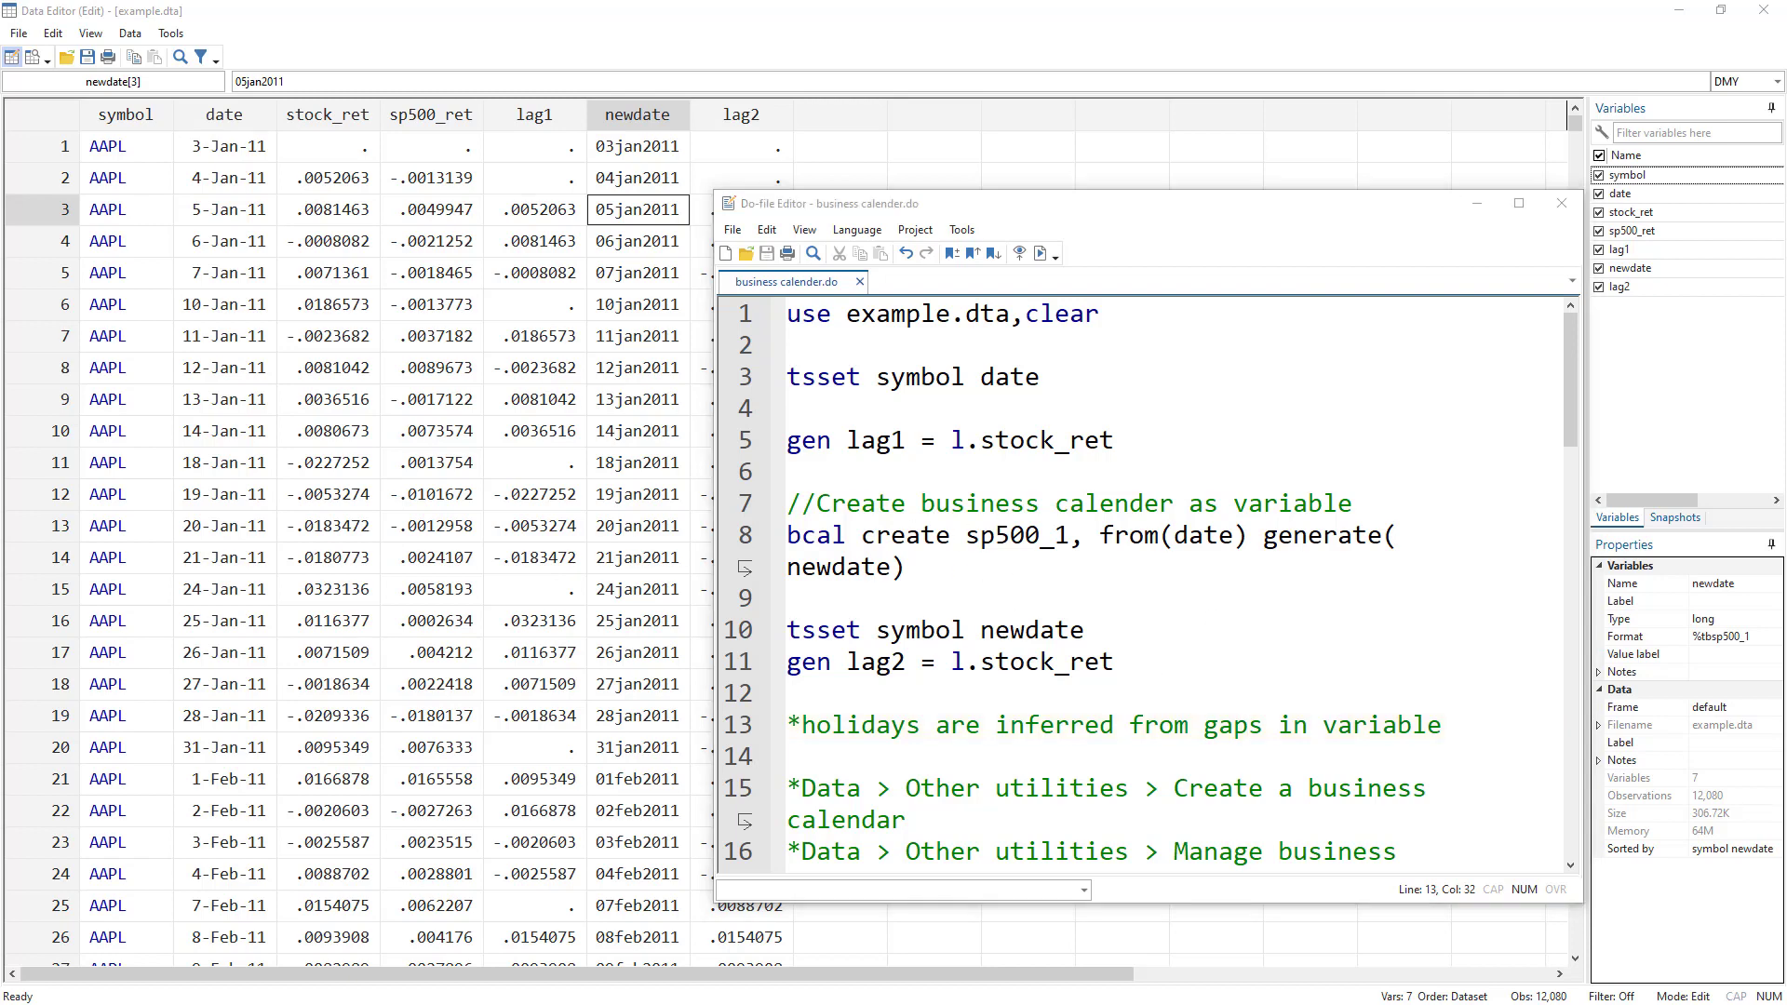
key(alt+Tab)
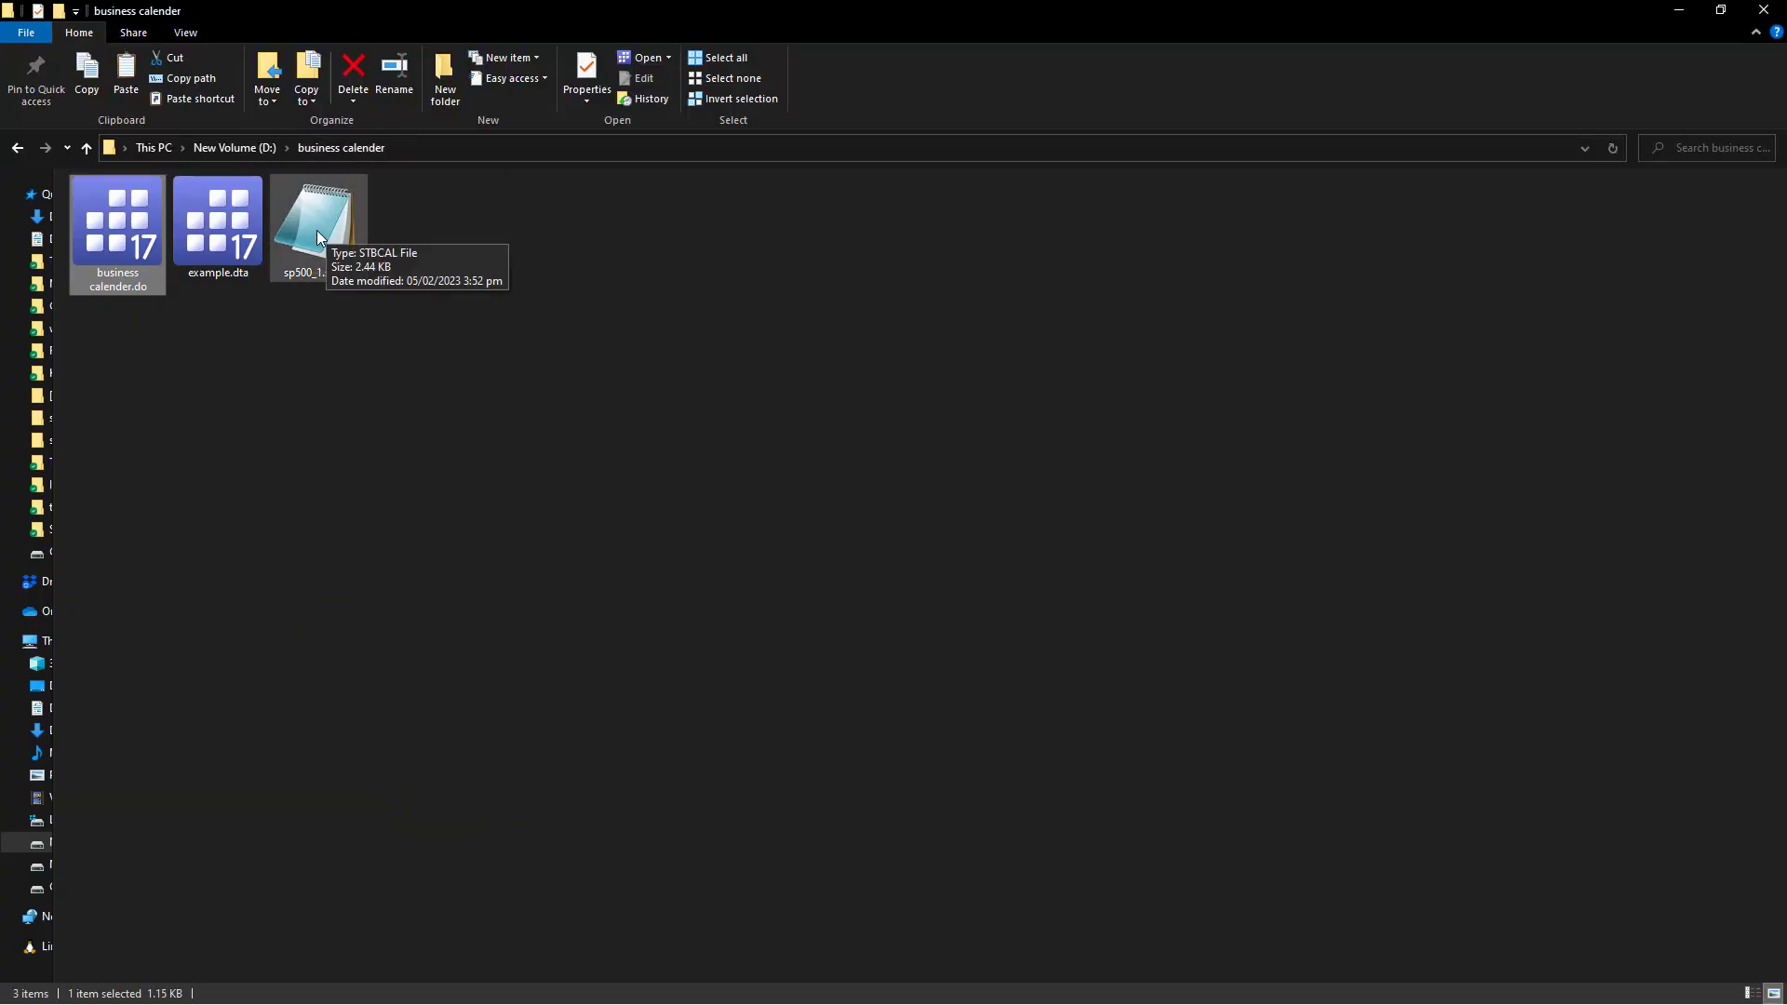
Open sp500_1.stbcal in Notepad and highlight its dateformat ymd, range, centre date, weekend and holiday lines.
double_click(326, 229)
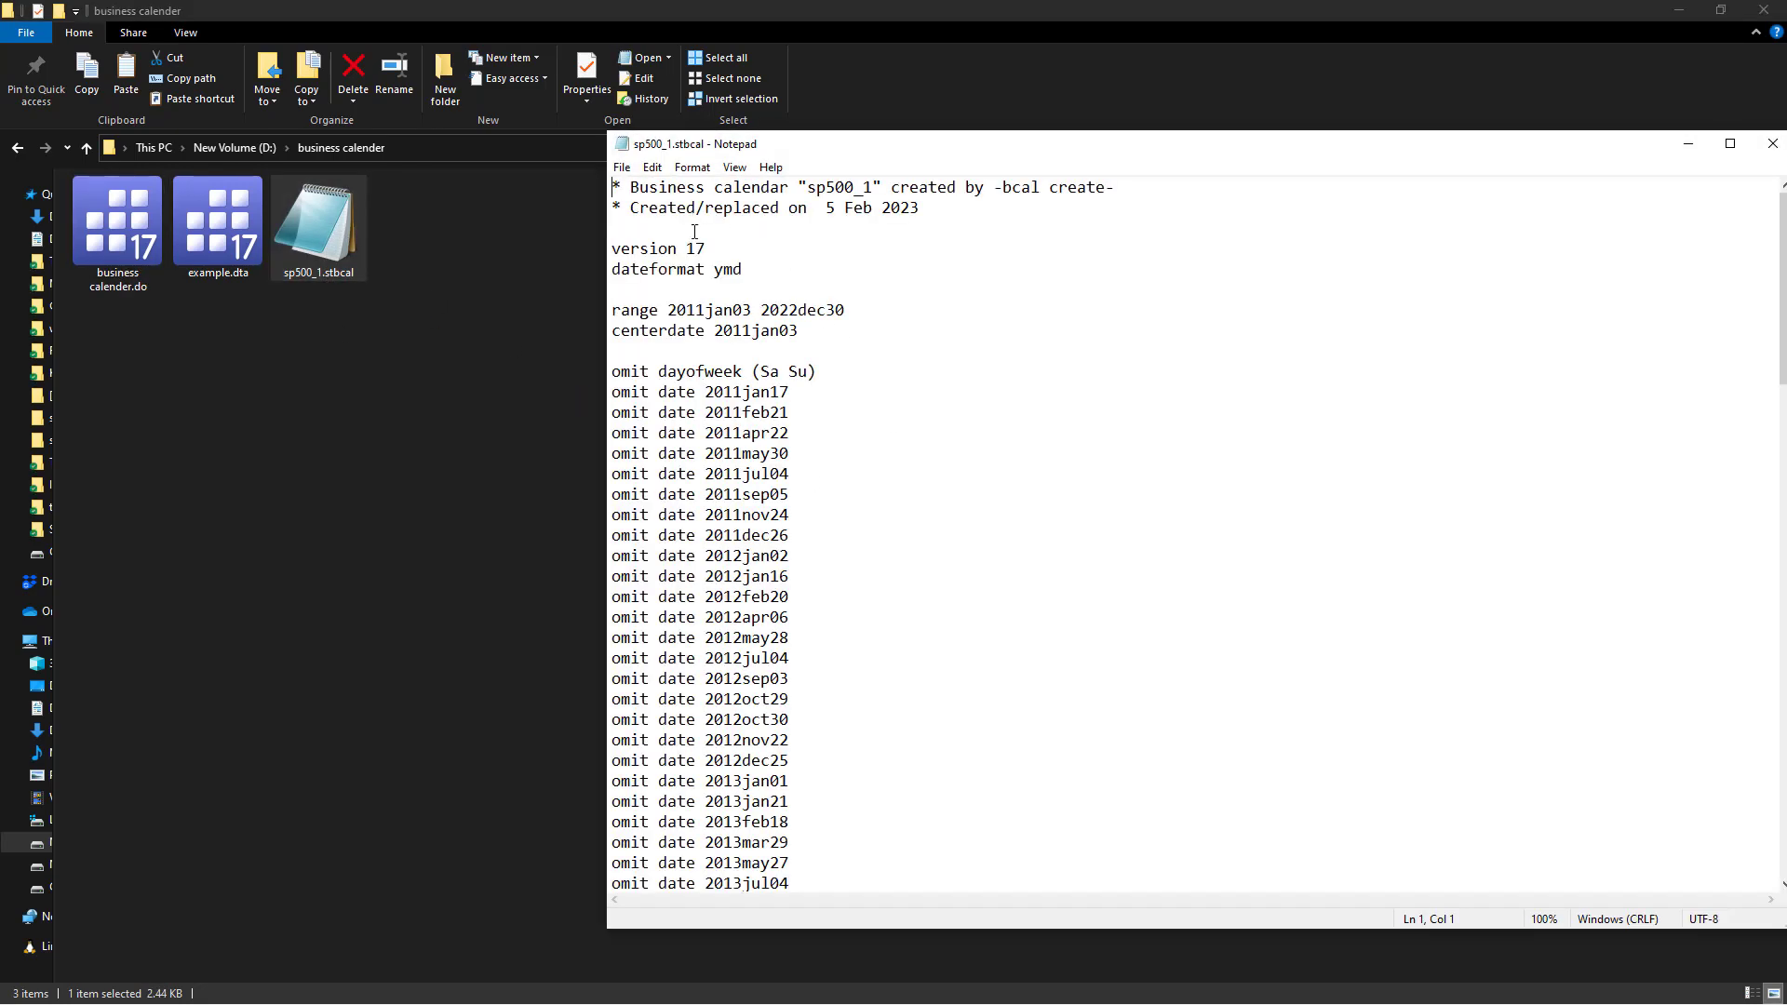
drag(622, 270, 769, 280)
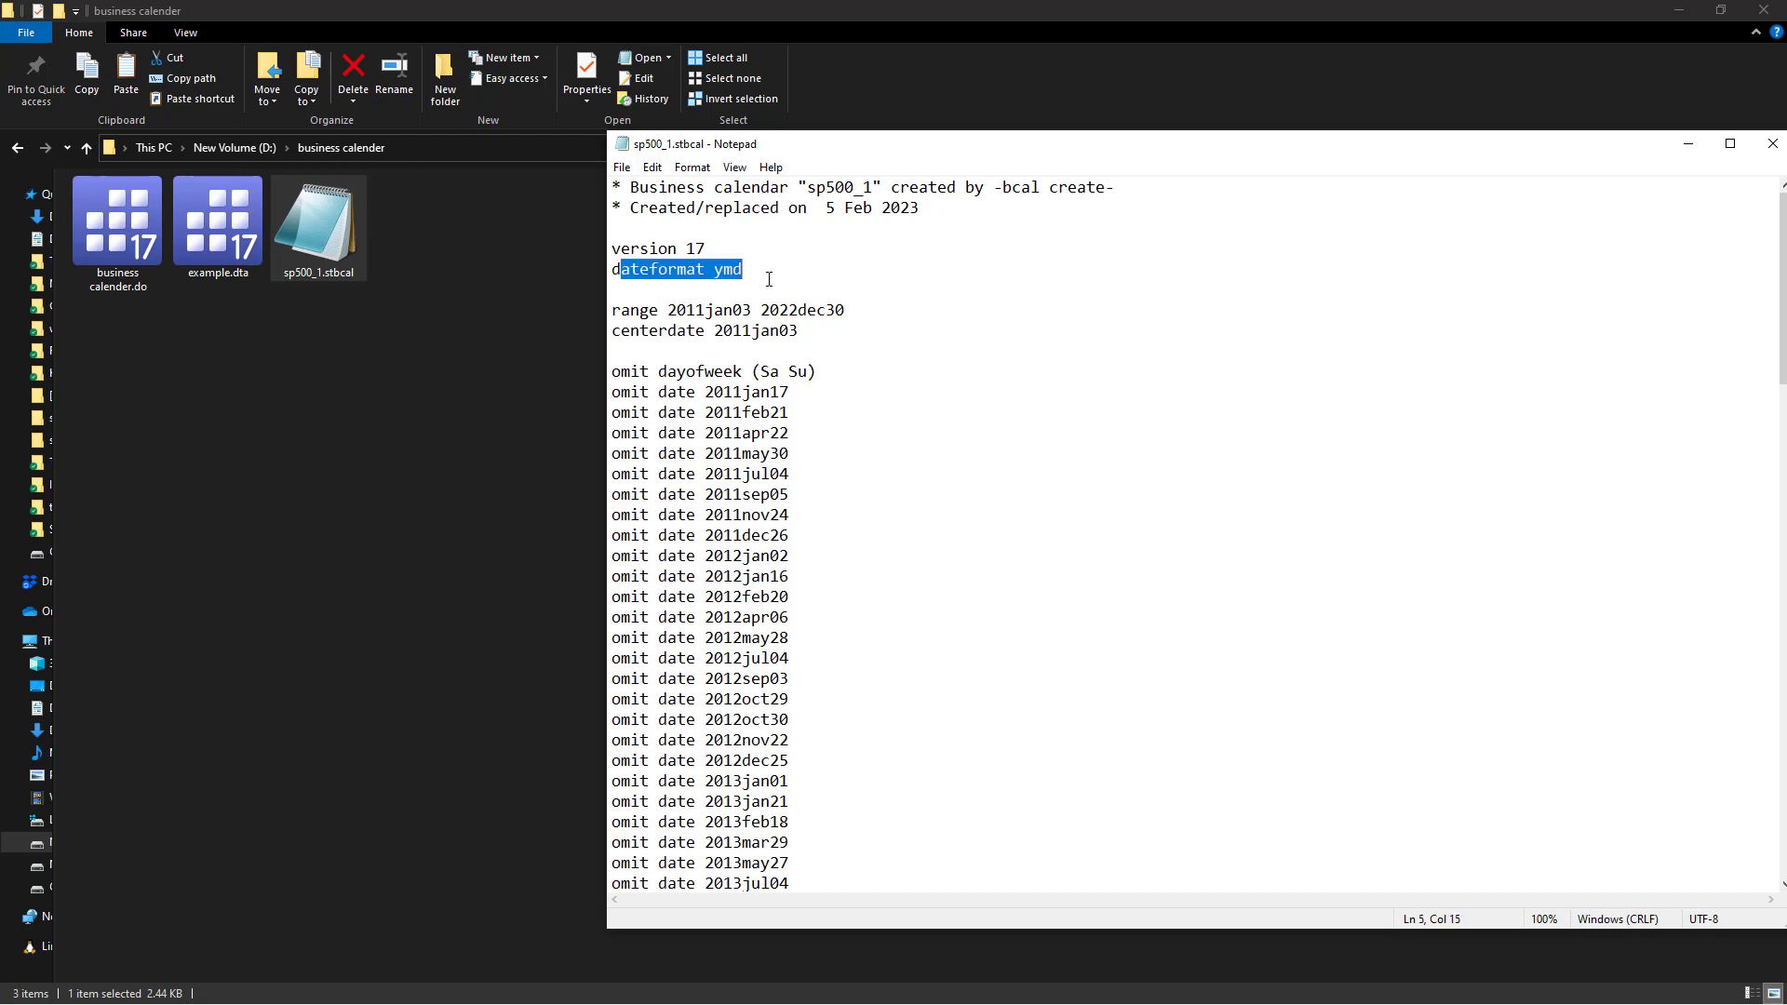
drag(614, 313, 863, 313)
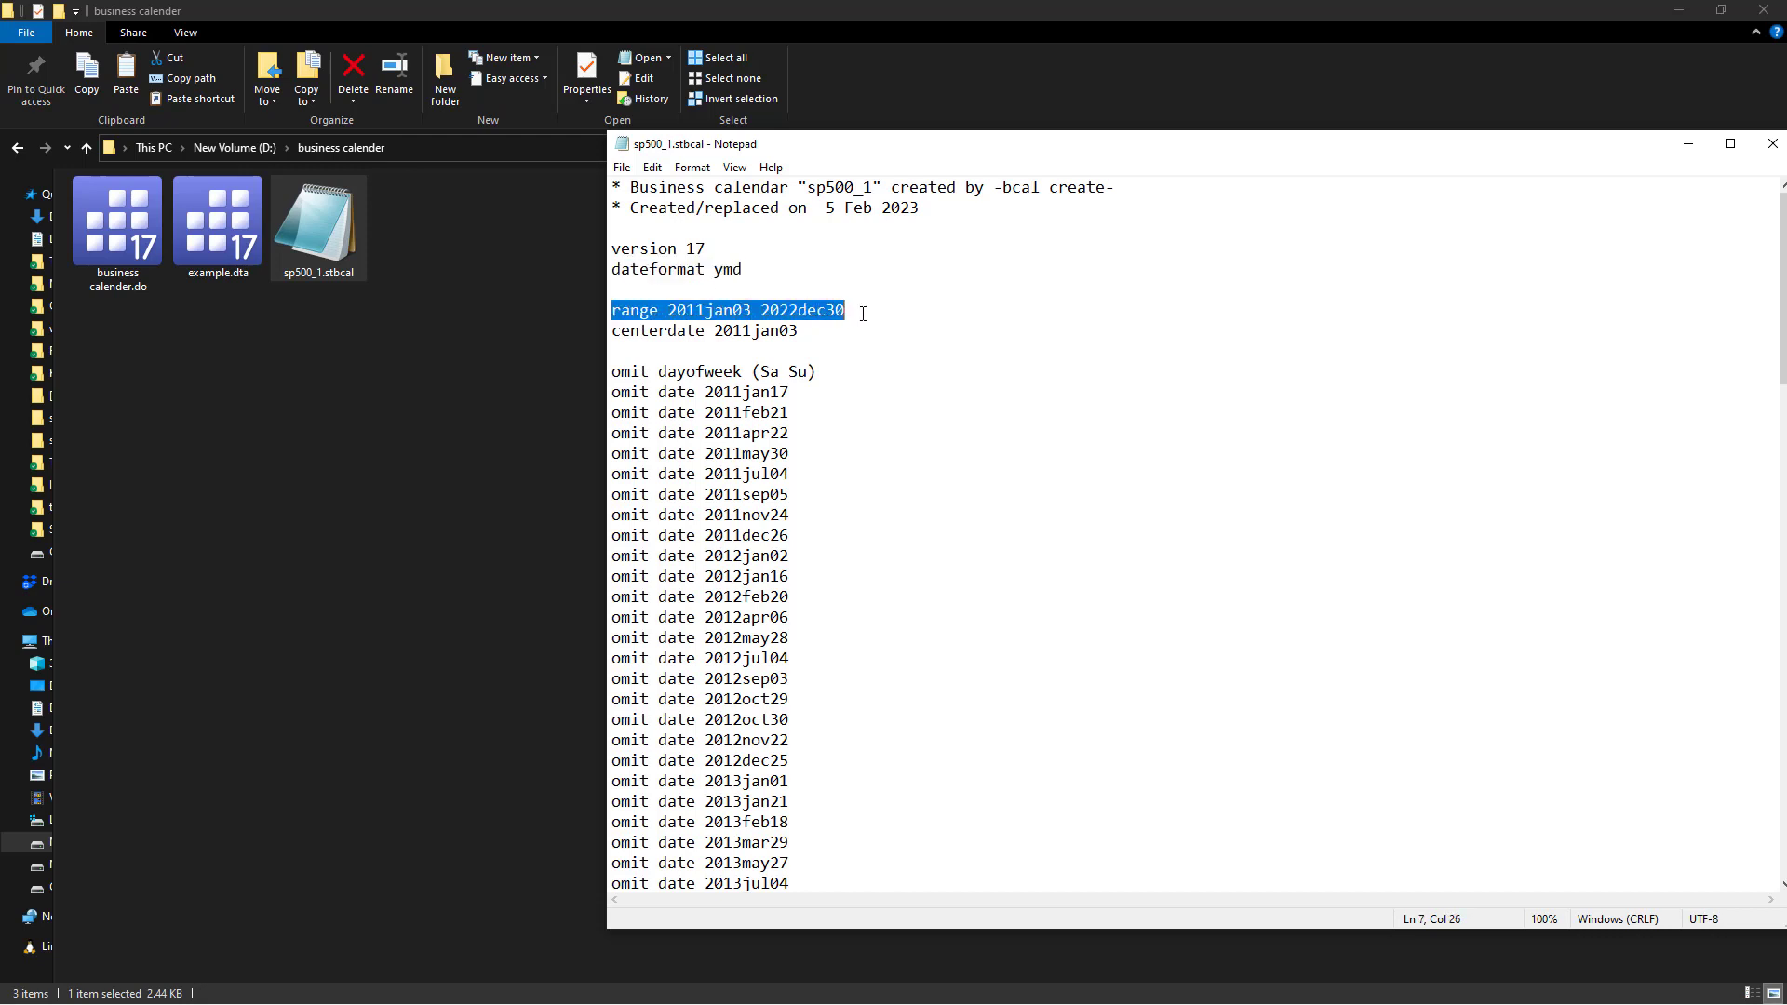
drag(641, 333, 806, 343)
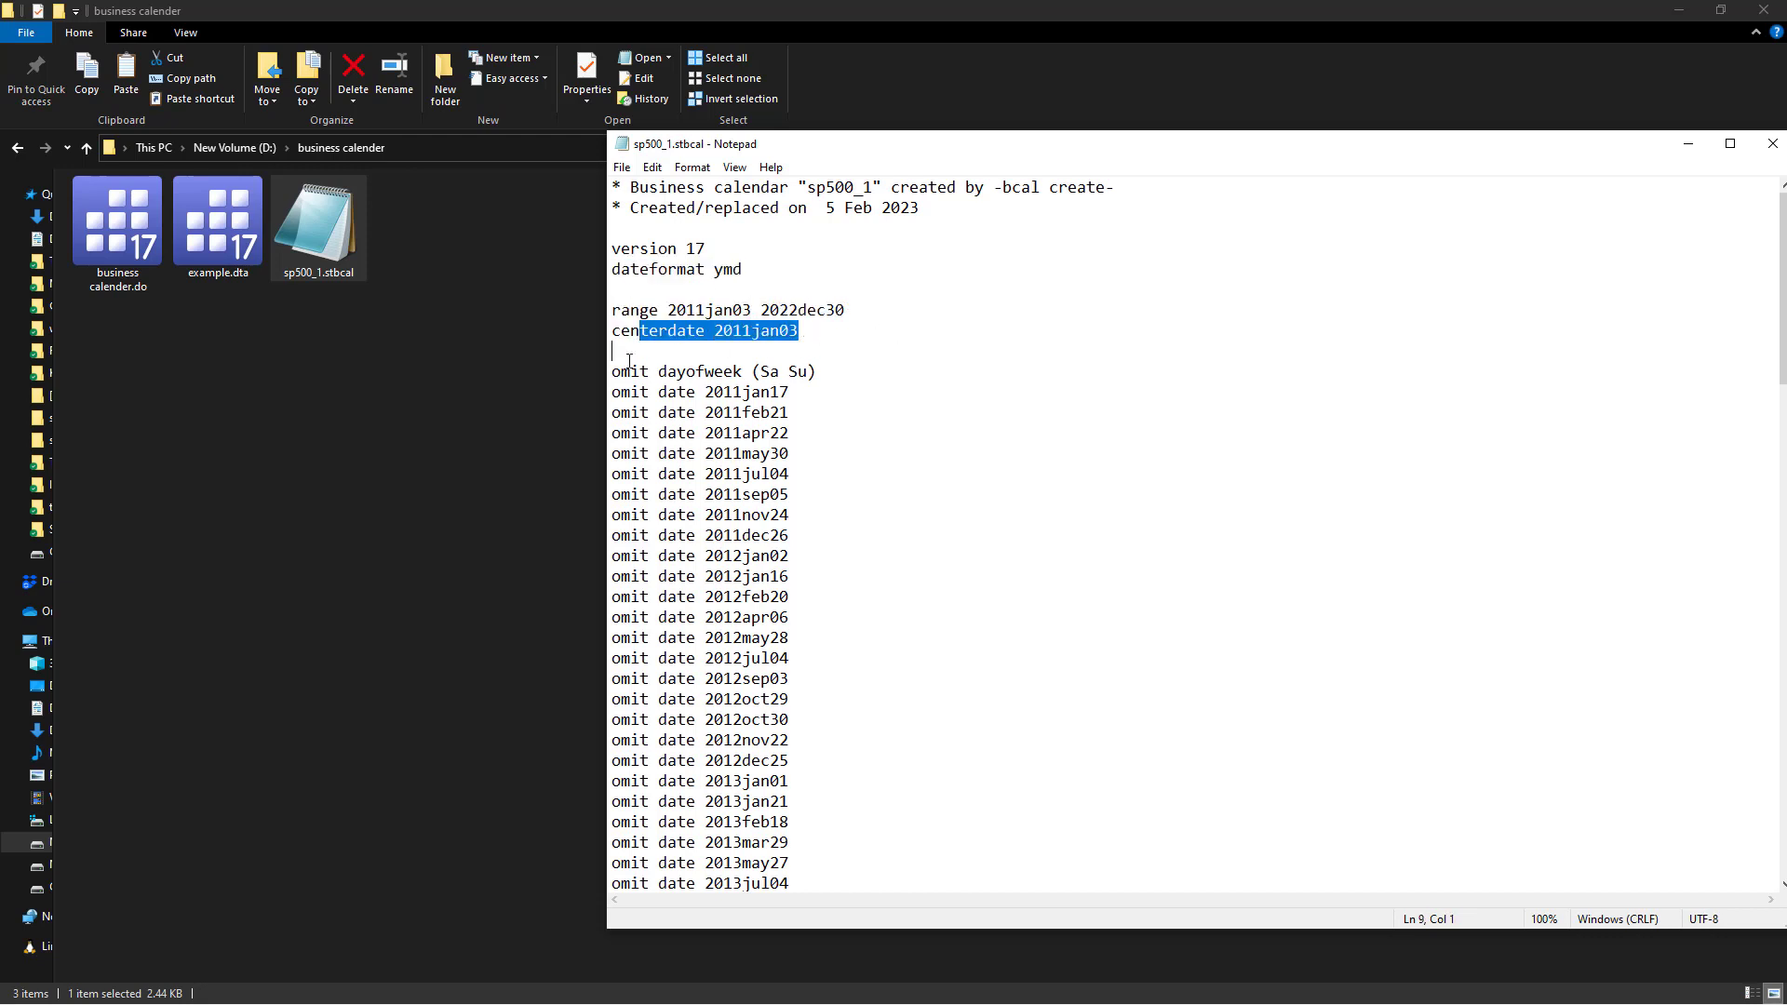
drag(628, 374, 816, 374)
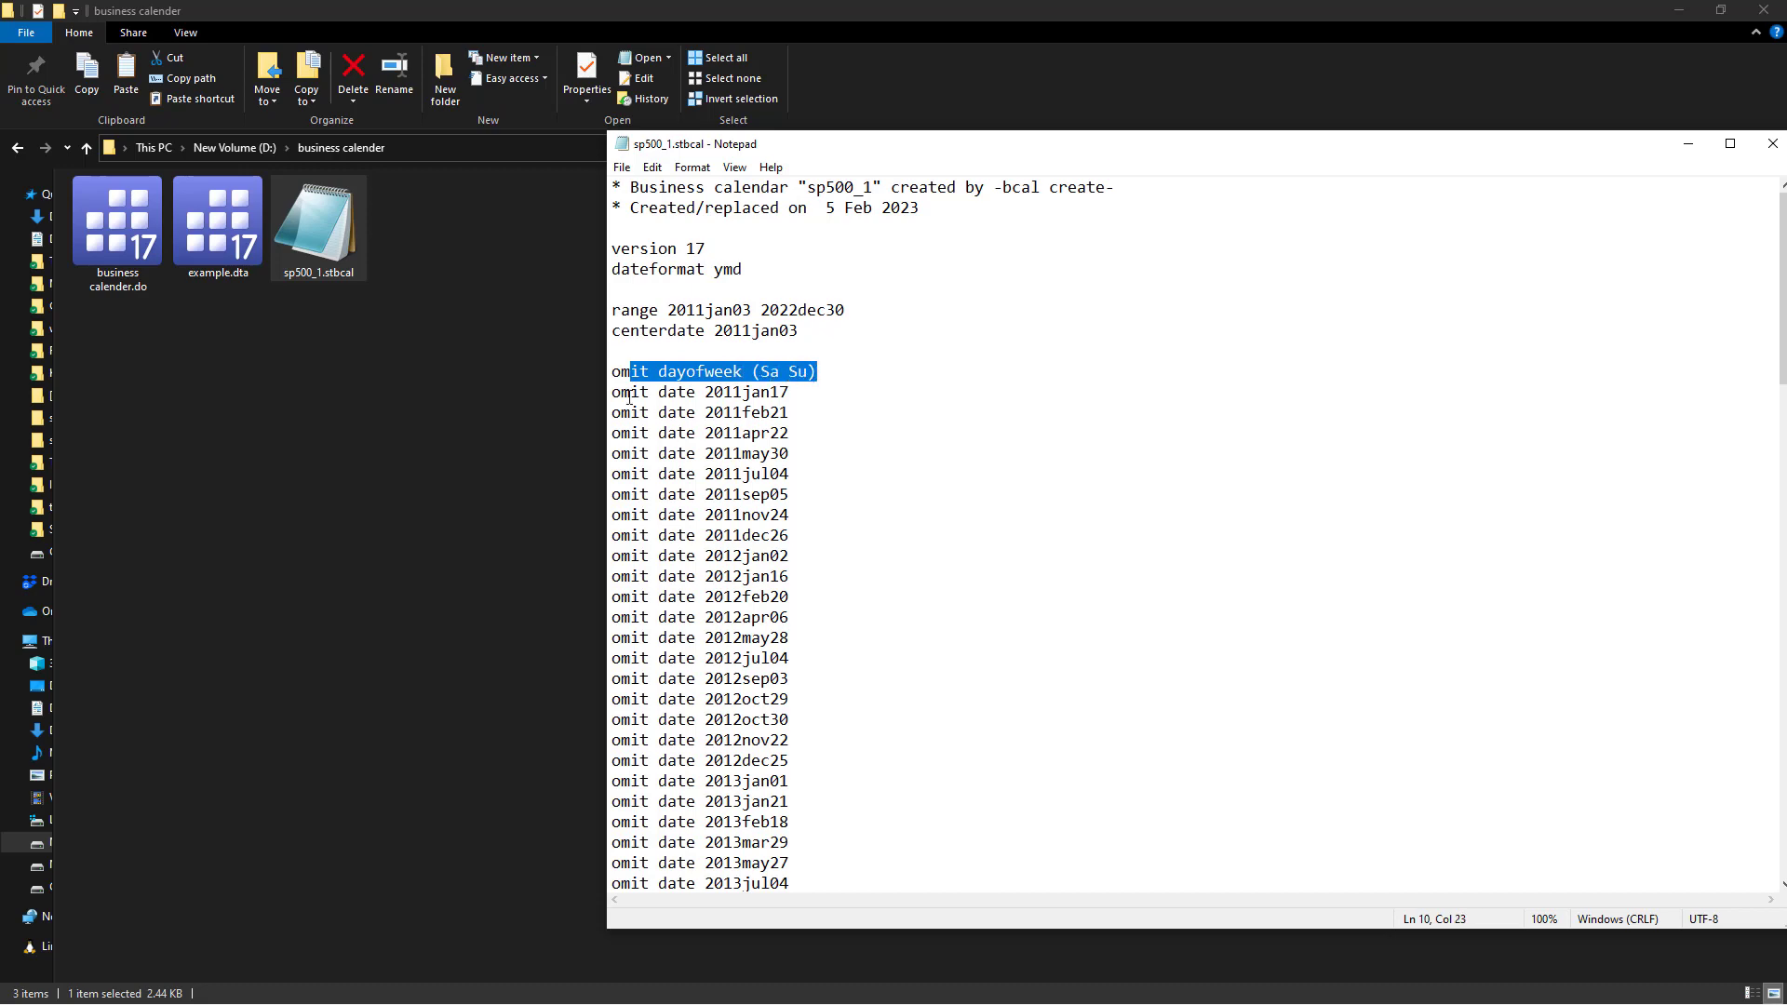
drag(621, 392, 781, 414)
Scroll through the omitted holiday dates, re-highlight the weekend and first holiday omit lines, and close Notepad.
scroll(742, 684, down, 19)
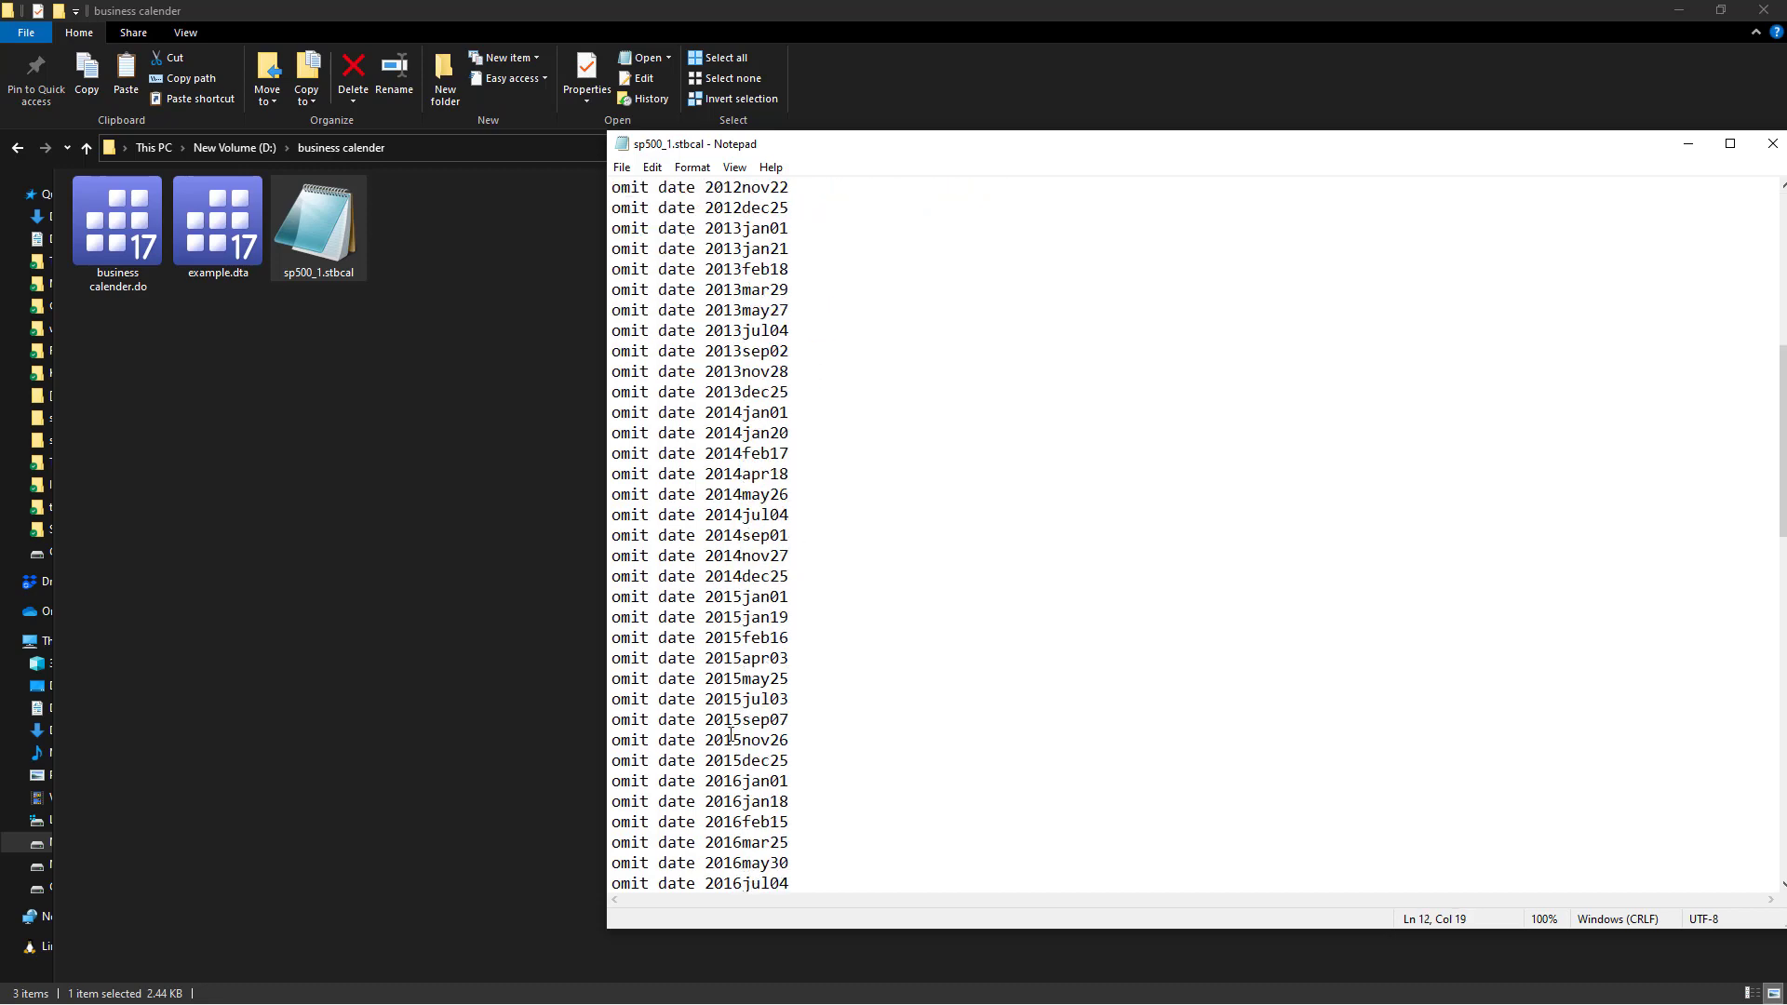
scroll(731, 721, down, 4)
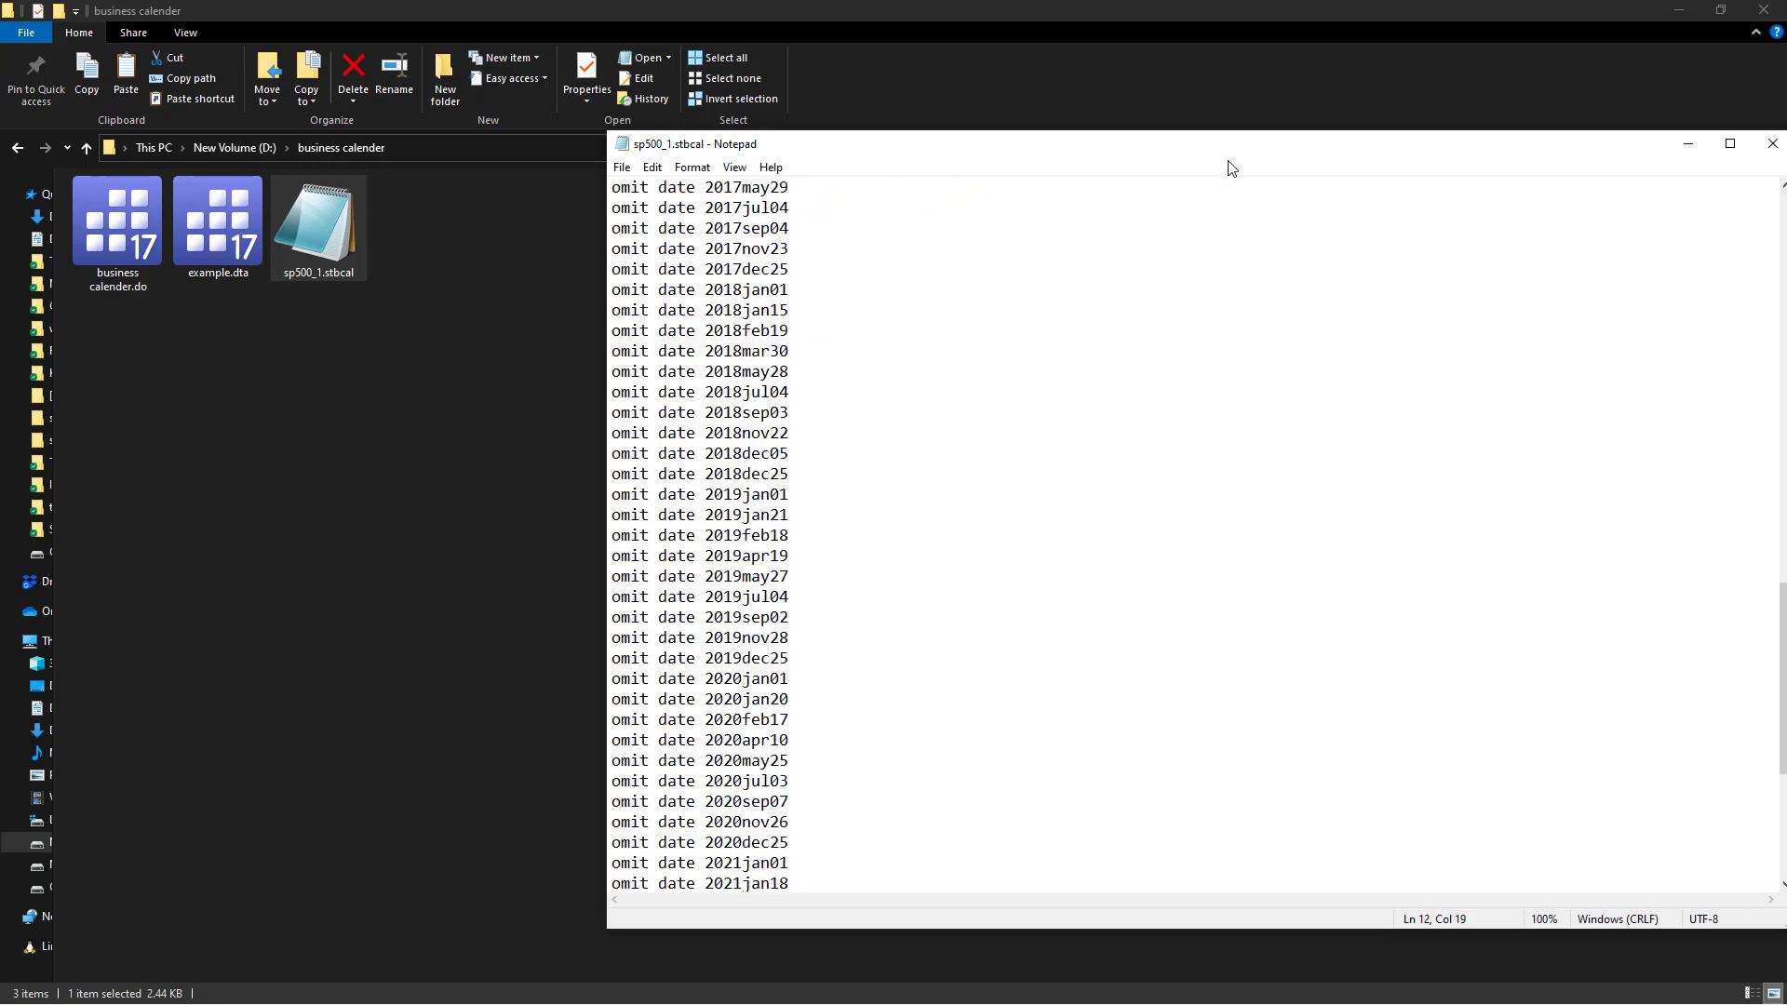
drag(1227, 145, 982, 139)
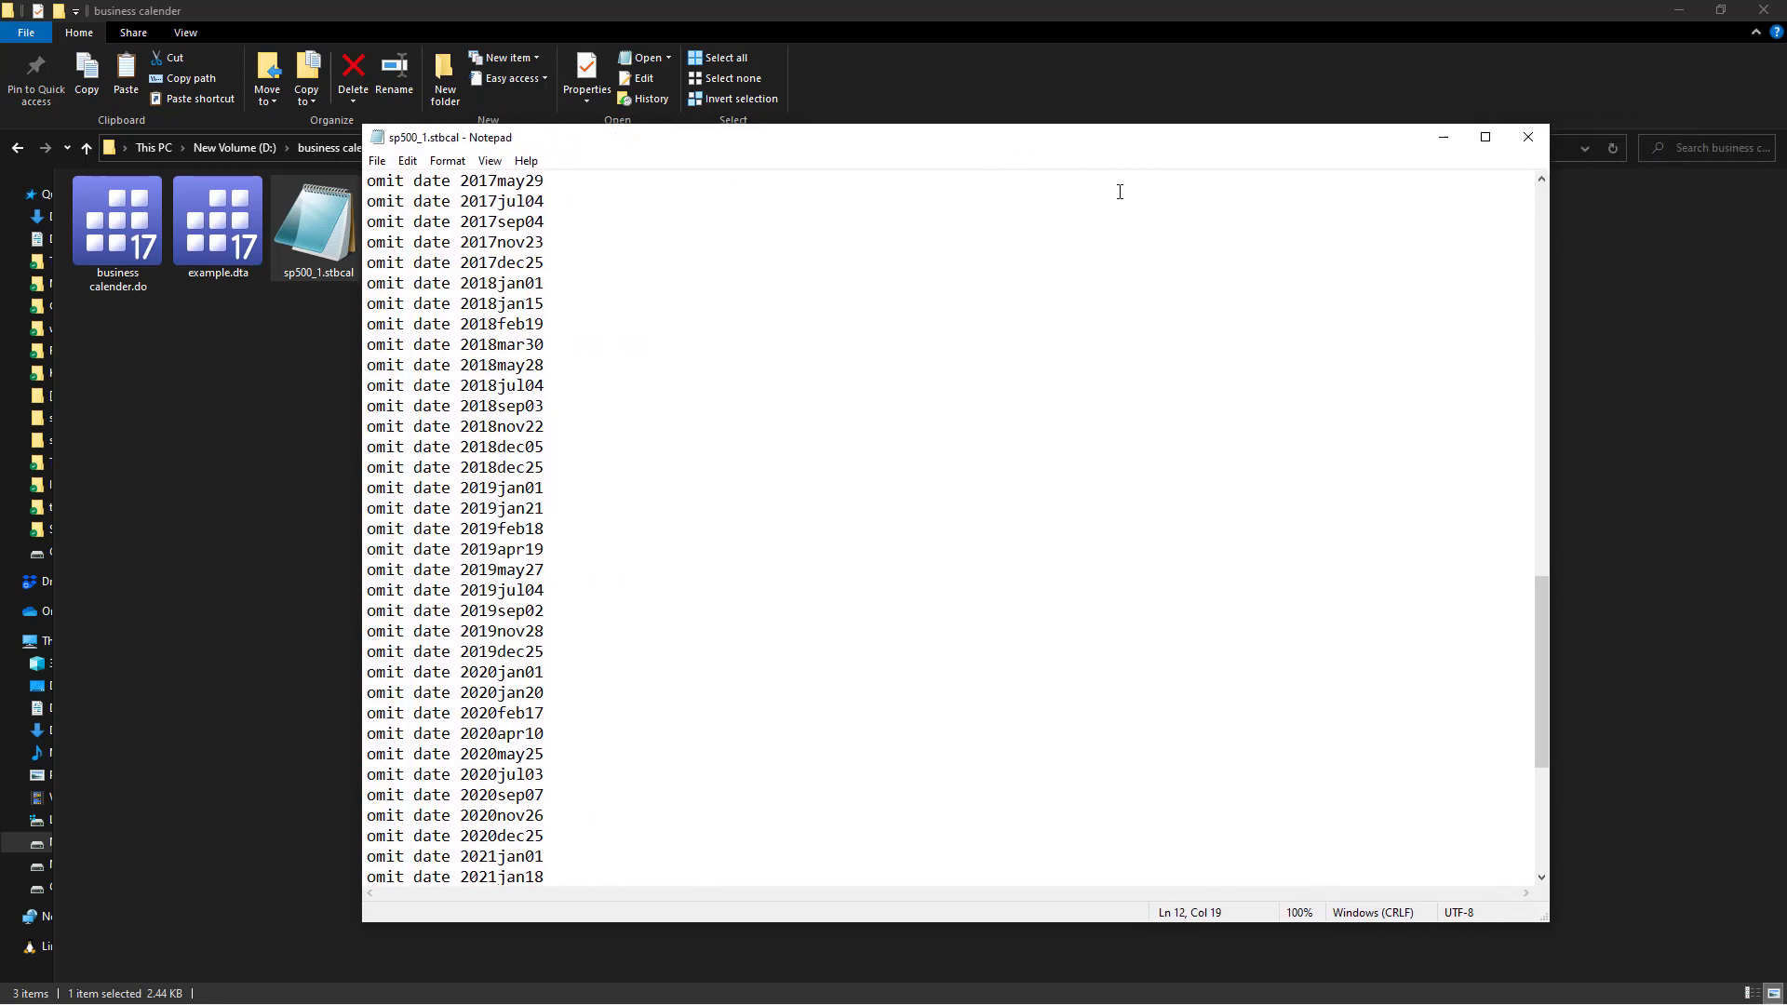
scroll(813, 346, up, 16)
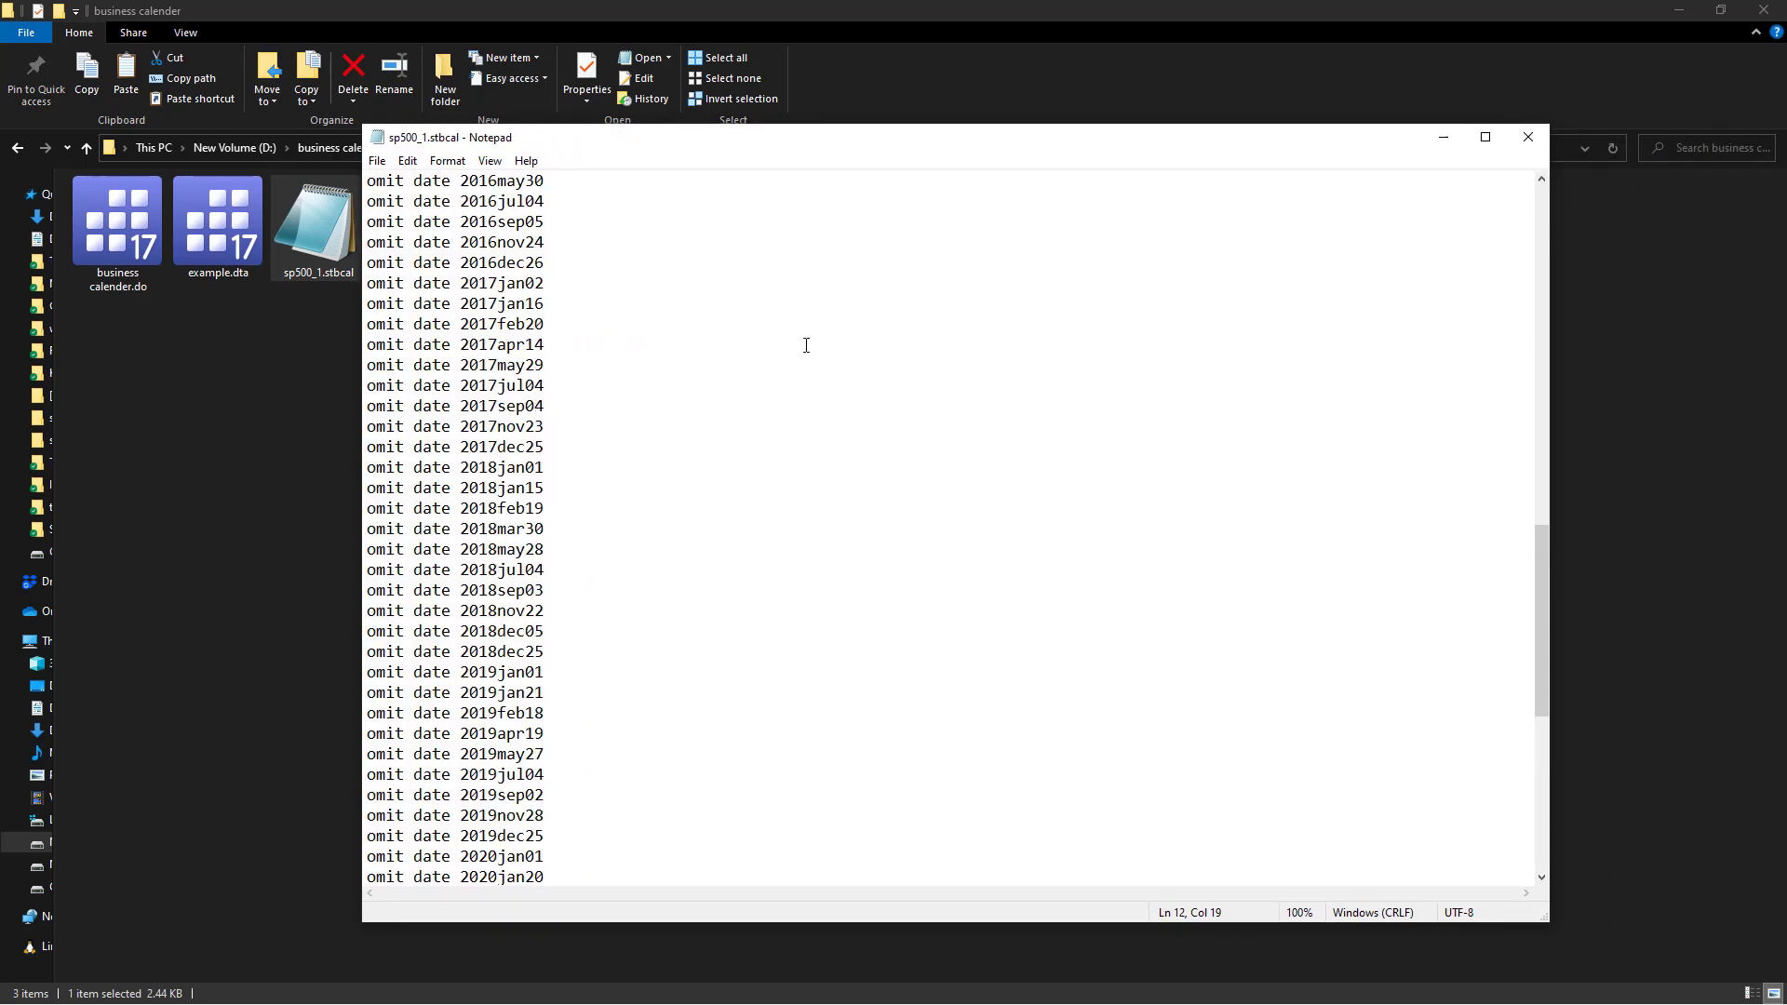
scroll(803, 345, up, 7)
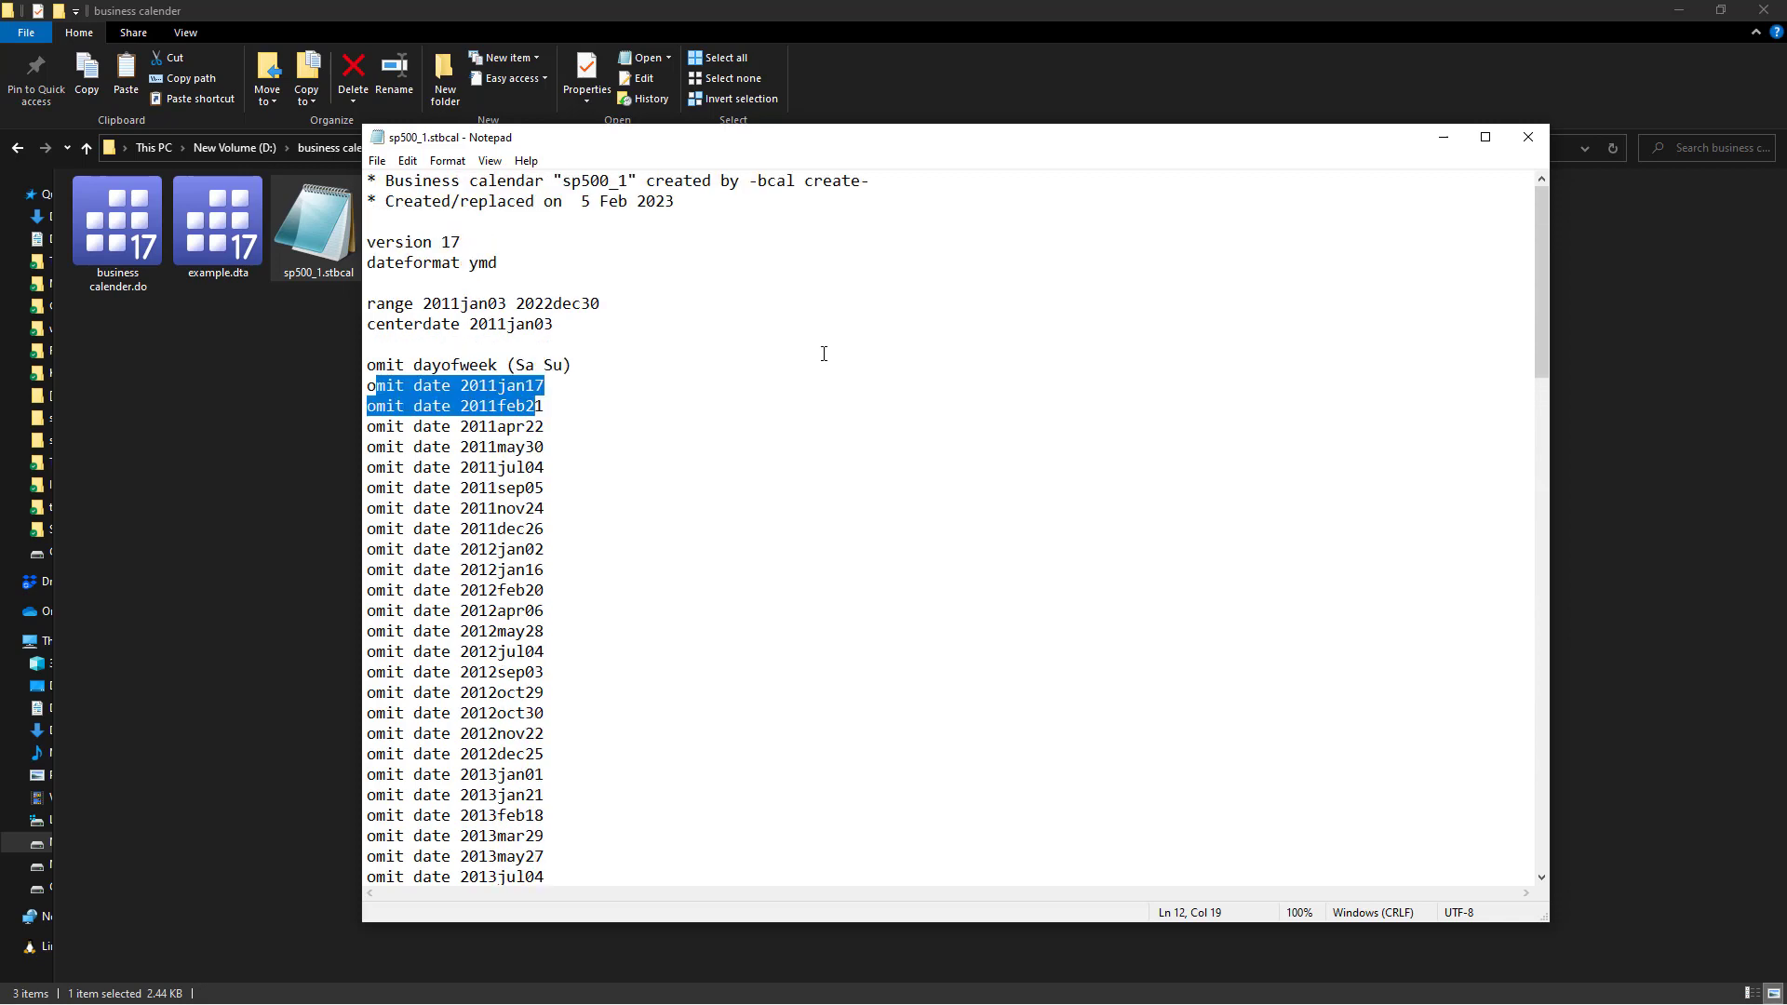
click(442, 447)
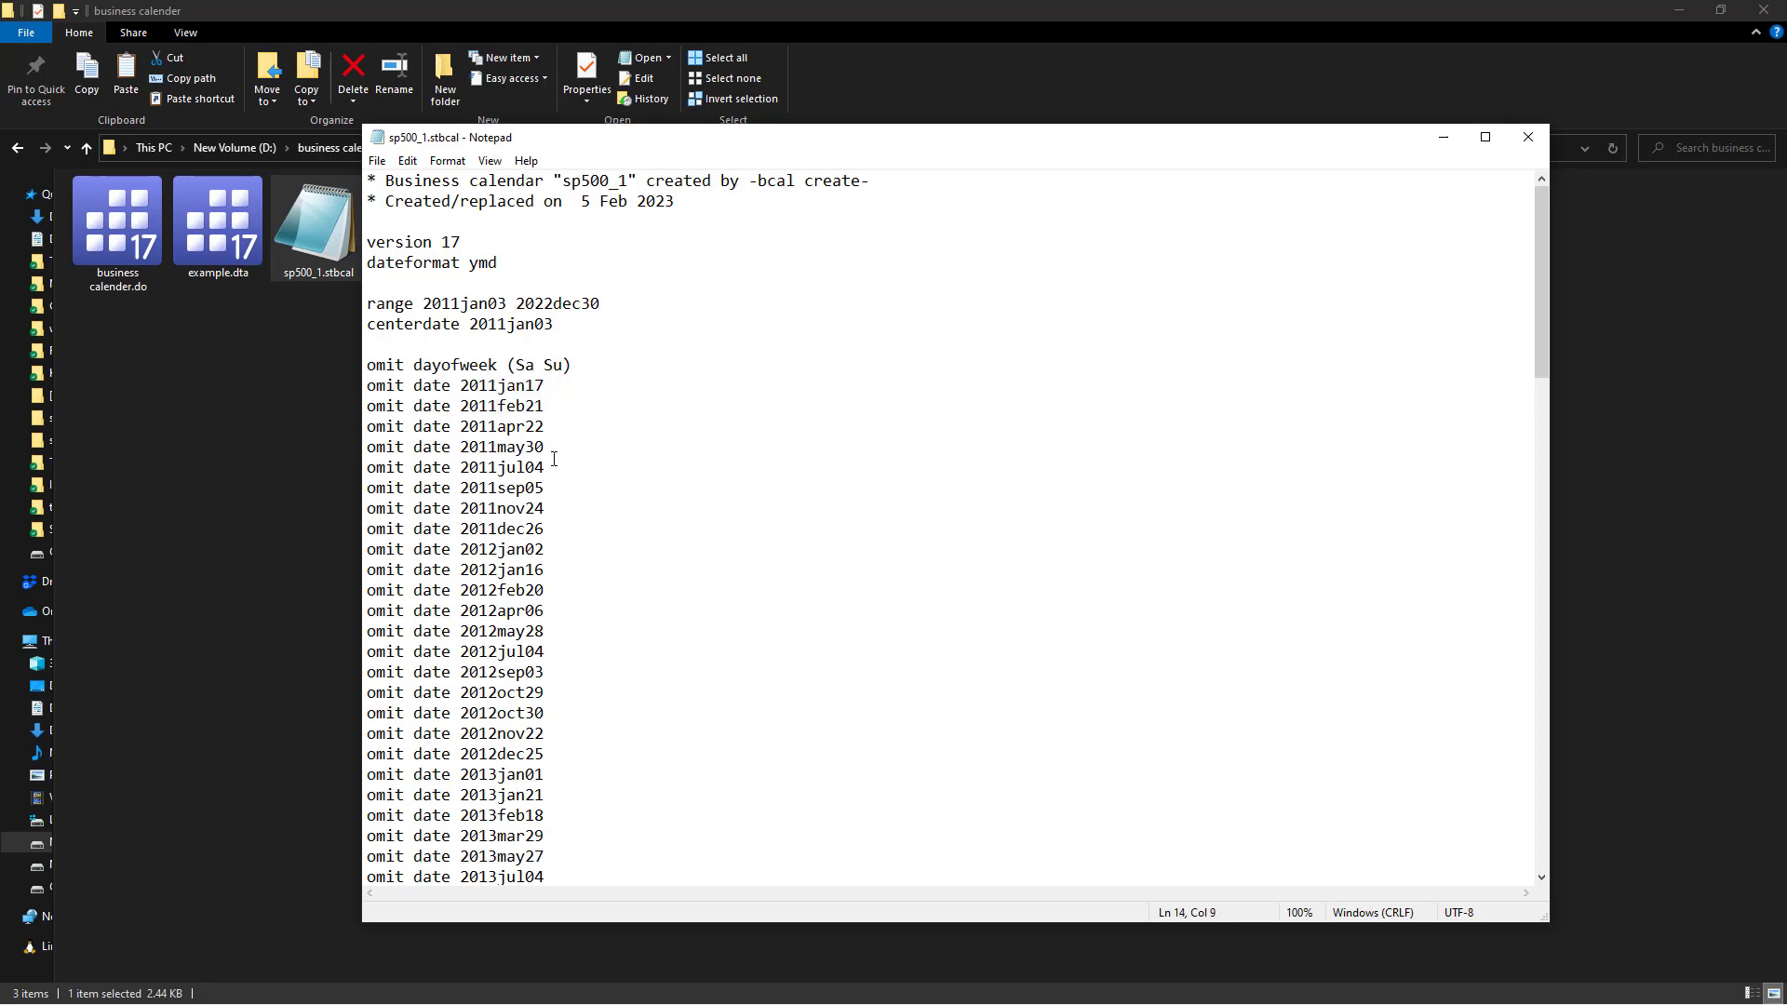
drag(523, 468, 364, 372)
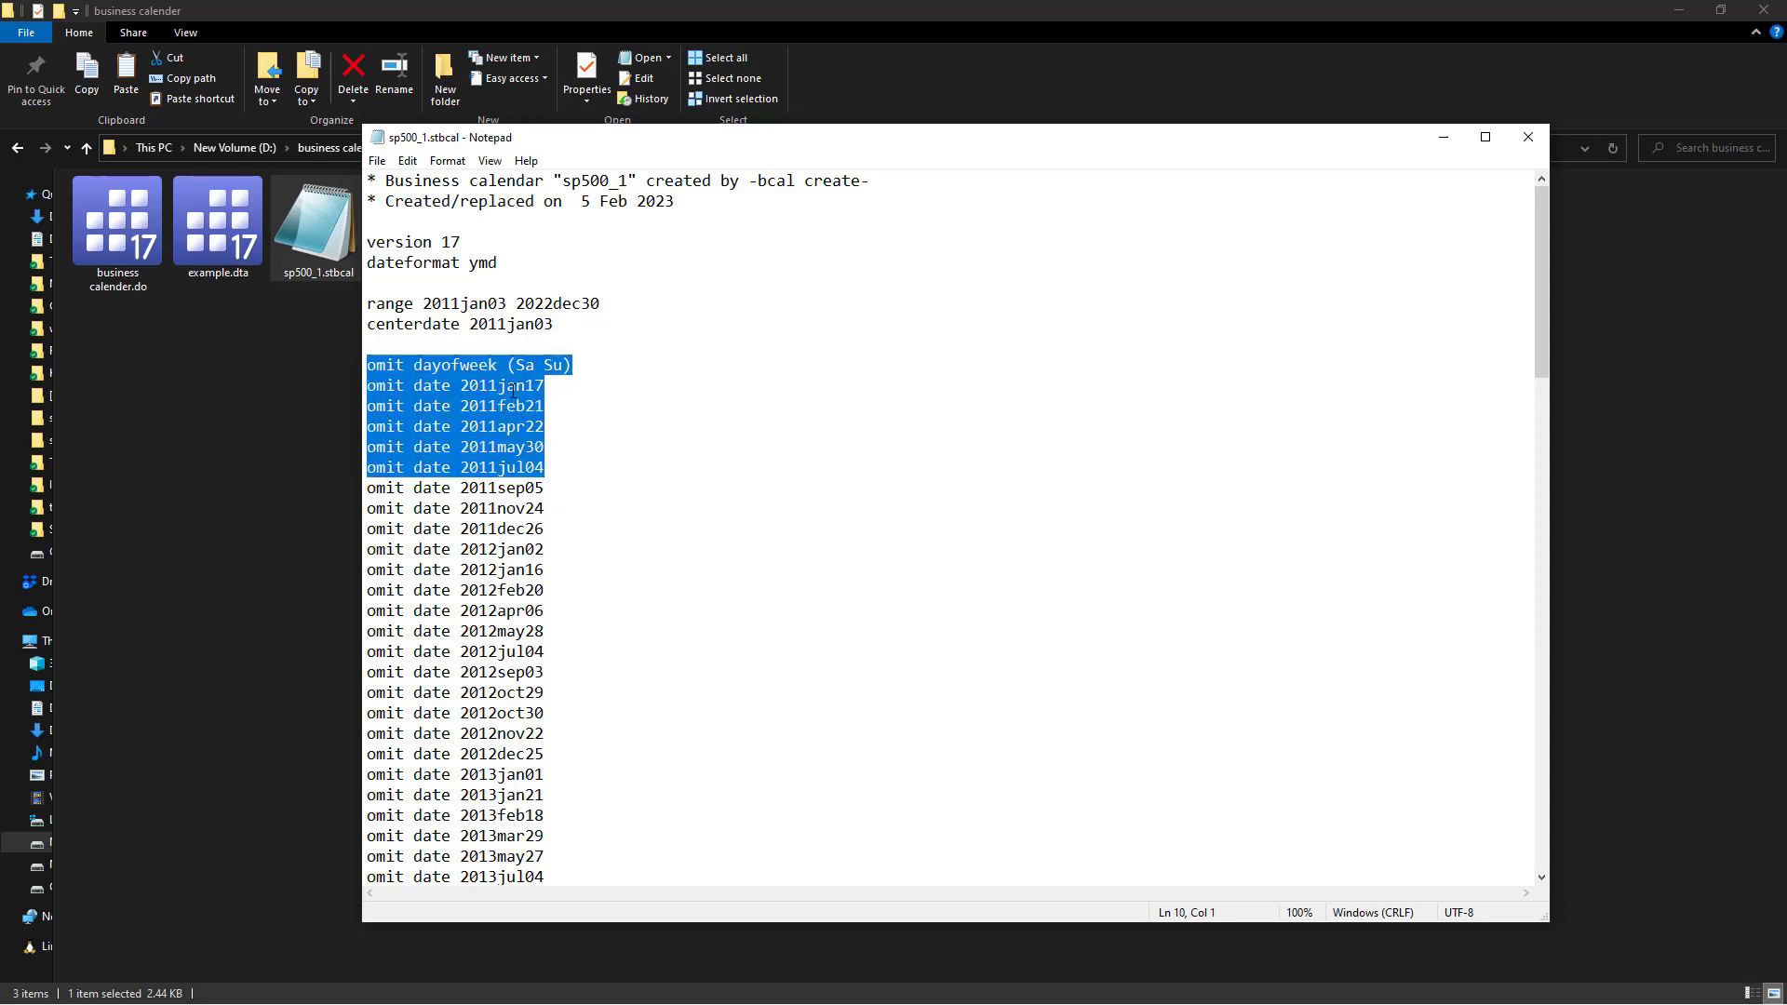
click(1528, 136)
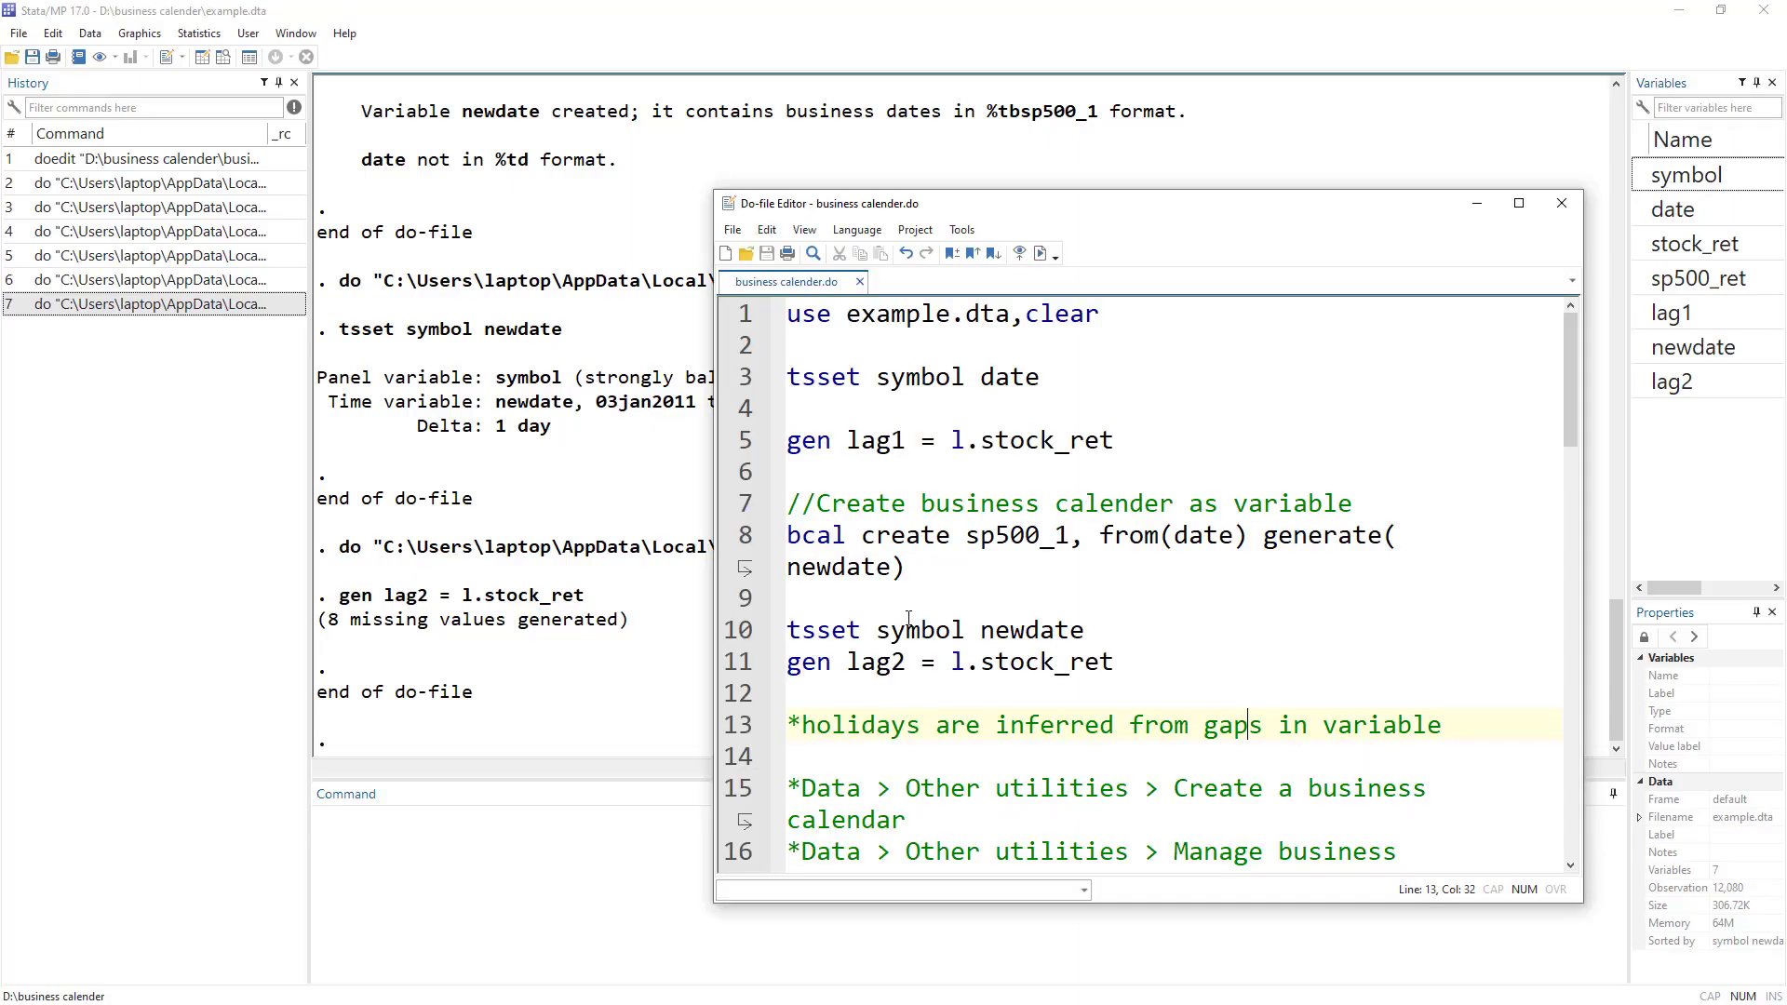
Open the Data > Other utilities 'Create a business calendar' dialog and close it.
scroll(956, 649, down, 2)
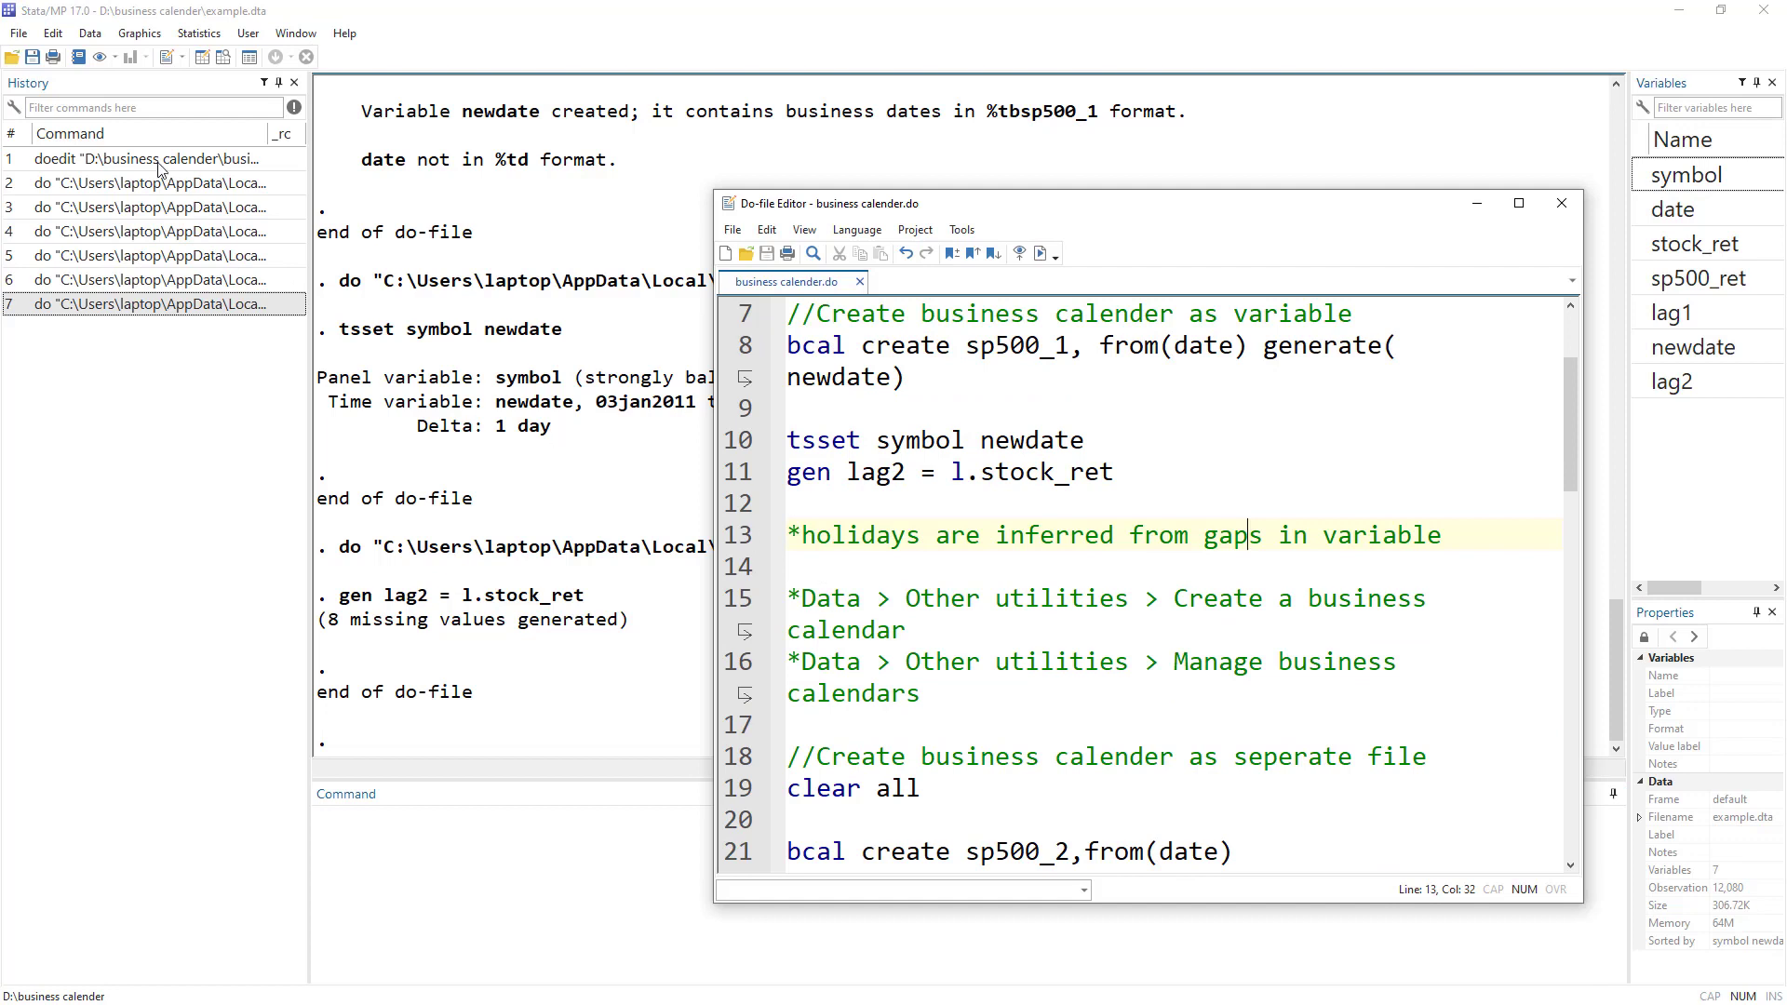
click(90, 34)
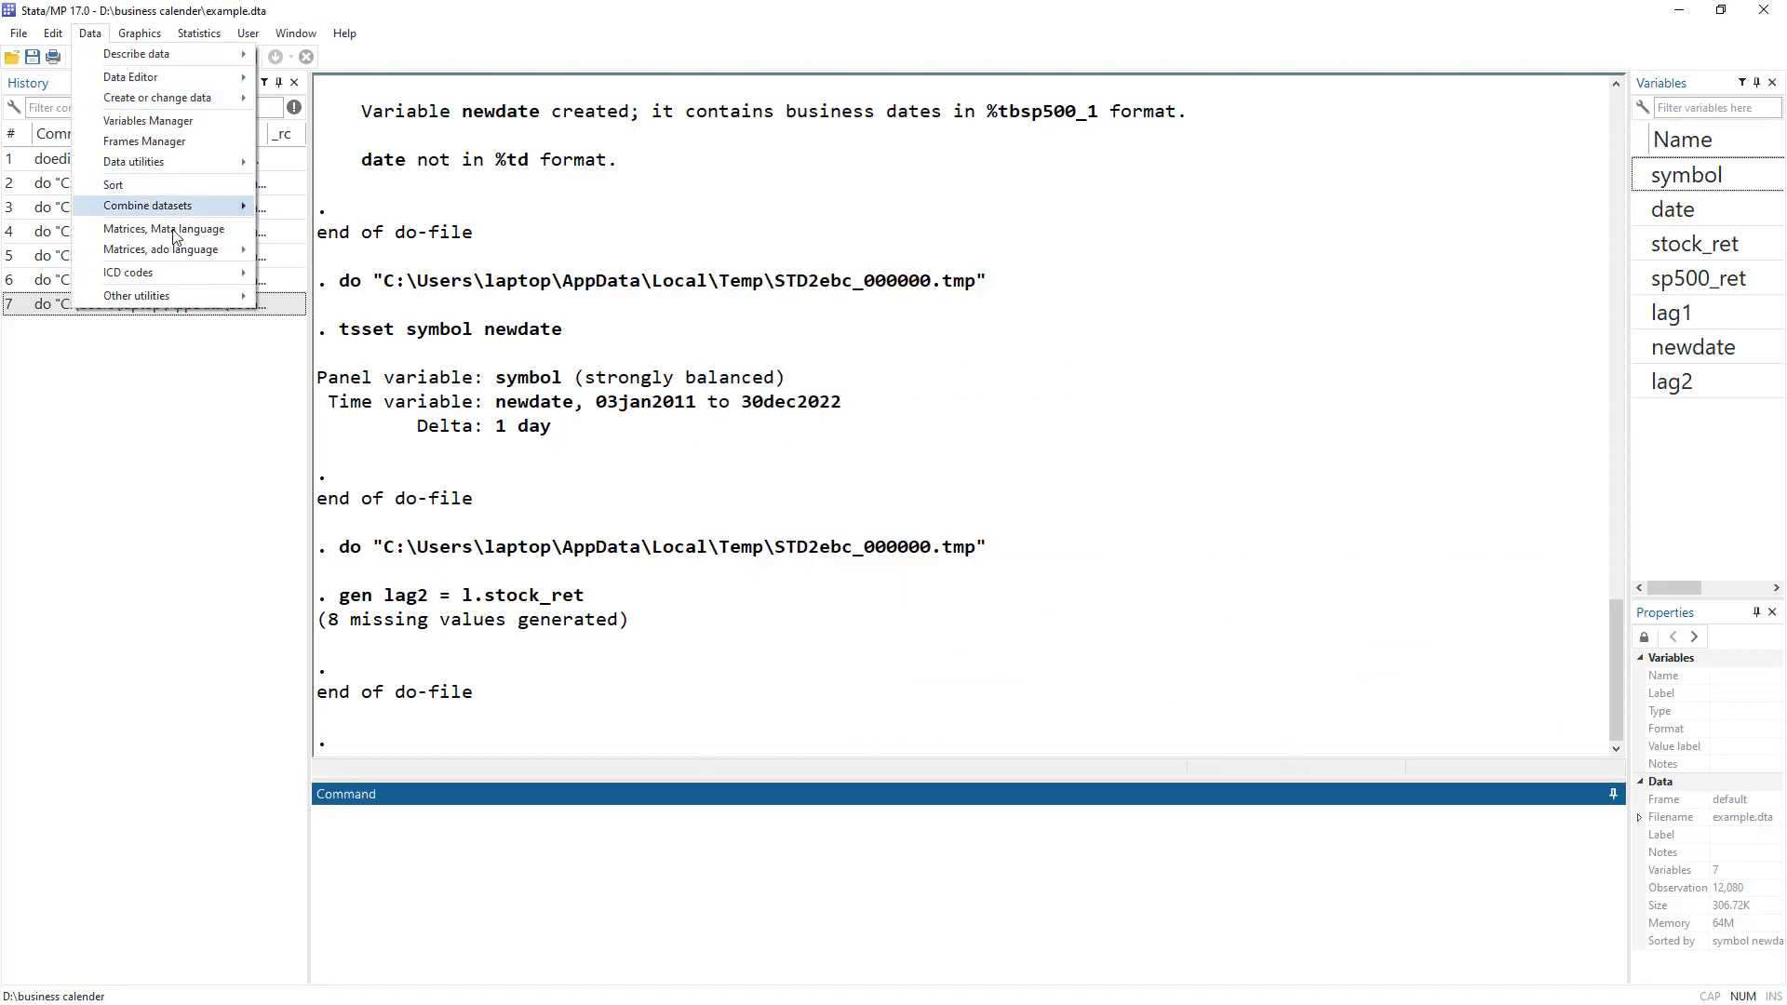
mouse_move(177, 296)
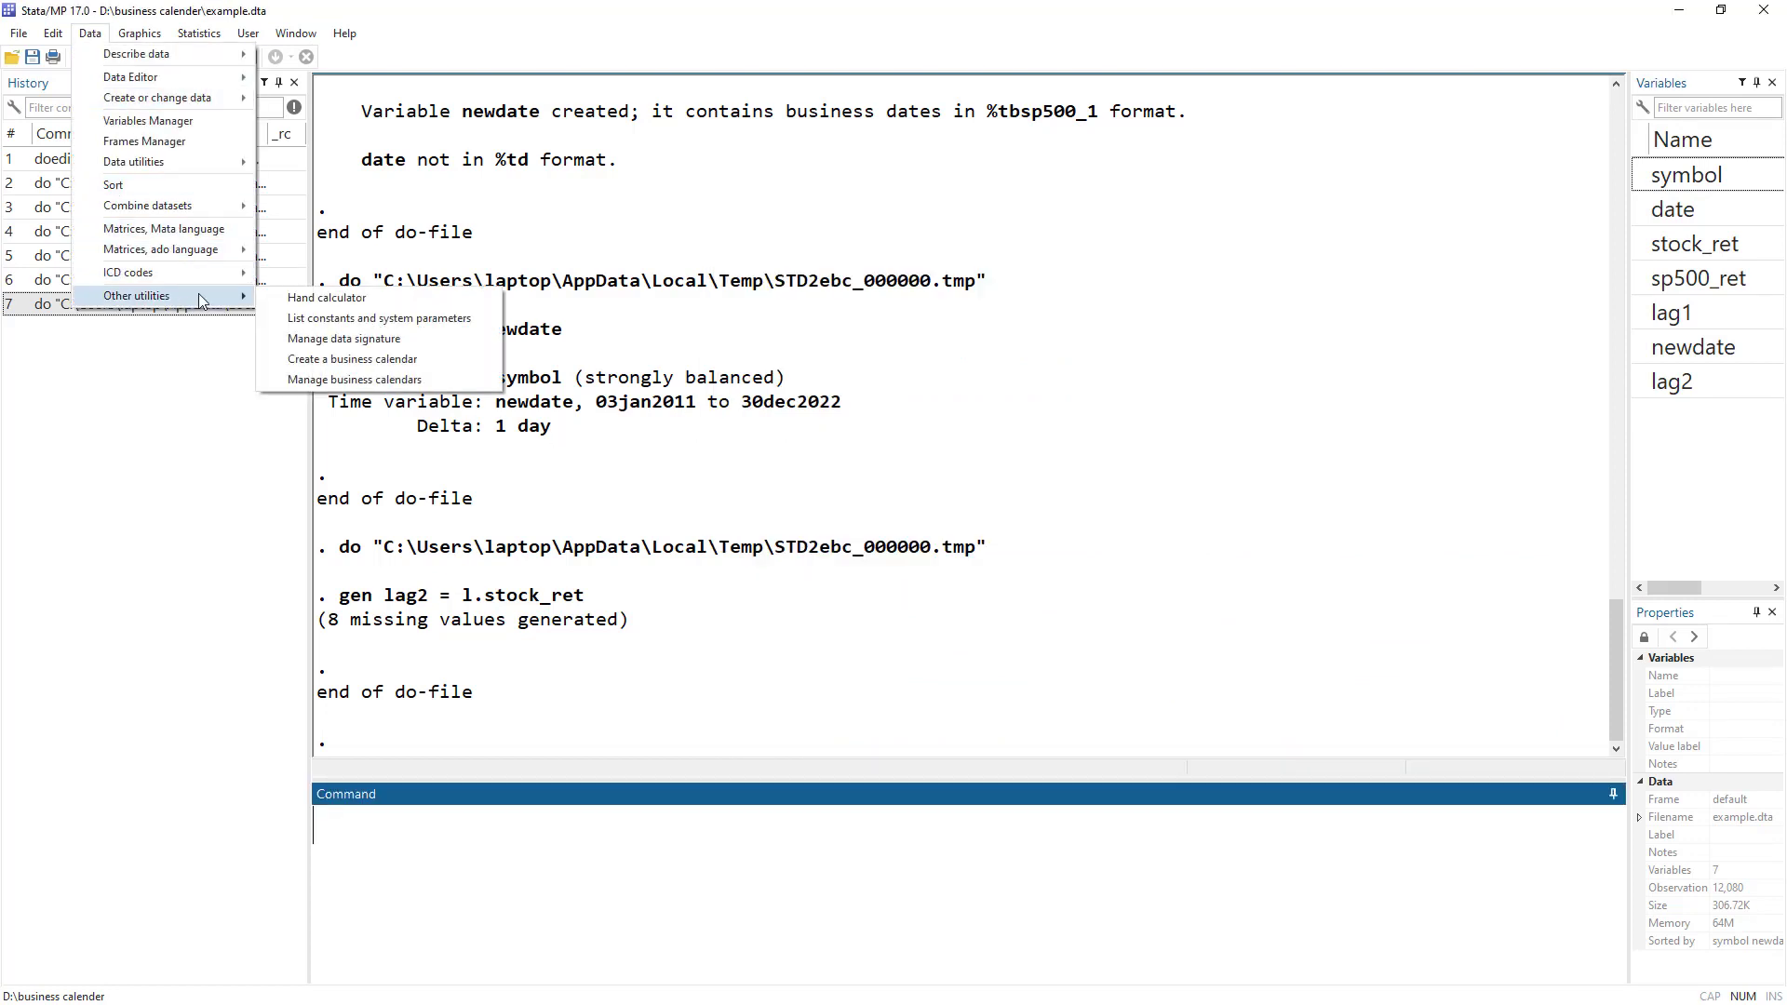
click(363, 360)
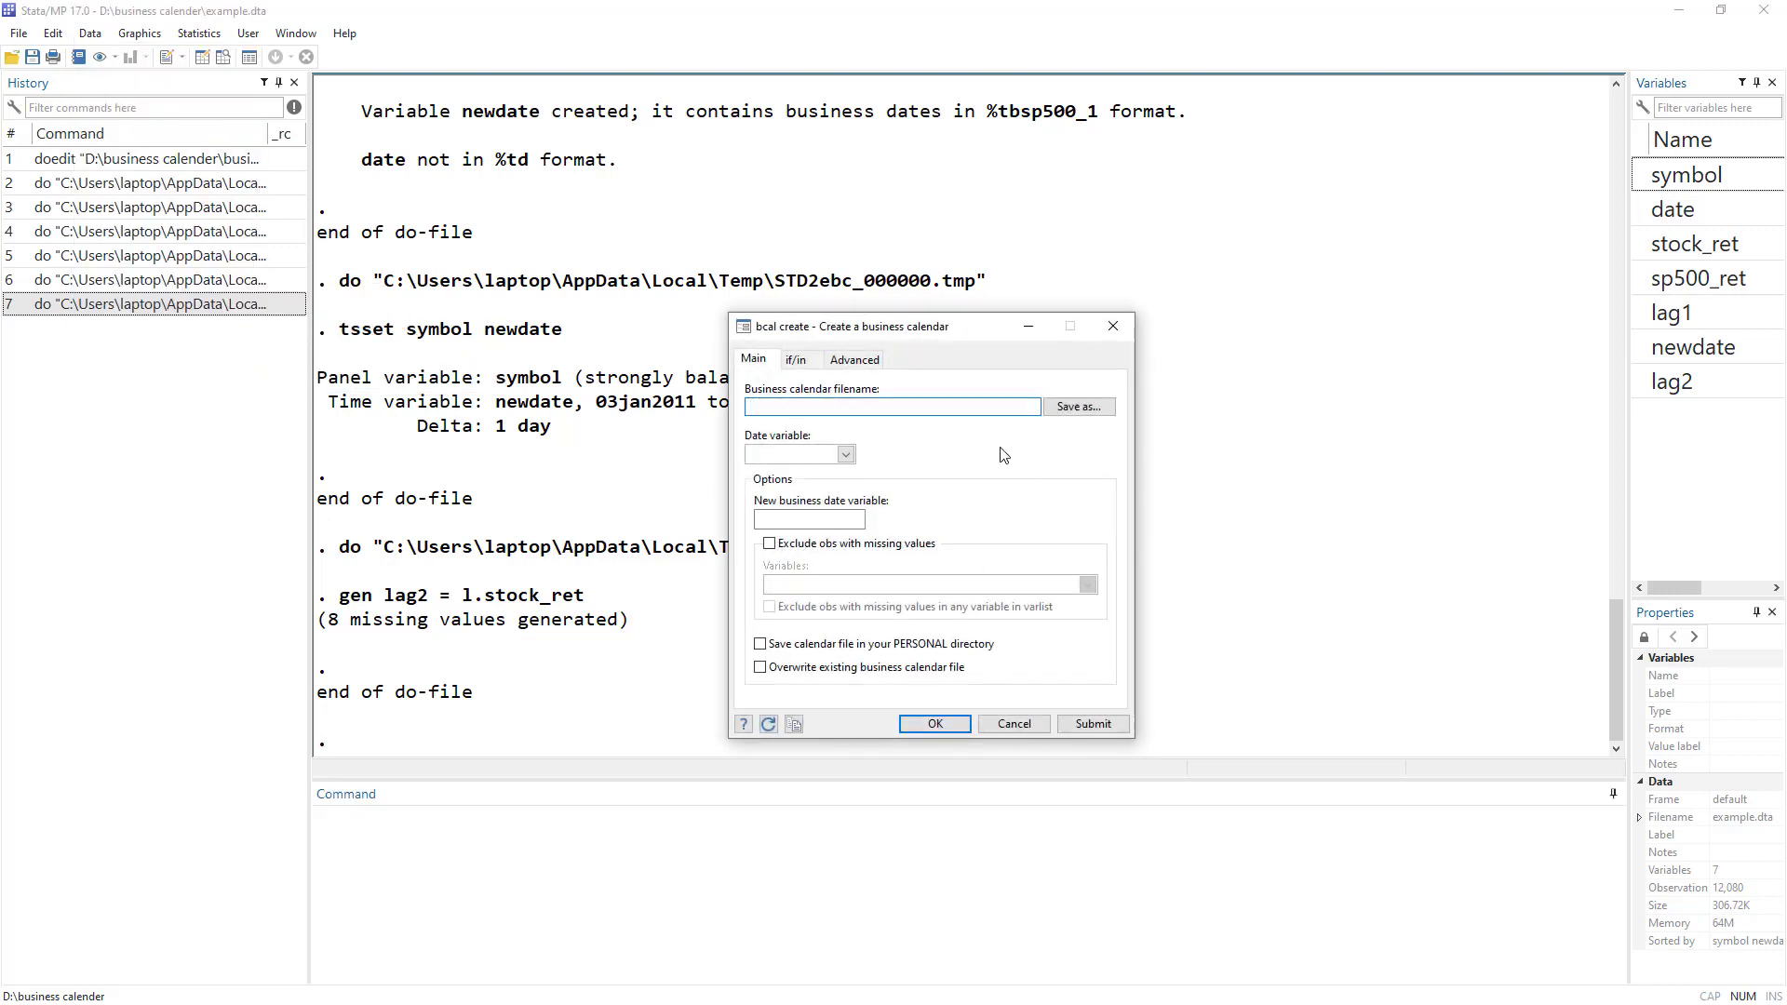
click(1112, 327)
Open the 'Manage business calendars' dialog and cancel it.
click(91, 34)
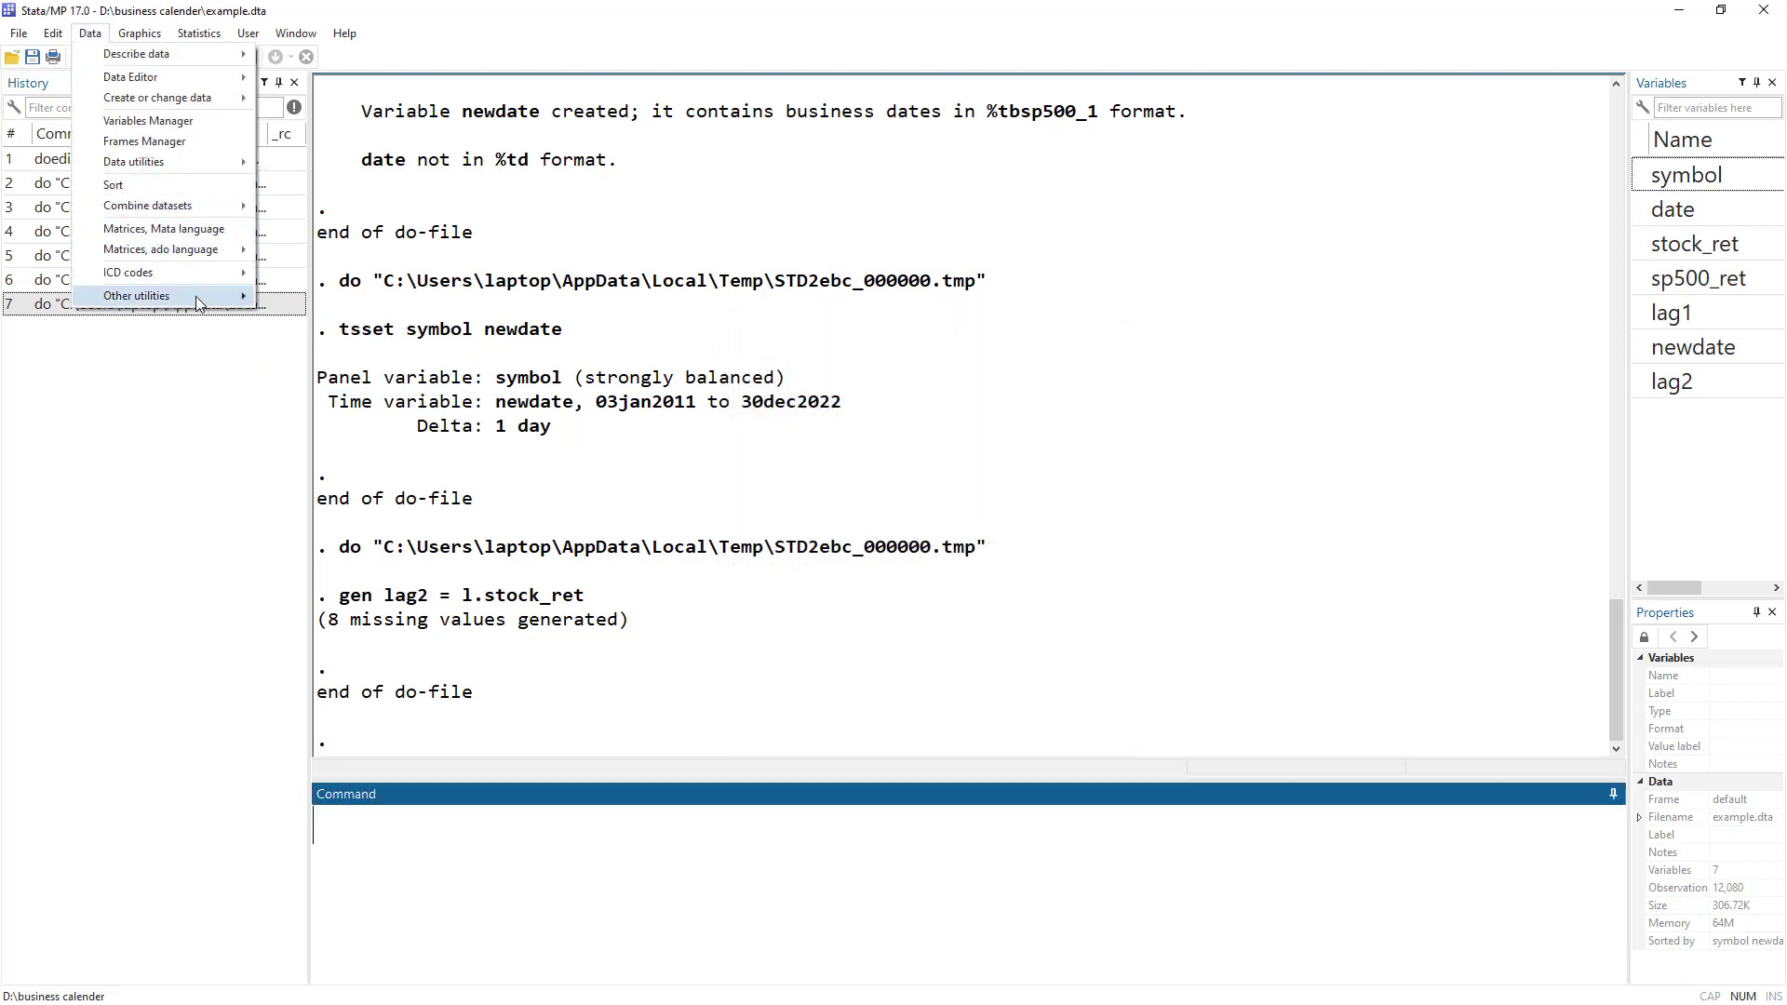
click(353, 383)
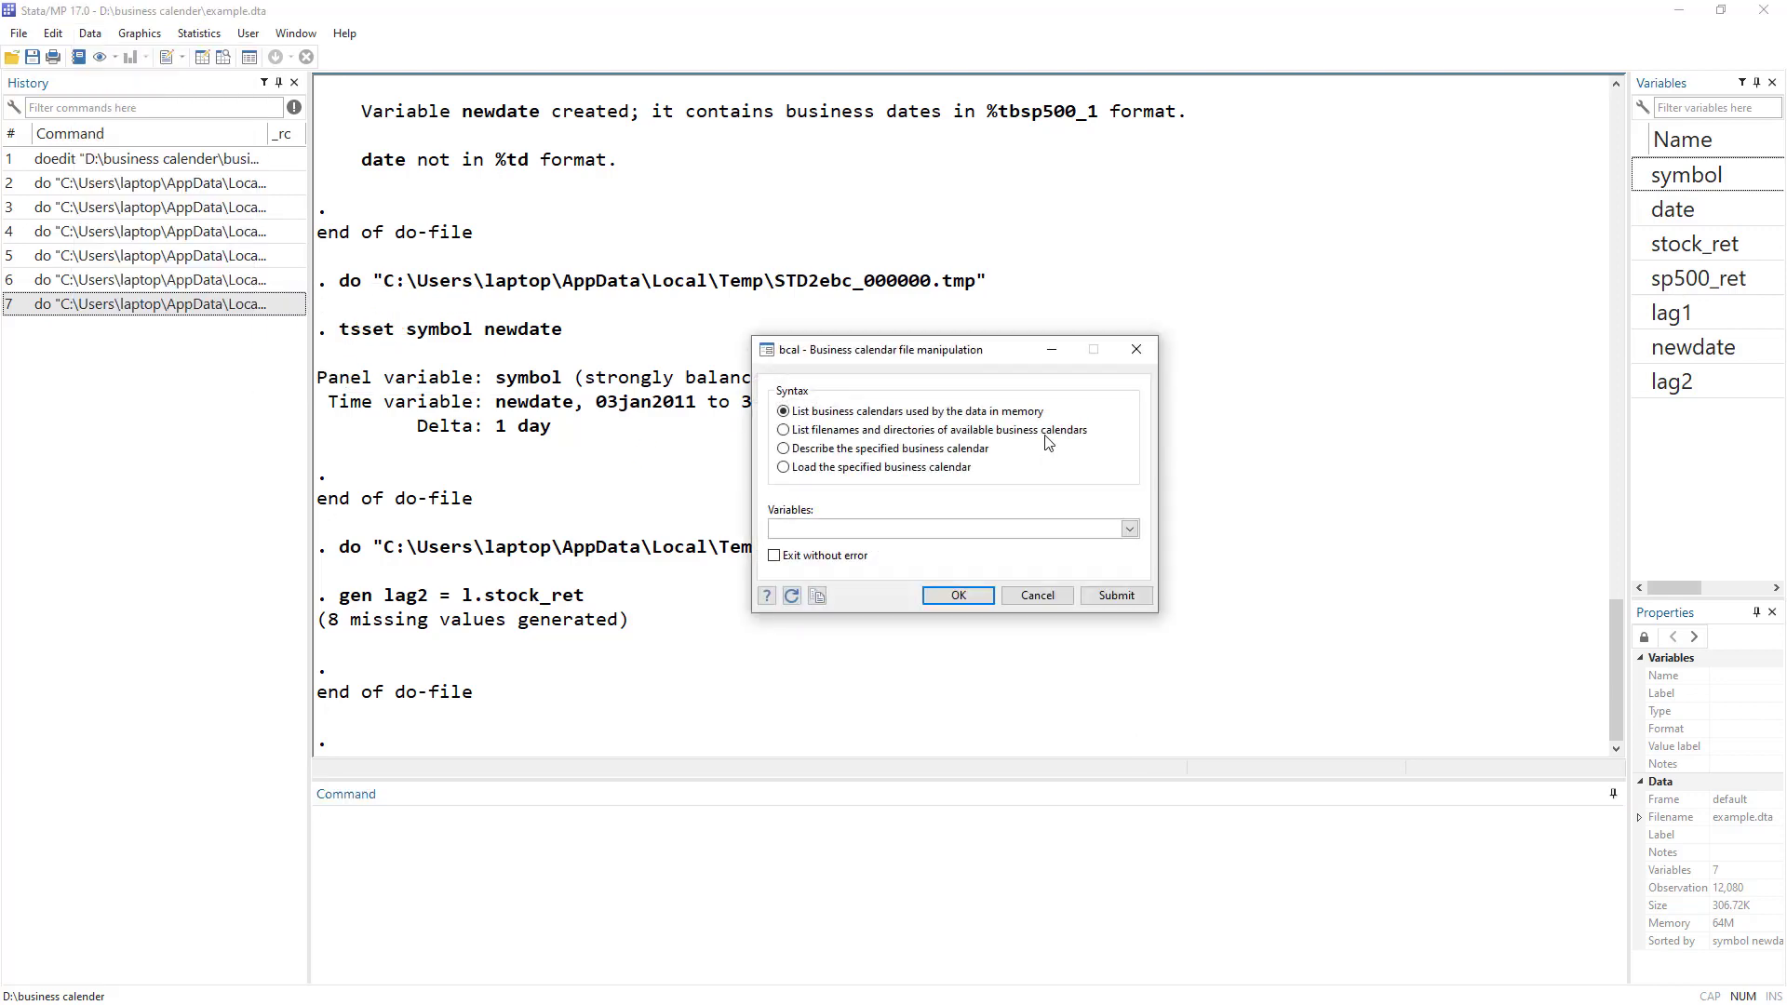
click(1044, 601)
Run the do-file's 'clear all' line to empty memory.
key(alt+Tab)
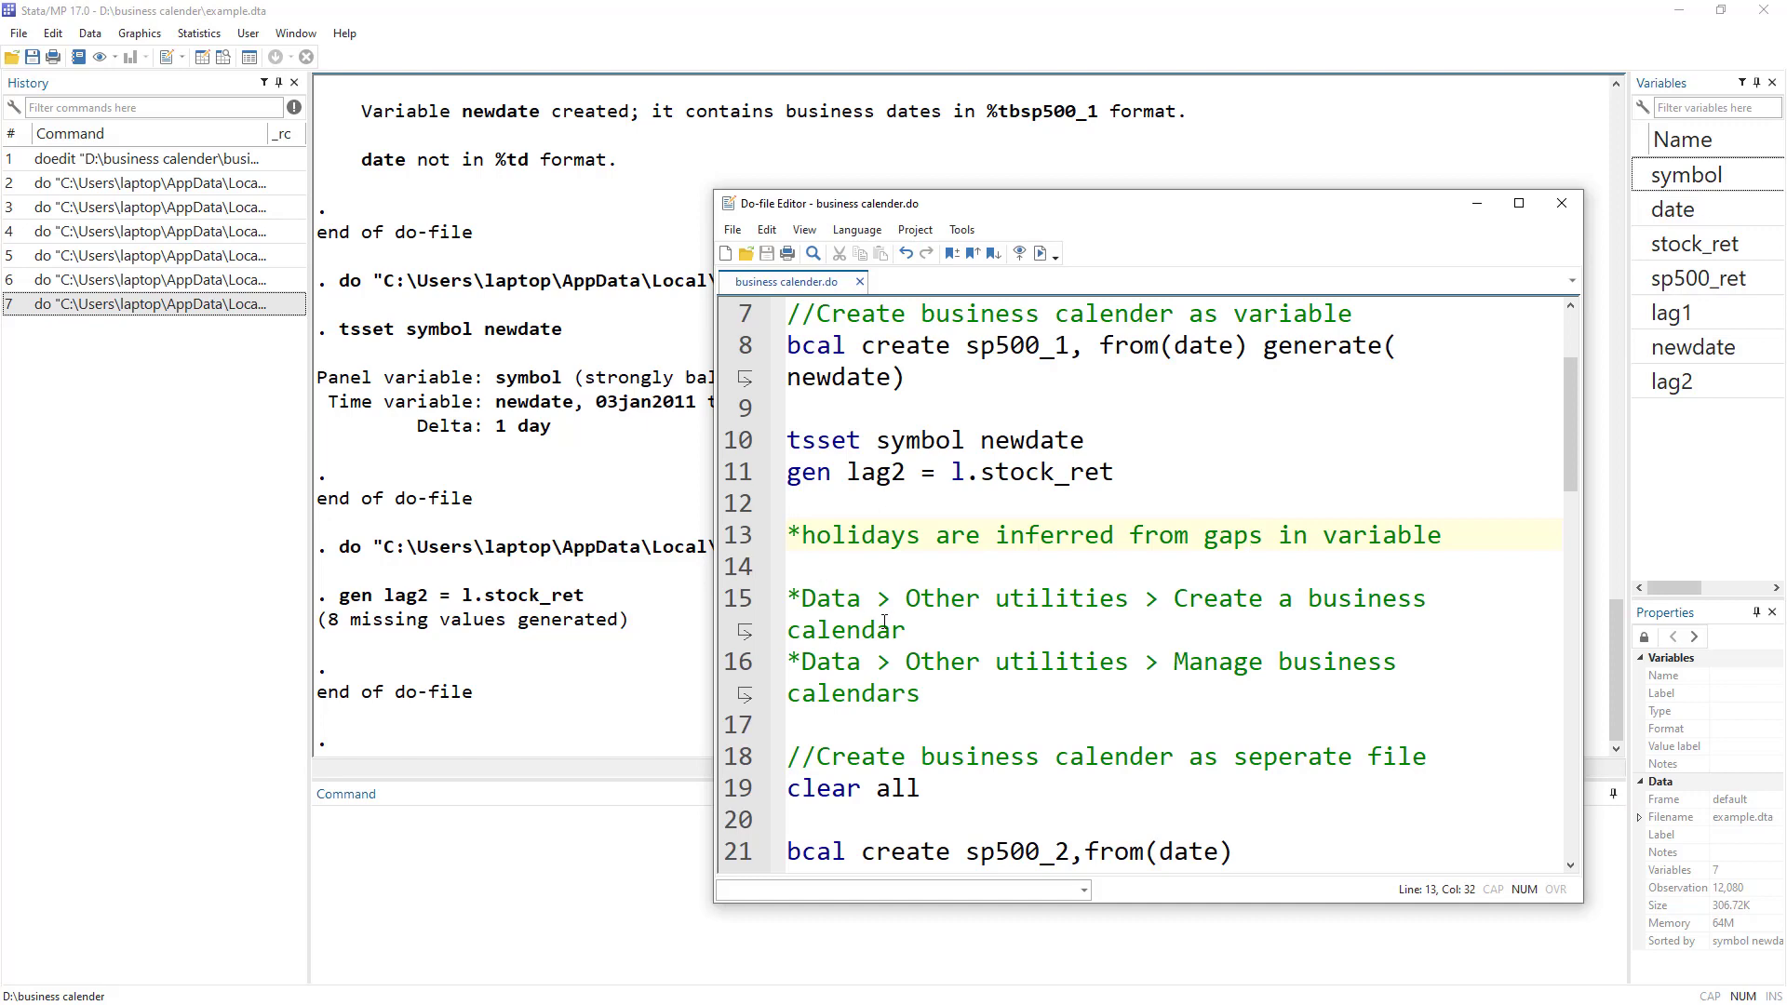
scroll(885, 624, down, 2)
click(737, 603)
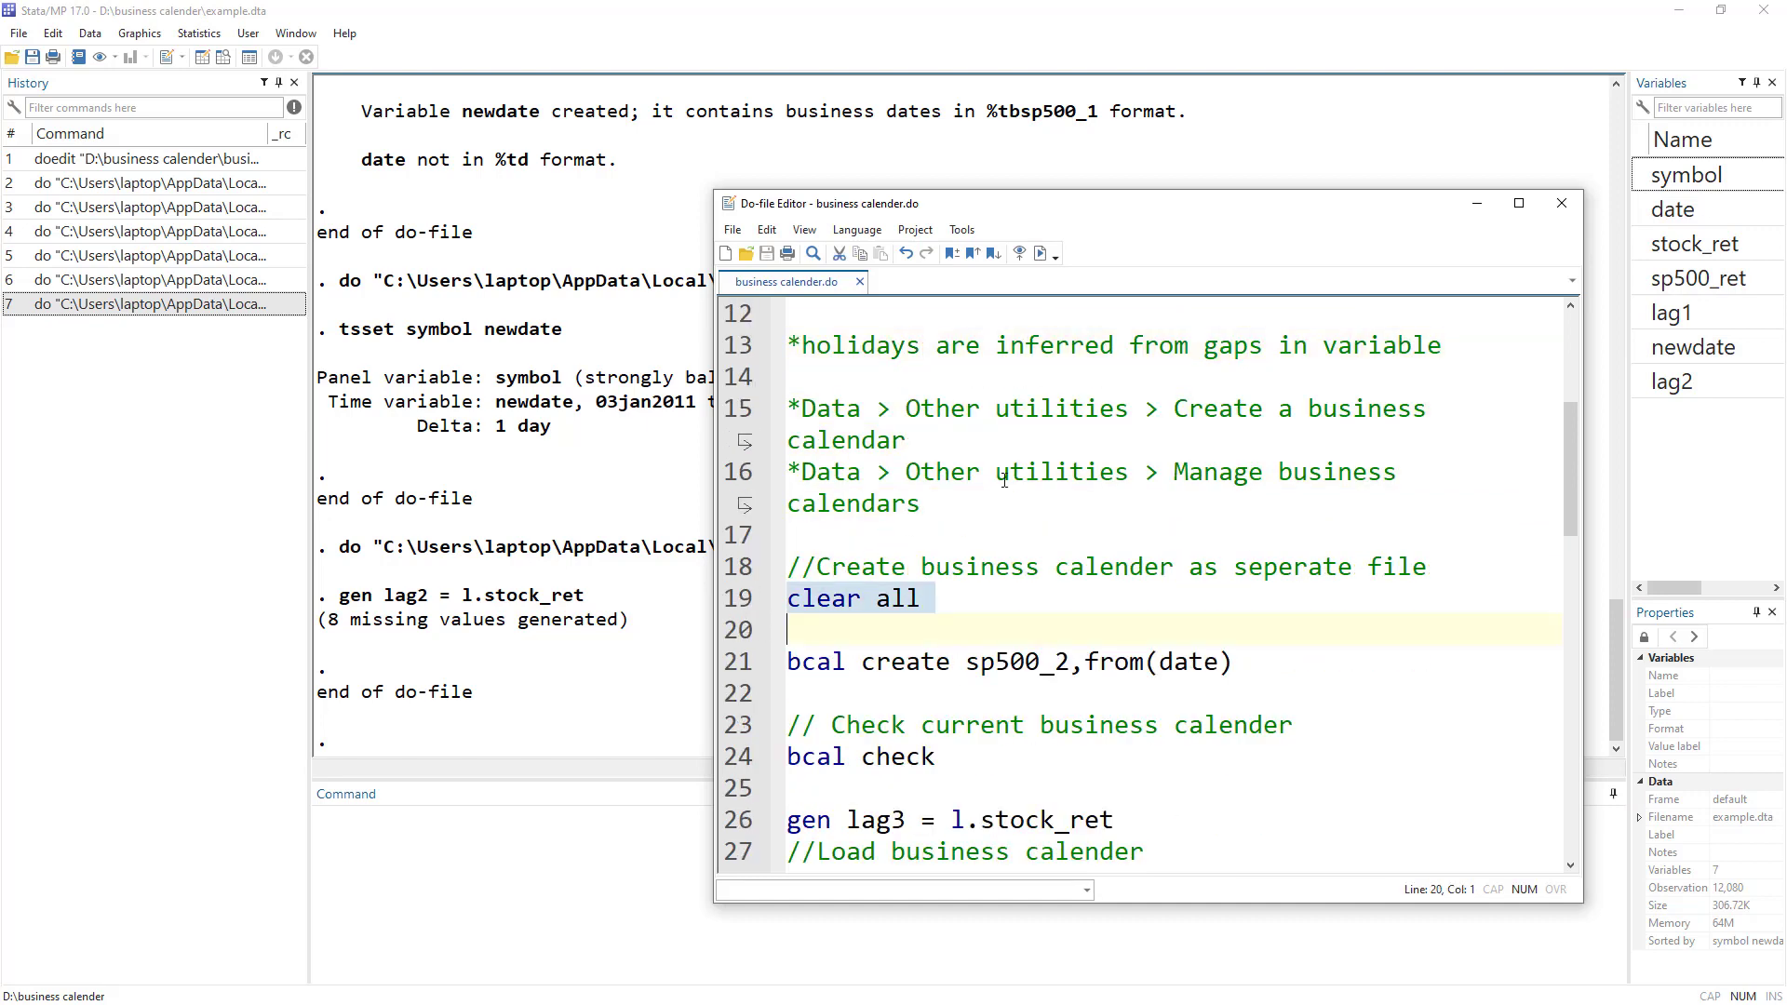
click(1041, 253)
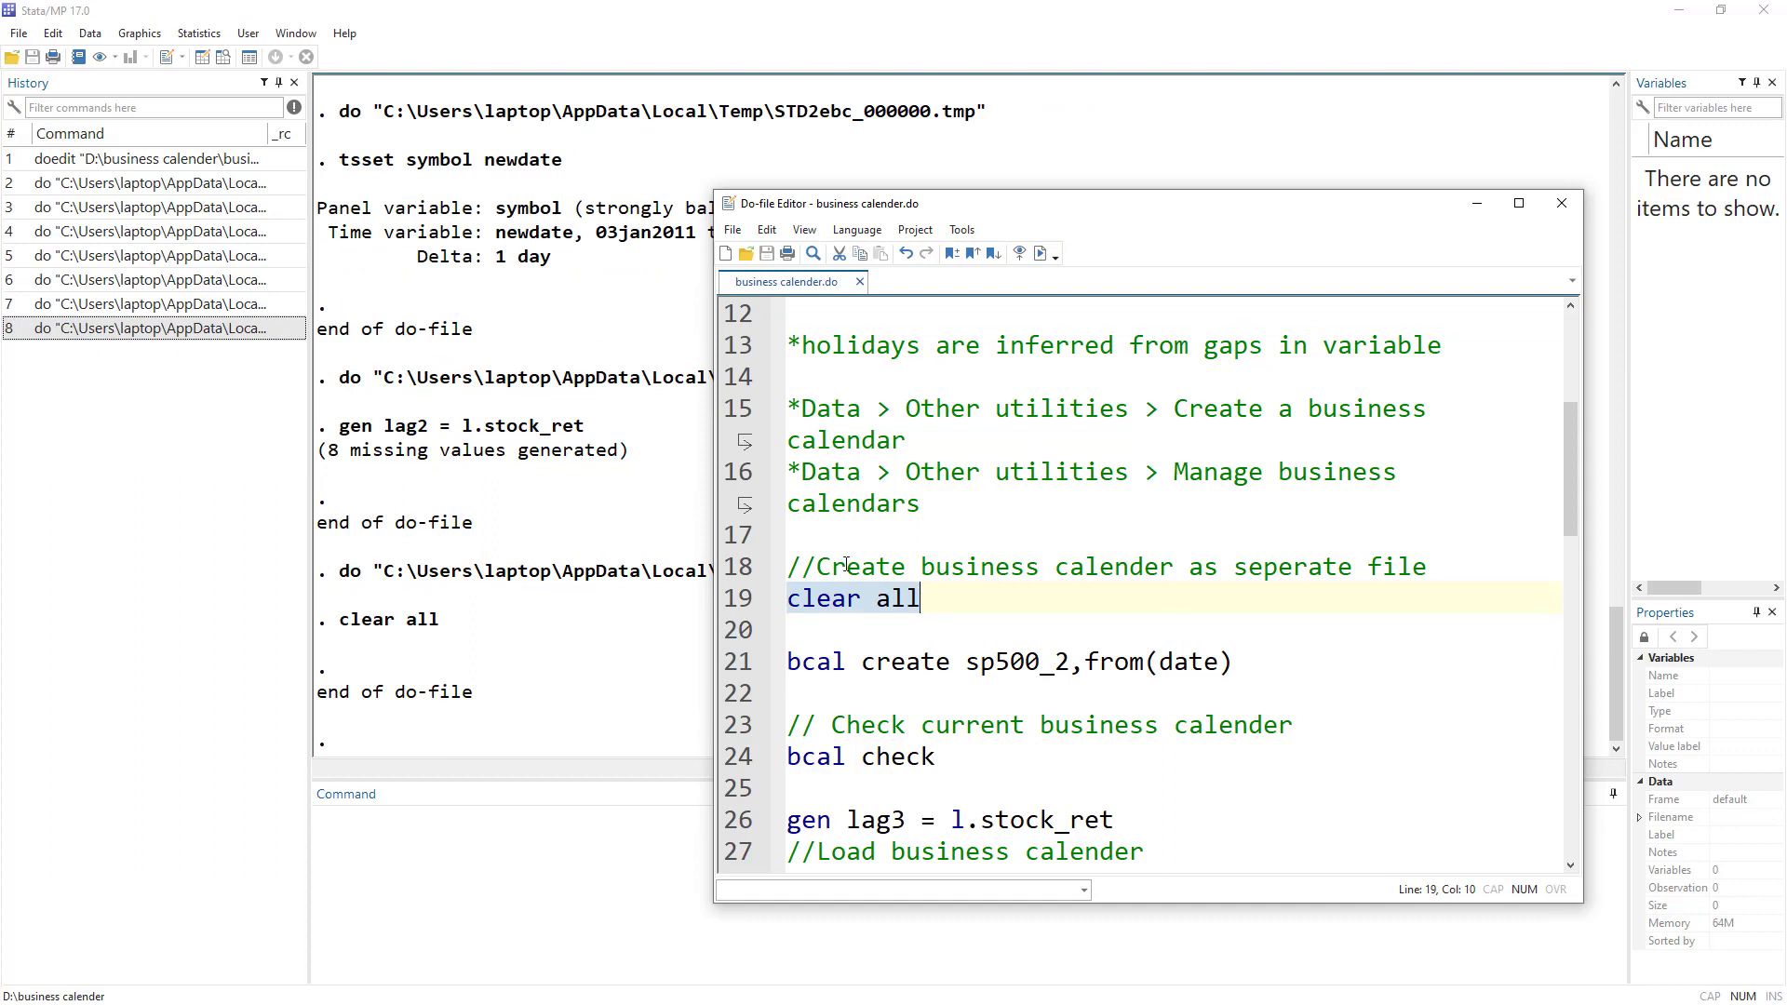
Review the separate-file comment and the bcal create sp500 command on line 8.
drag(815, 566, 1470, 566)
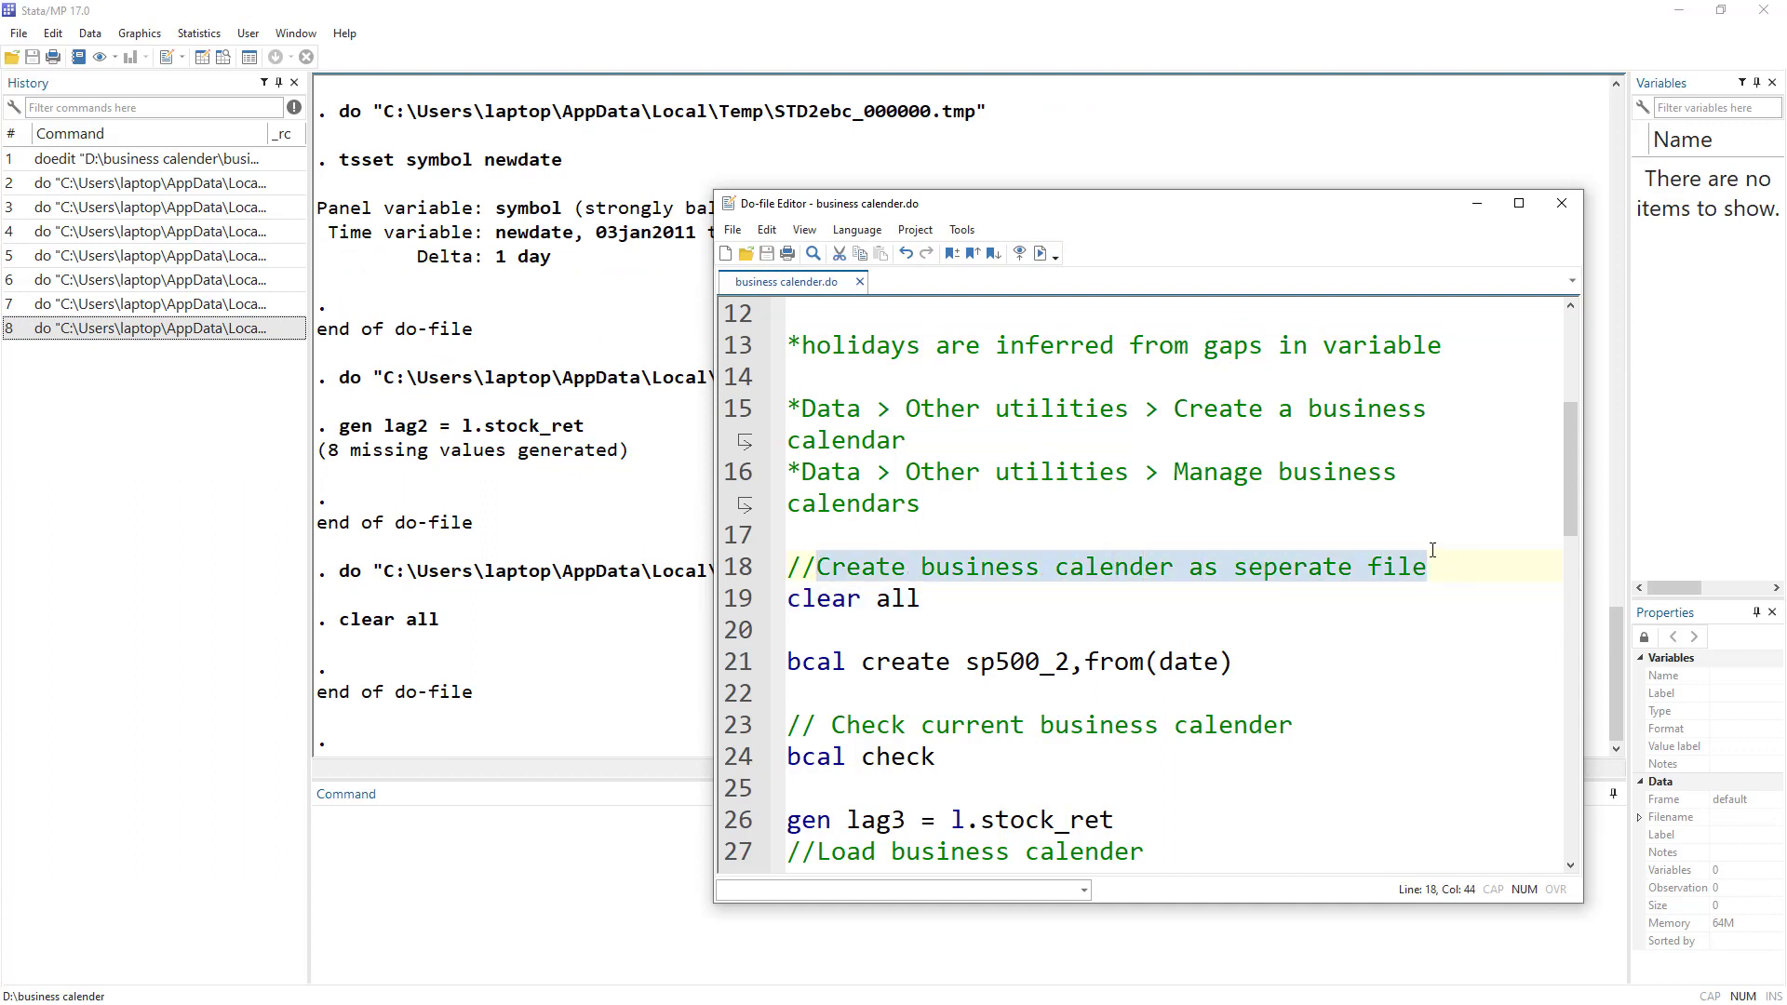
scroll(1430, 551, up, 3)
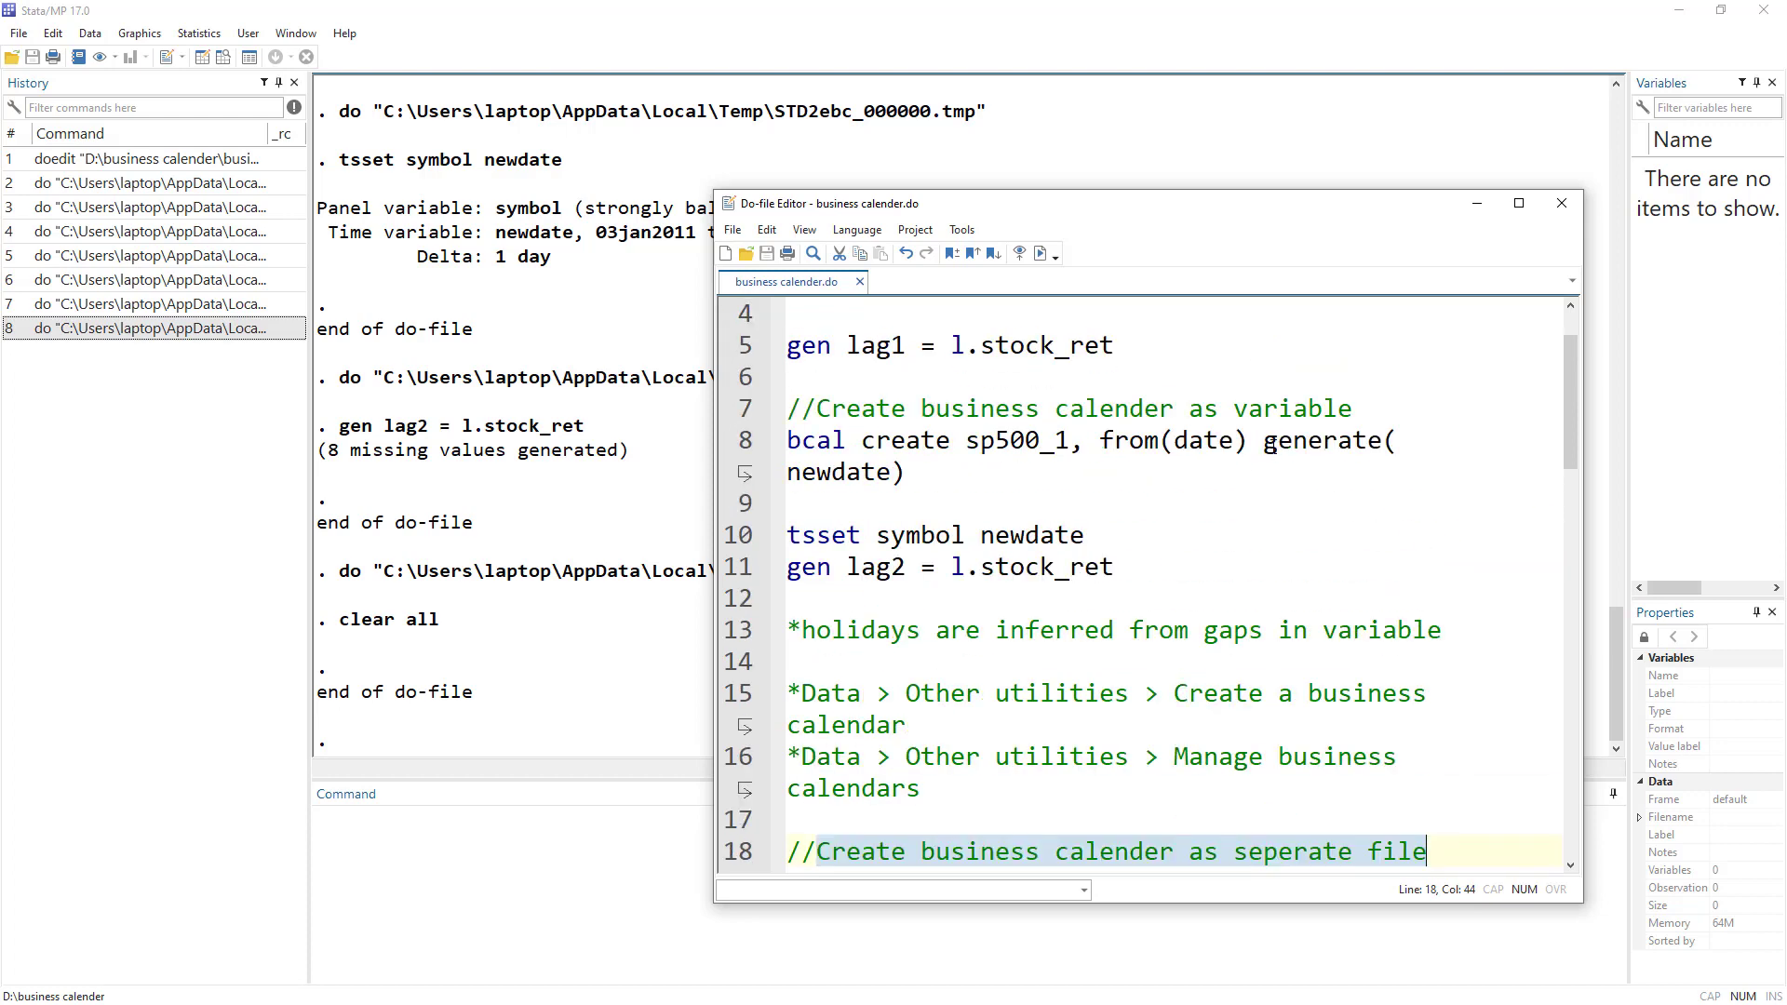
click(1033, 484)
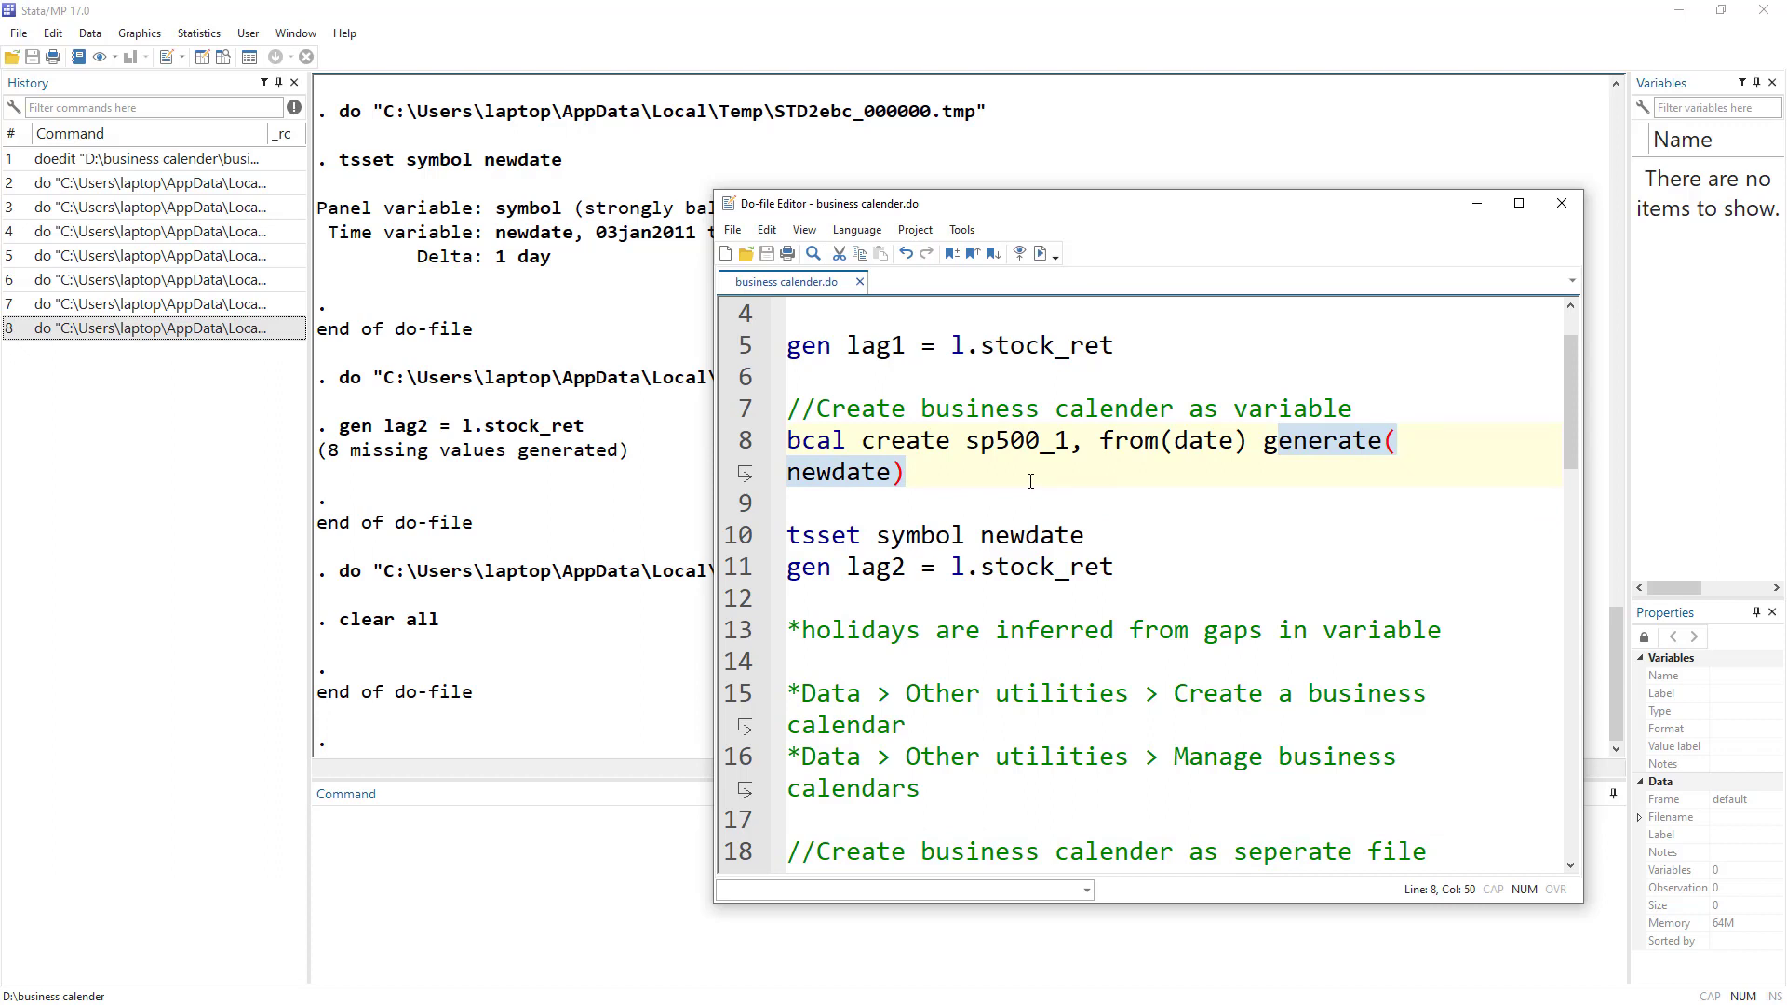
drag(972, 435, 1043, 447)
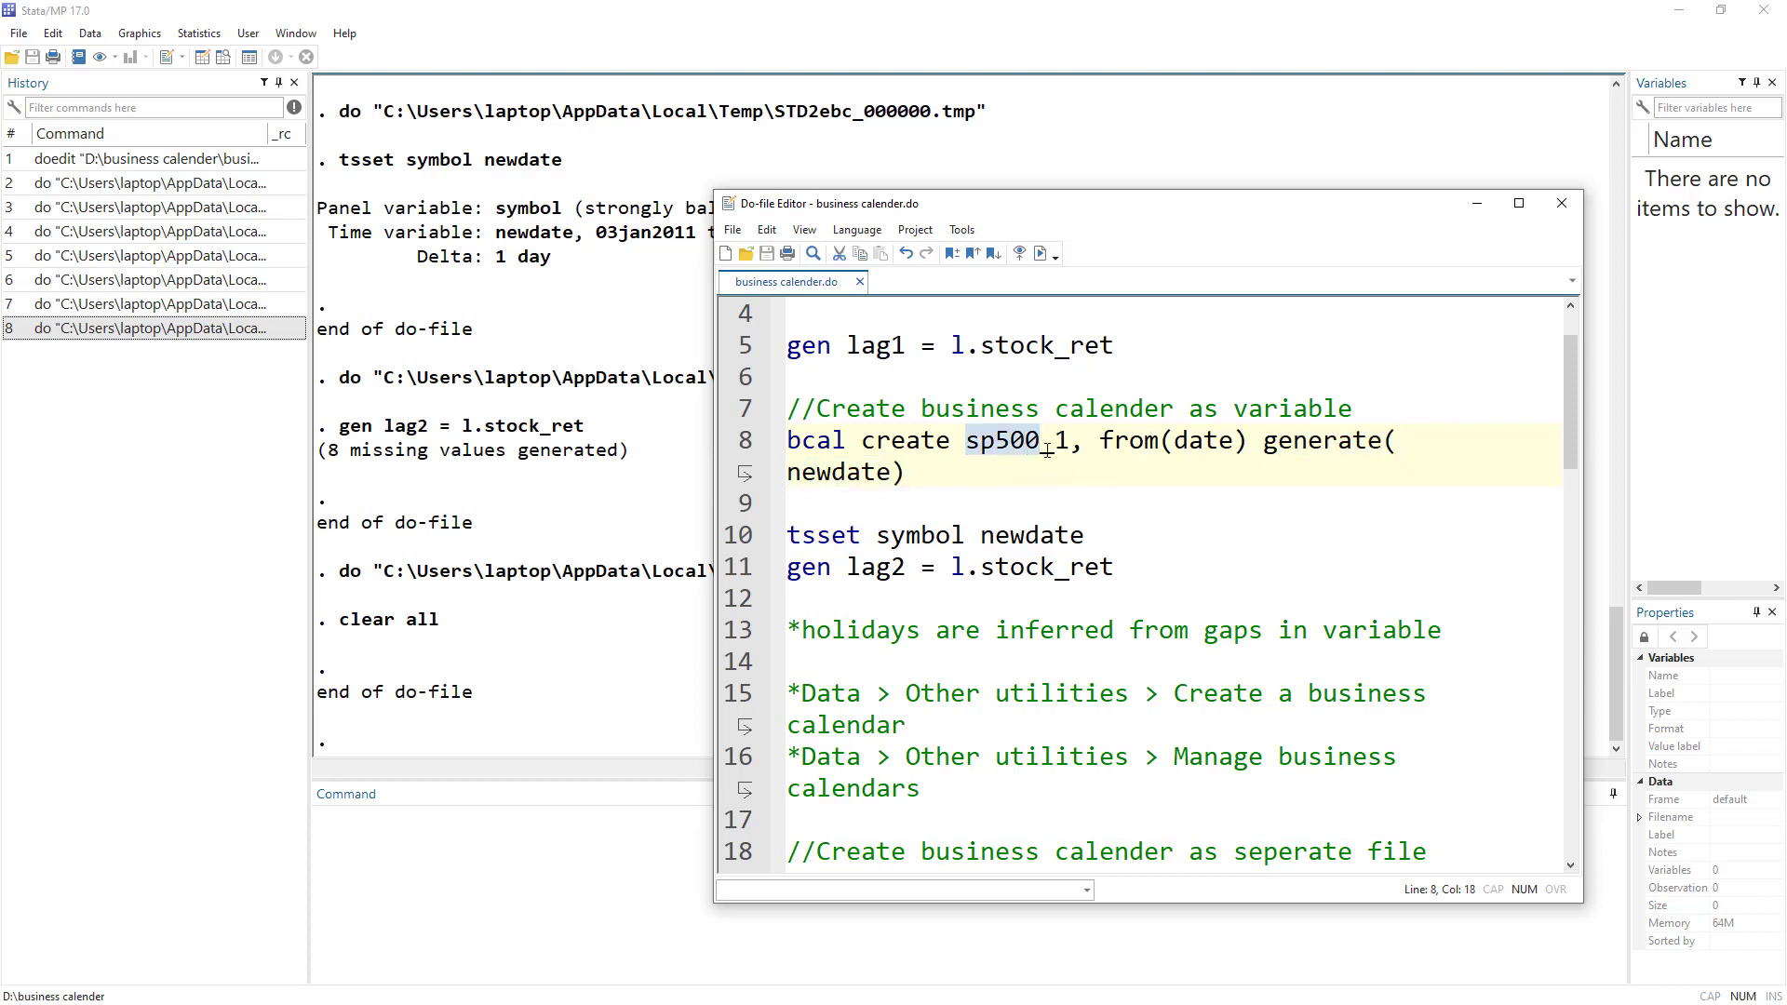
drag(798, 439, 942, 471)
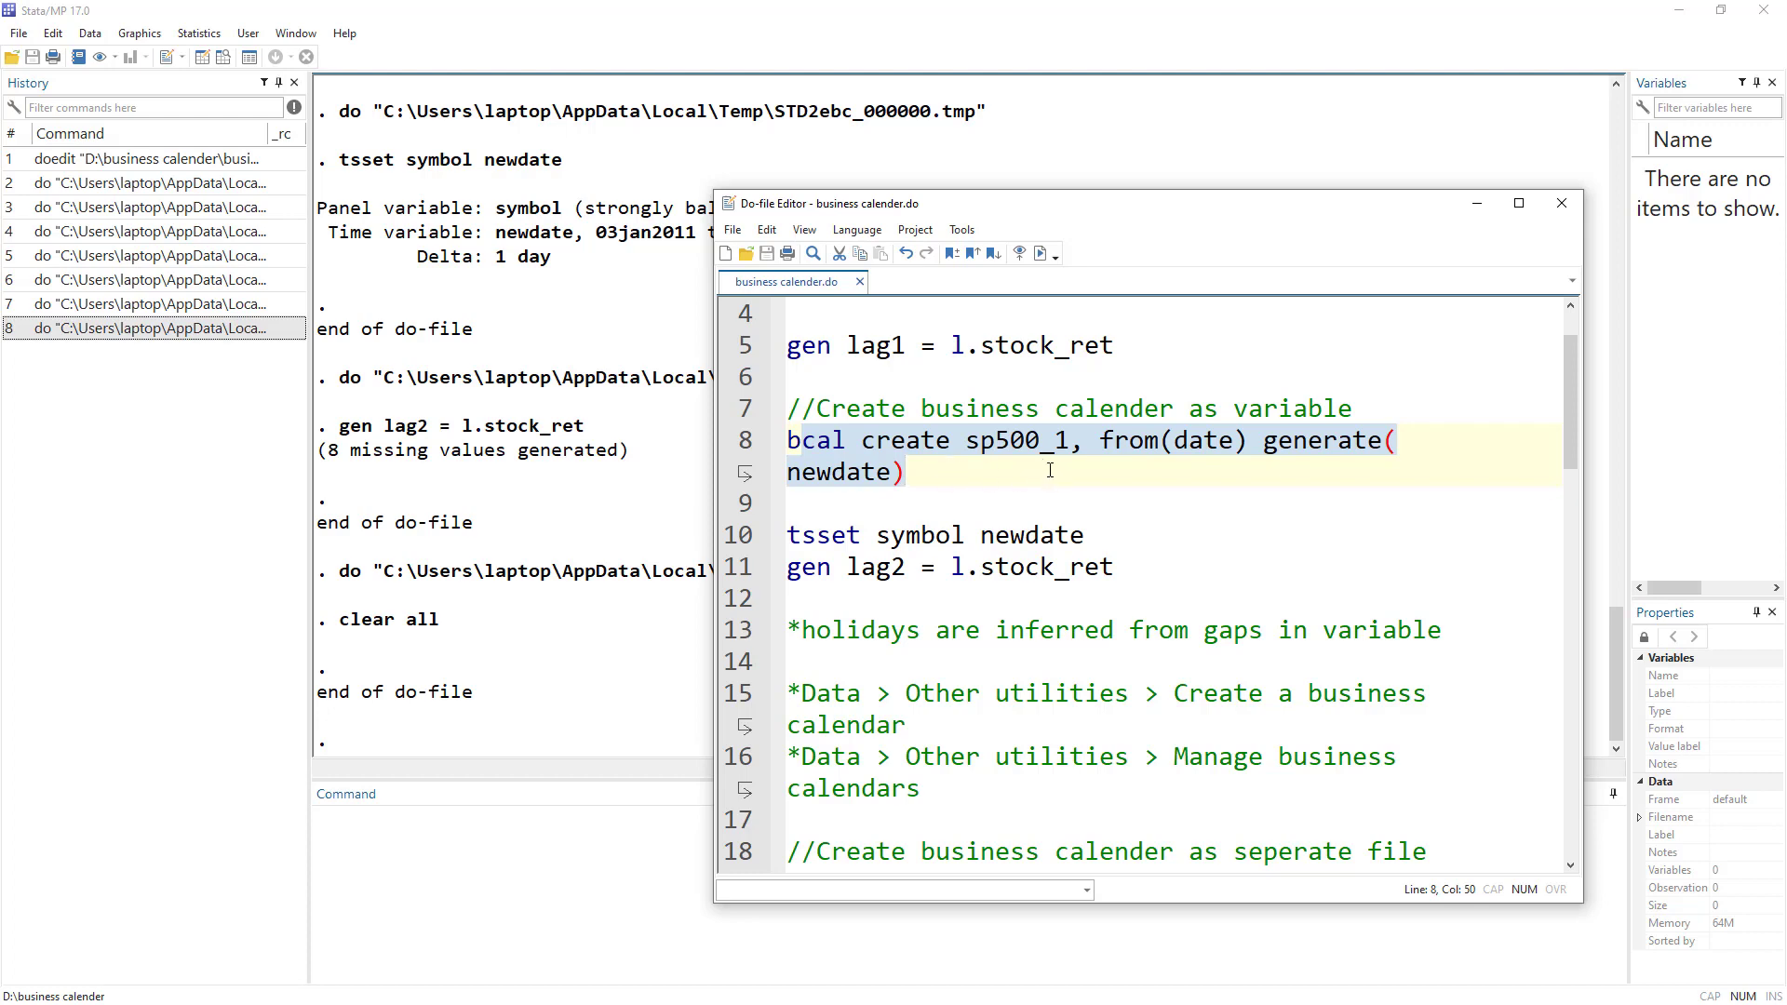
scroll(993, 563, down, 1)
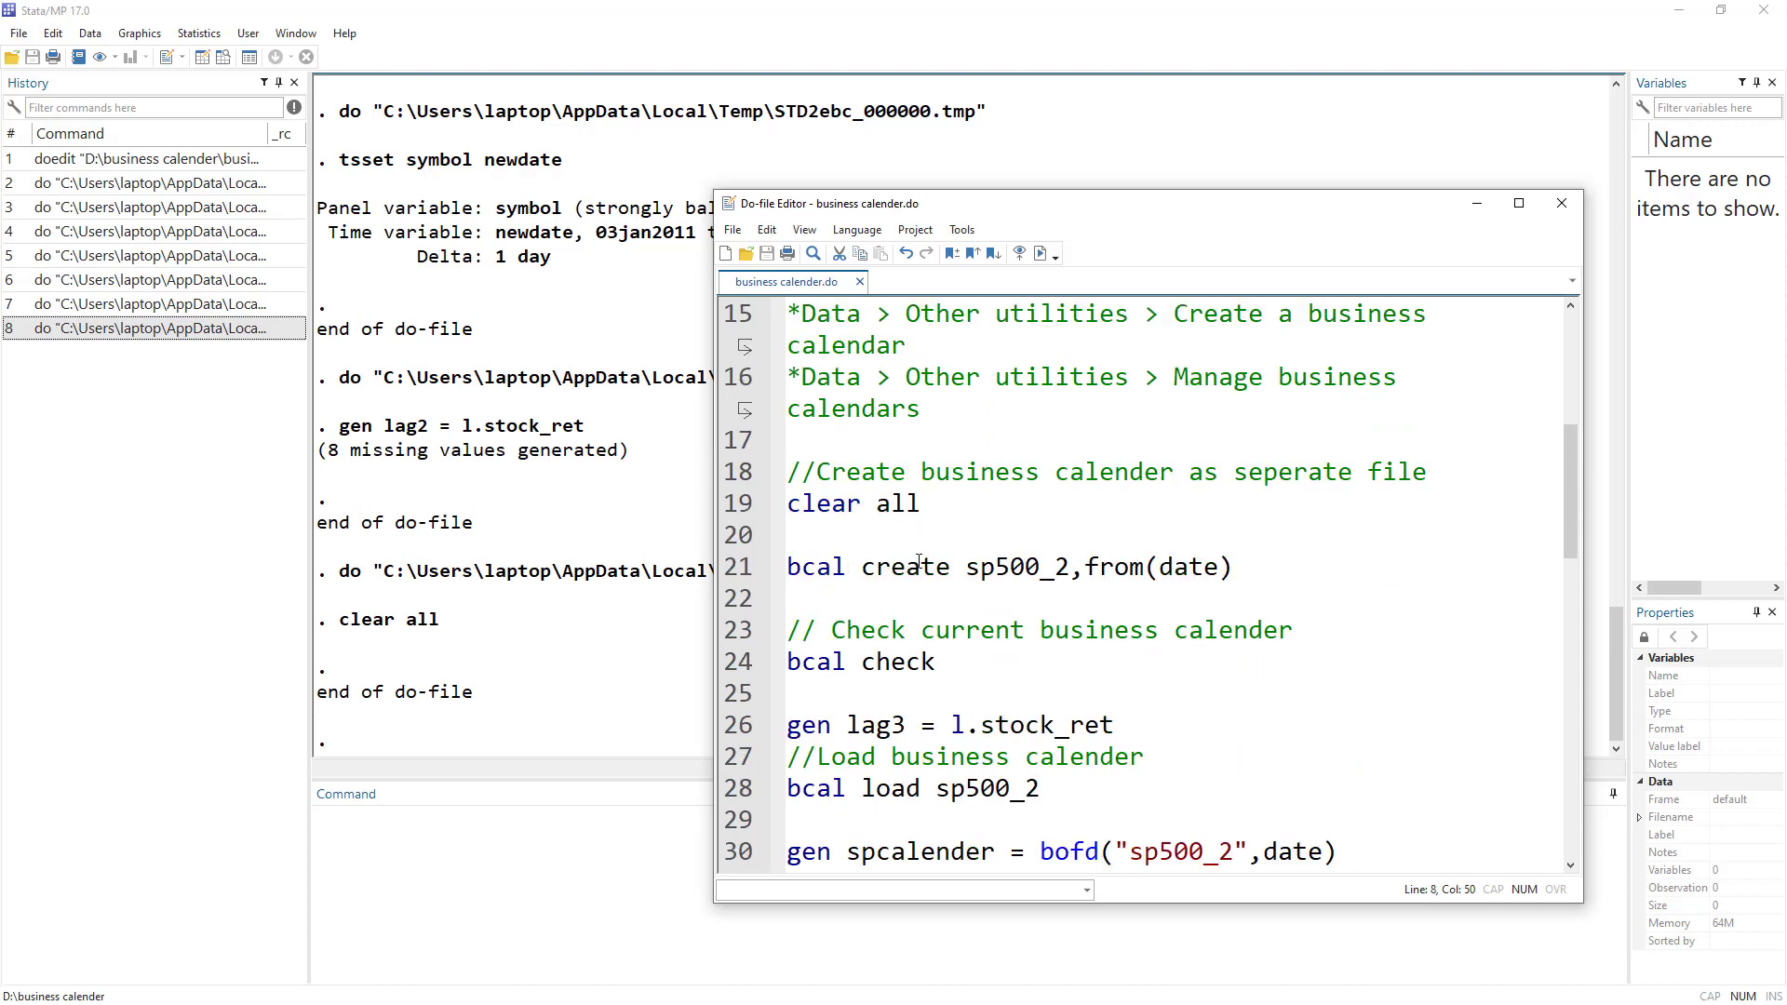
key(alt+Tab)
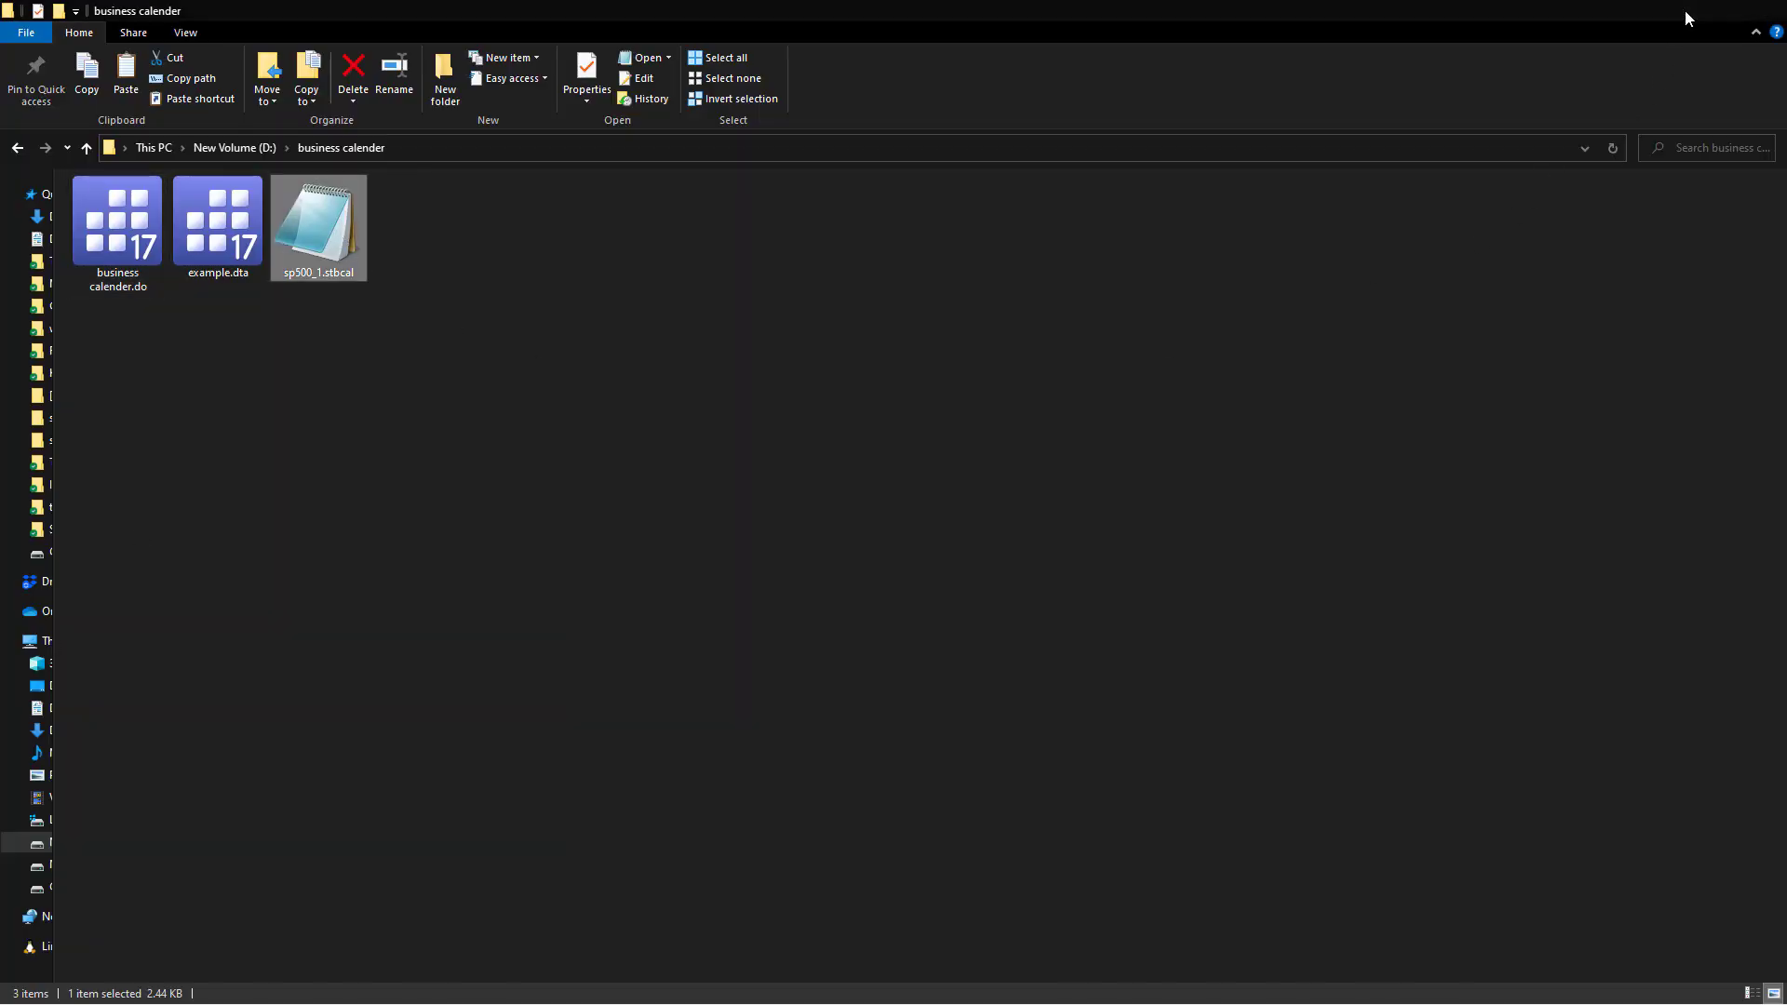
click(1681, 11)
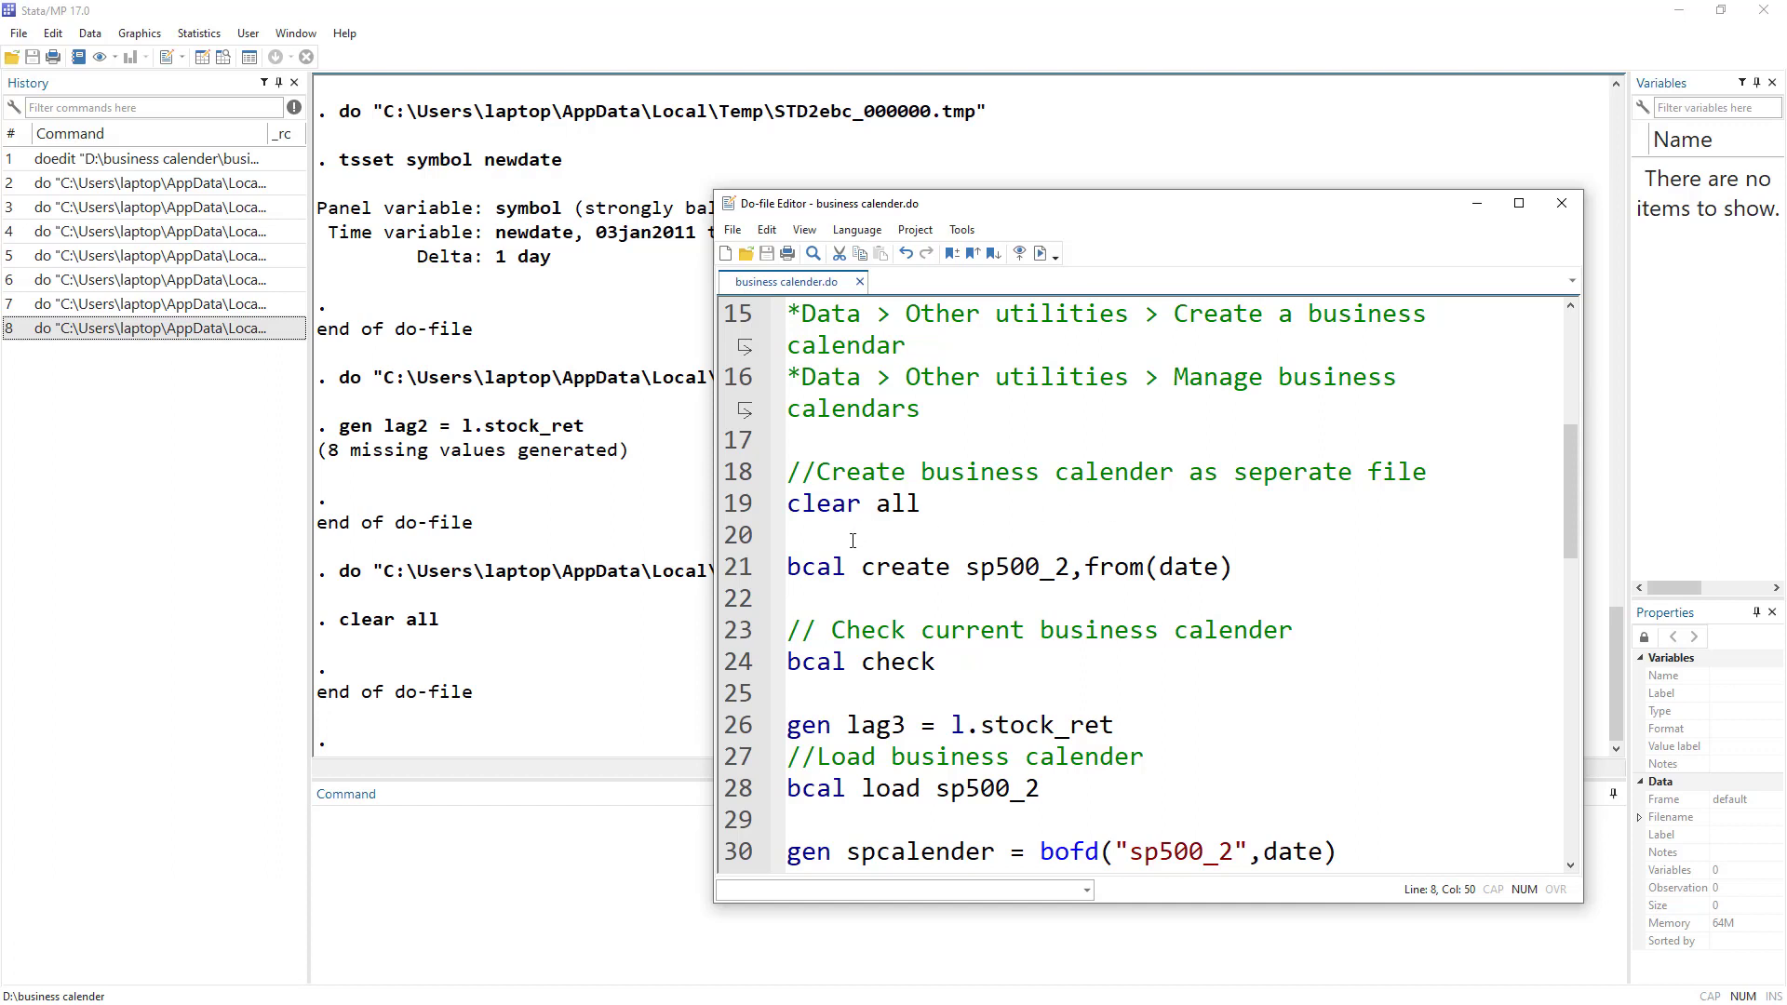
Highlight the parts of line 21: bcal create, sp500_2 and from(date).
drag(786, 567, 950, 571)
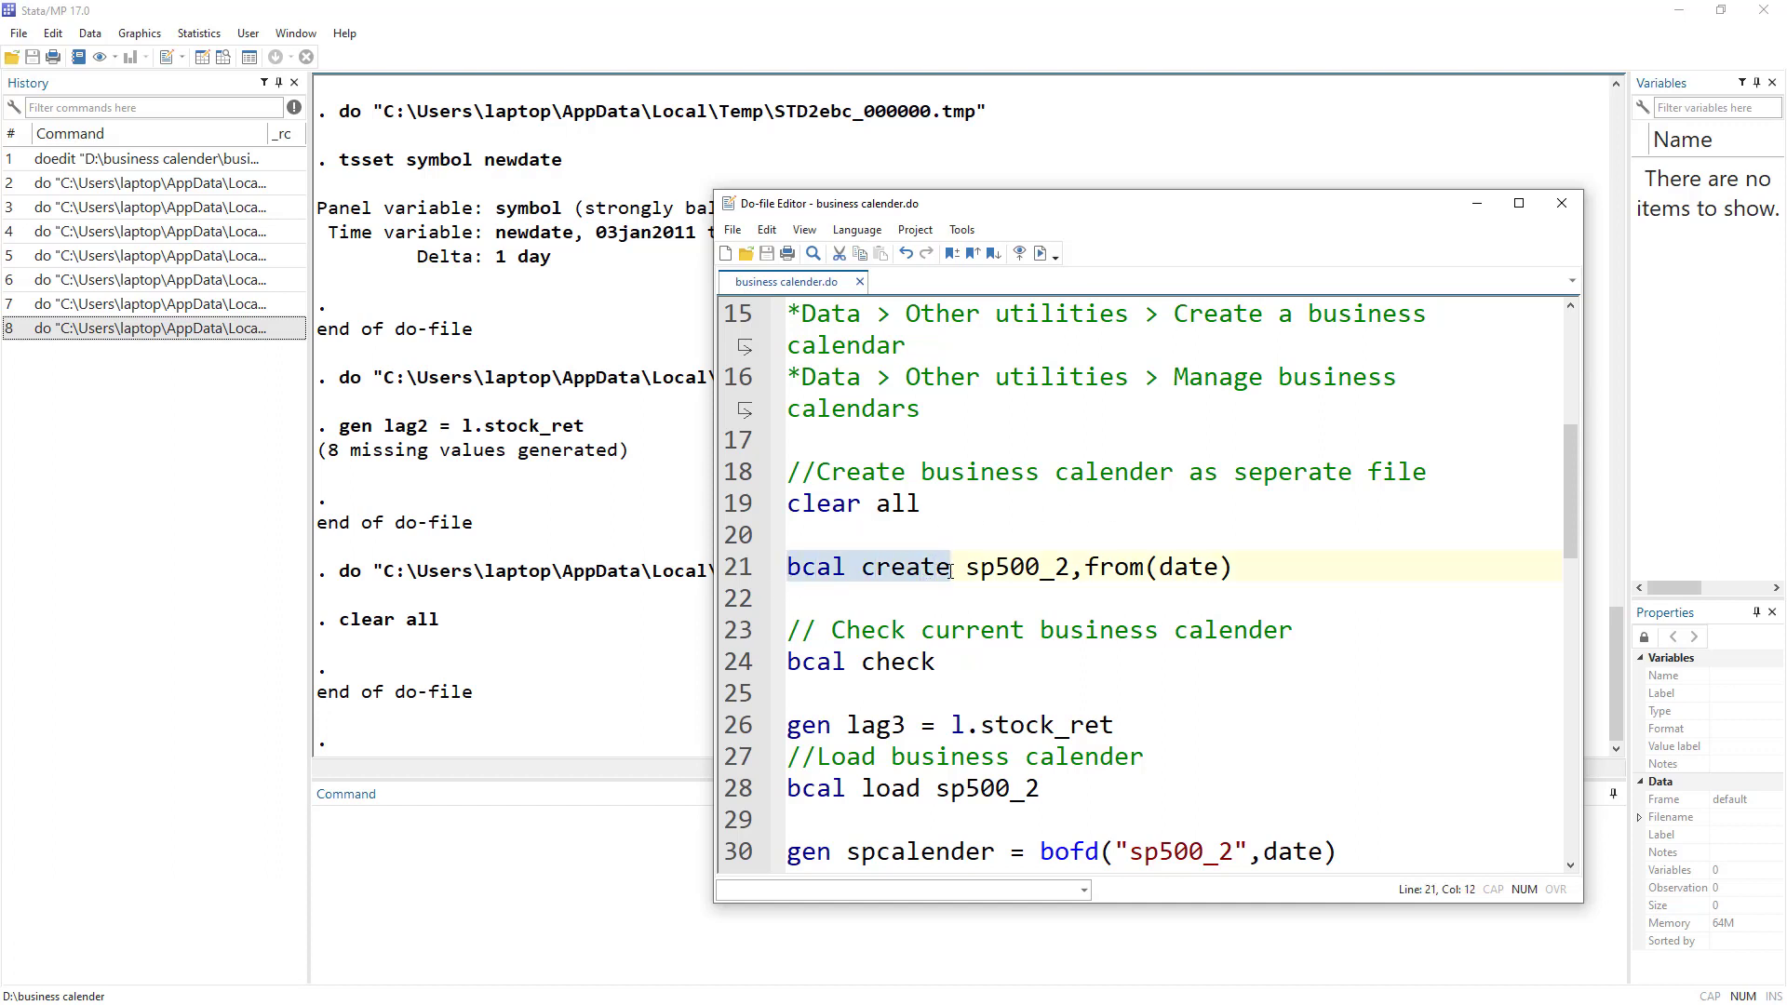
double_click(1013, 568)
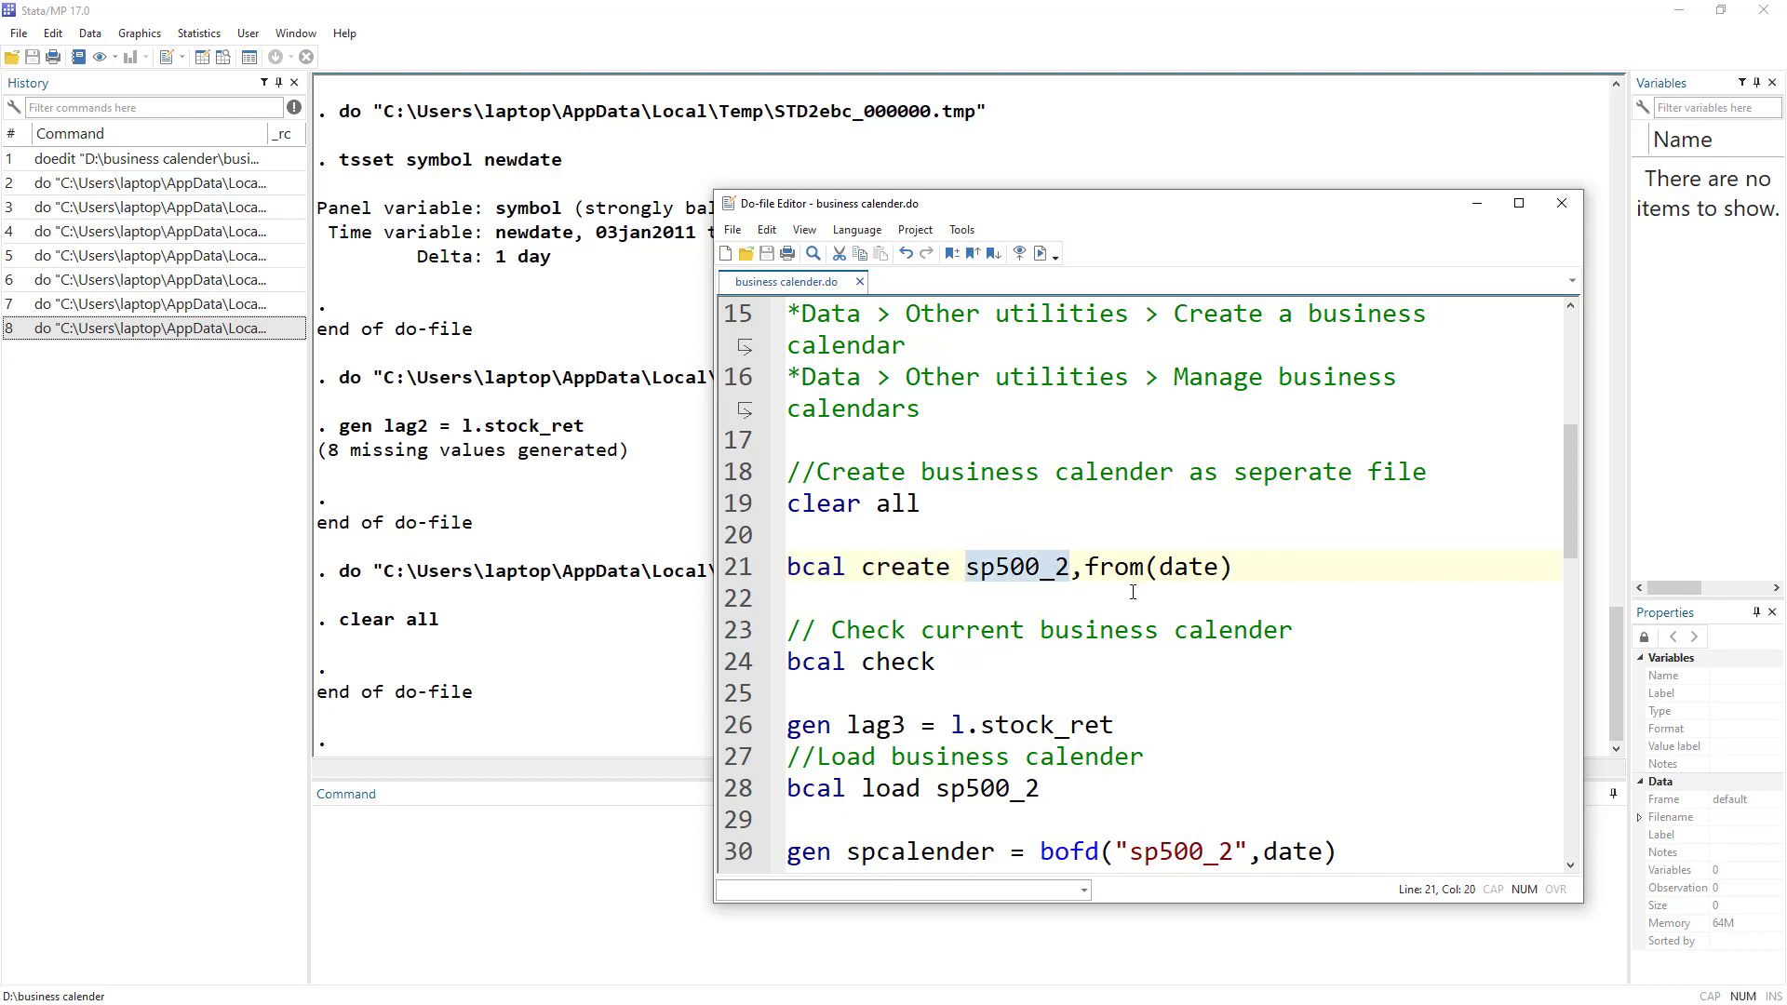
drag(1103, 569, 1250, 562)
scroll(1317, 521, up, 5)
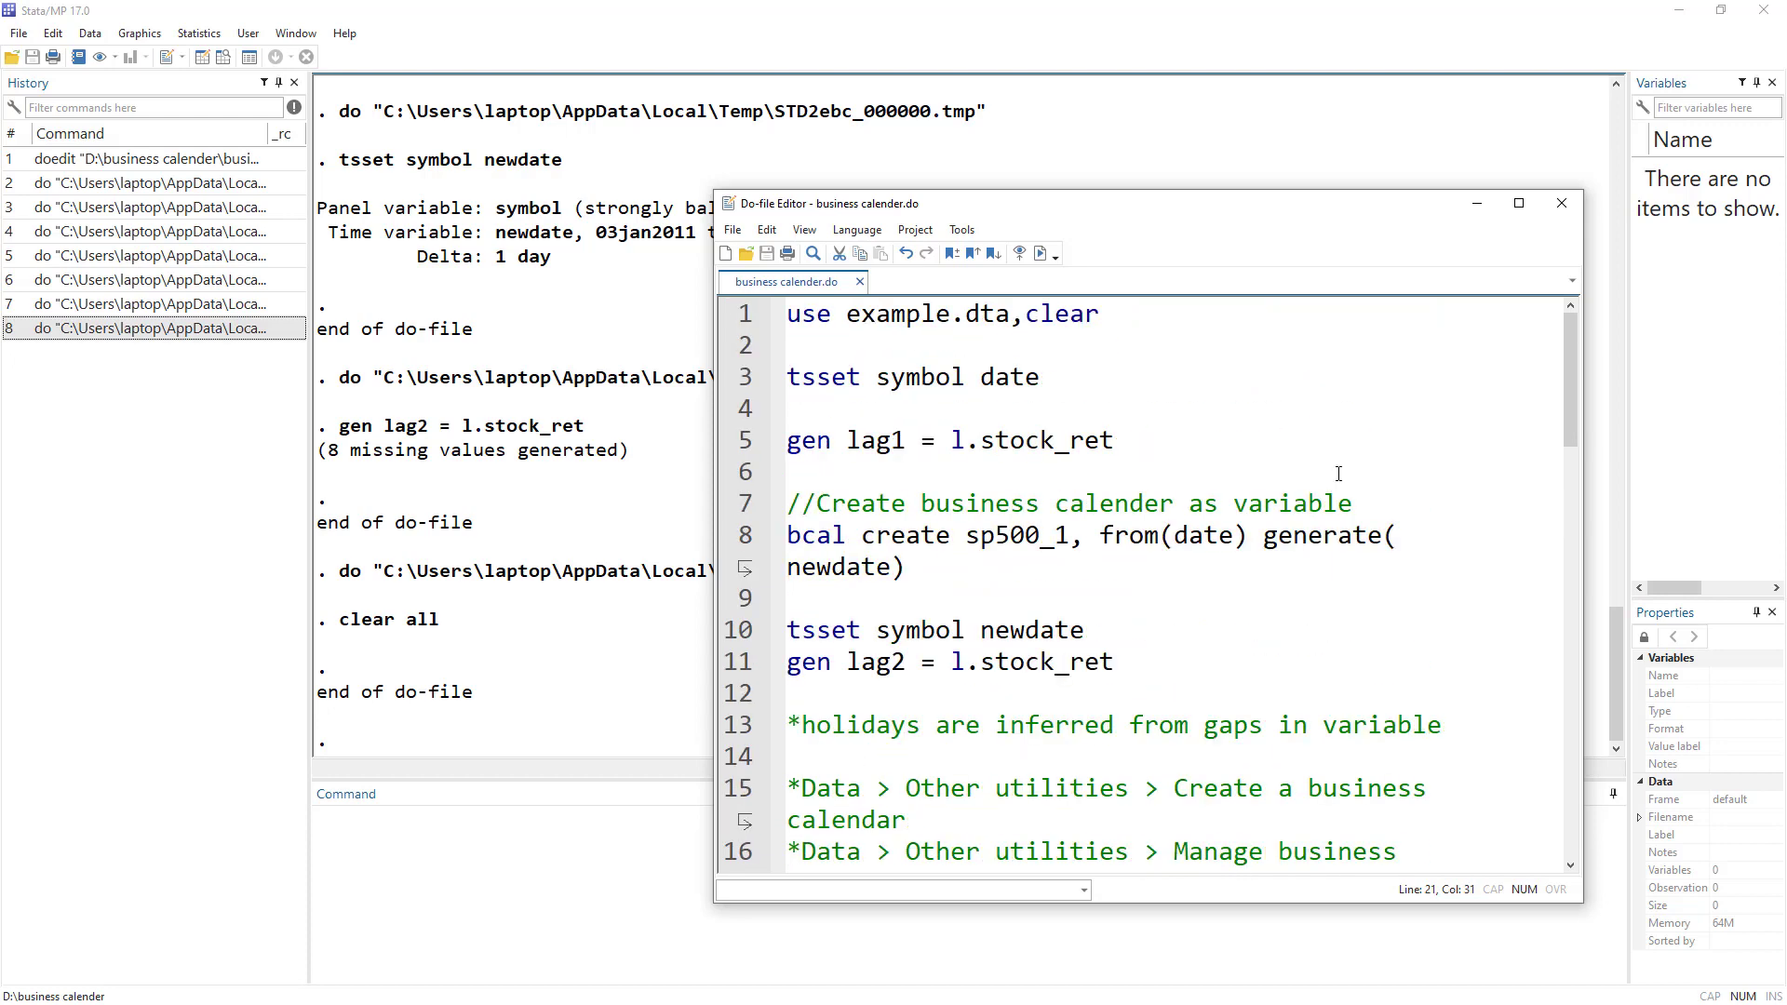
scroll(1330, 550, down, 5)
click(765, 575)
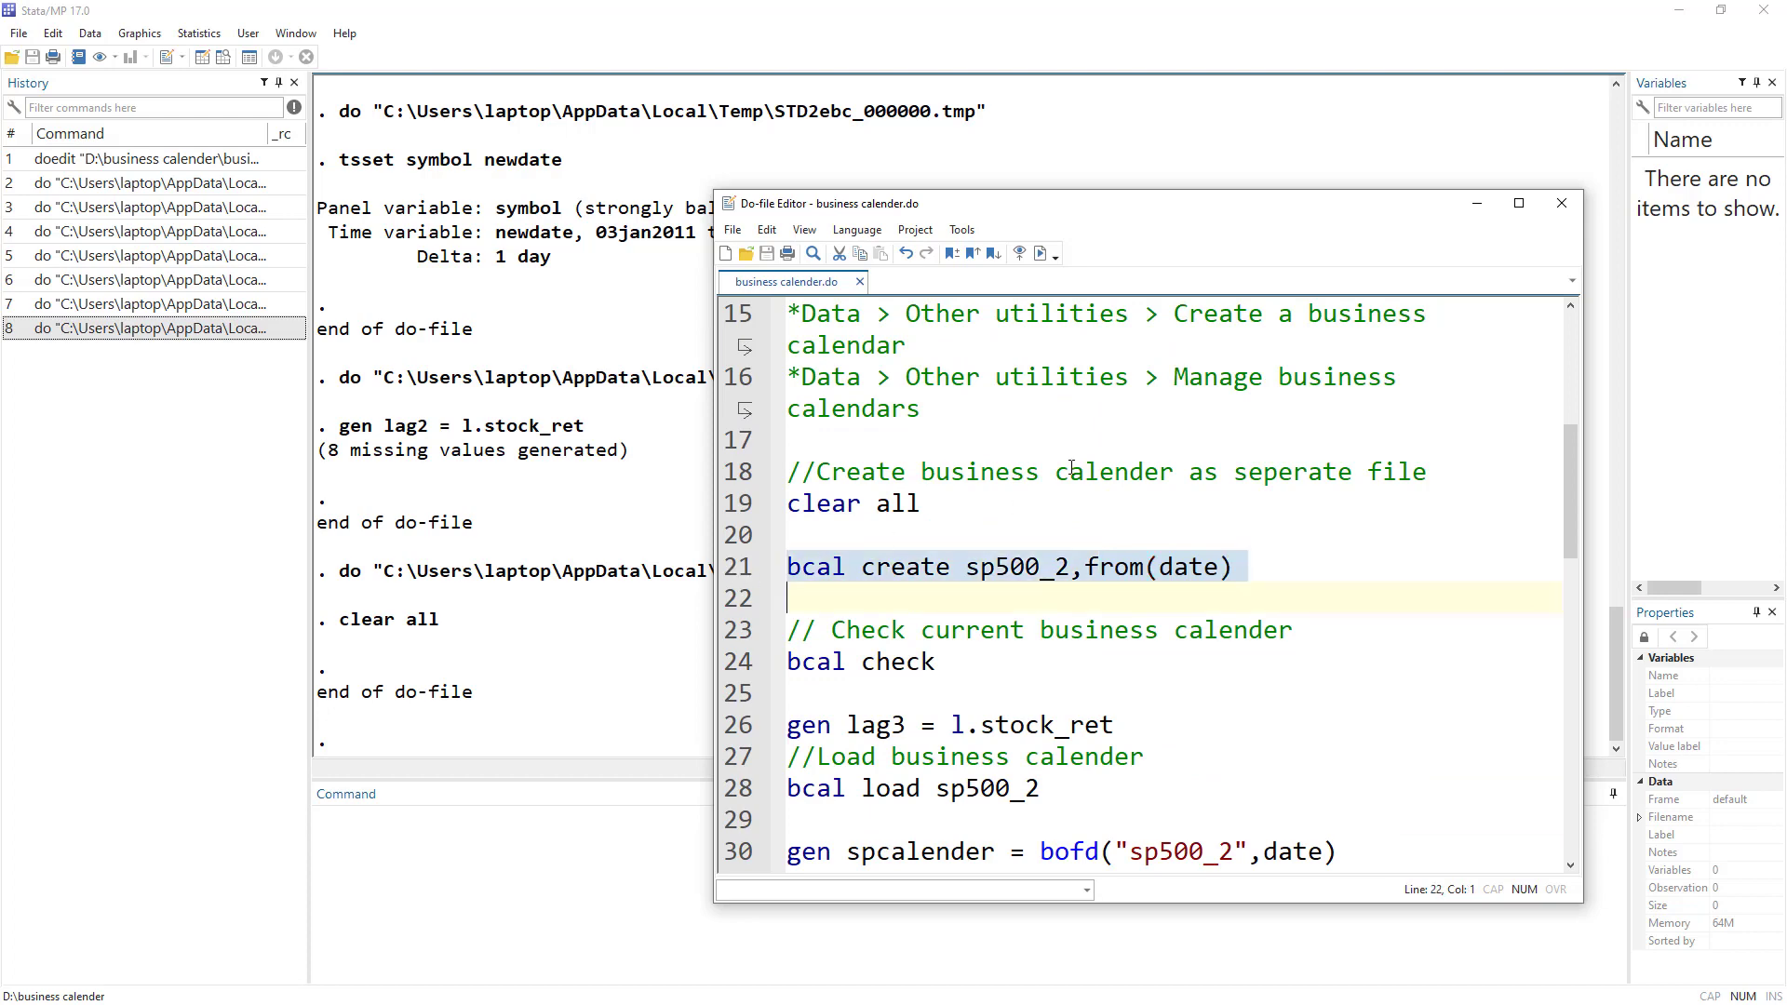
Reload example.dta by running line 1 of the do-file.
scroll(922, 533, up, 3)
scroll(922, 532, up, 2)
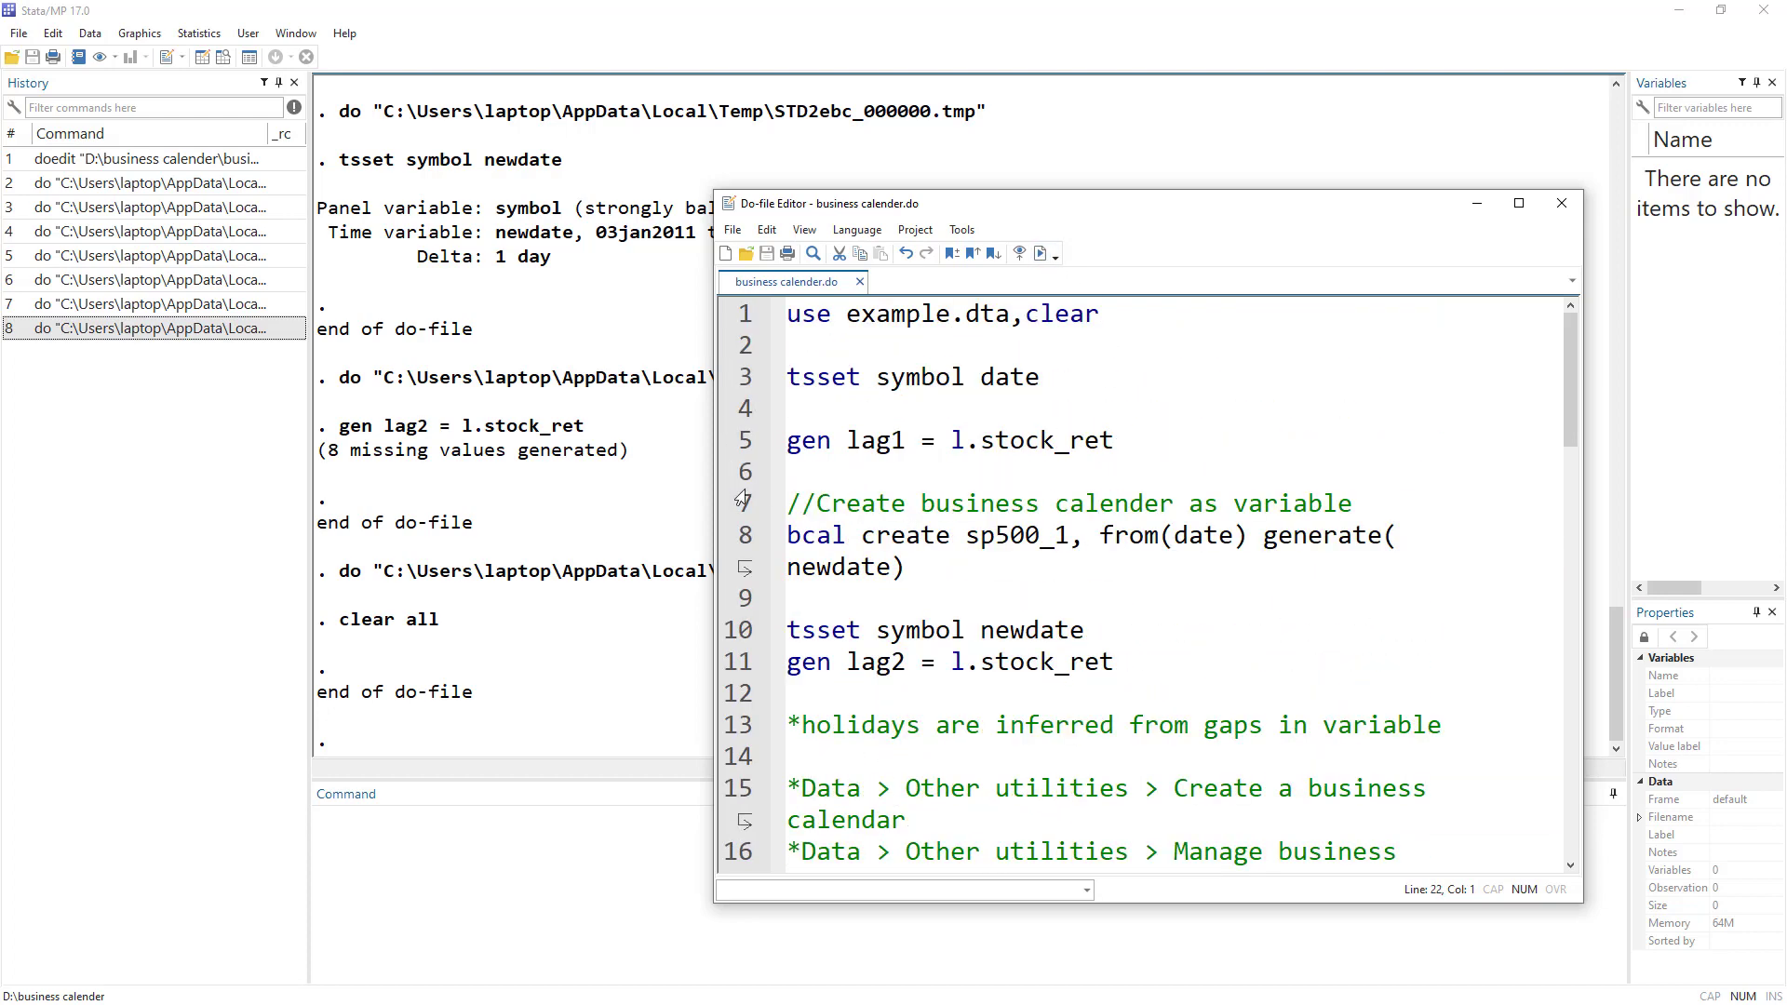
click(759, 315)
click(1041, 253)
Create the sp500_2 business calendar with bcal create sp500_2, from(date).
scroll(952, 587, down, 6)
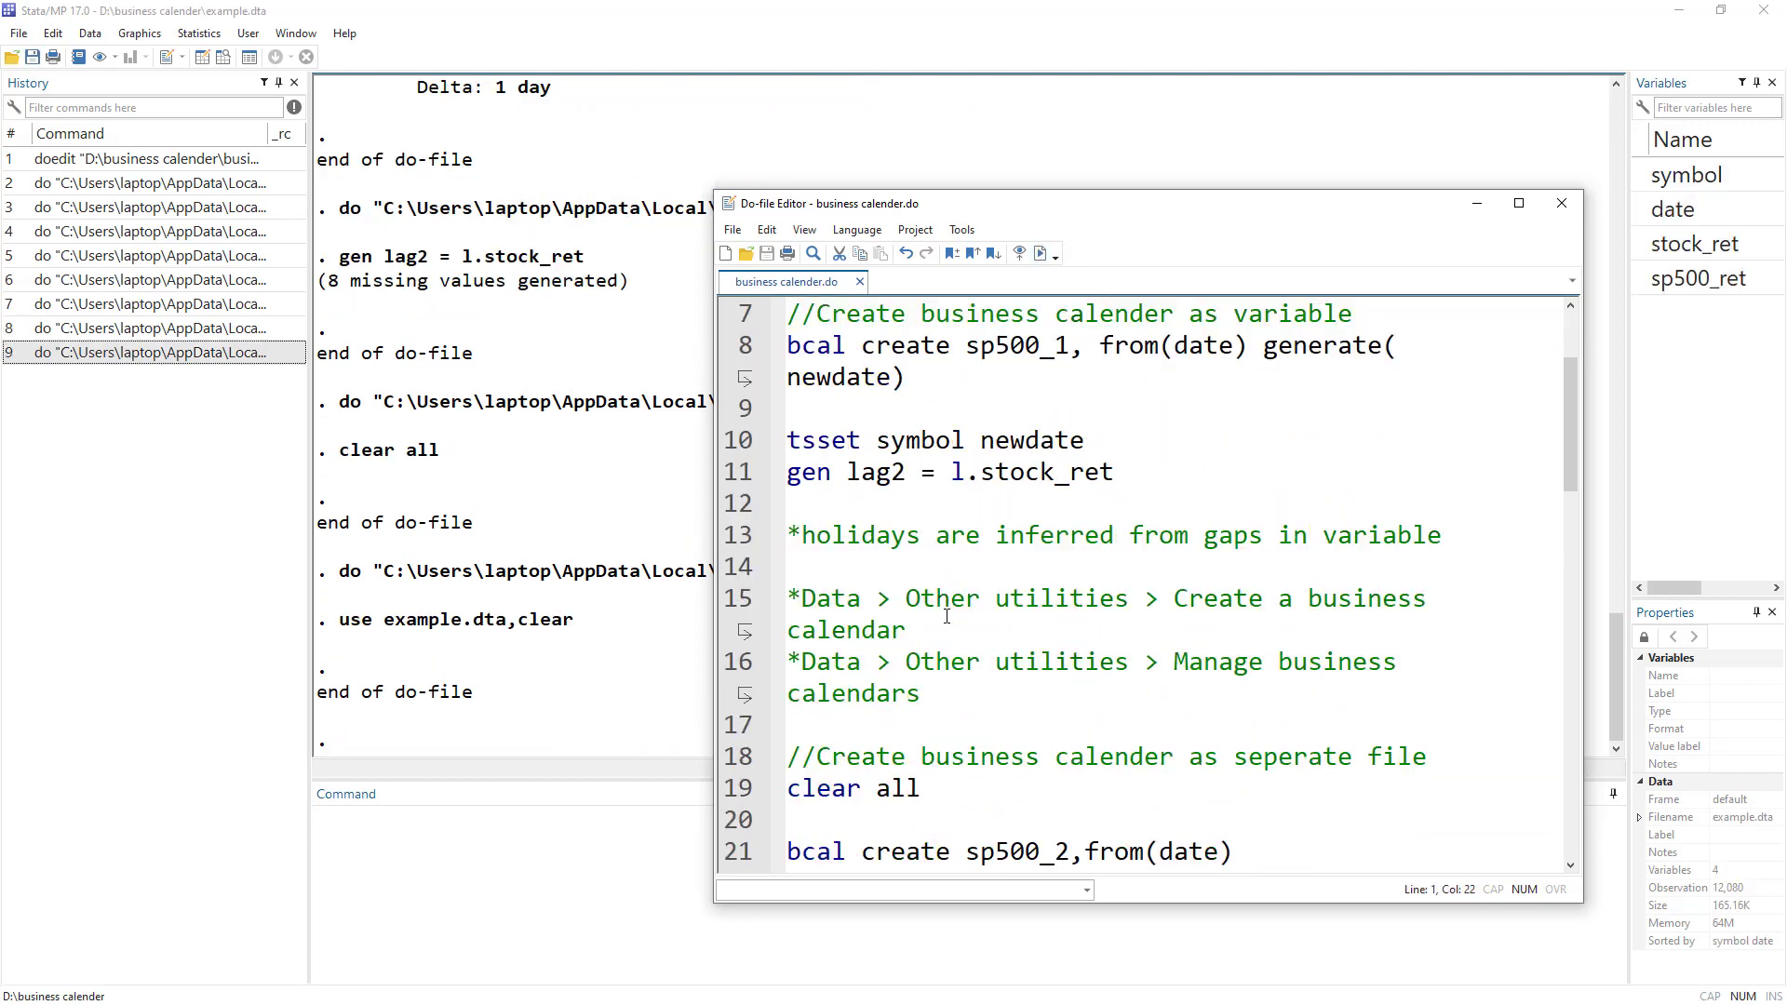
scroll(952, 588, up, 2)
scroll(952, 588, down, 1)
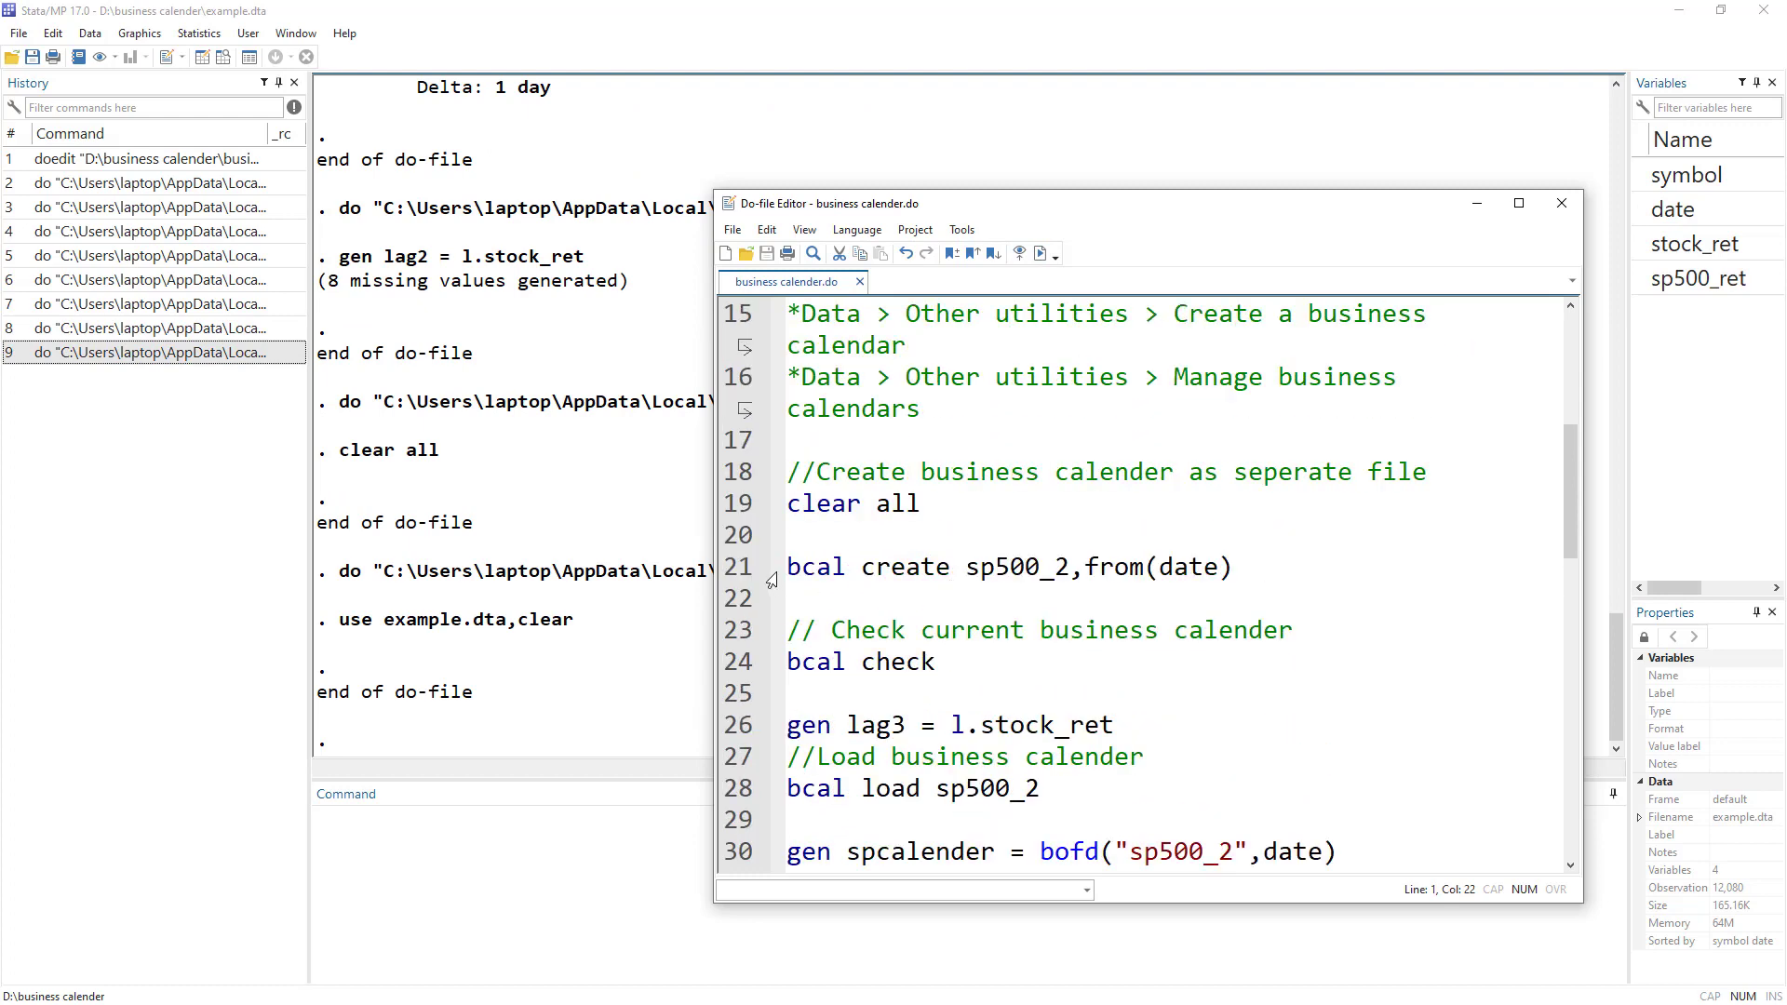
drag(771, 581, 1233, 568)
click(1042, 253)
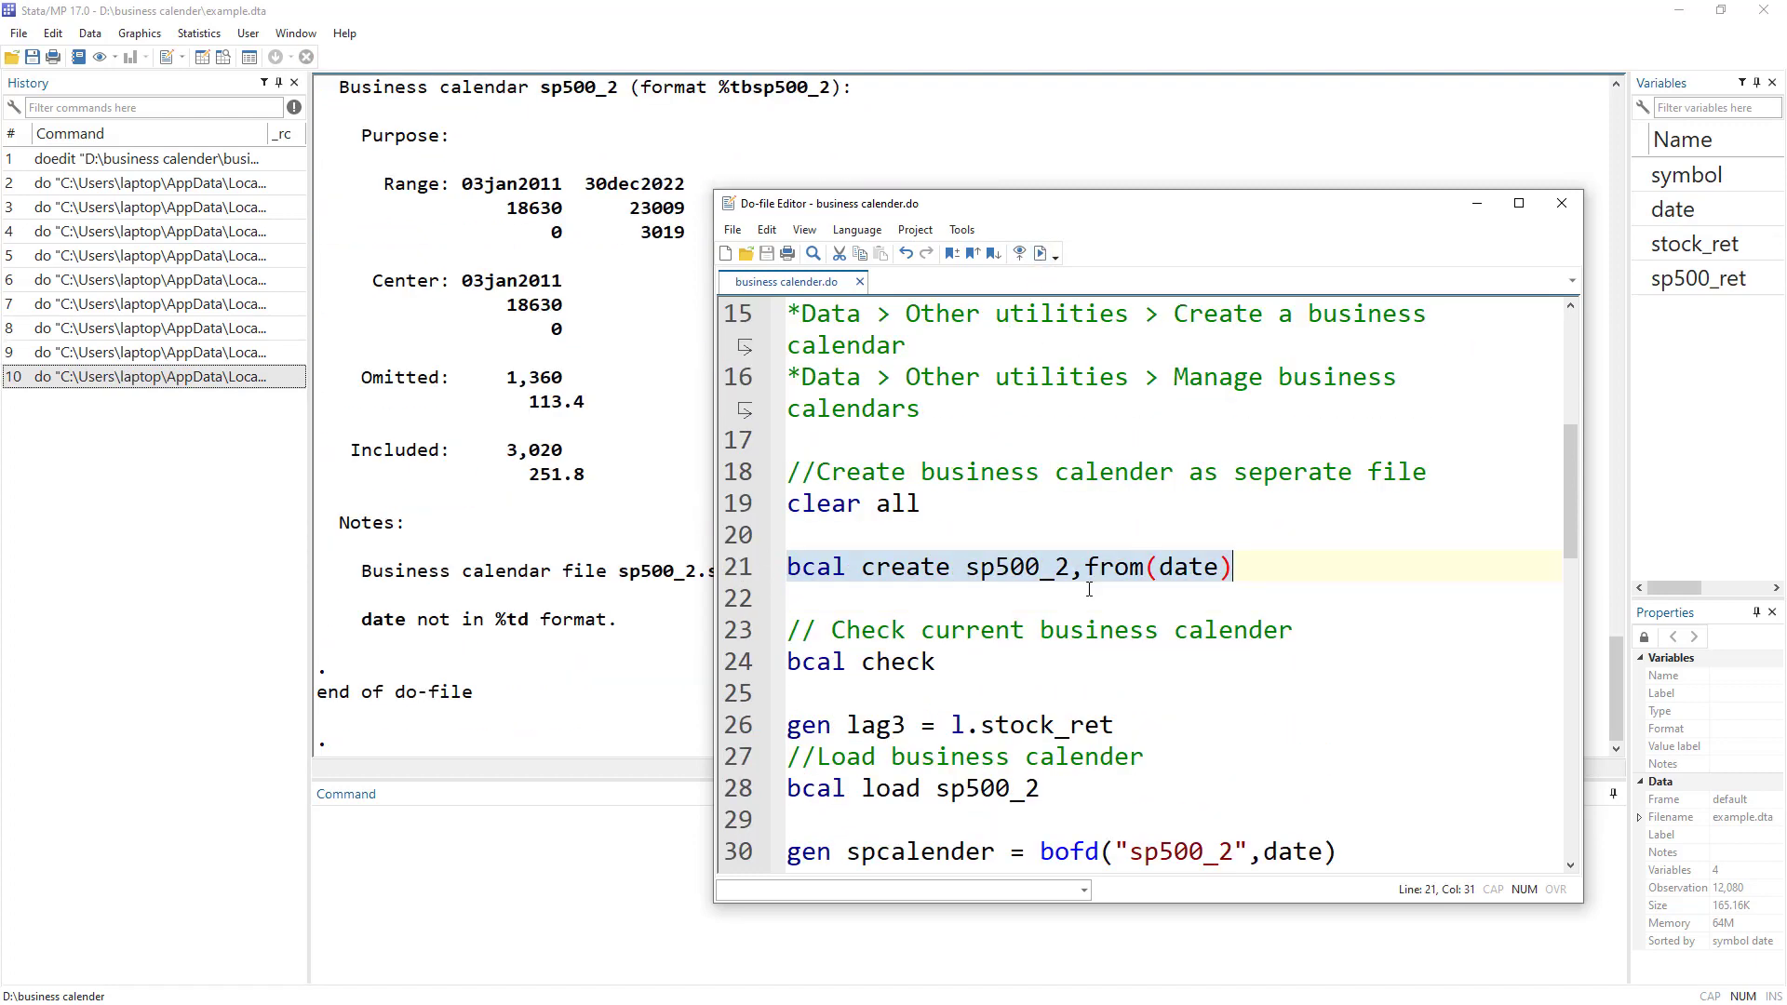
scroll(587, 410, up, 4)
click(558, 409)
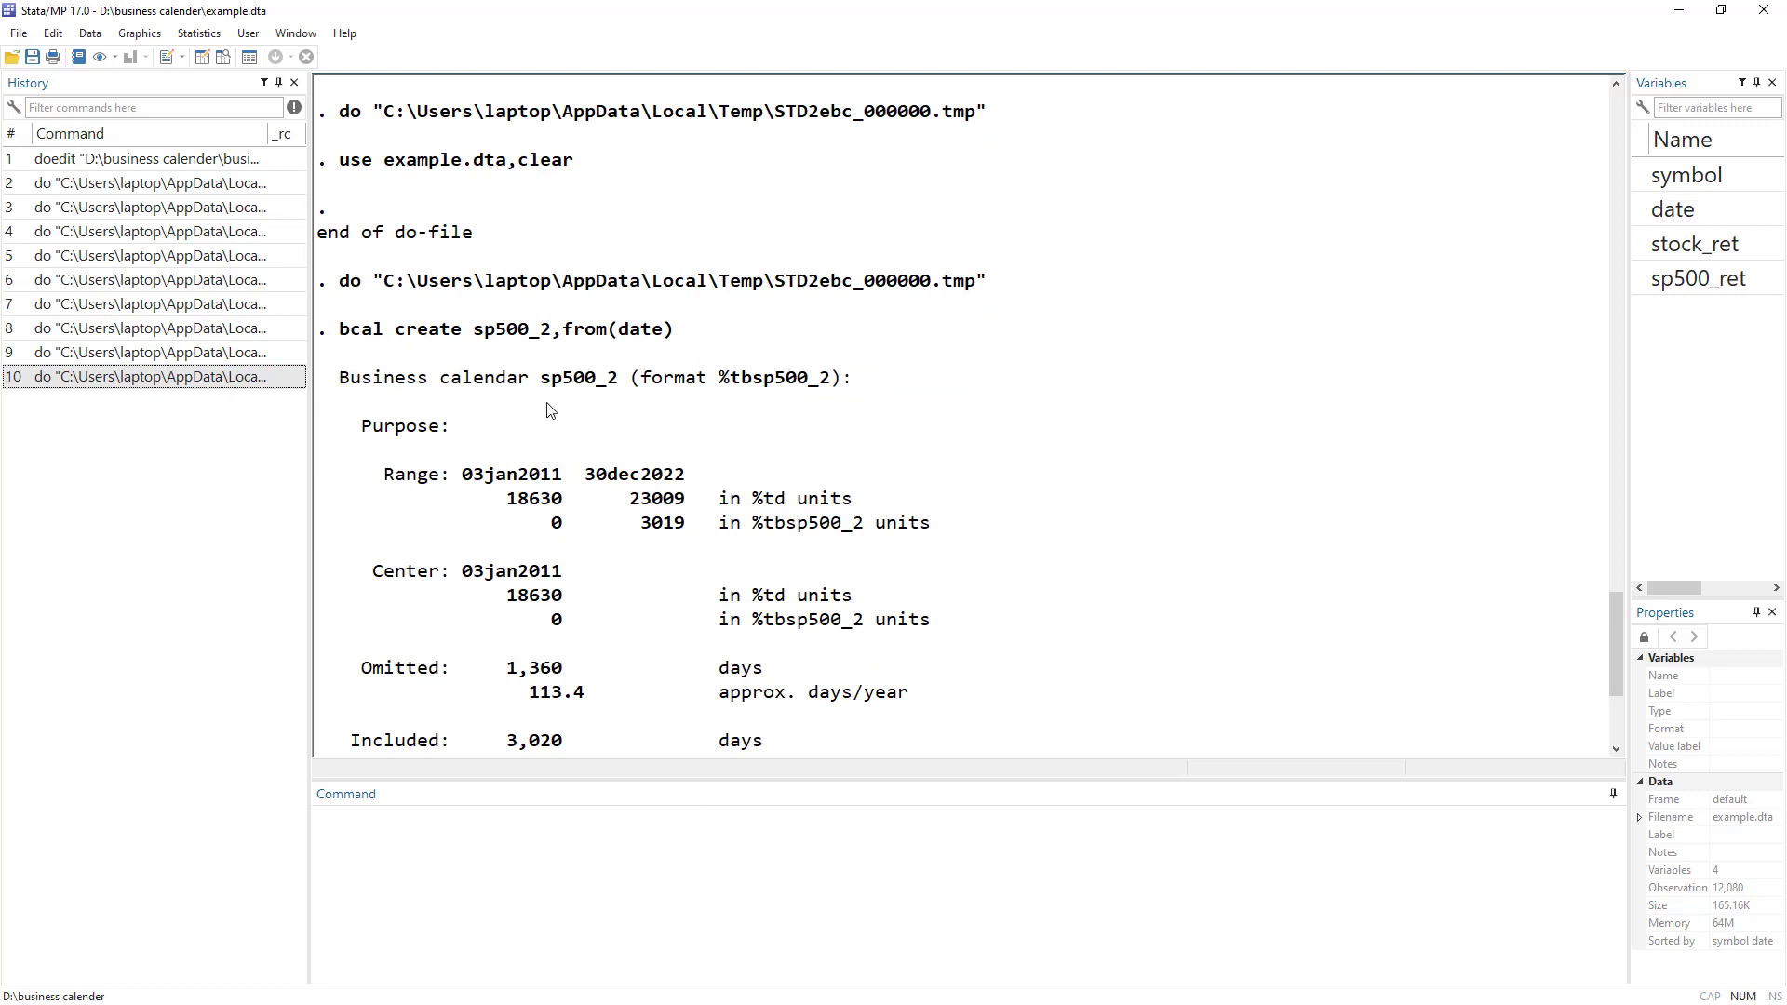
drag(354, 428, 514, 415)
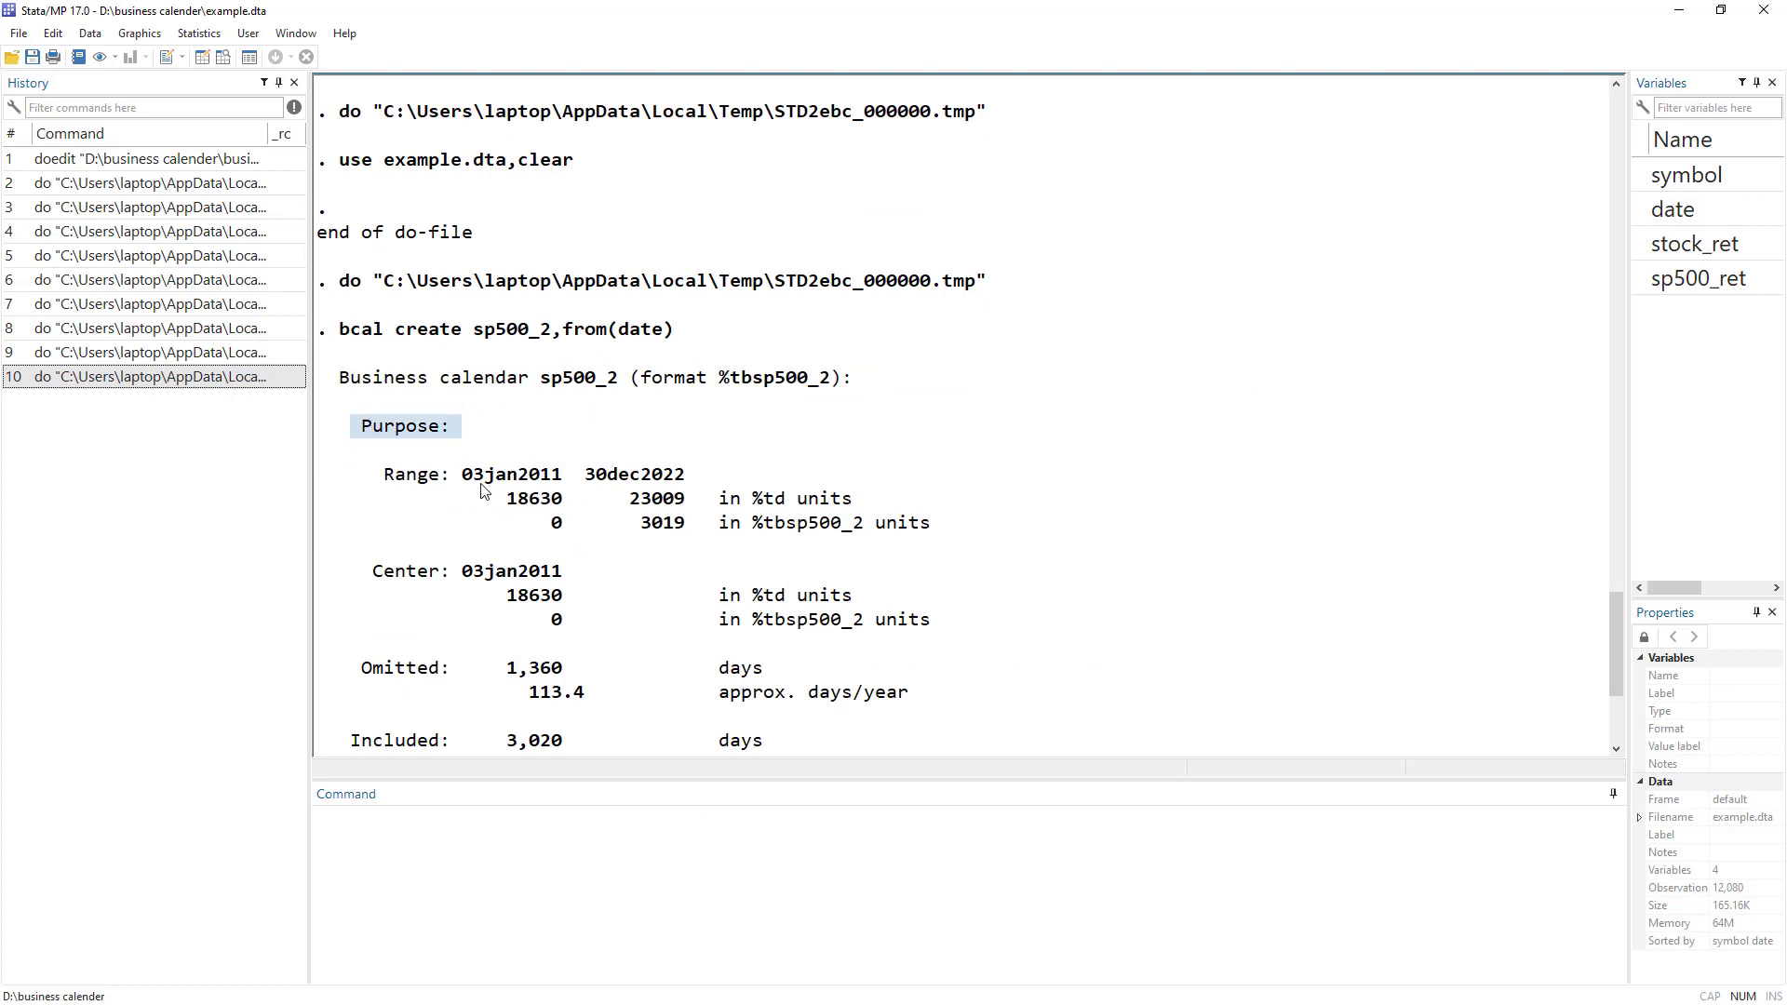
drag(386, 476, 704, 472)
scroll(639, 593, down, 1)
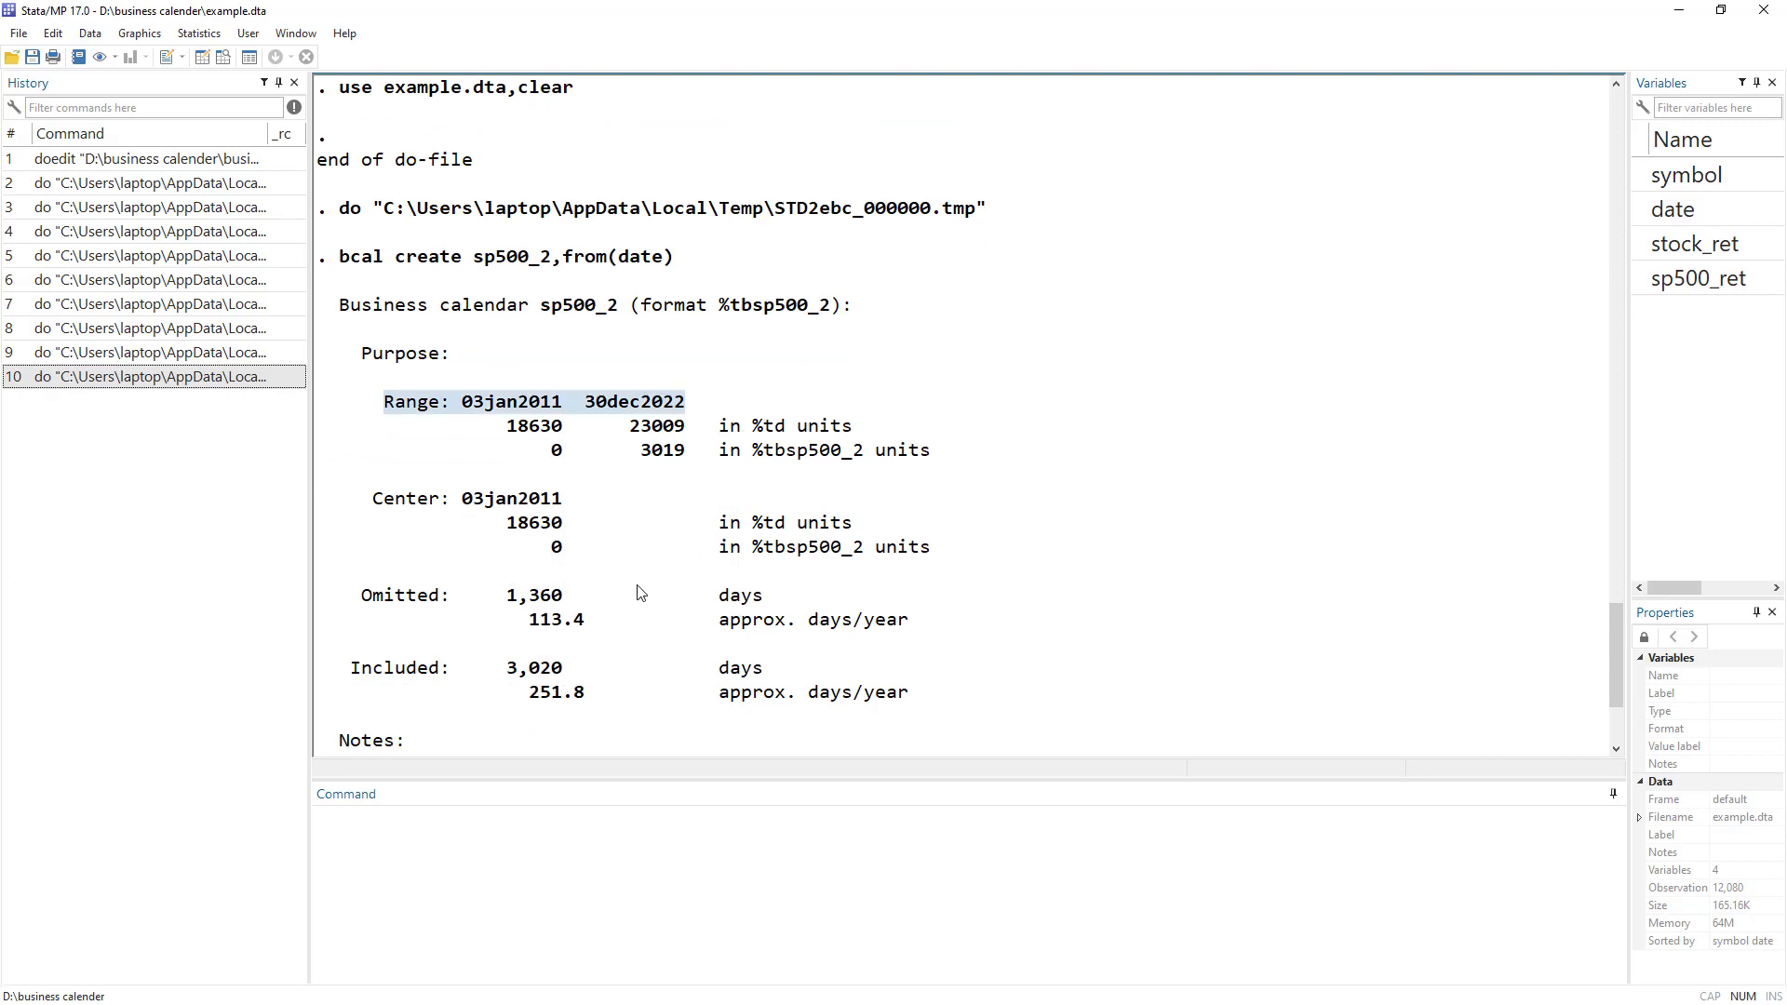
drag(353, 596, 801, 614)
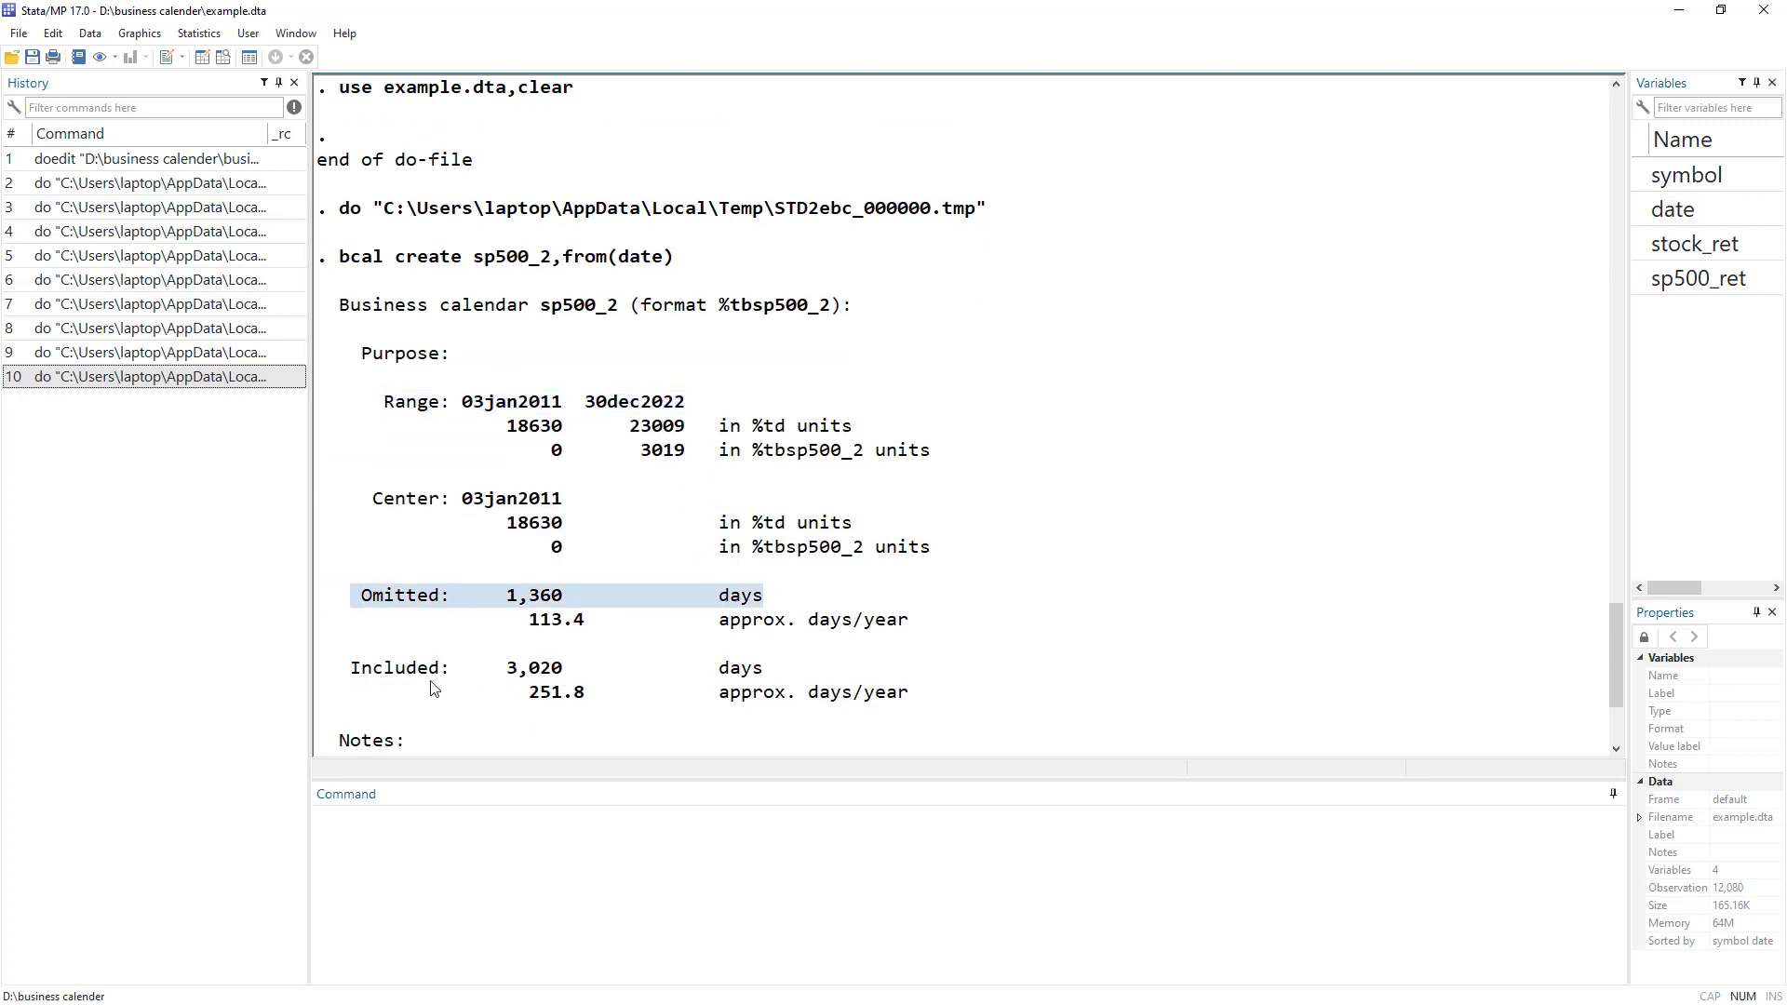
drag(395, 668, 718, 674)
scroll(577, 442, down, 3)
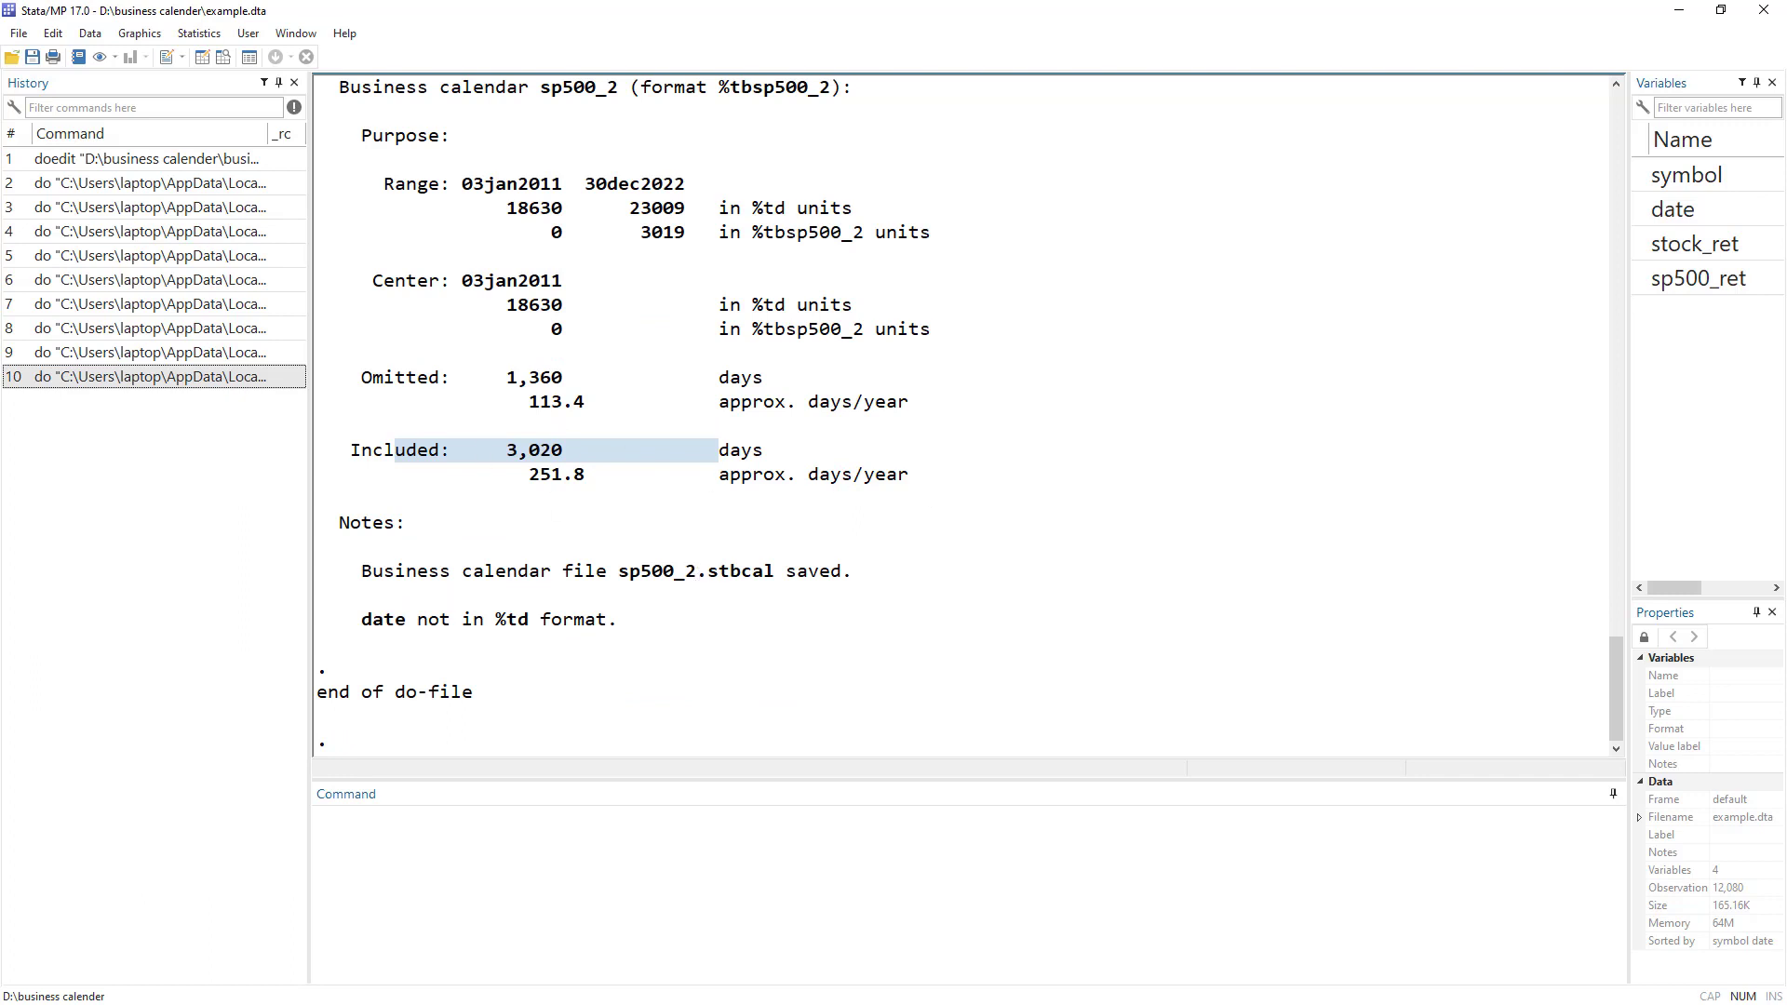
key(alt+Tab)
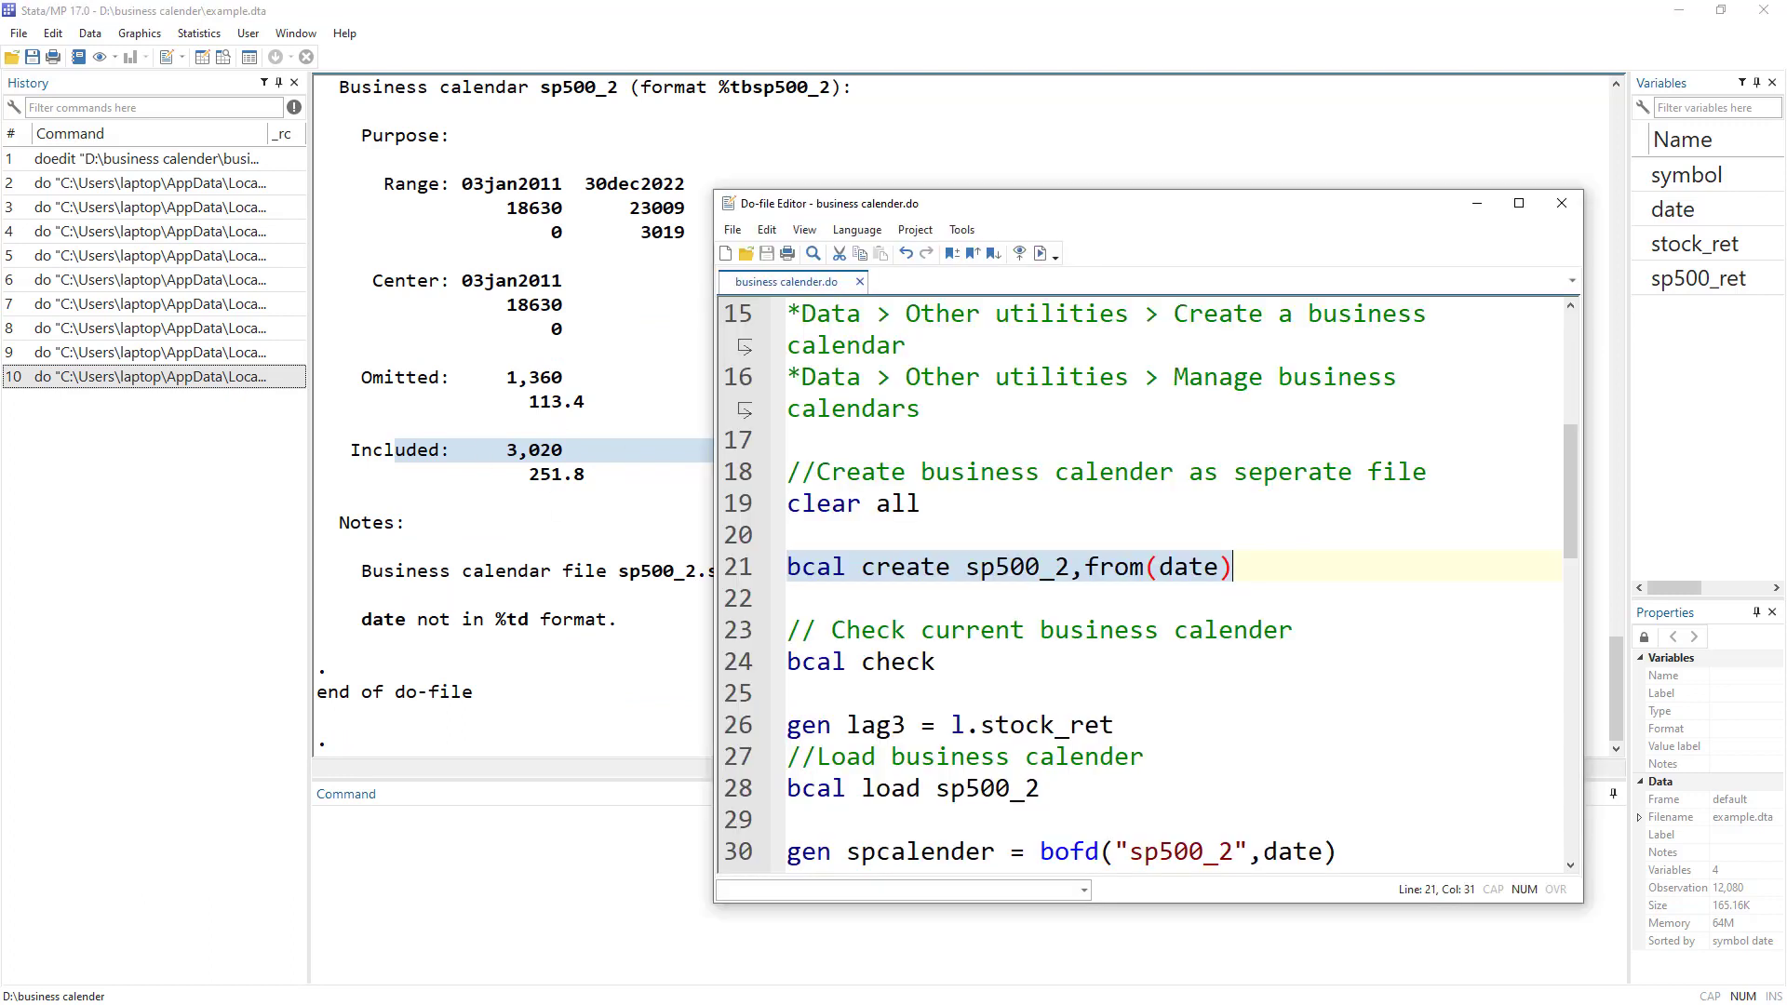
Run bcal check, generate lag3 = l.stock_ret, and view lag3 in the Data Editor.
click(743, 671)
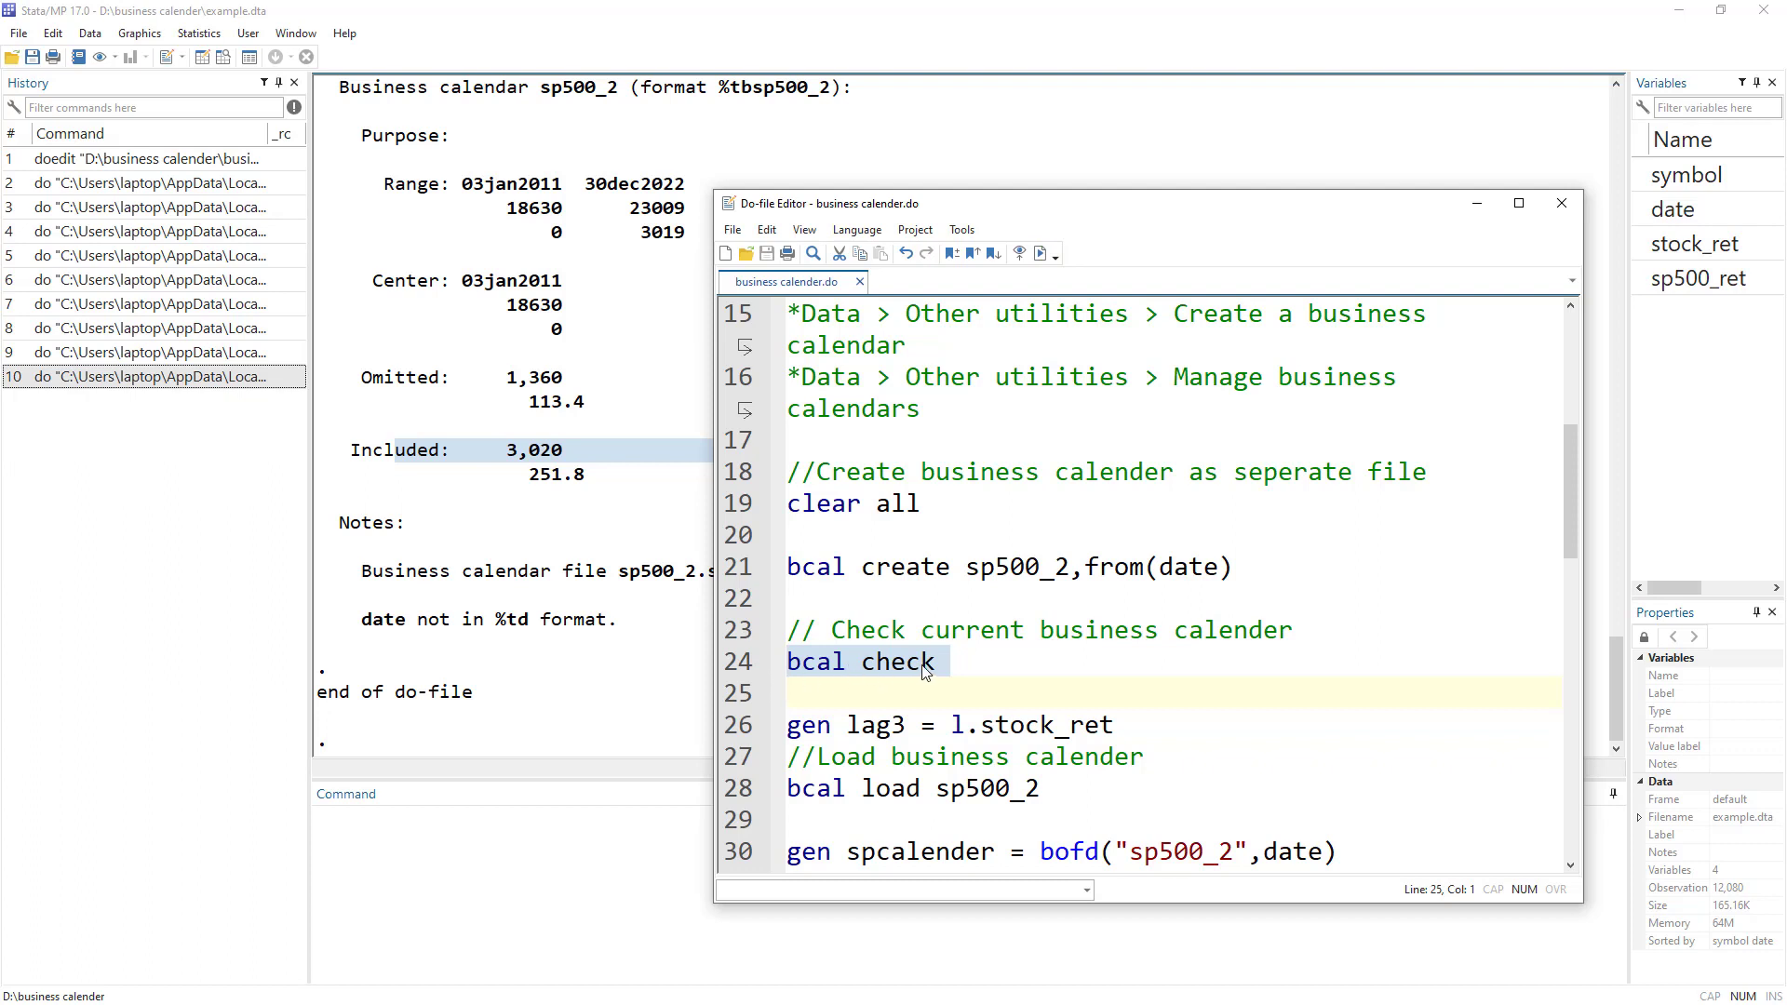
click(1040, 253)
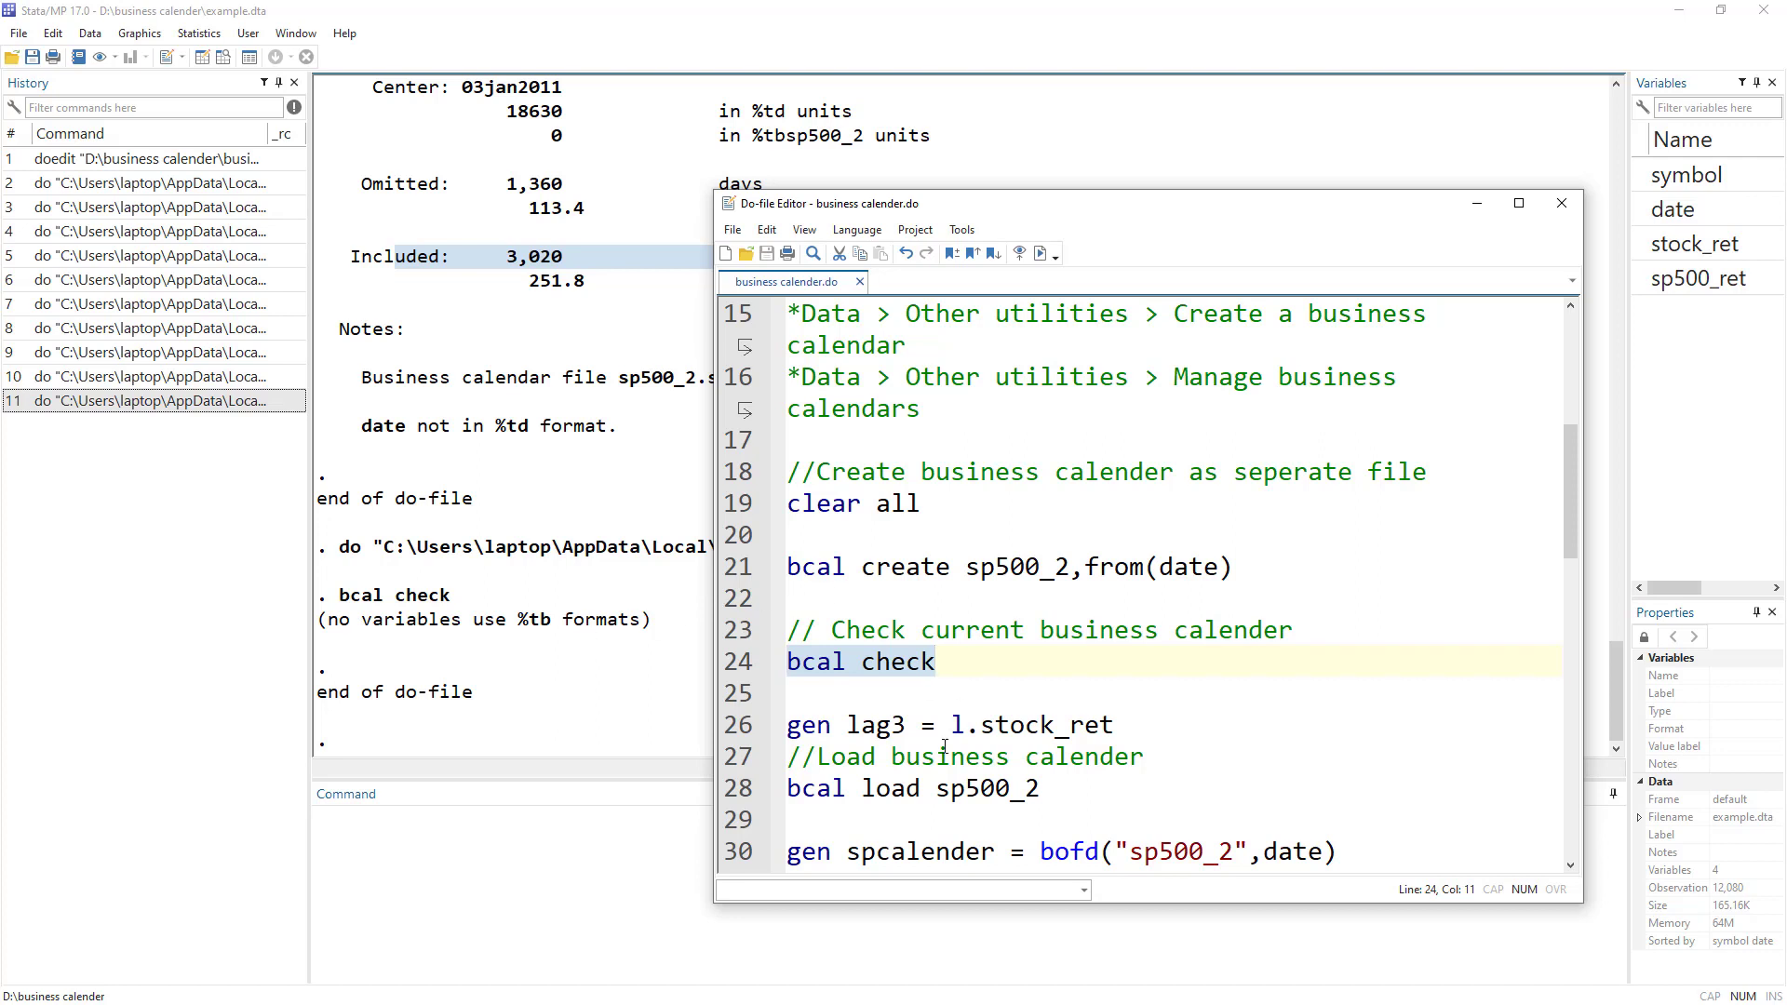
click(734, 730)
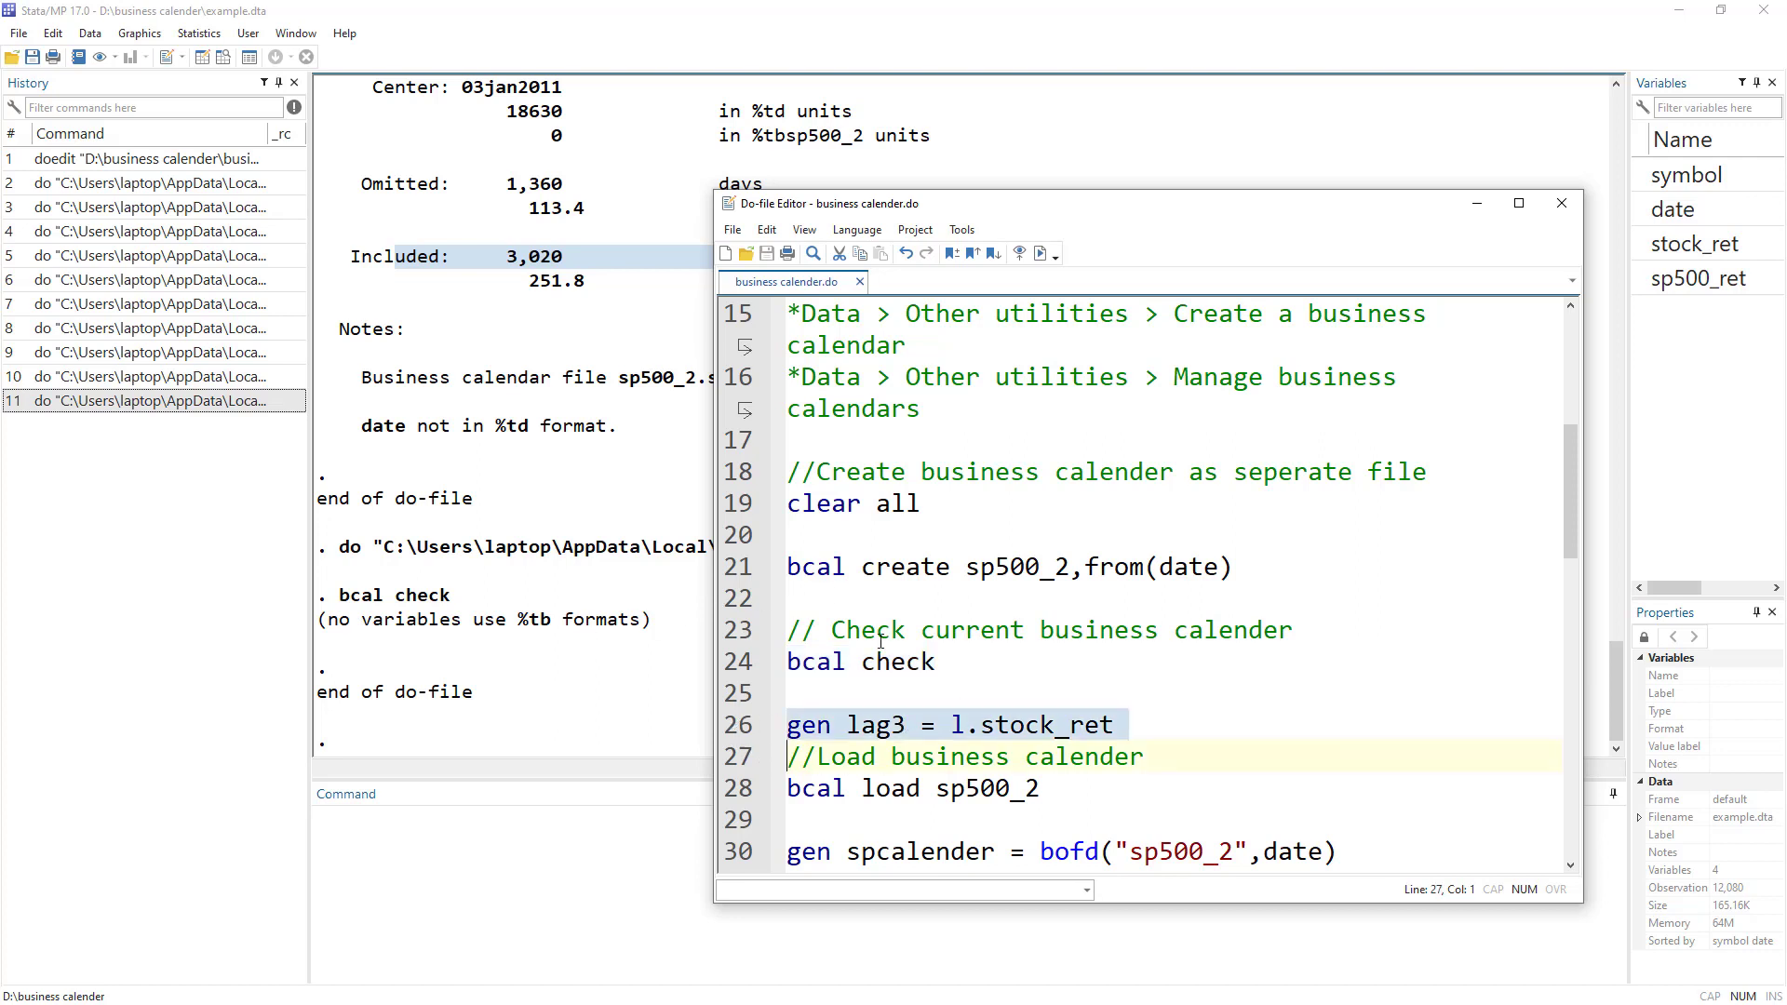
click(1041, 253)
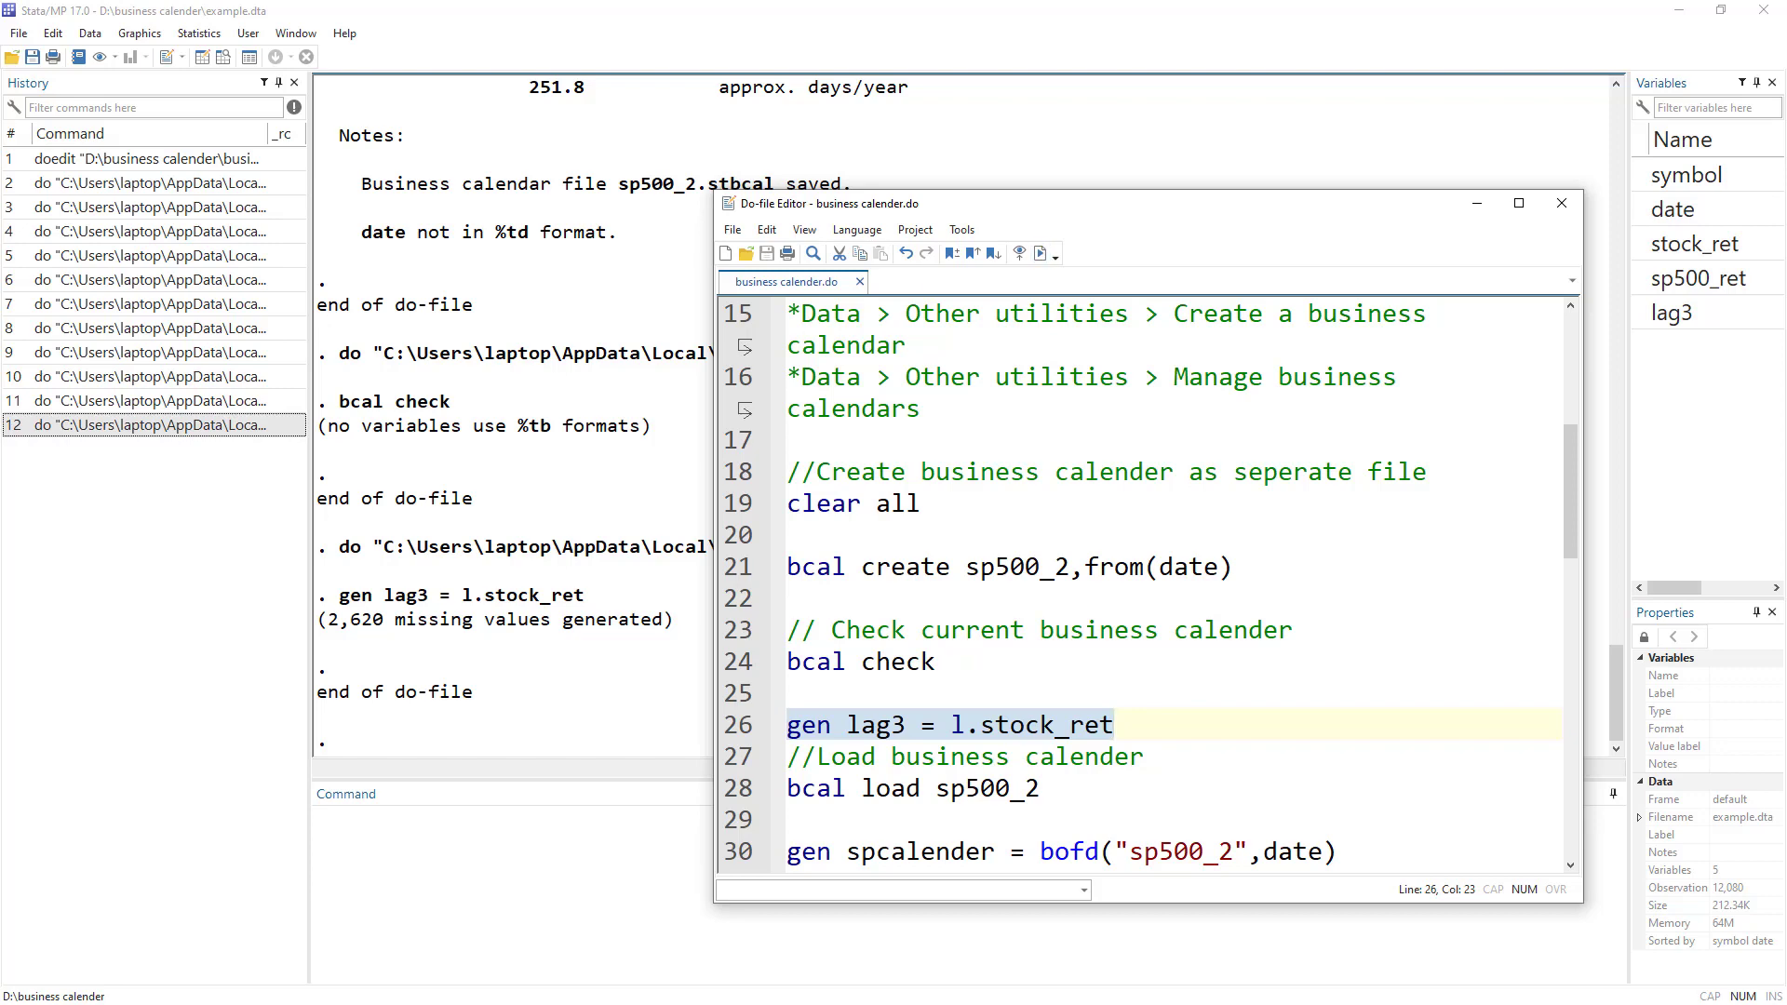
click(202, 58)
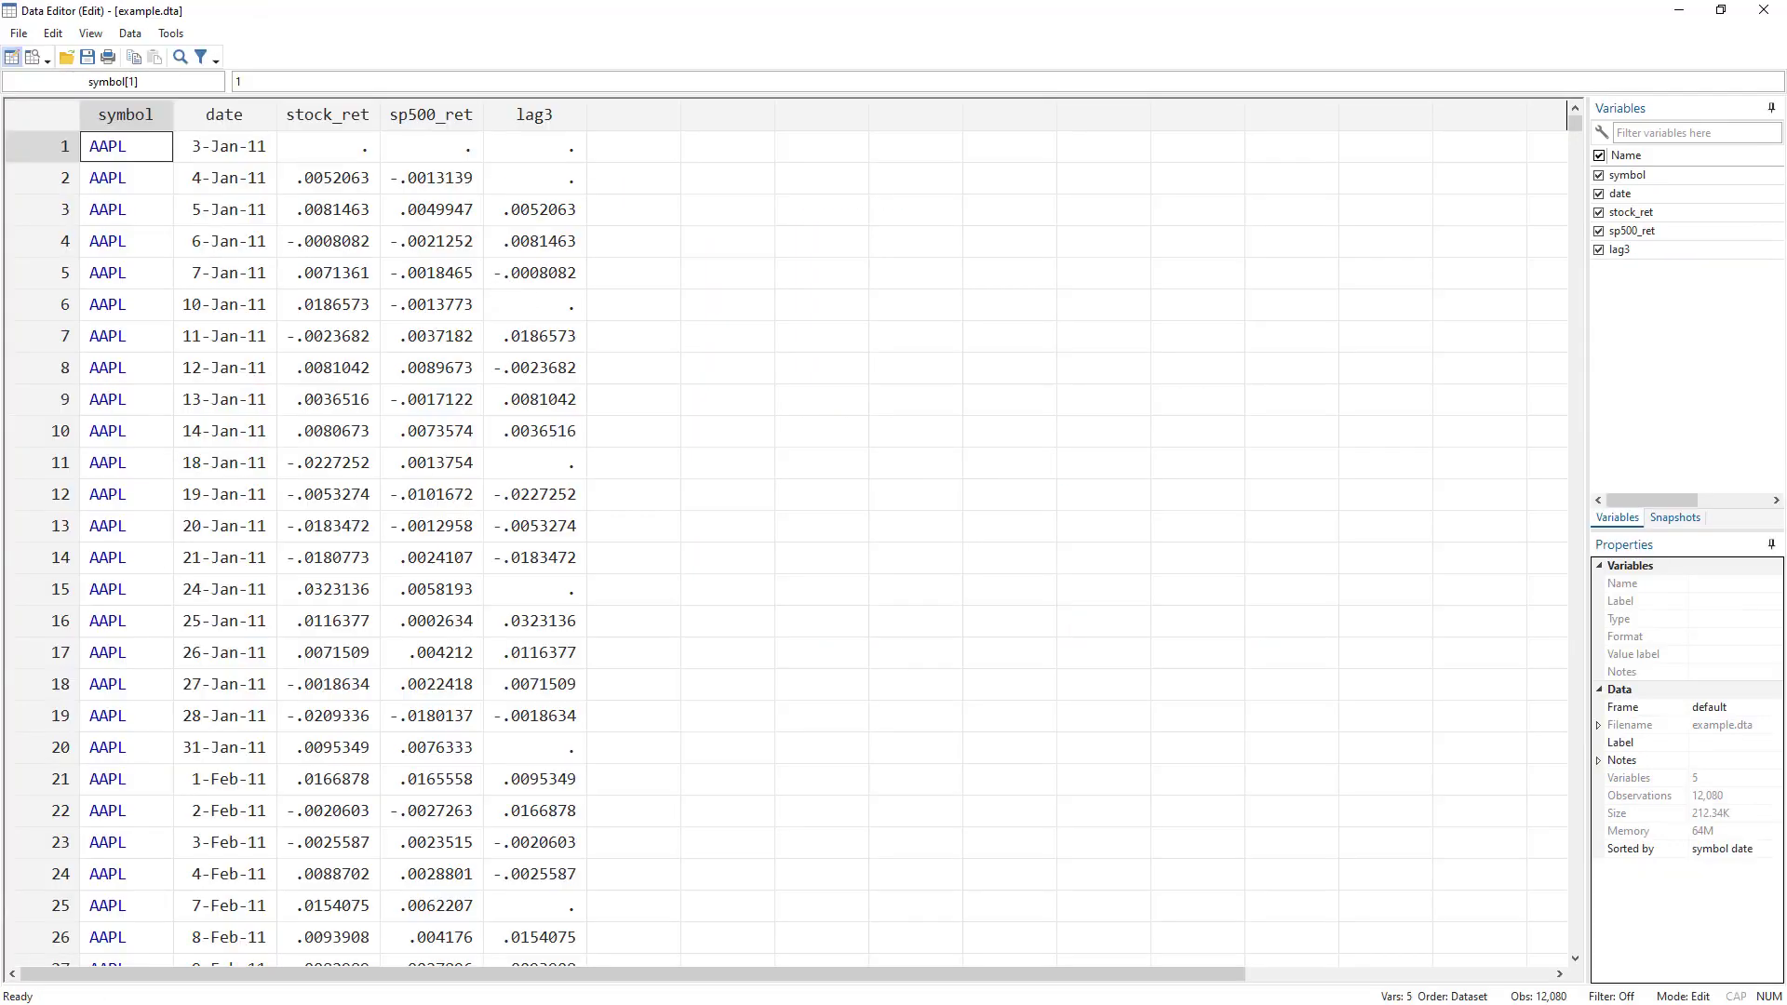
Highlight sp500_2 on the create and load lines, then show the saved .stbcal files.
key(alt+Tab)
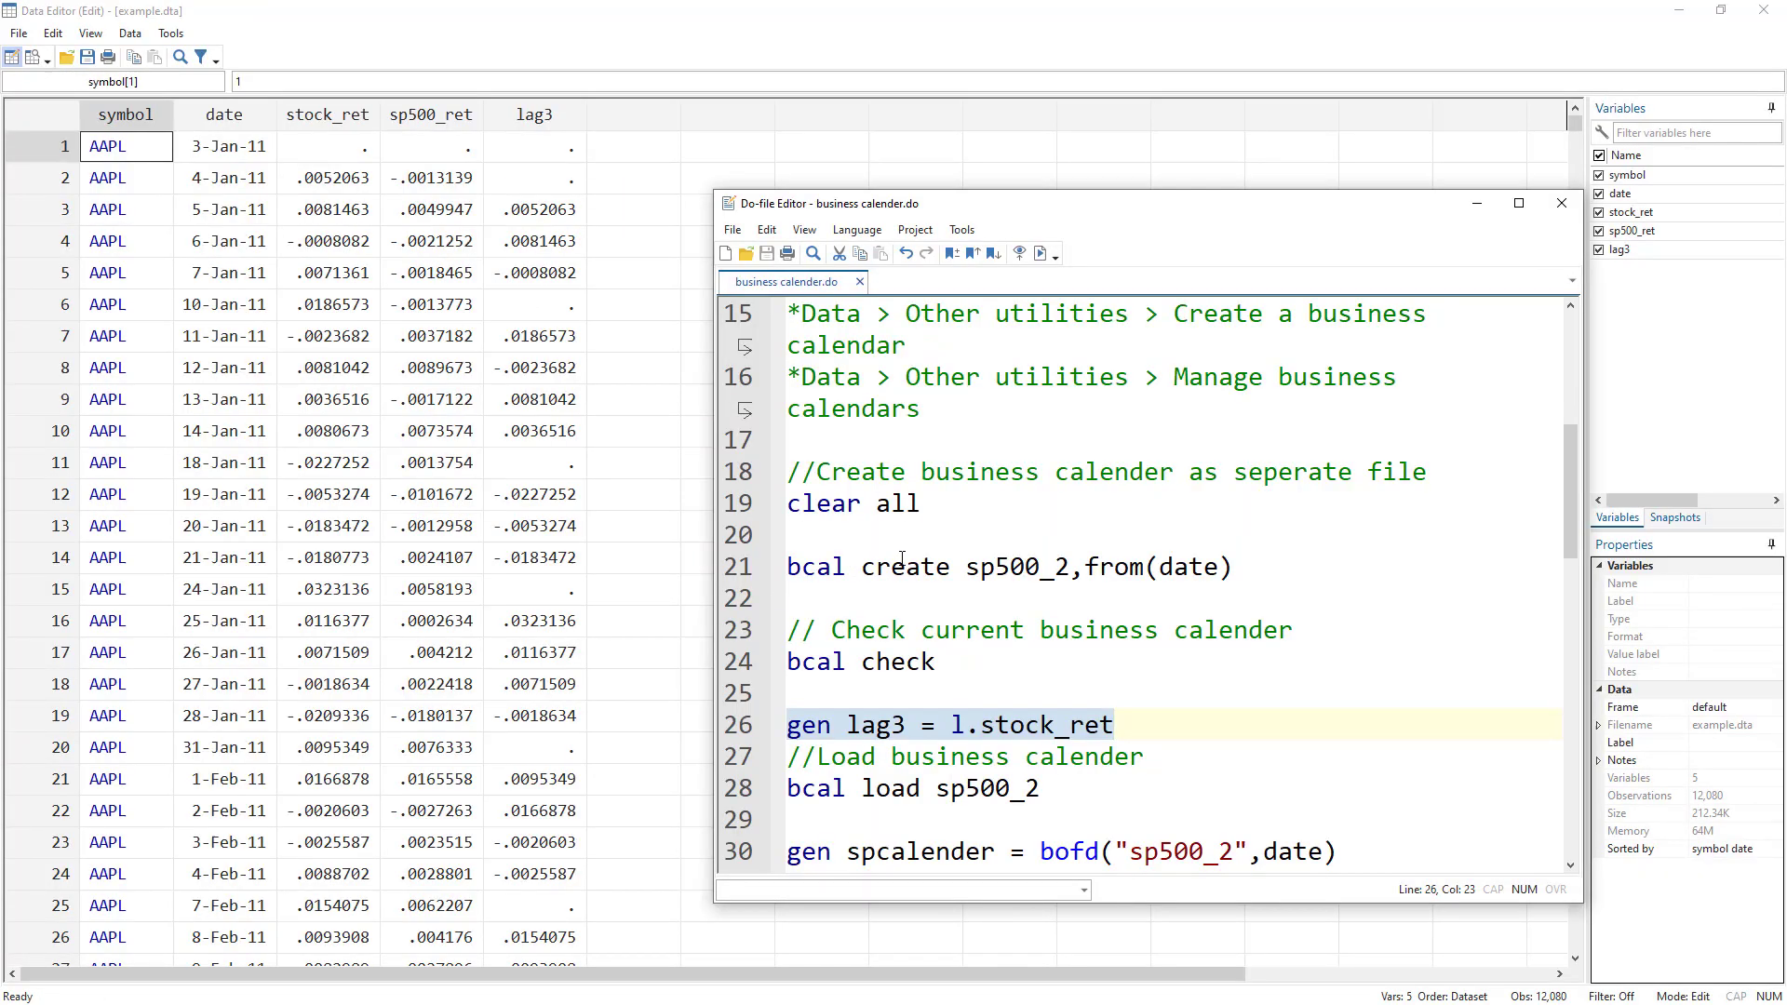
scroll(901, 556, down, 1)
key(alt+Tab)
key(alt+Tab)
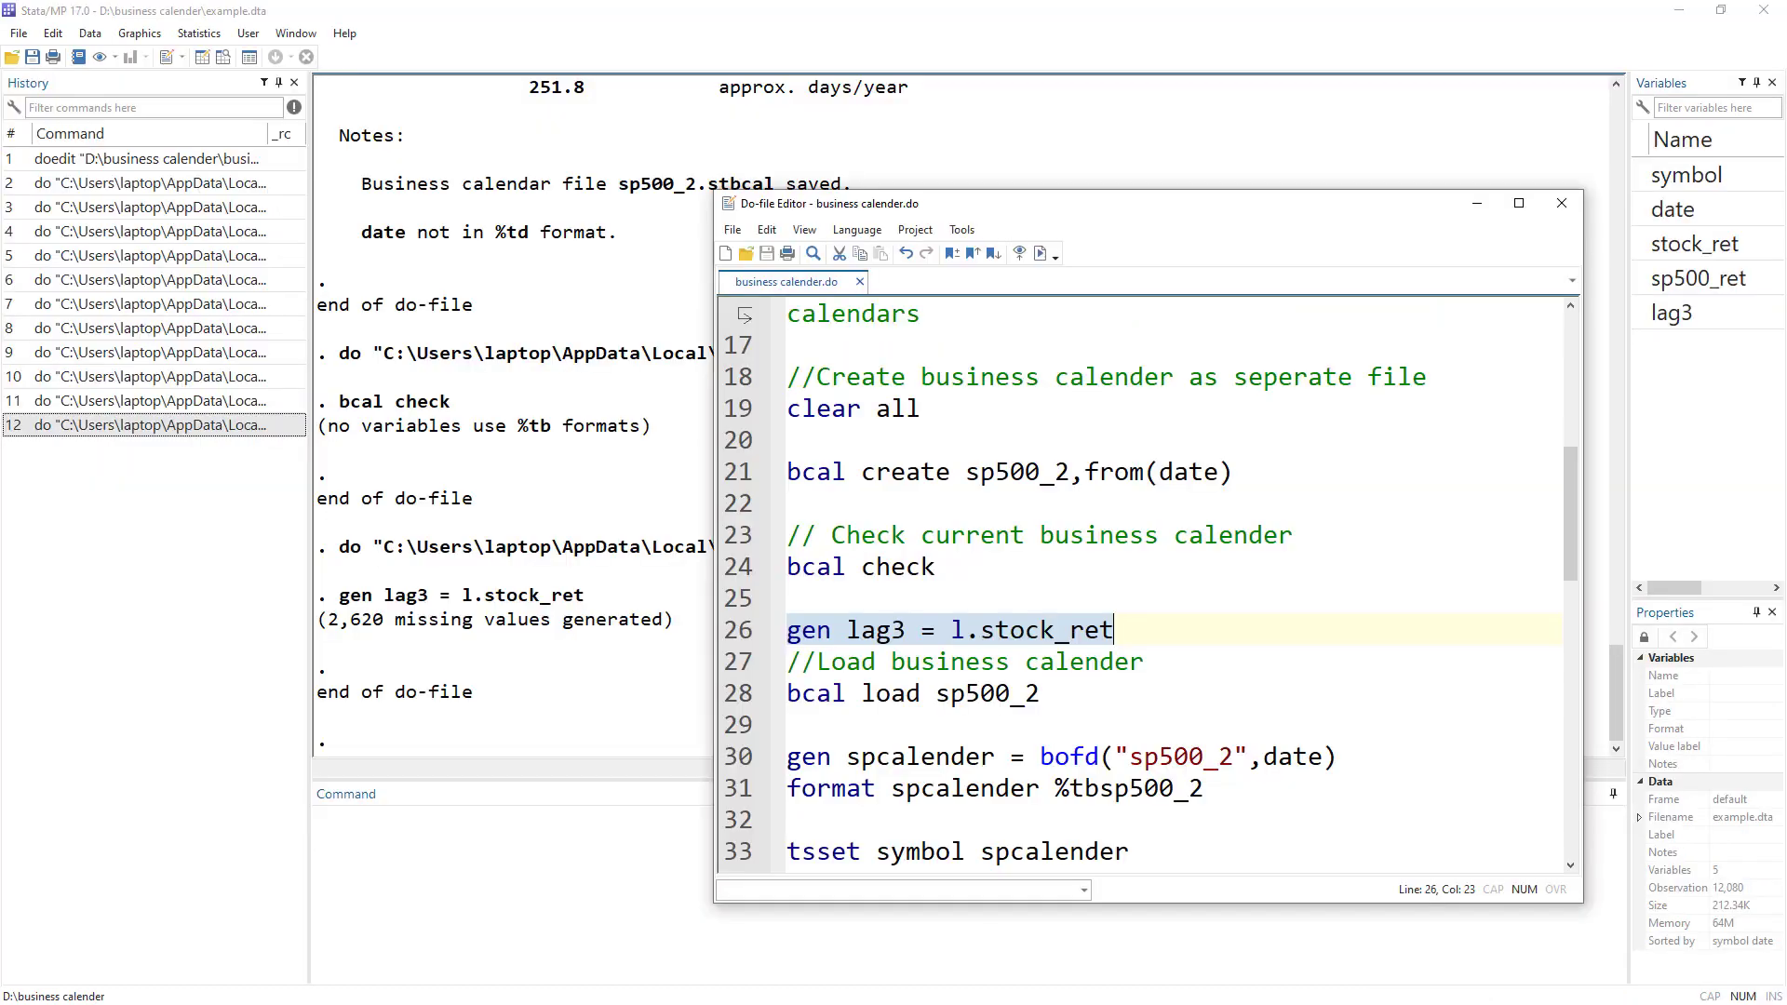
triple_click(844, 693)
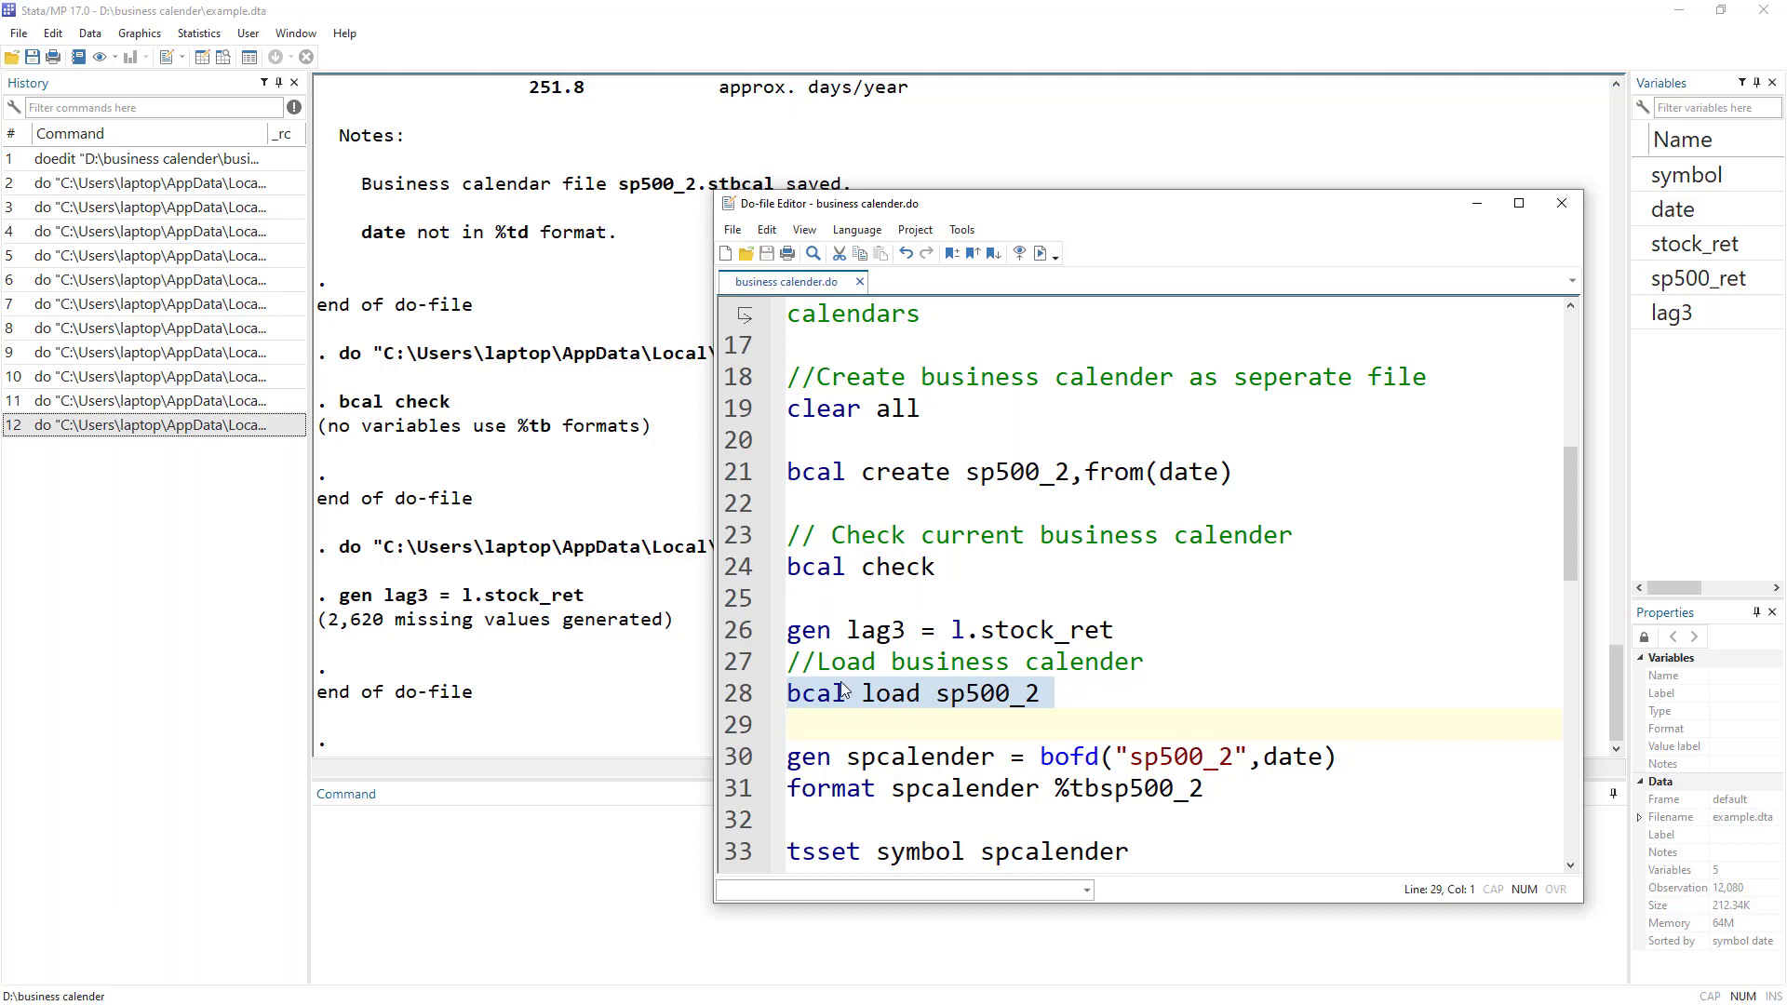
drag(968, 472, 1075, 477)
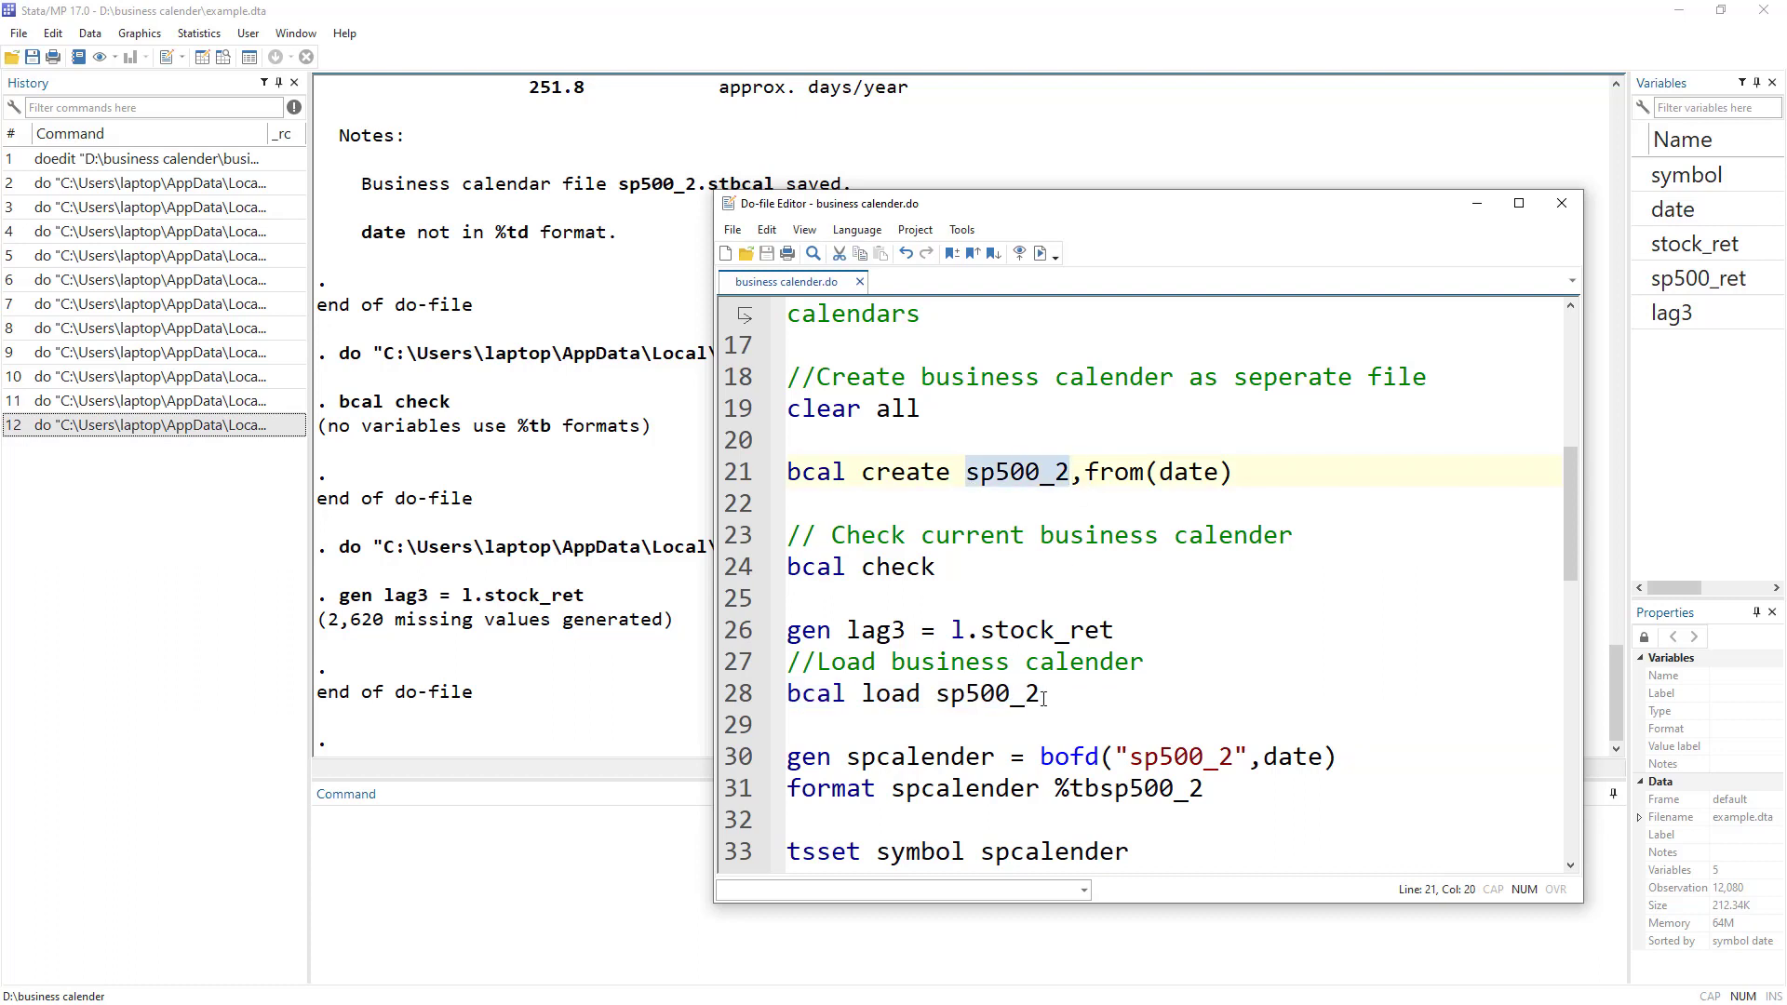
drag(1045, 699, 936, 694)
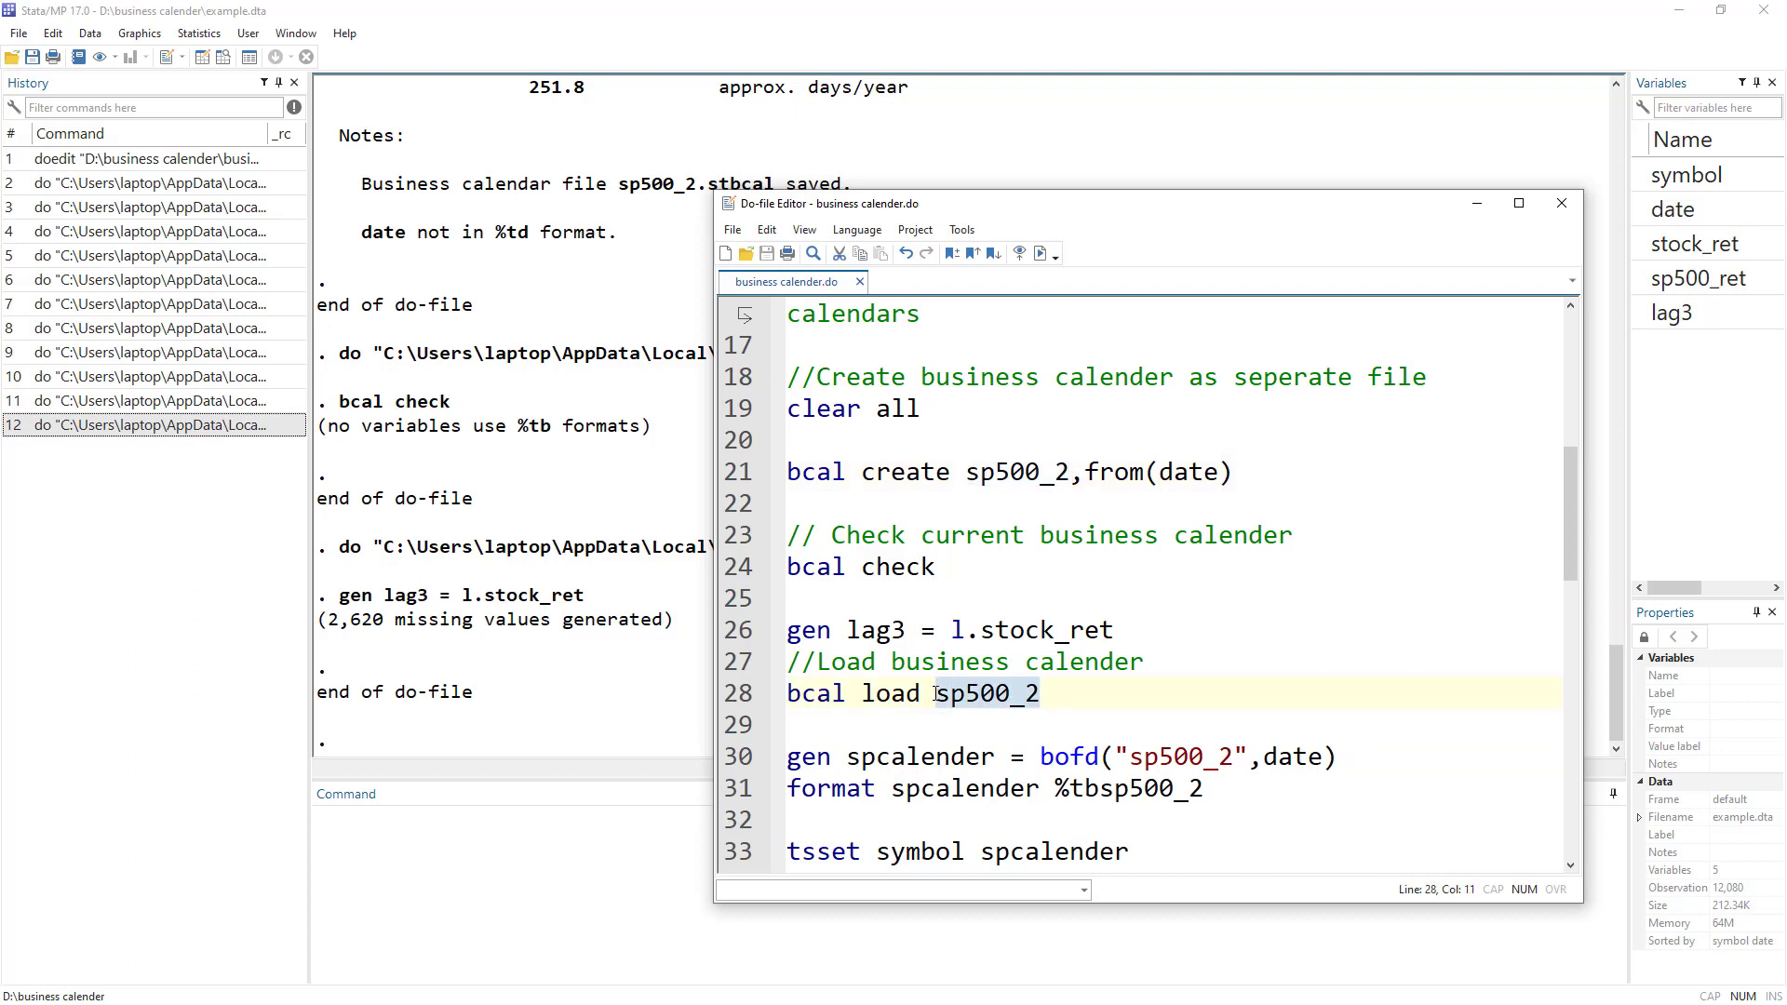
double_click(991, 697)
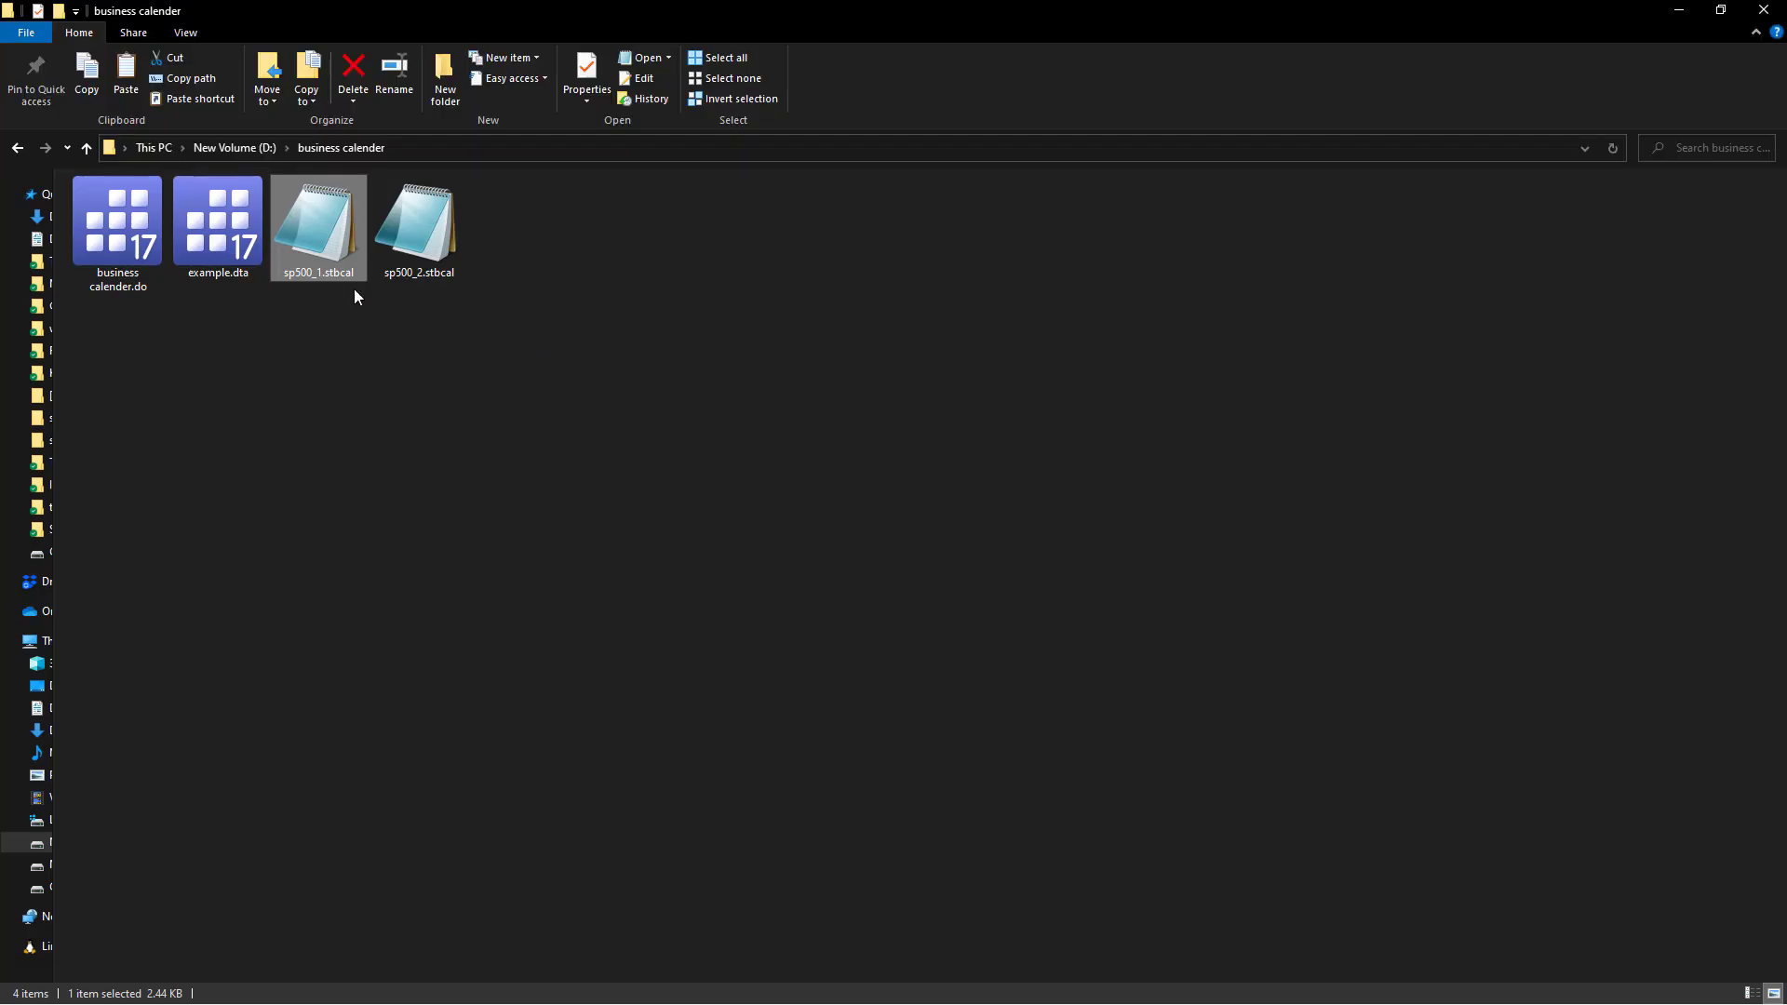
click(425, 249)
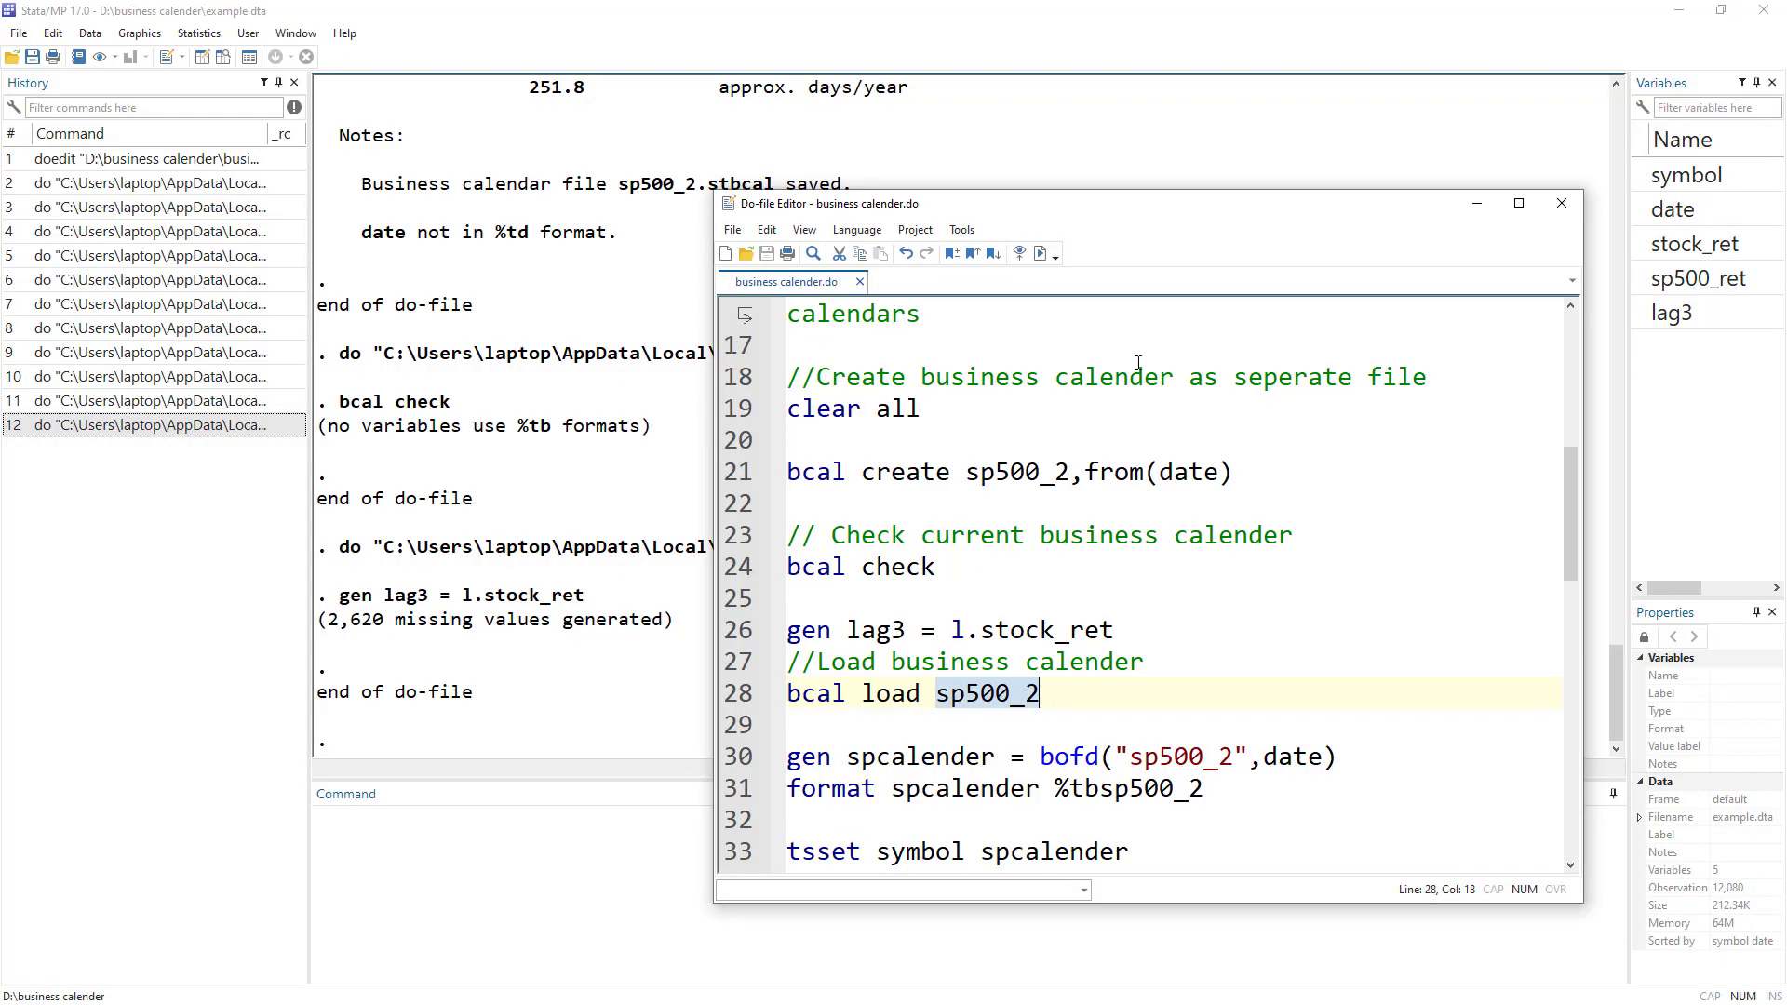
Load the sp500_2 calendar with bcal load sp500_2 and review the results.
click(733, 694)
click(1040, 253)
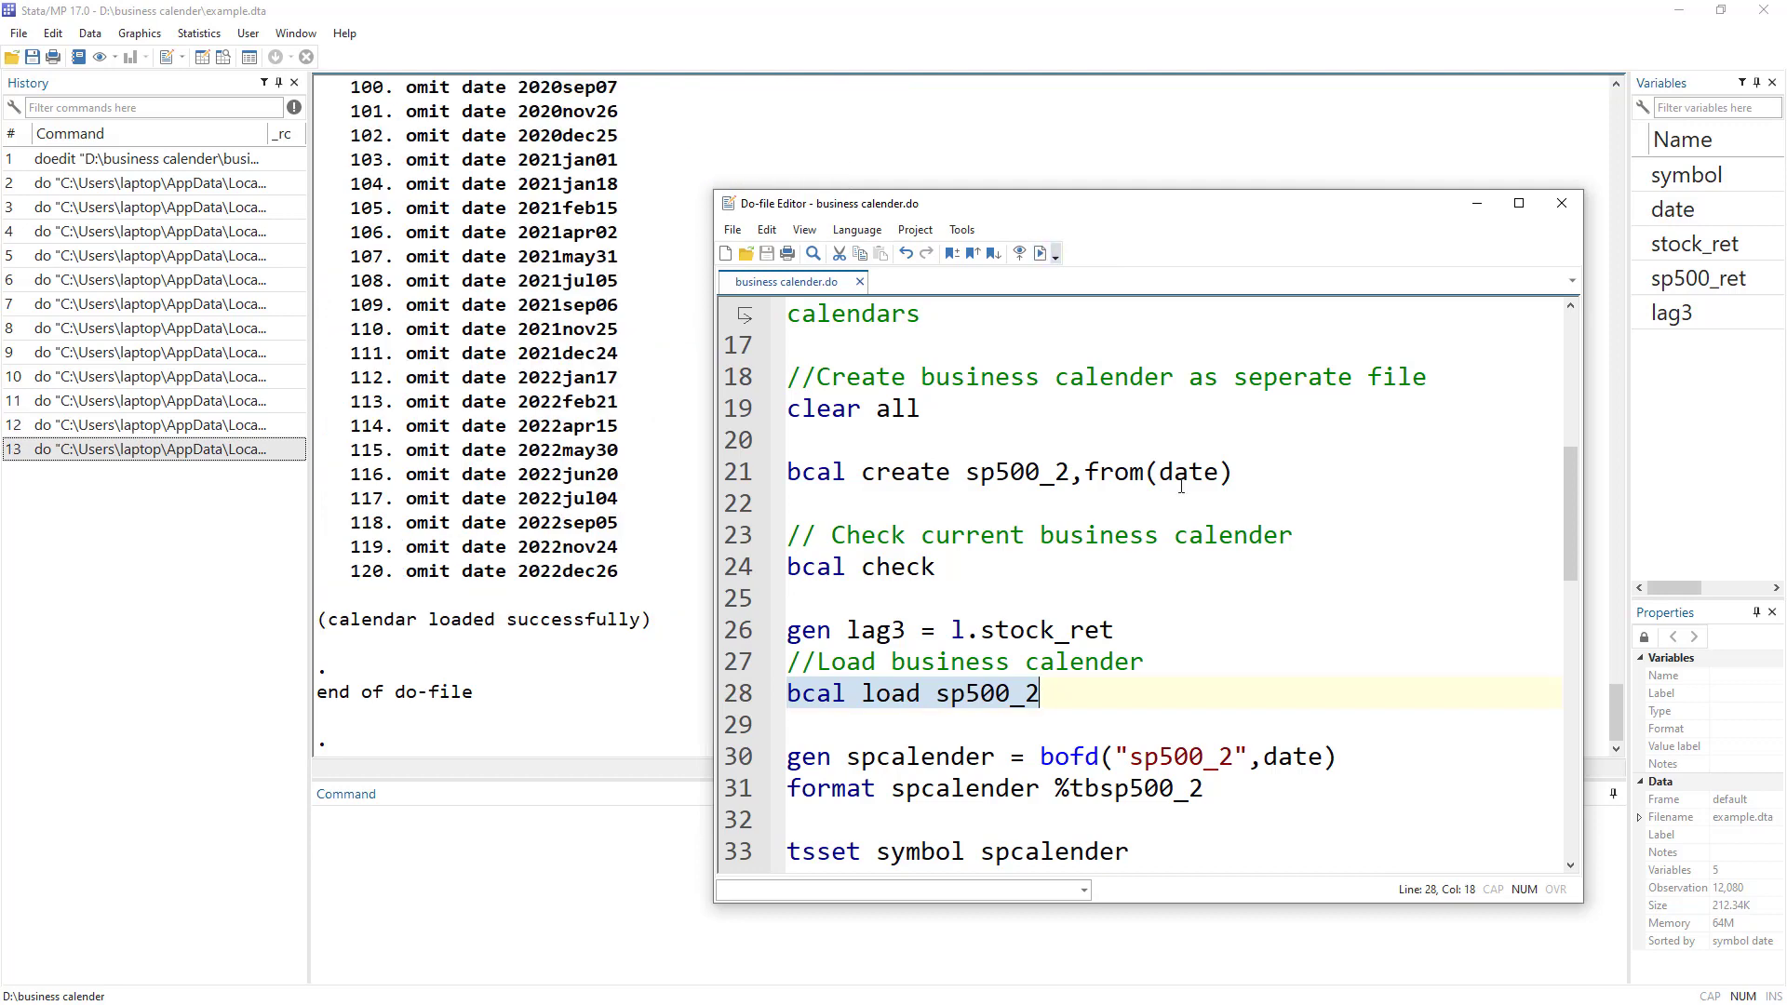
scroll(619, 493, up, 20)
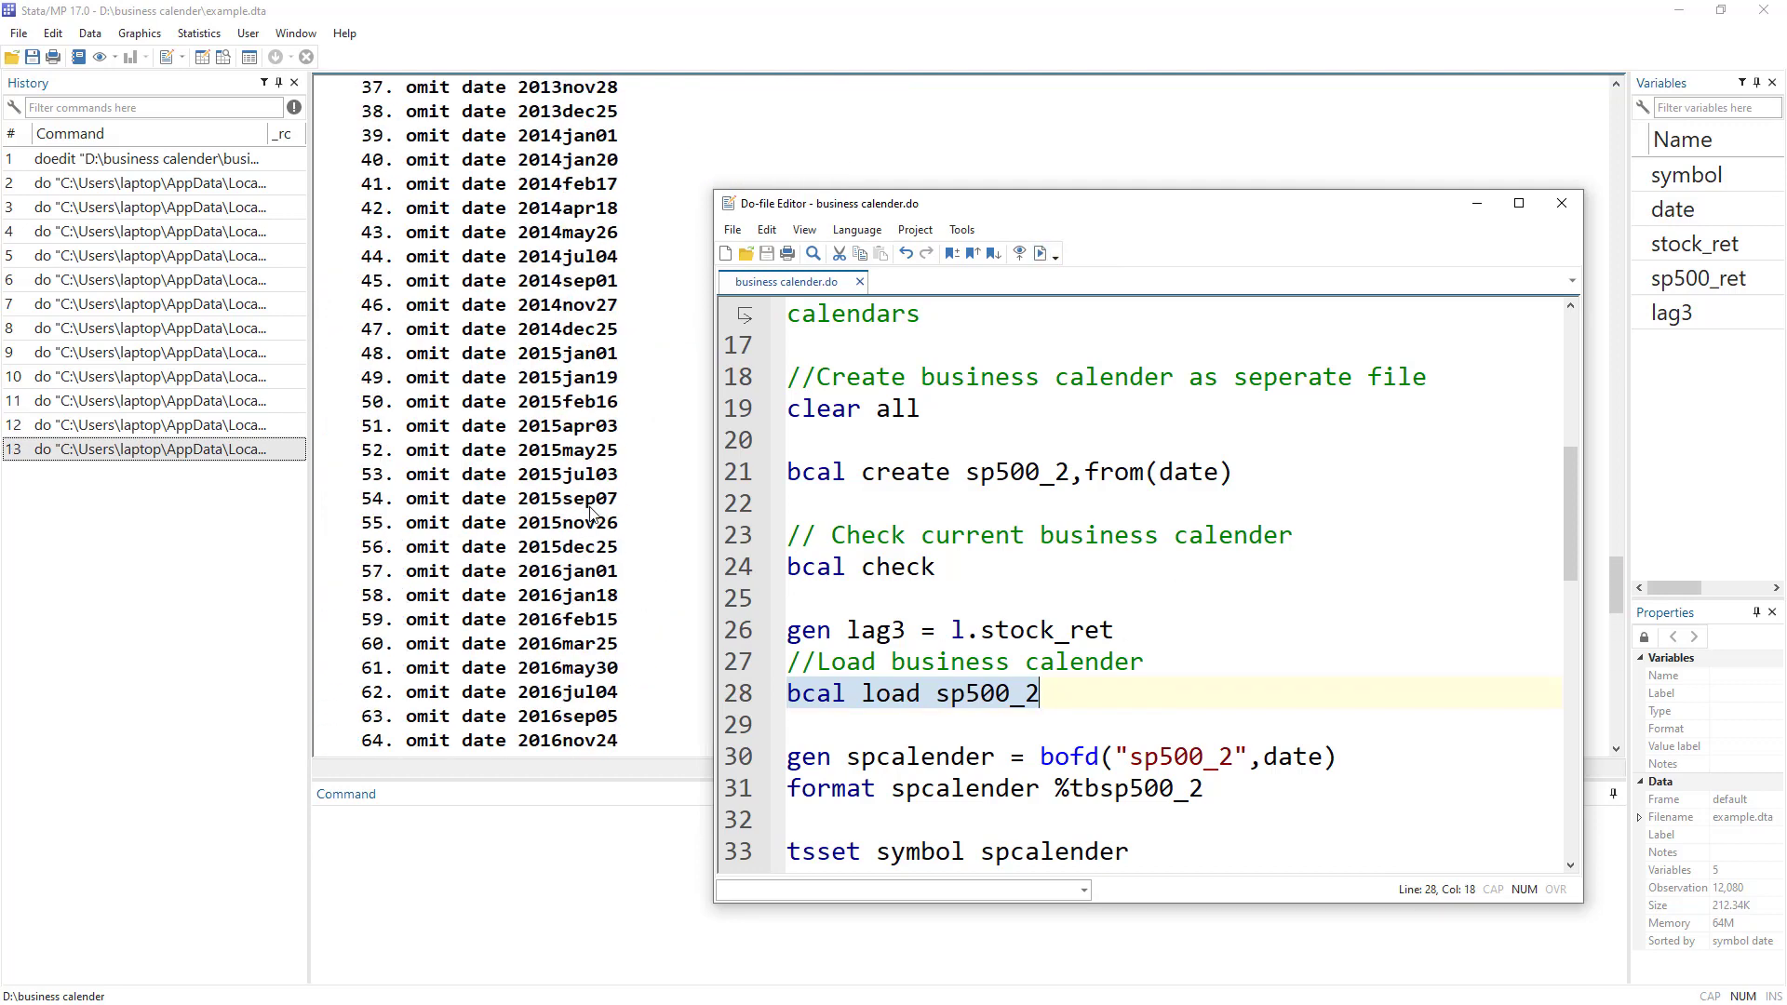
scroll(521, 434, down, 18)
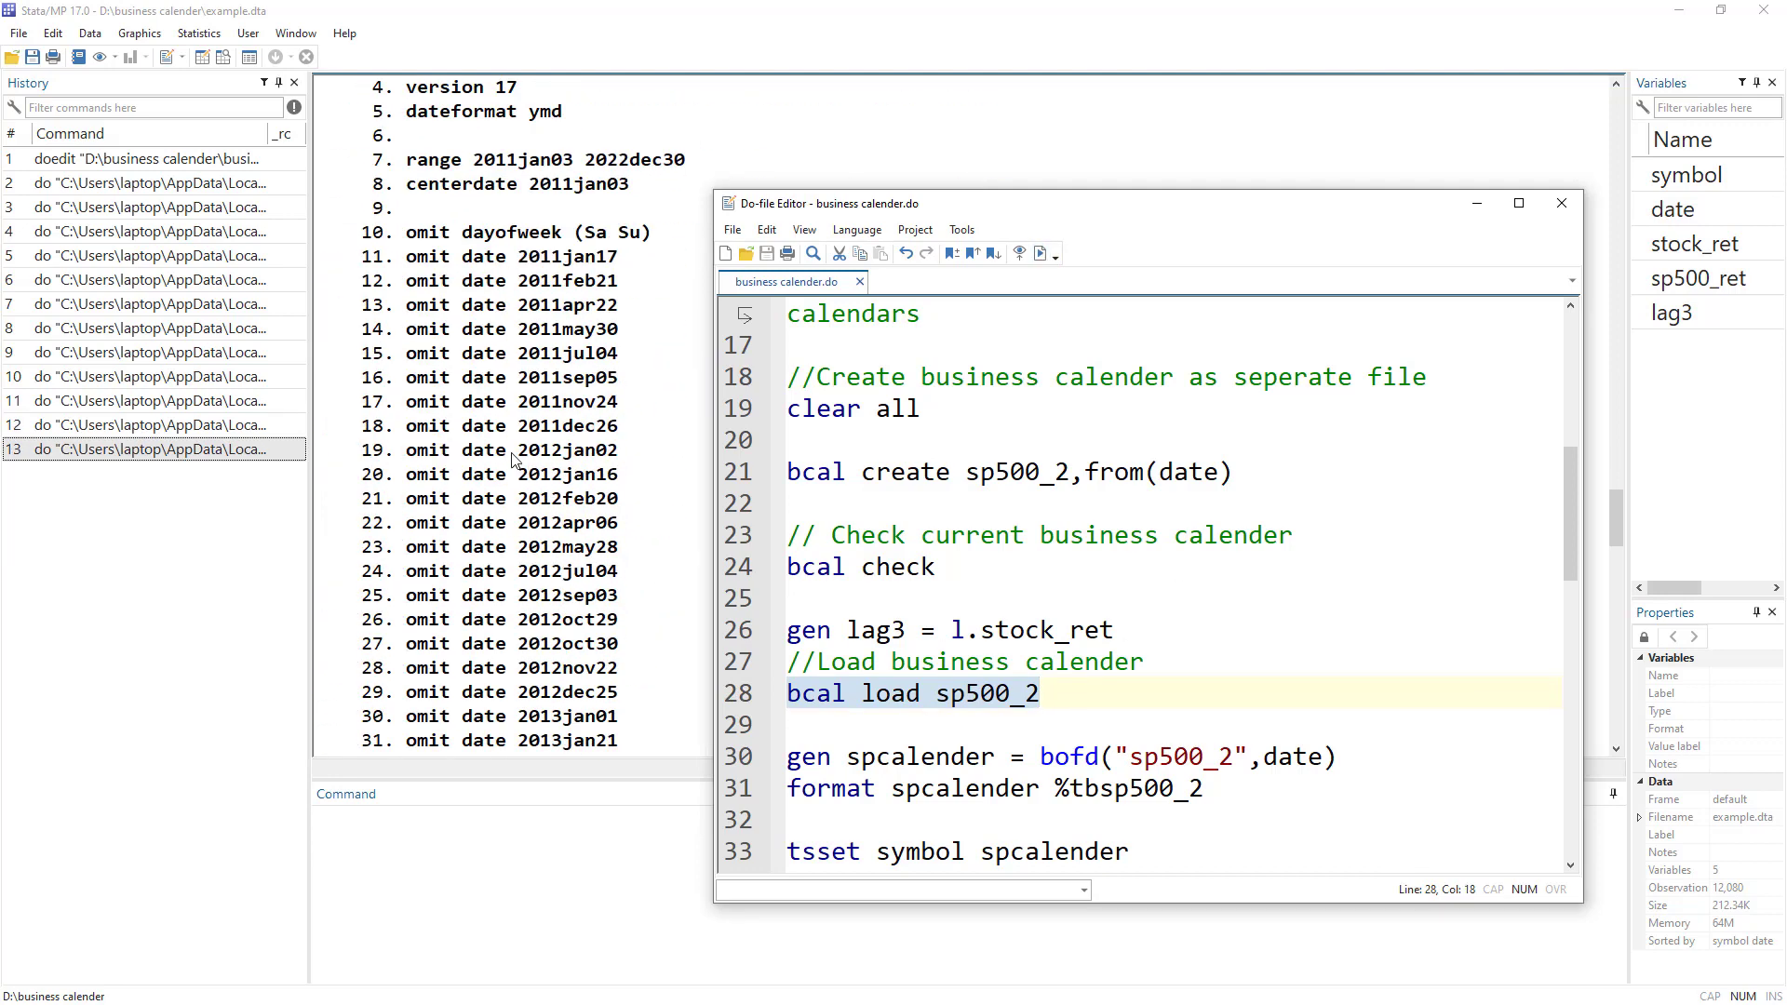
scroll(475, 518, down, 15)
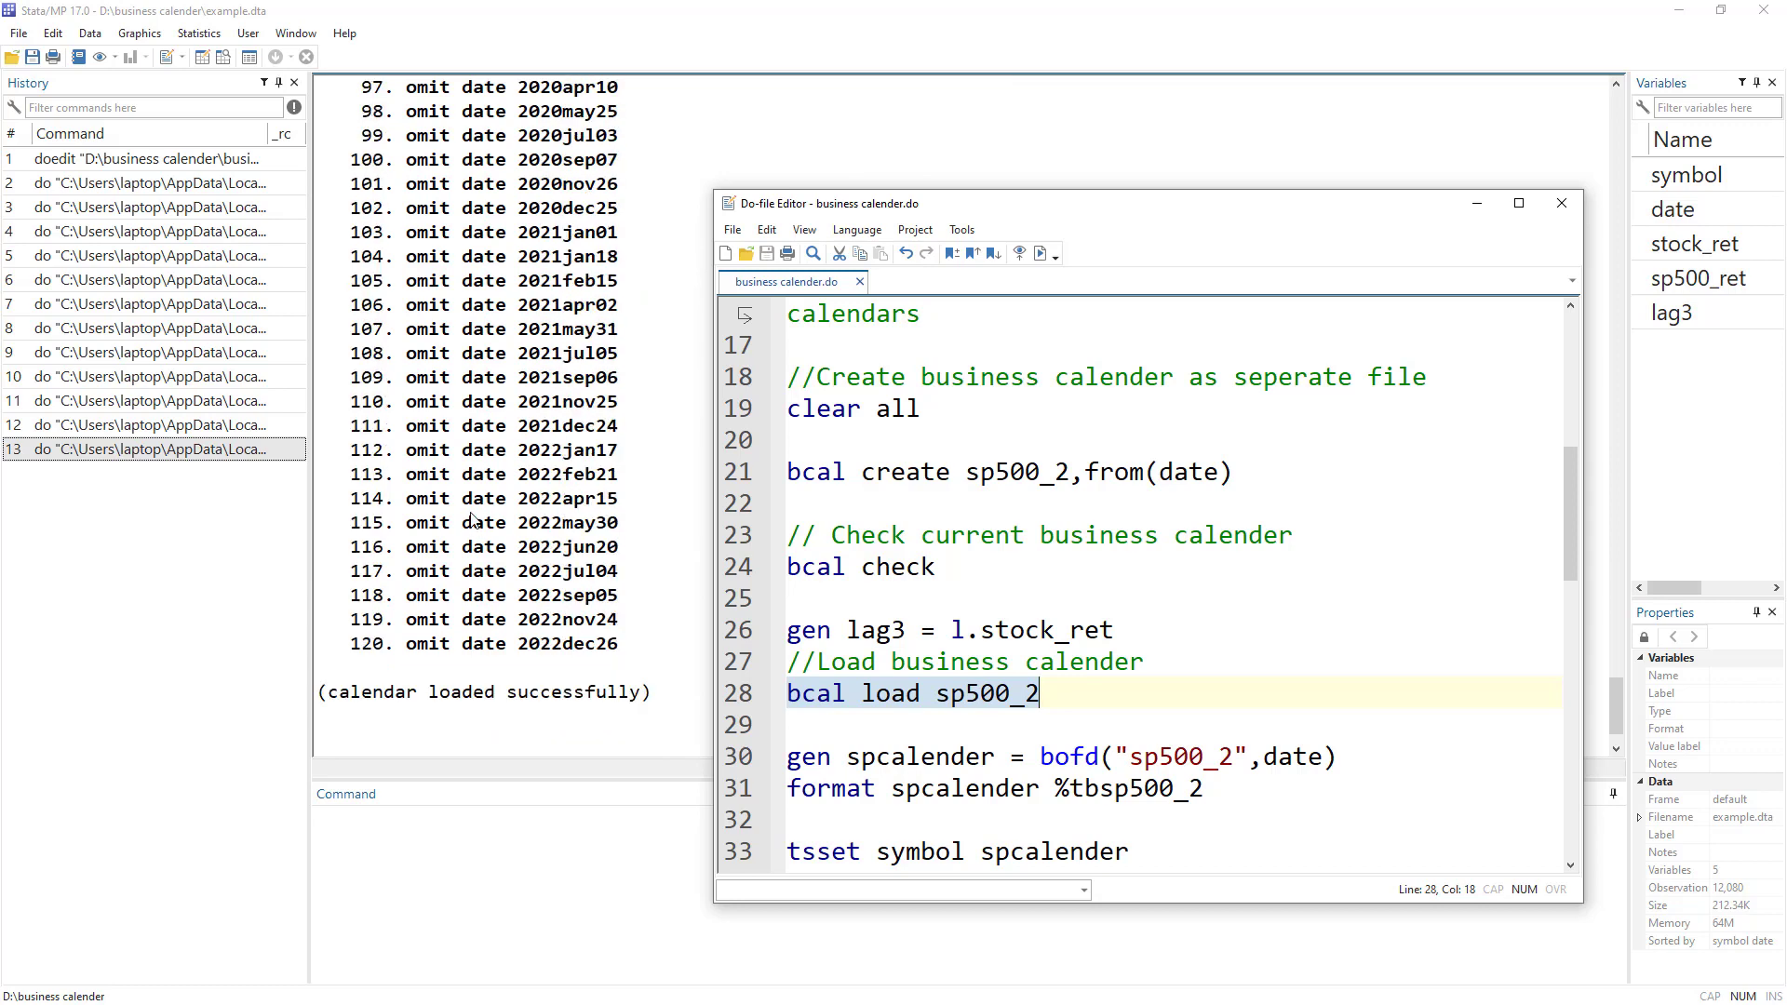
scroll(947, 626, down, 1)
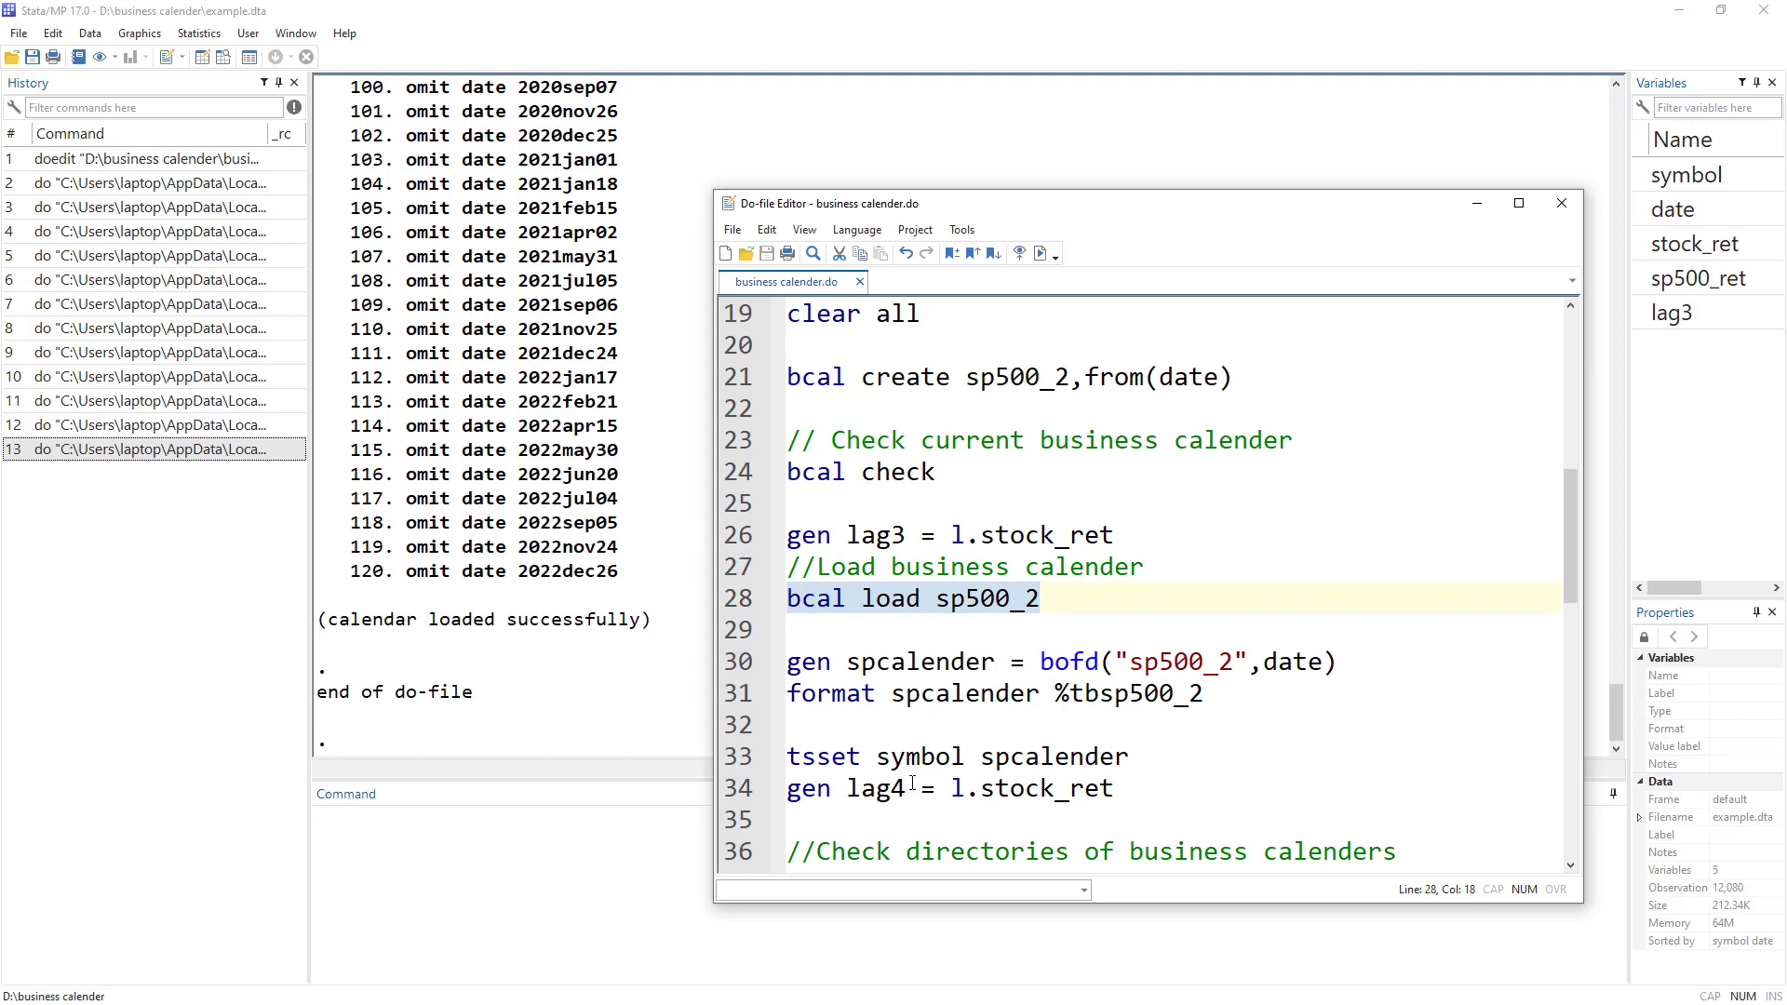
Rerun bcal check to look for %tb-formatted variables.
click(733, 540)
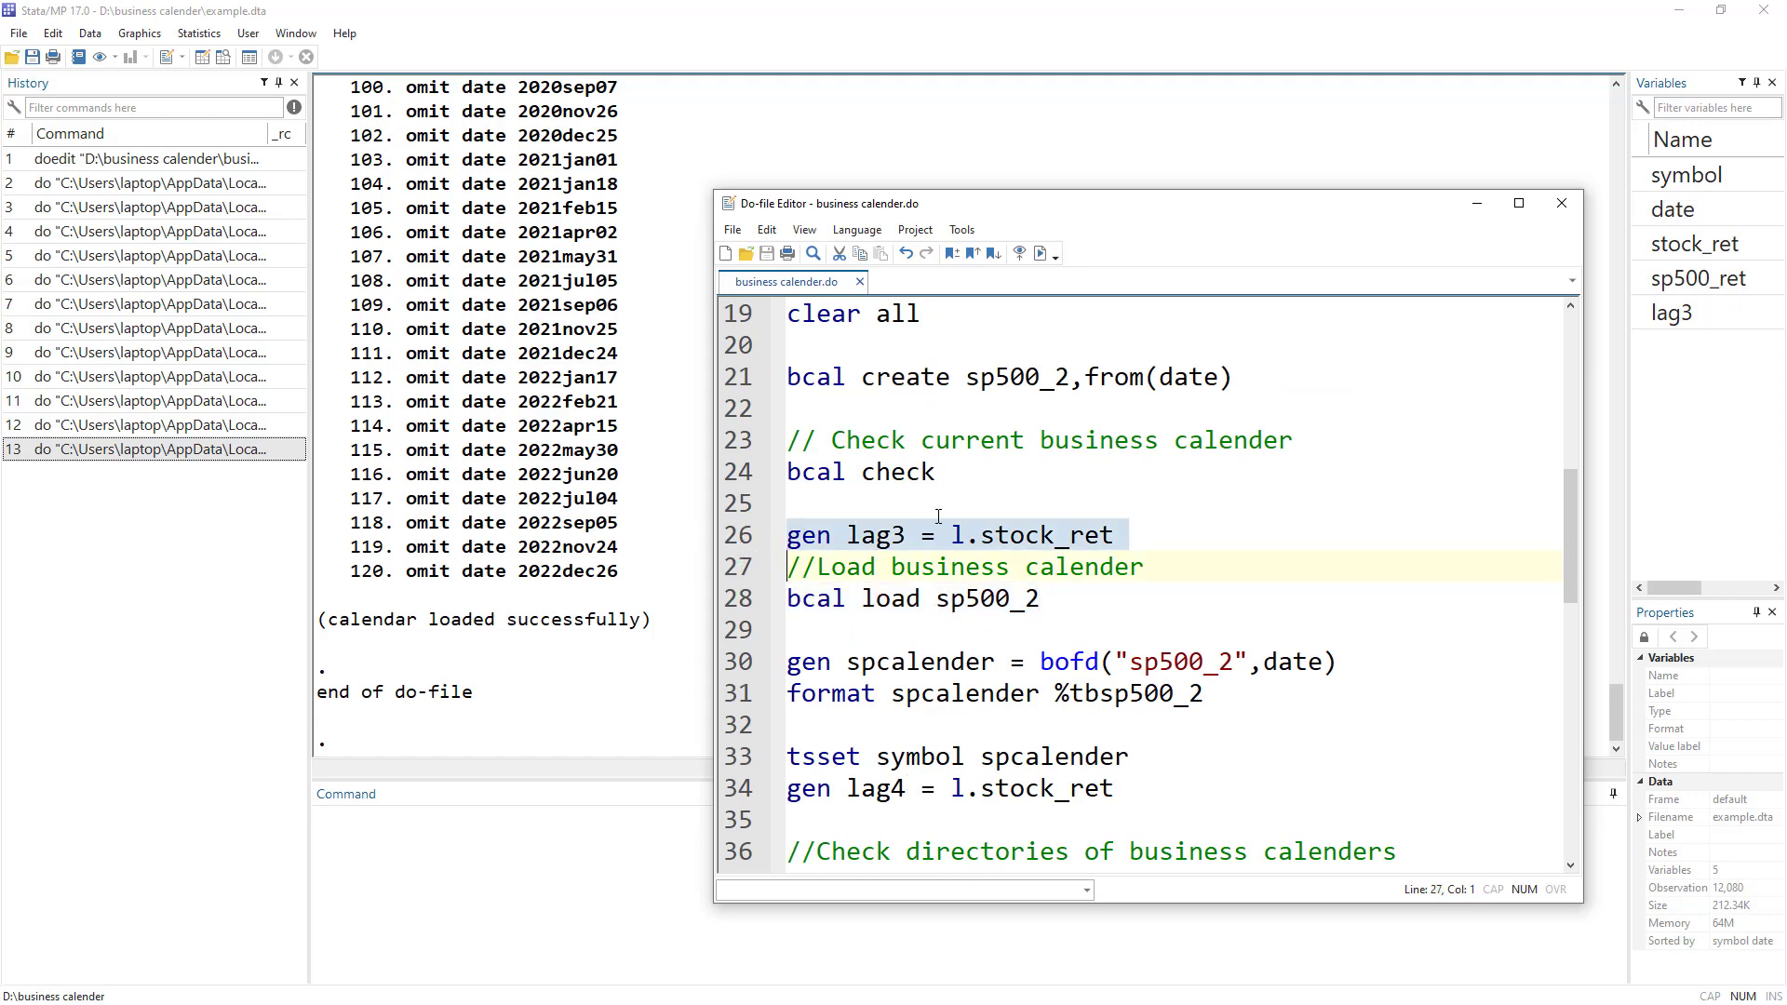
click(904, 540)
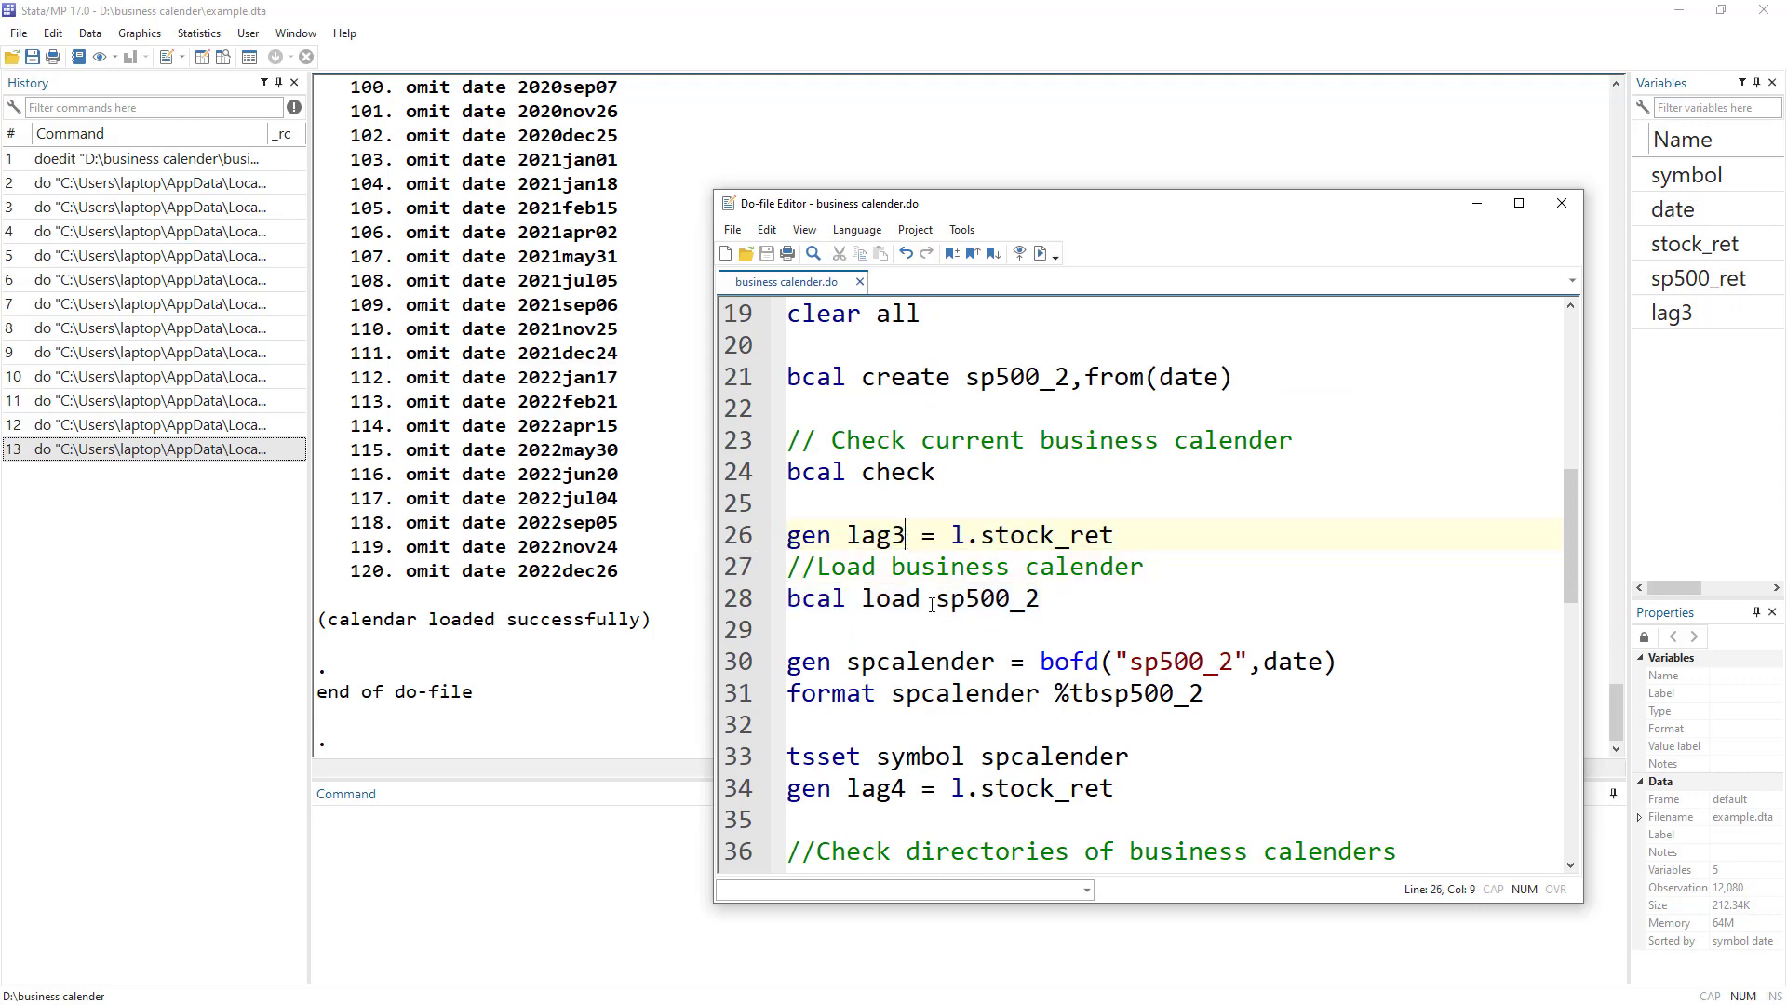
click(742, 477)
click(1040, 253)
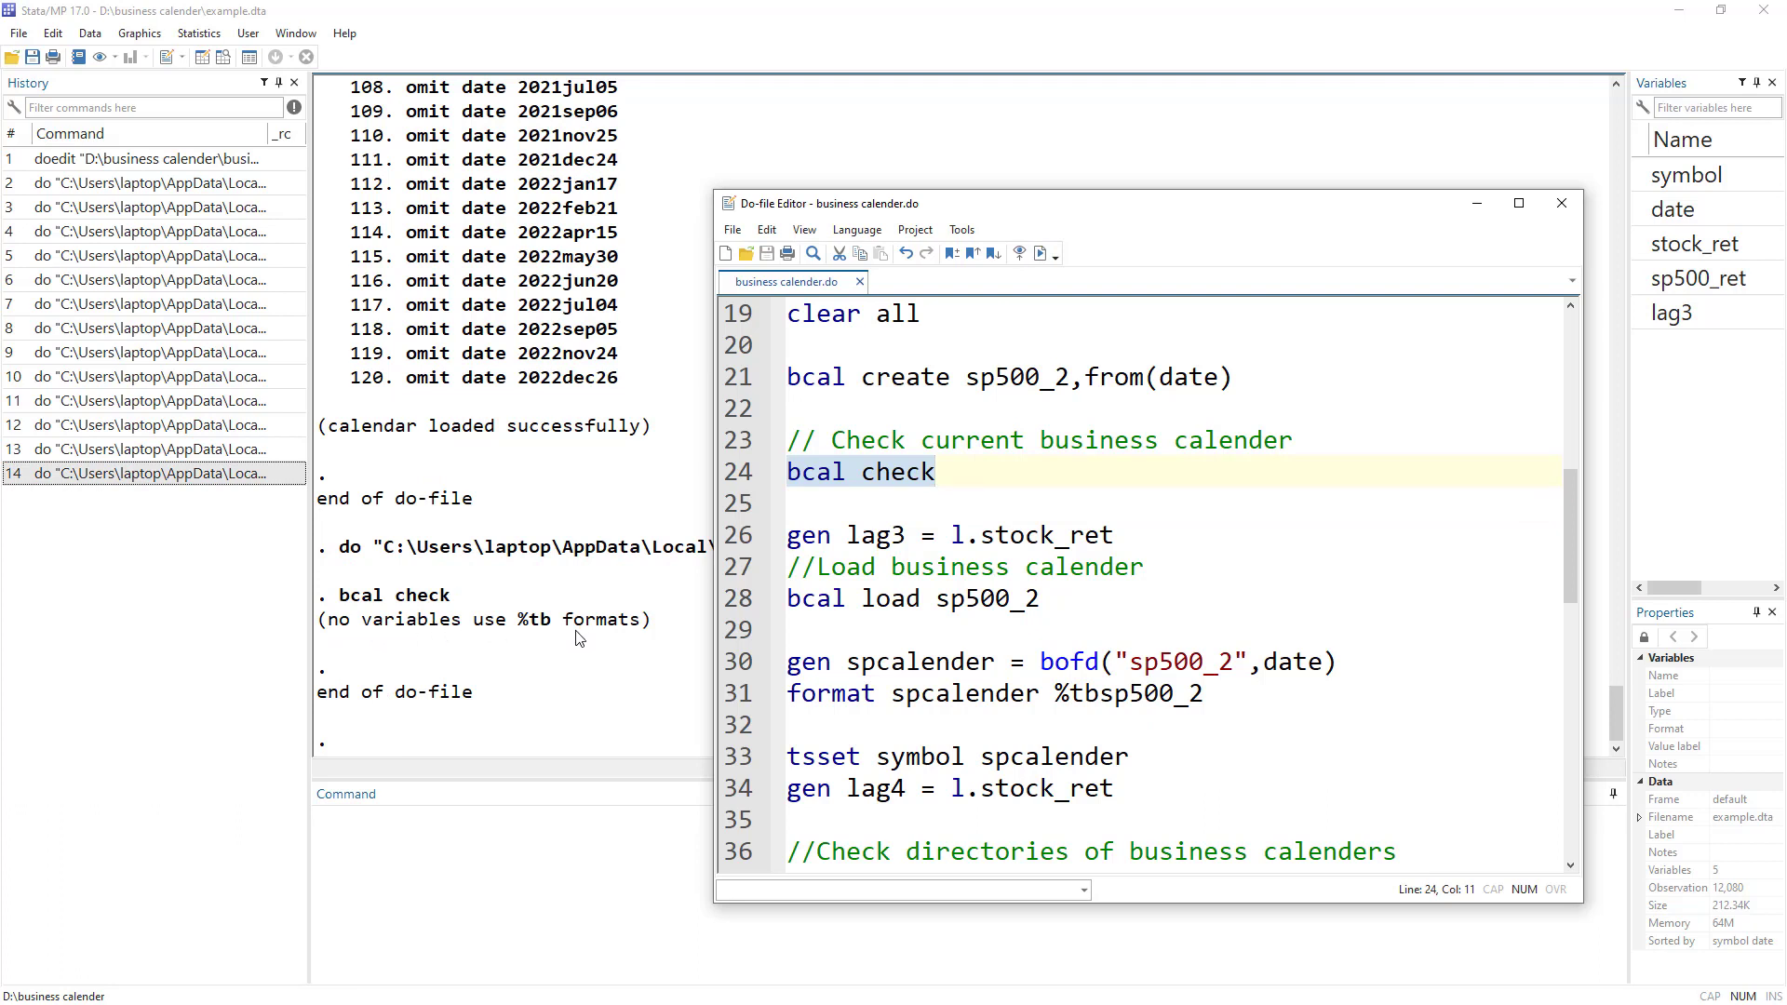
click(728, 600)
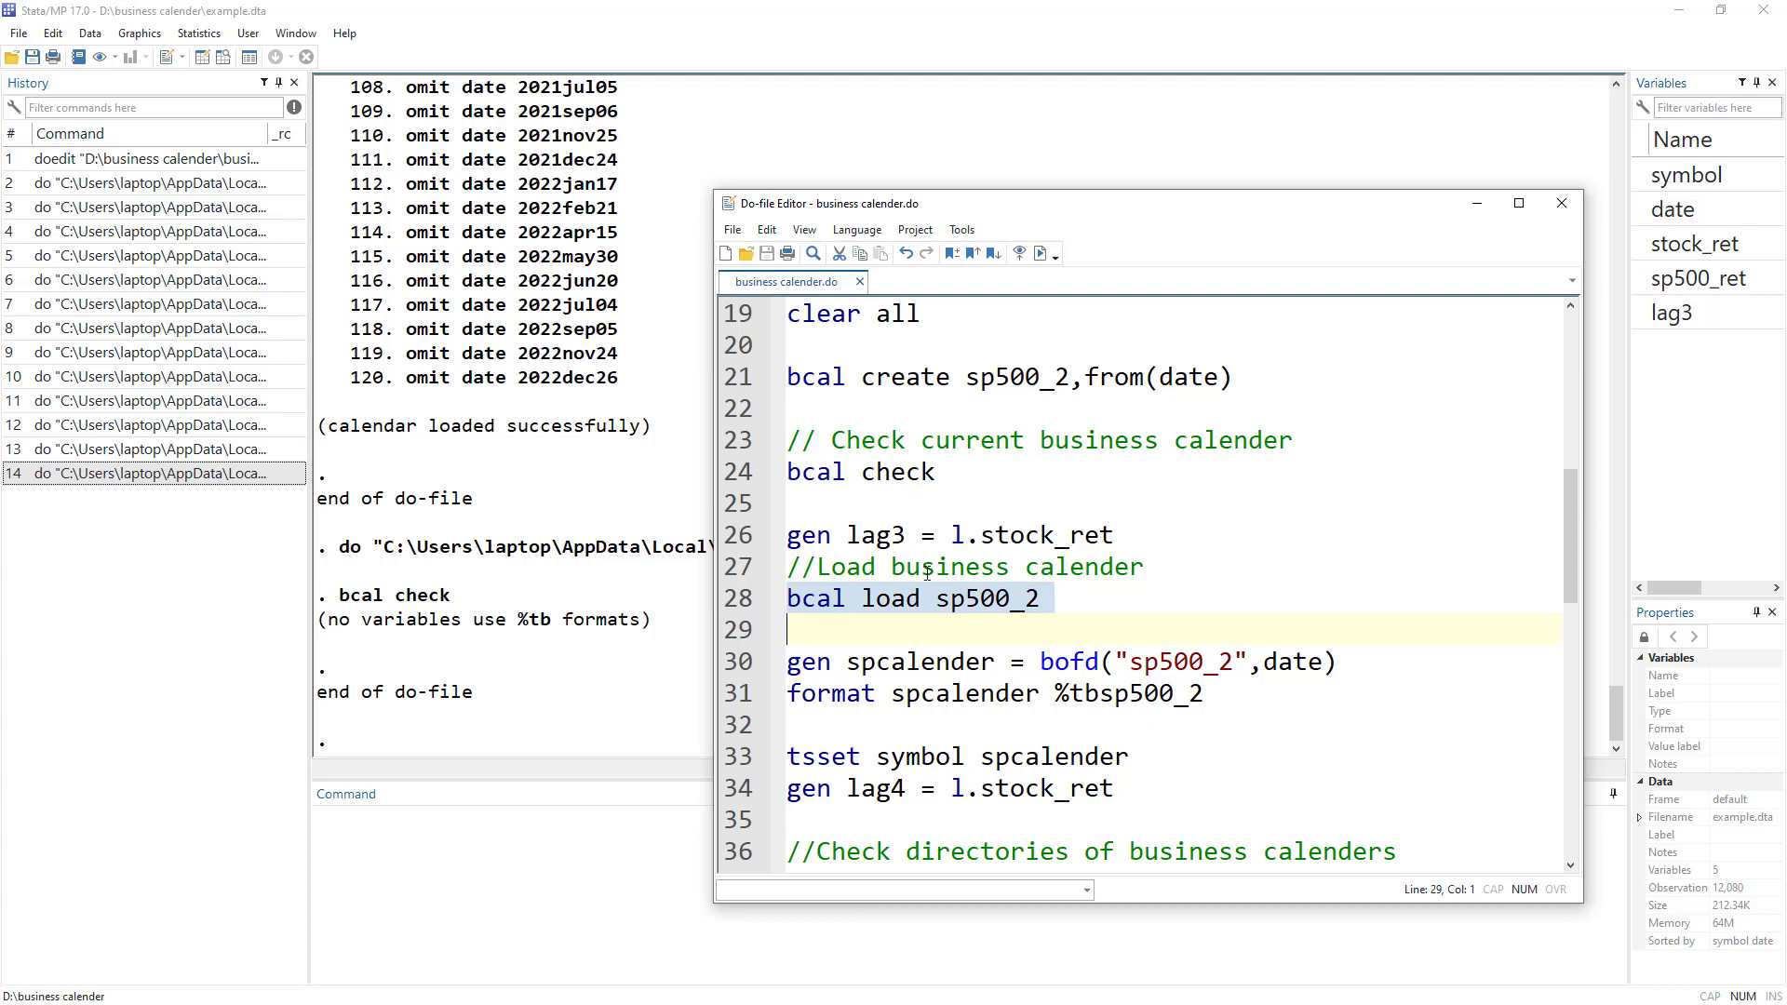
click(891, 604)
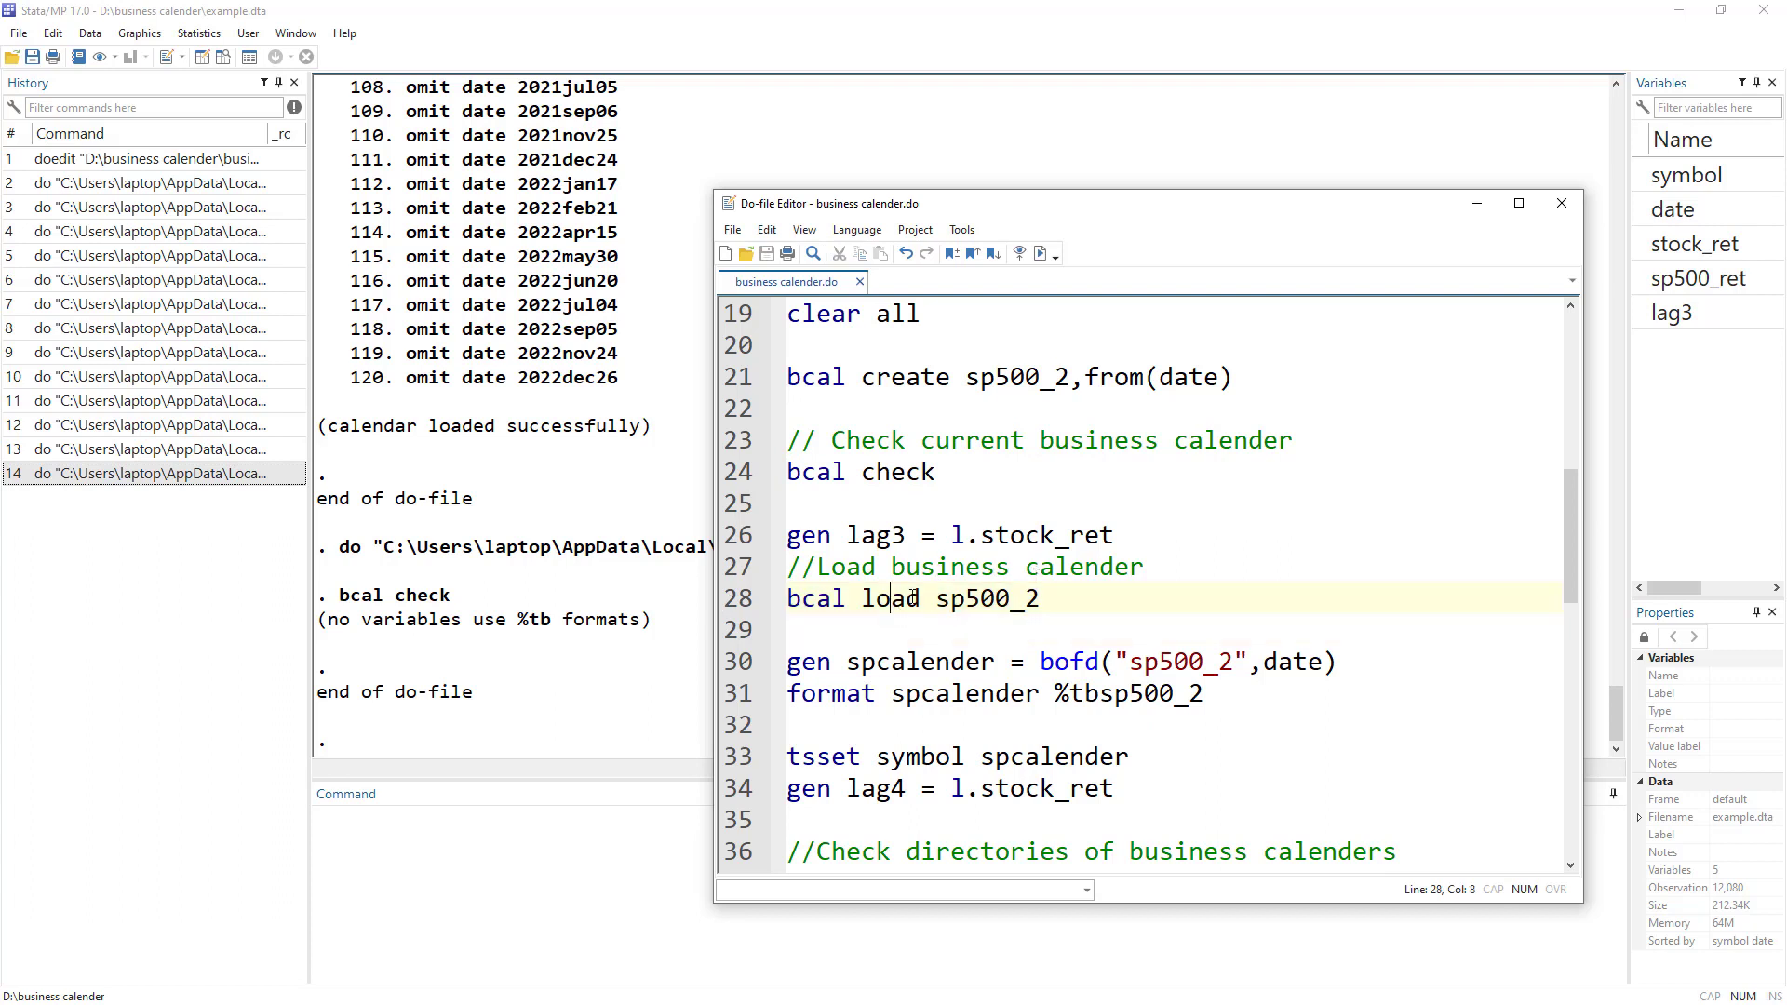
double_click(818, 660)
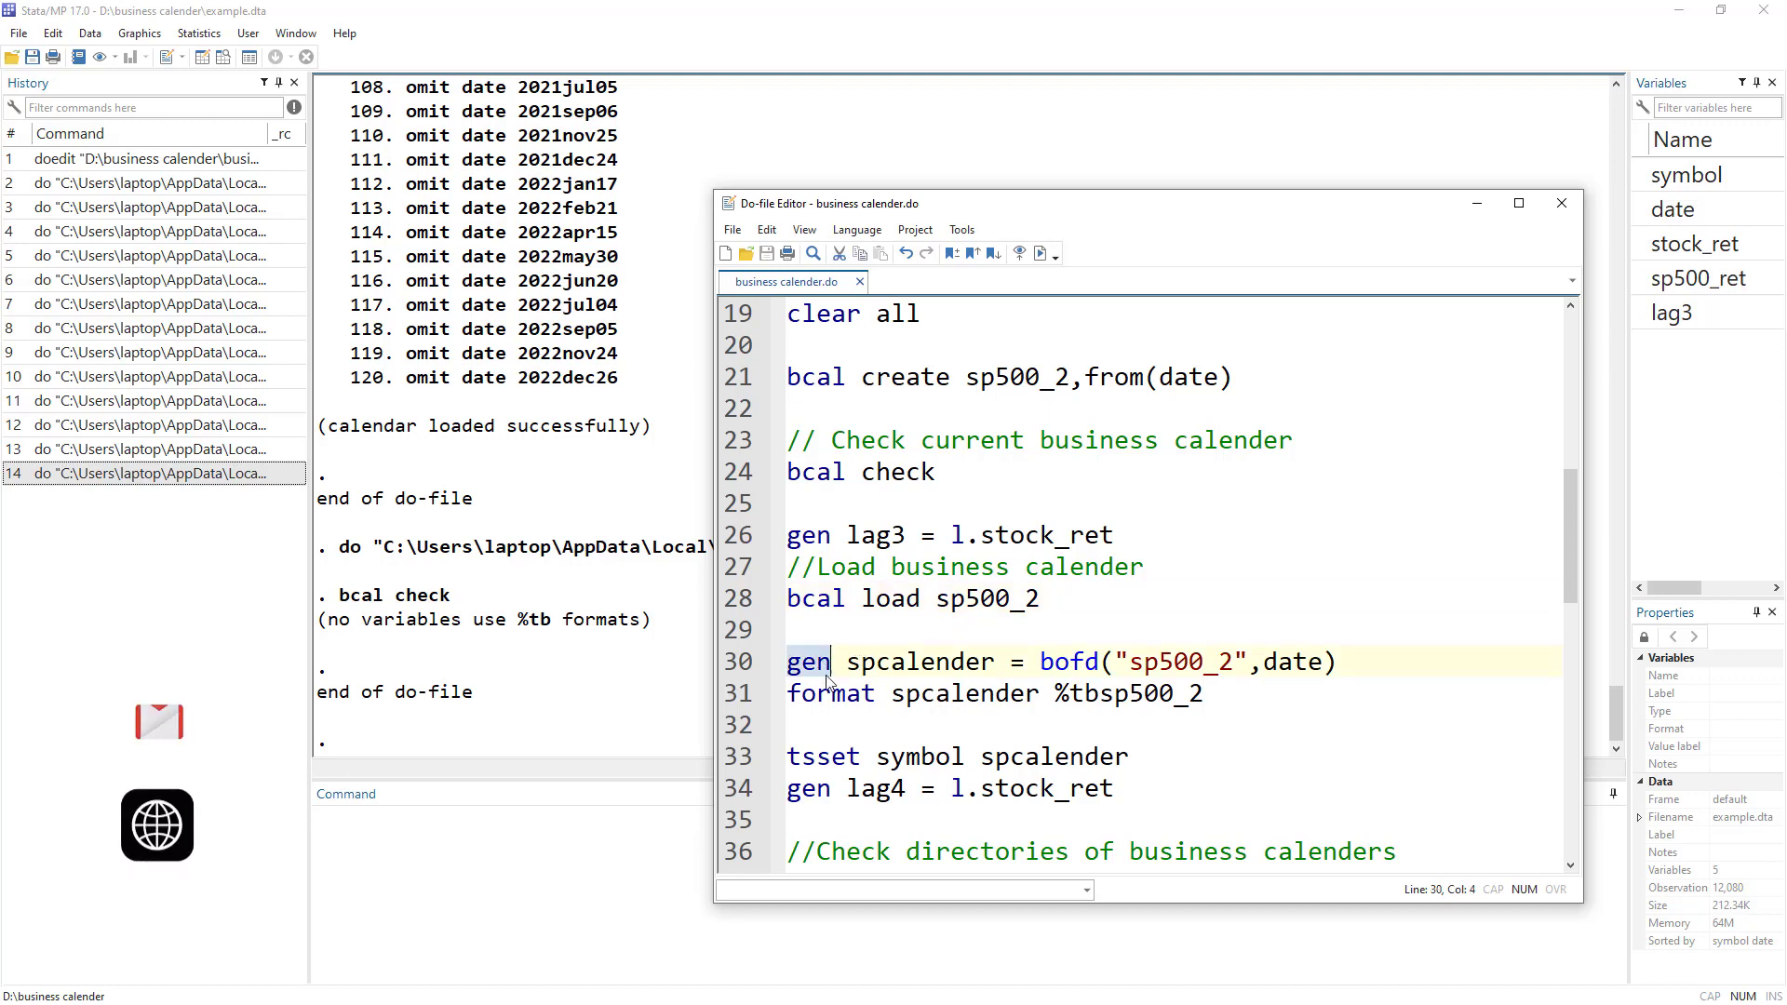
double_click(923, 662)
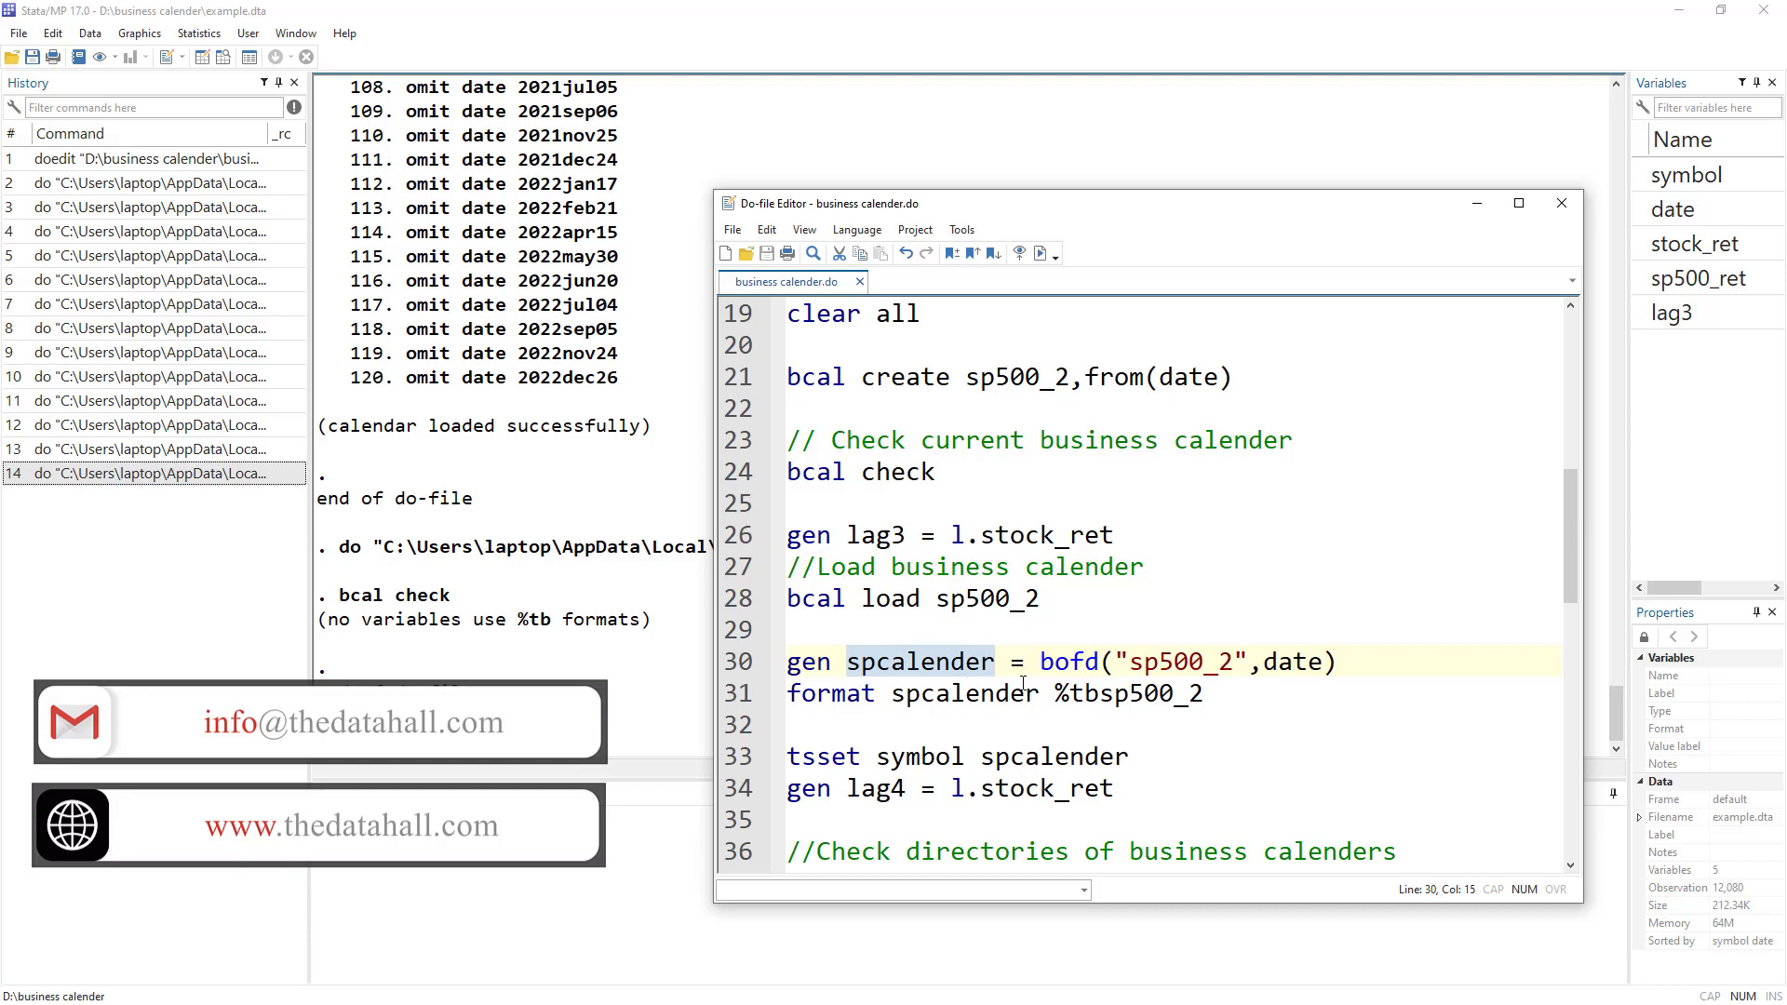
click(1041, 662)
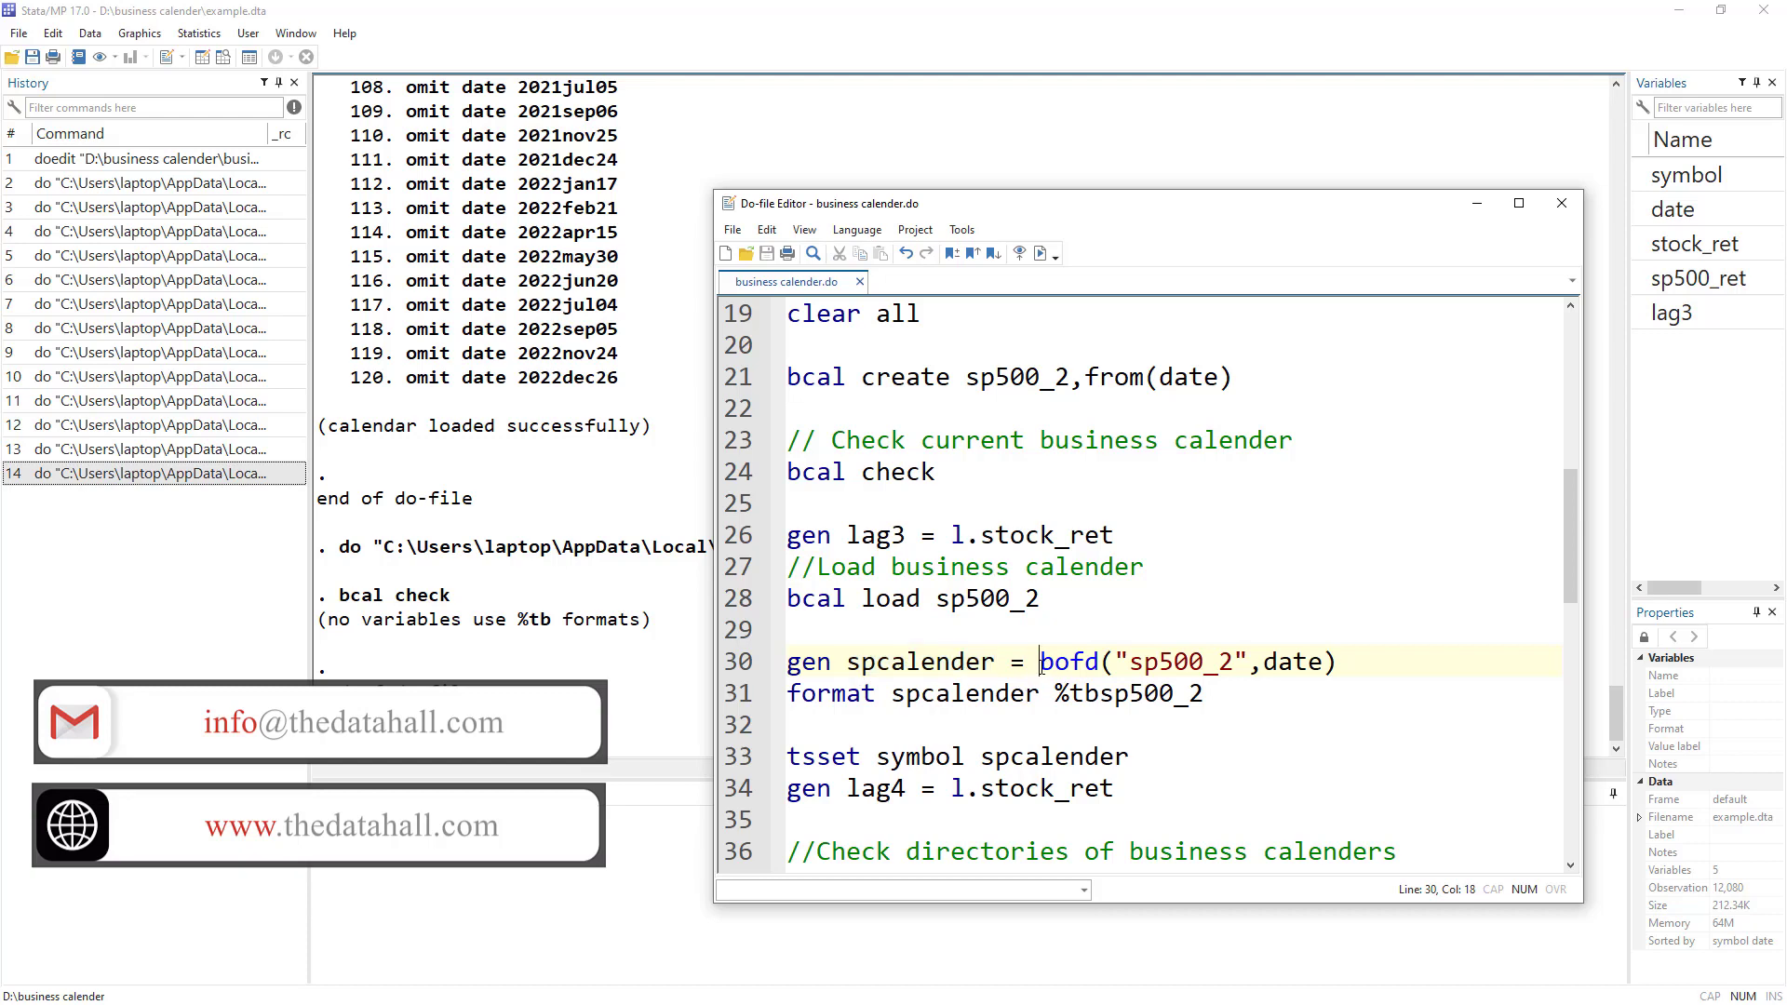
drag(1046, 663, 1103, 662)
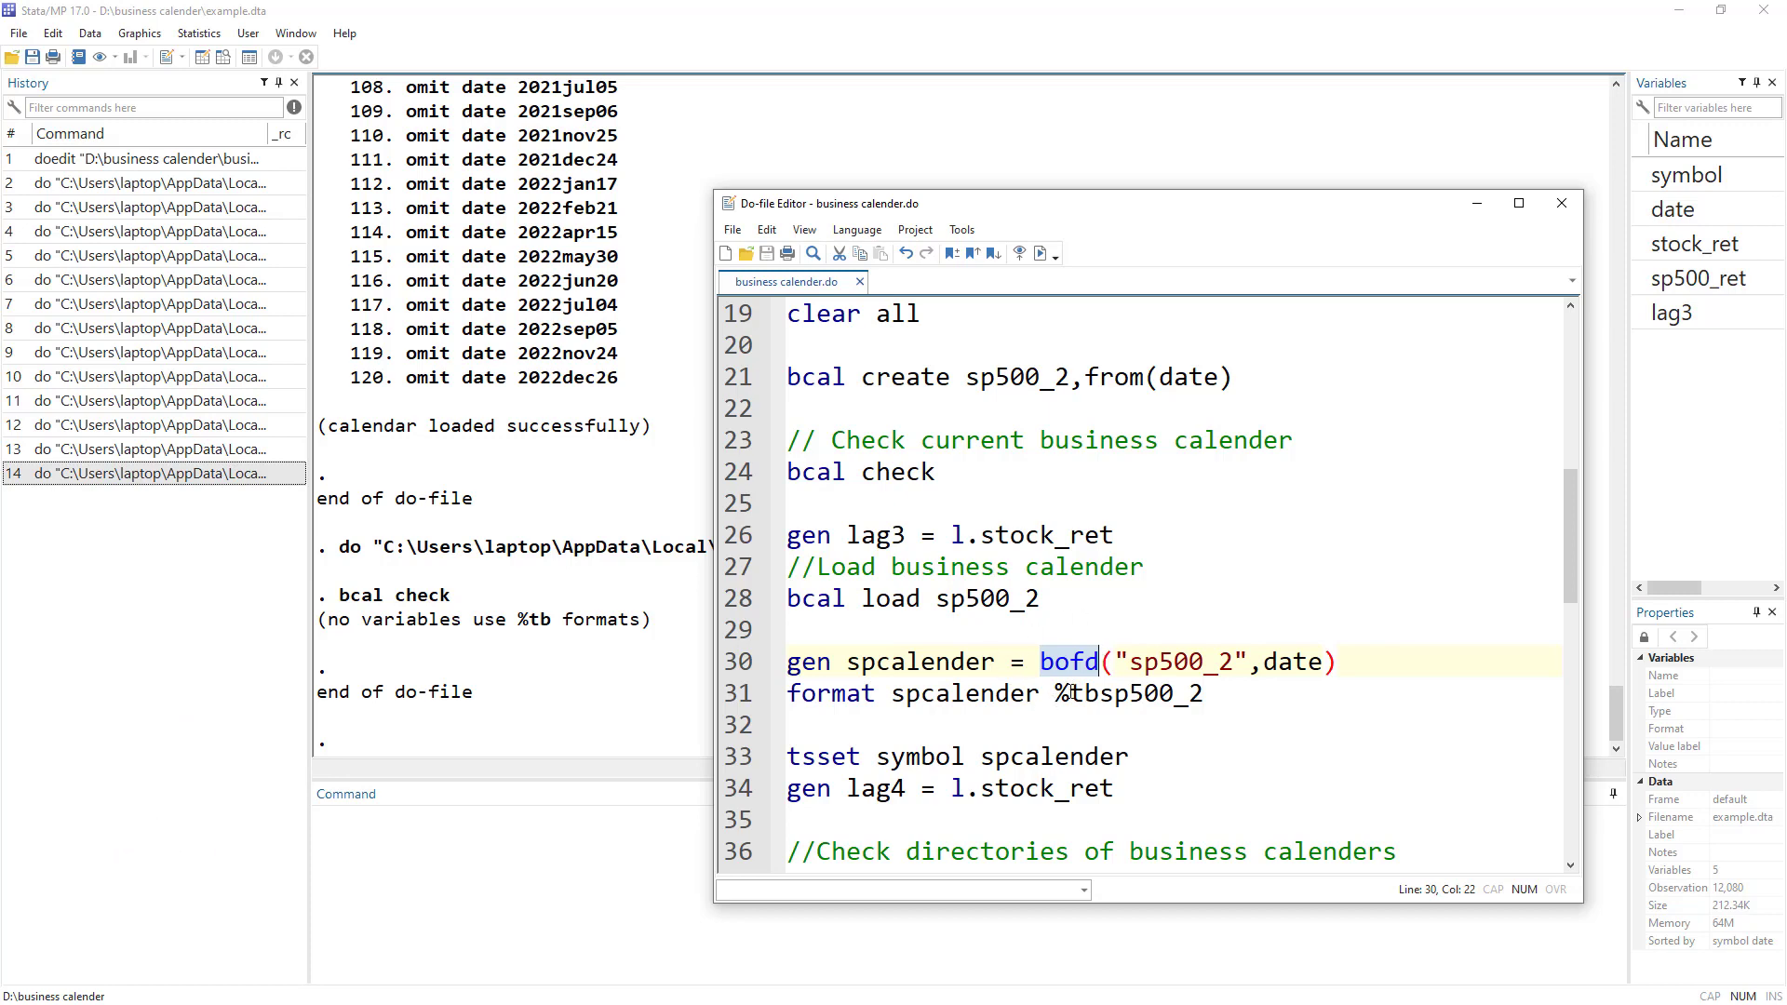
click(1120, 662)
drag(1120, 662, 1253, 664)
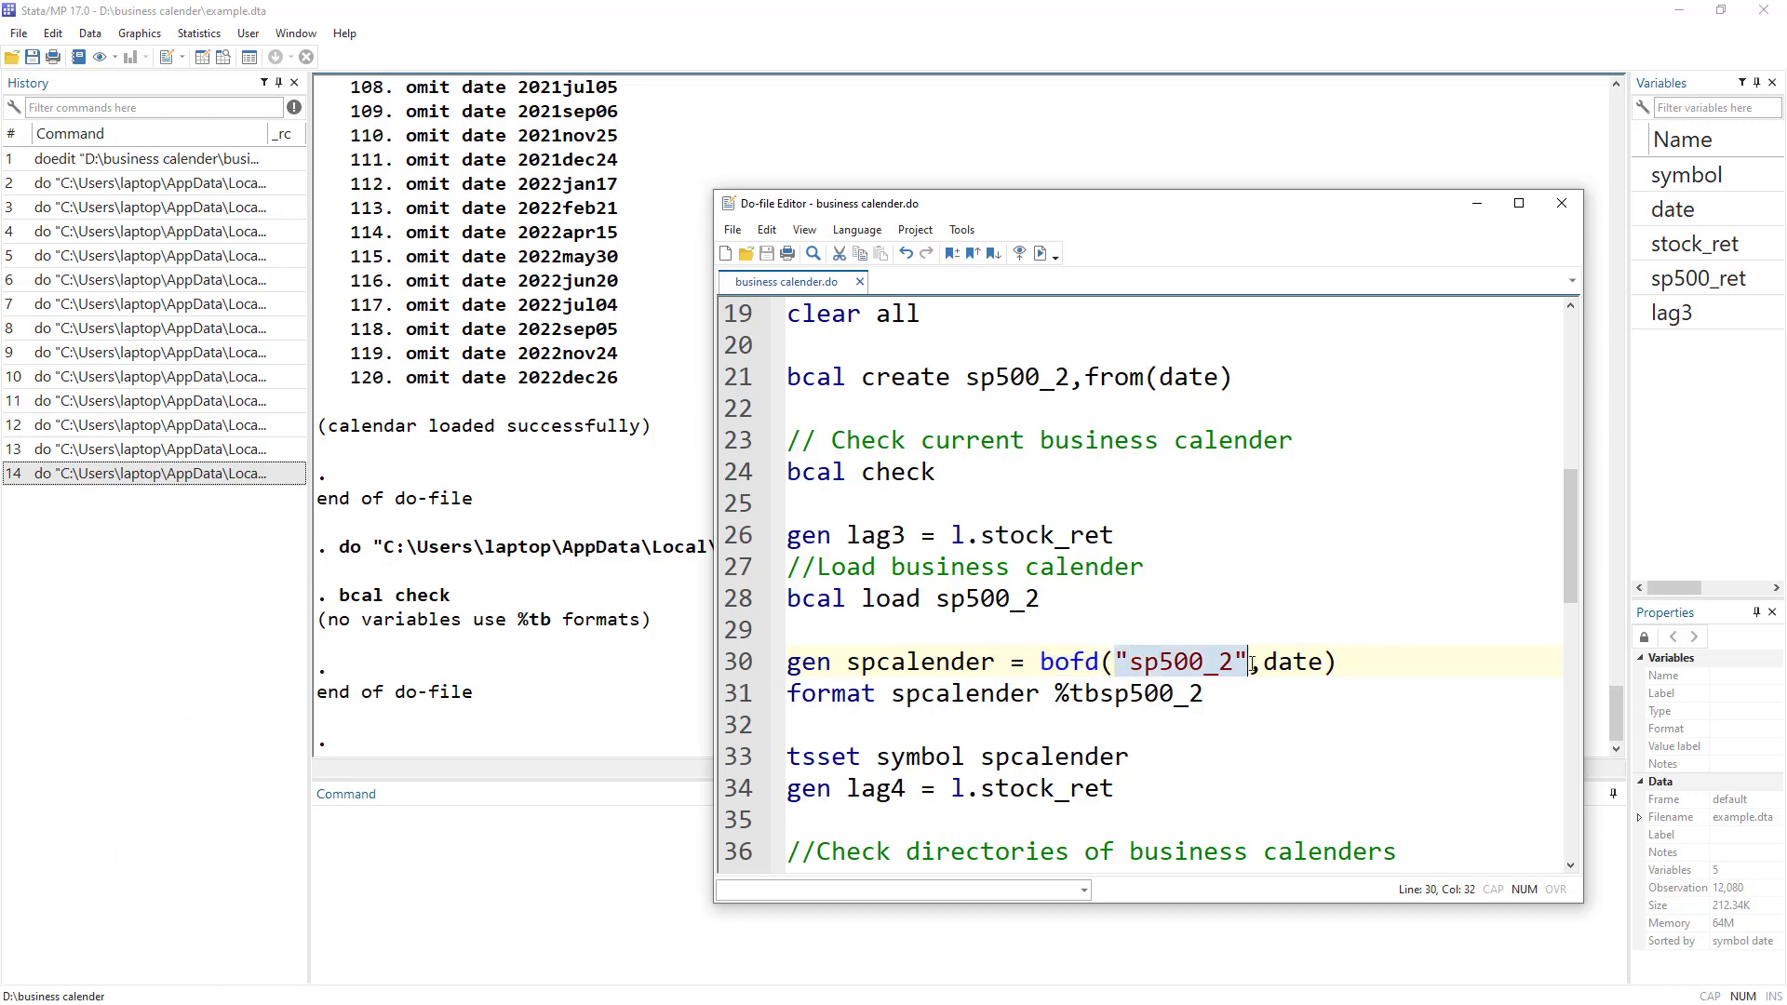
drag(1039, 600, 937, 600)
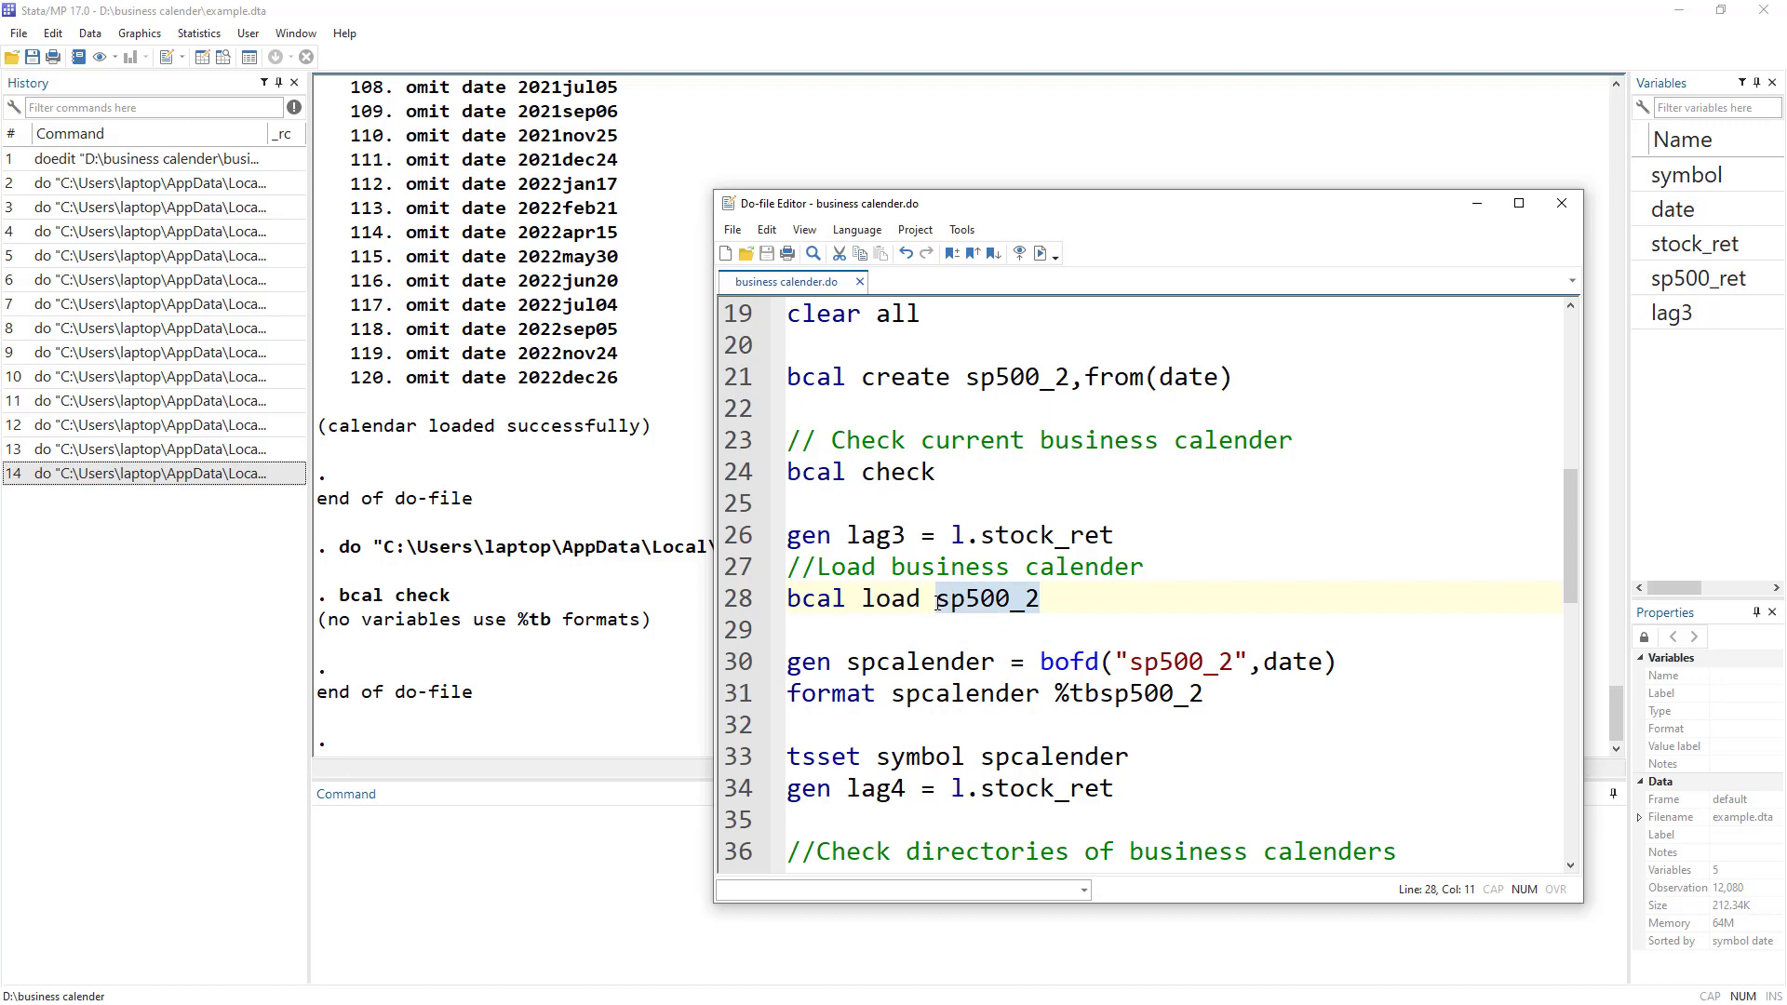
drag(1250, 664, 1114, 668)
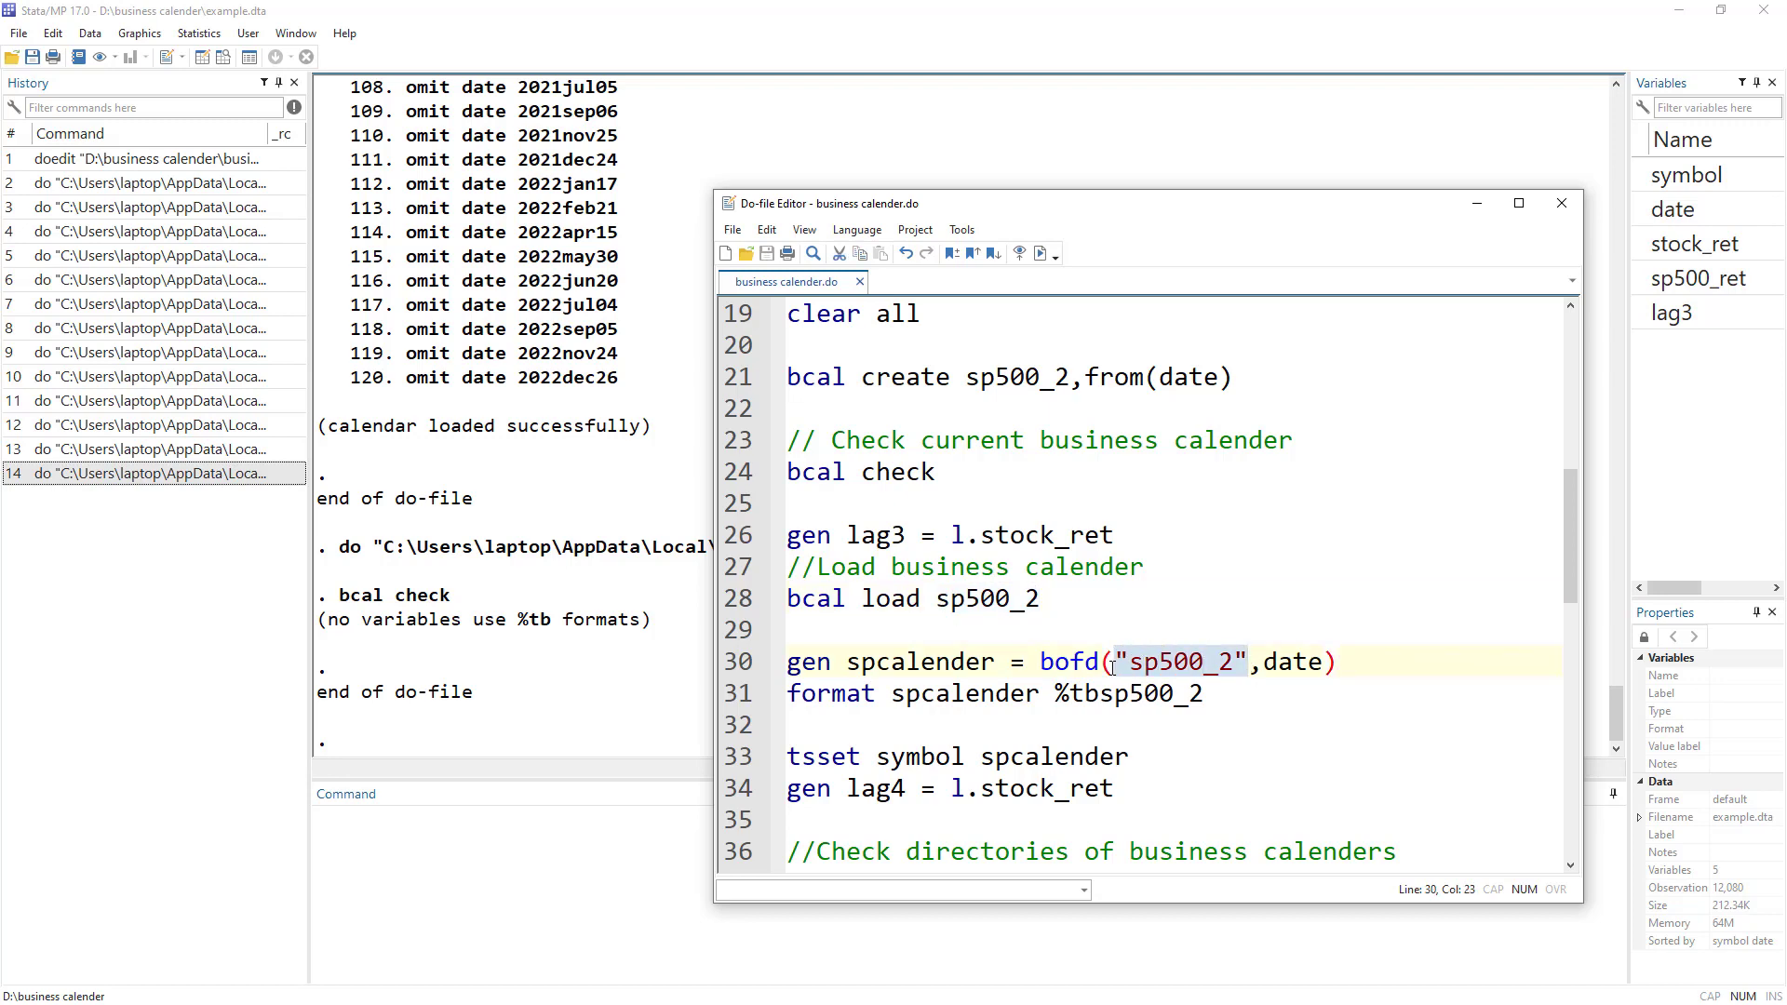
drag(1262, 662, 1322, 662)
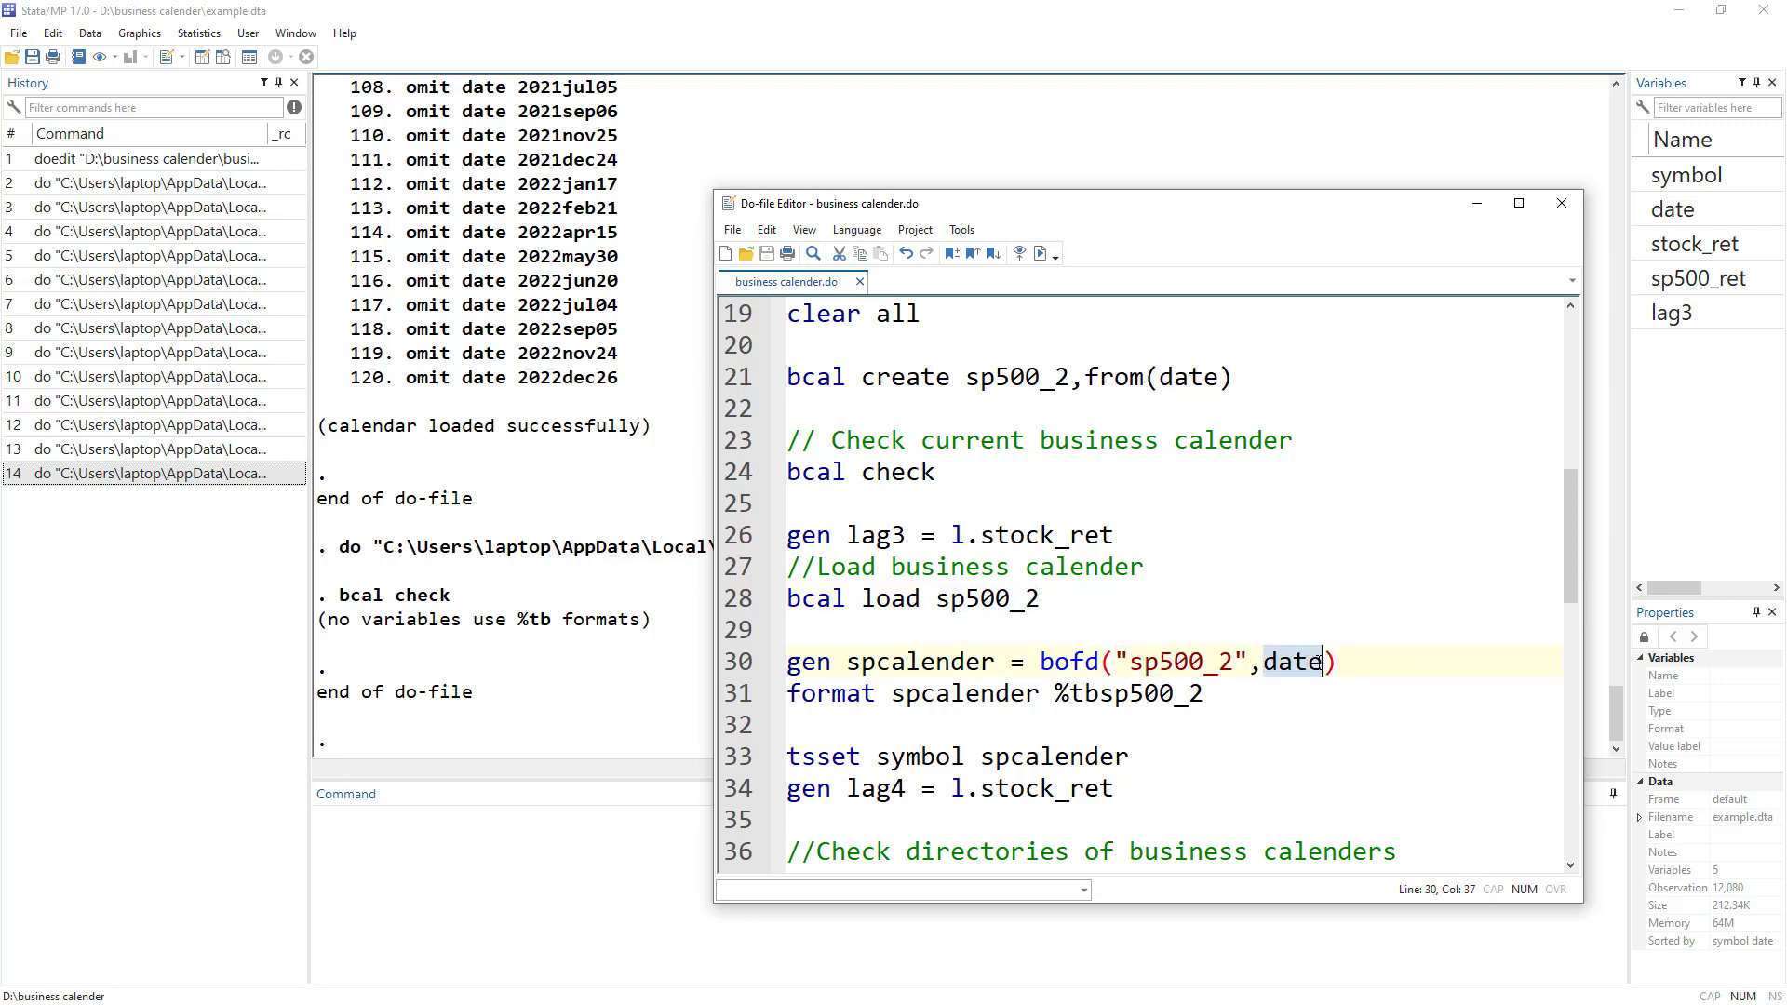
Inspect the dates, then create spcalender = bofd("sp500_2", date) with Ctrl+D and view it.
key(alt+Tab)
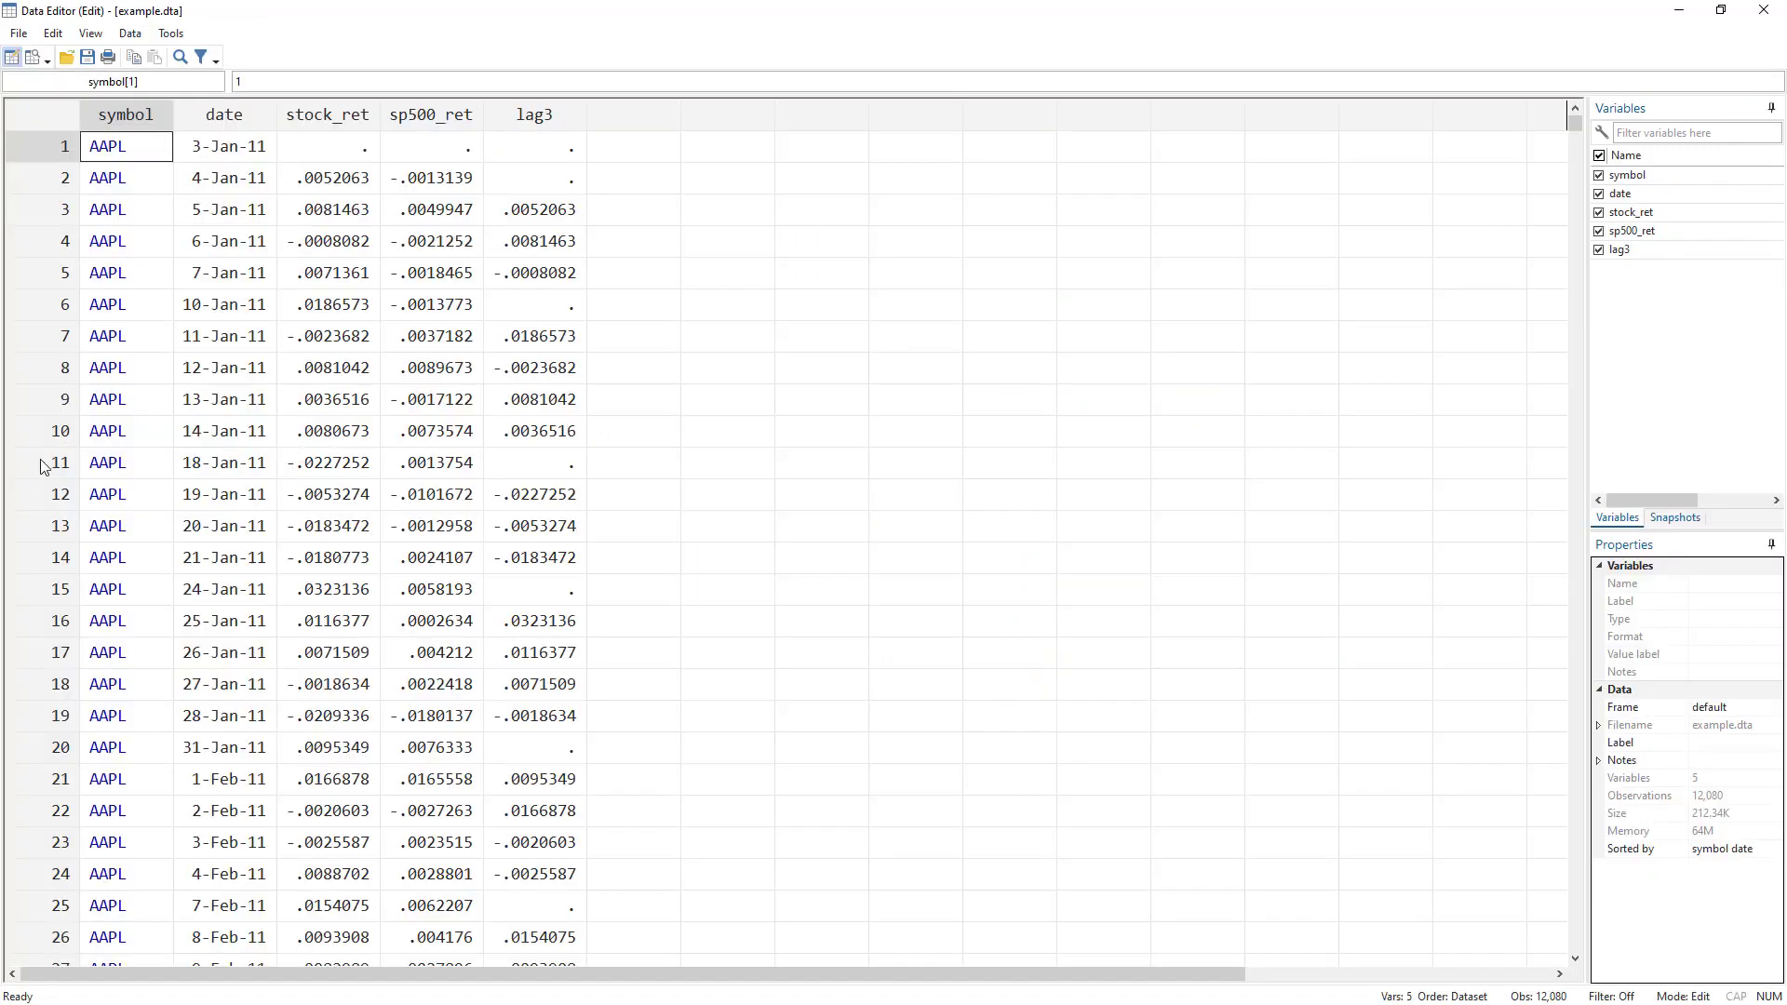
drag(236, 189, 243, 422)
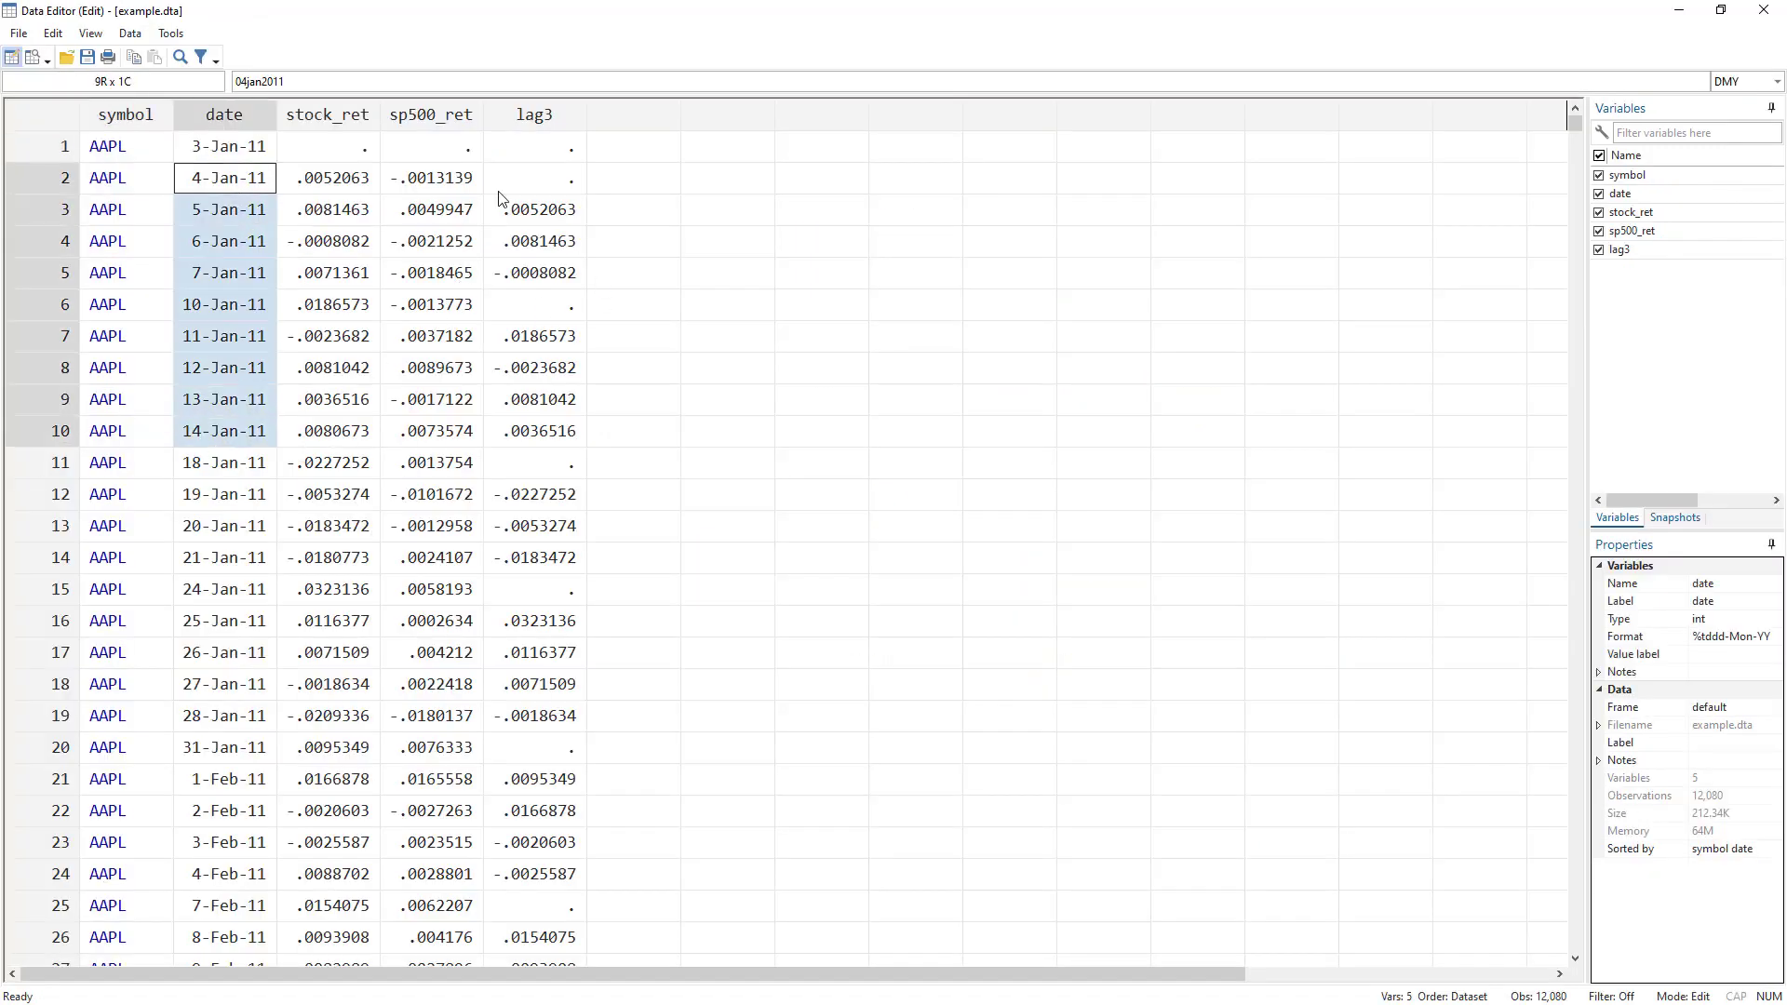
key(alt+Tab)
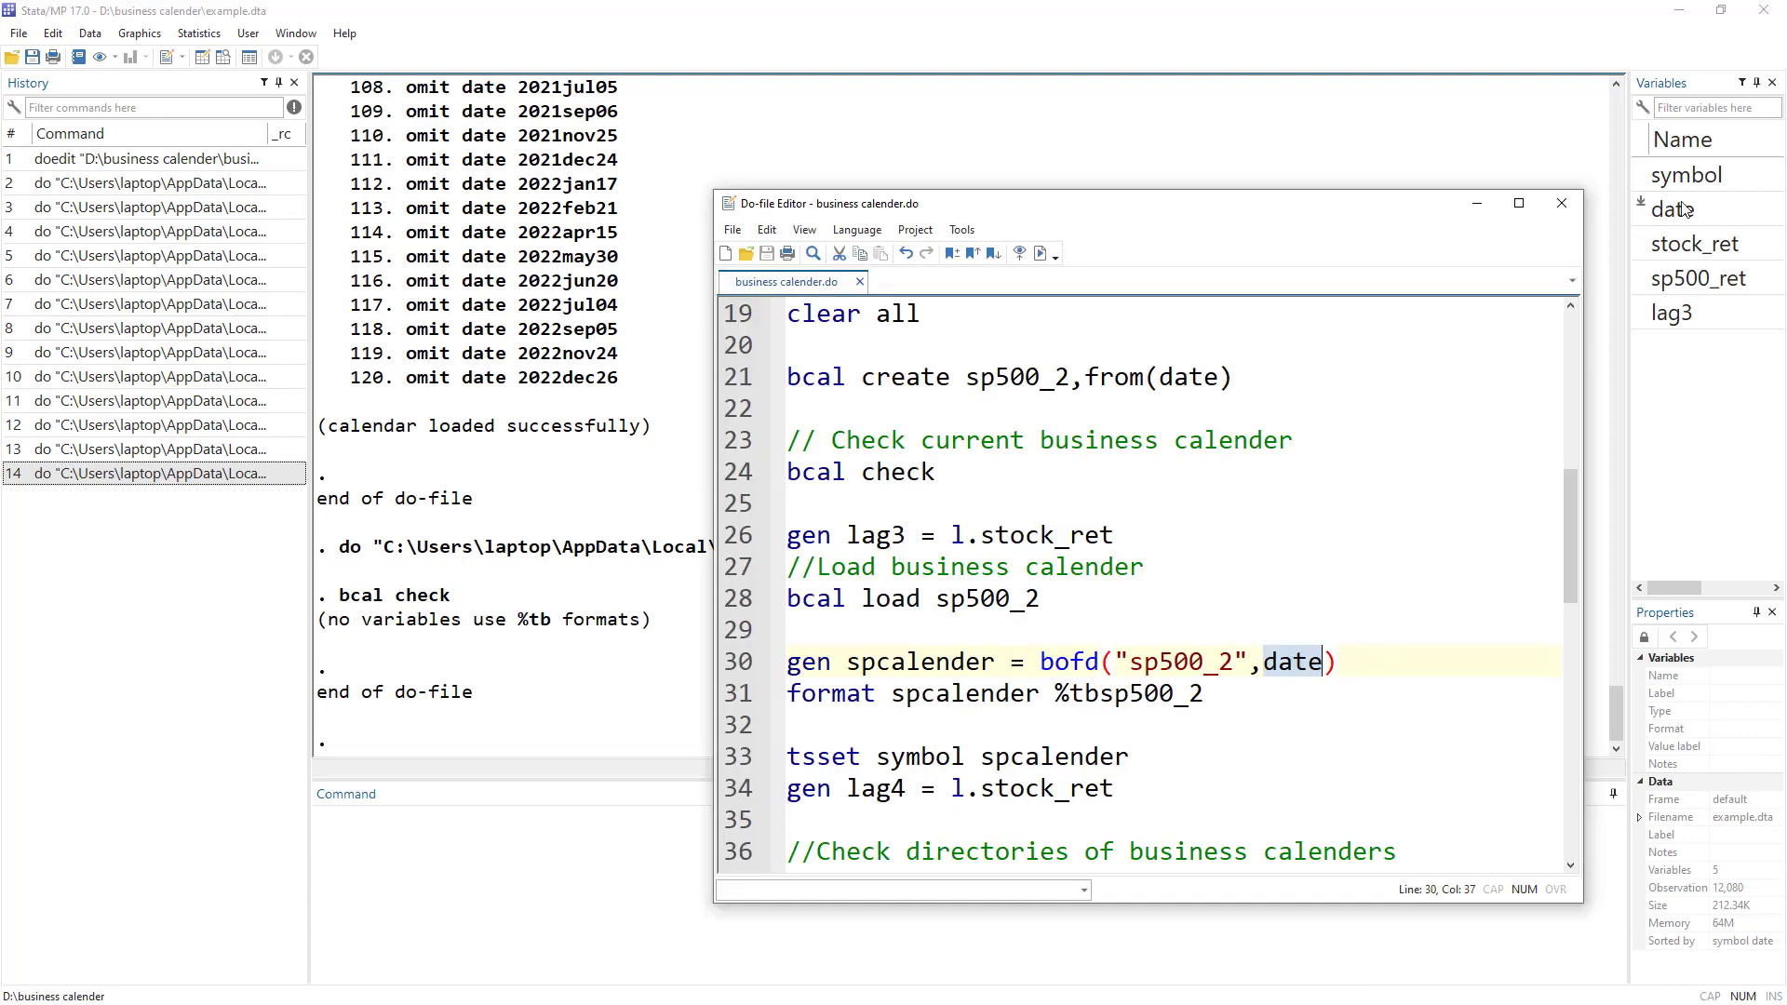
key(Home)
key(shift+End)
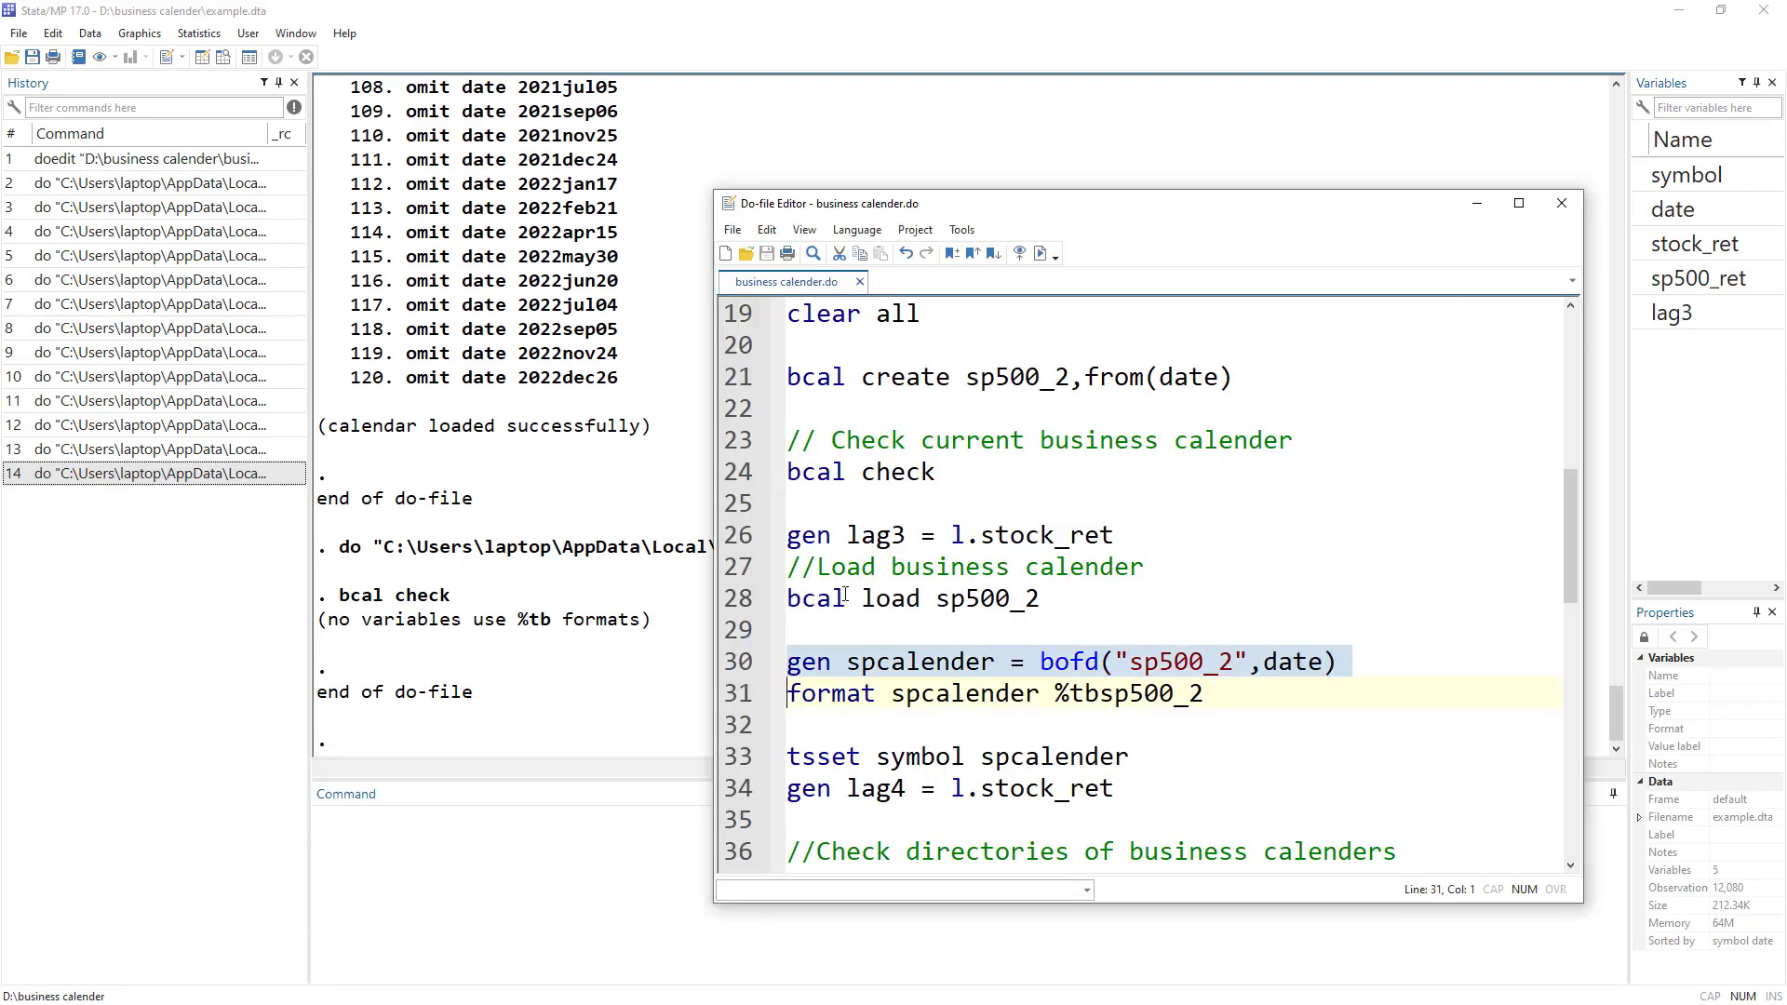
key(ctrl+d)
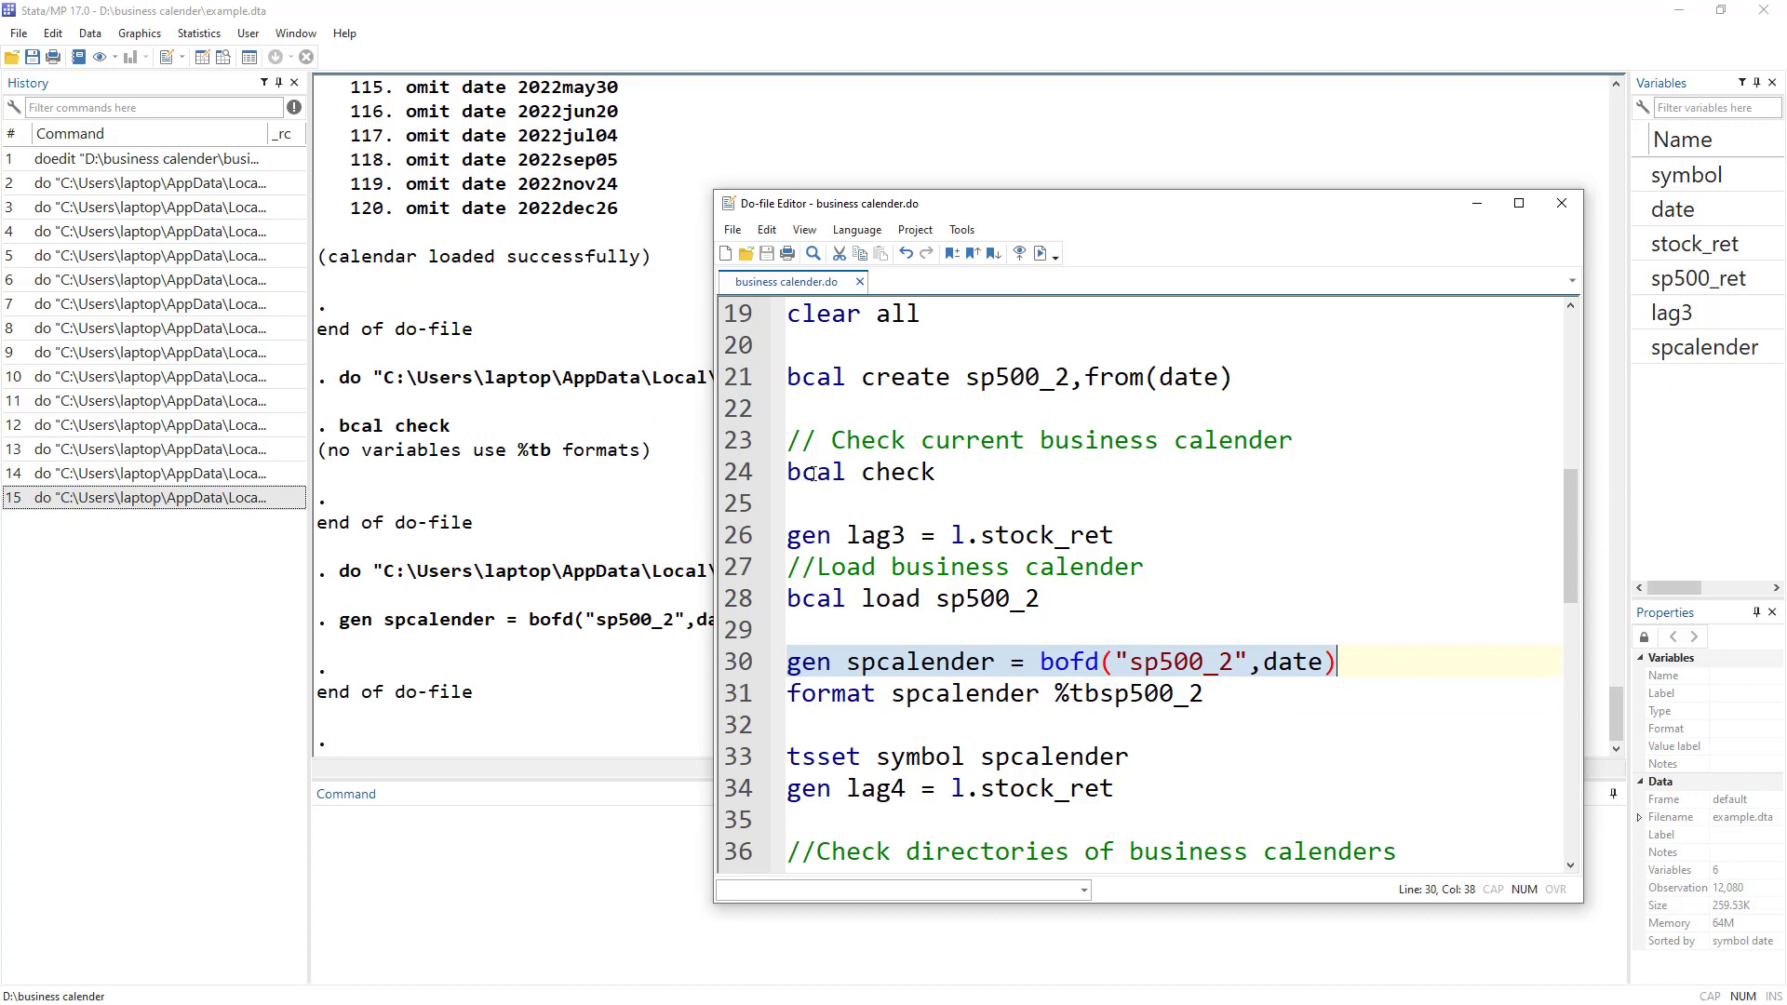
click(202, 58)
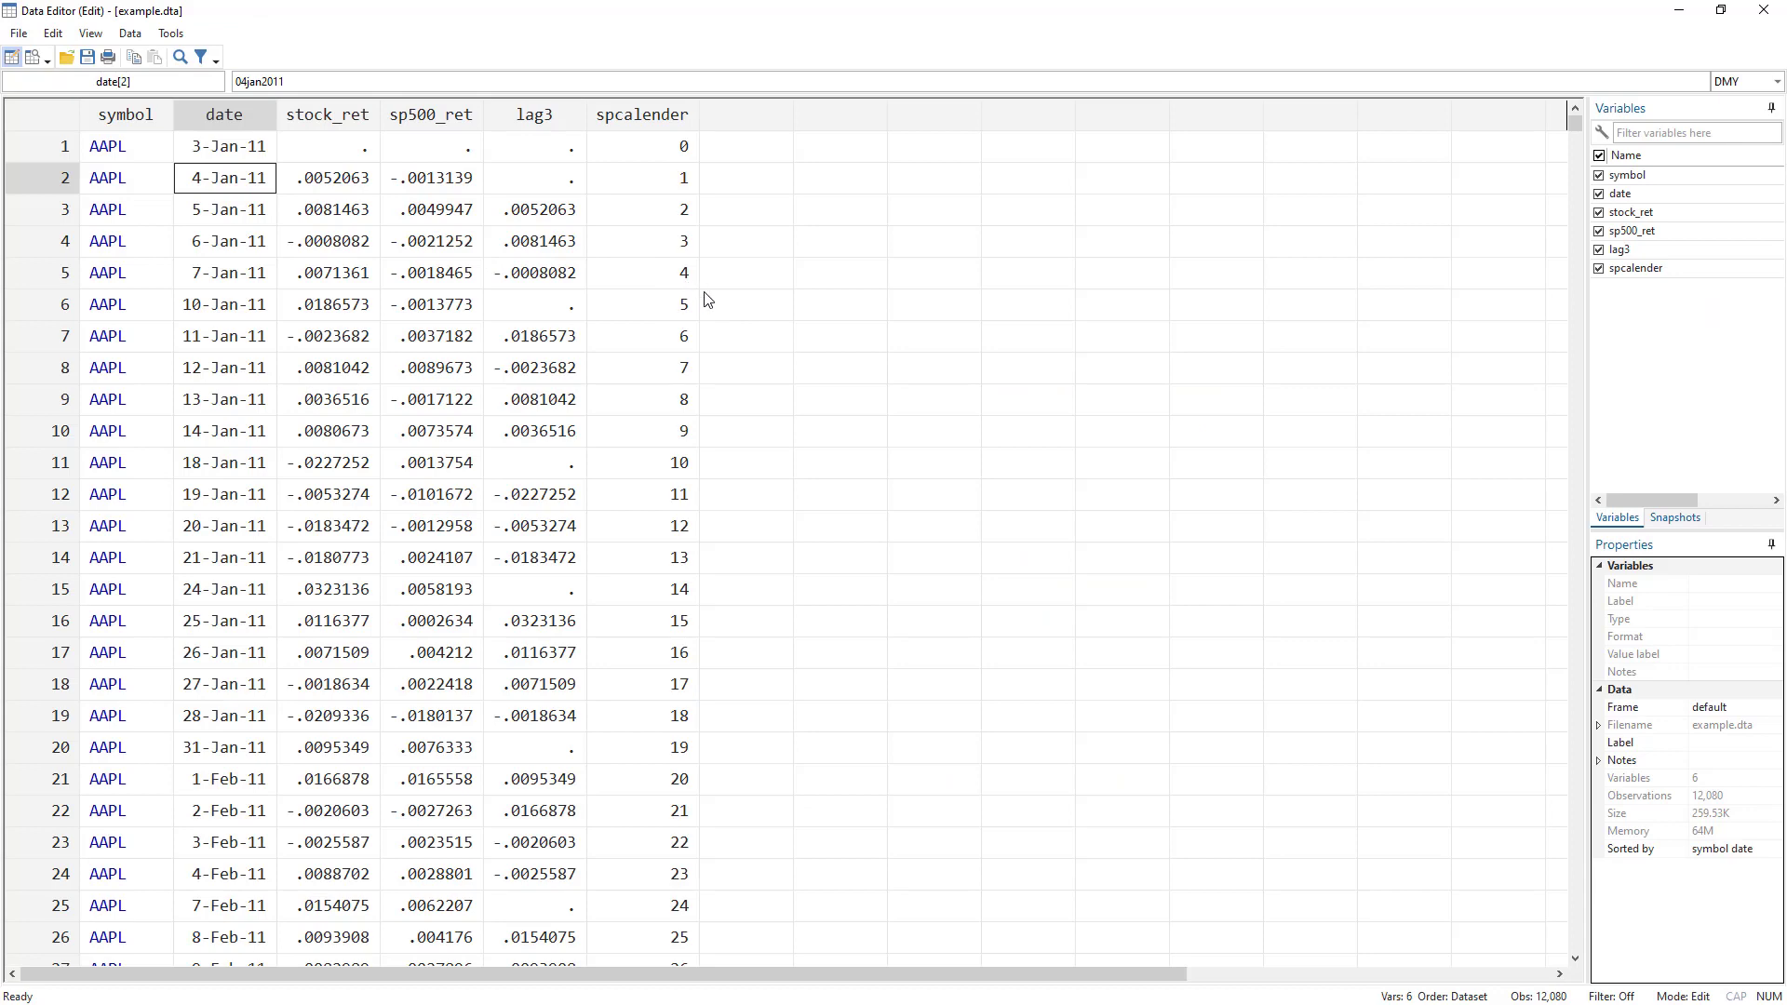
Apply the %tbsp500_2 format to spcalender by running line 31.
key(alt+Tab)
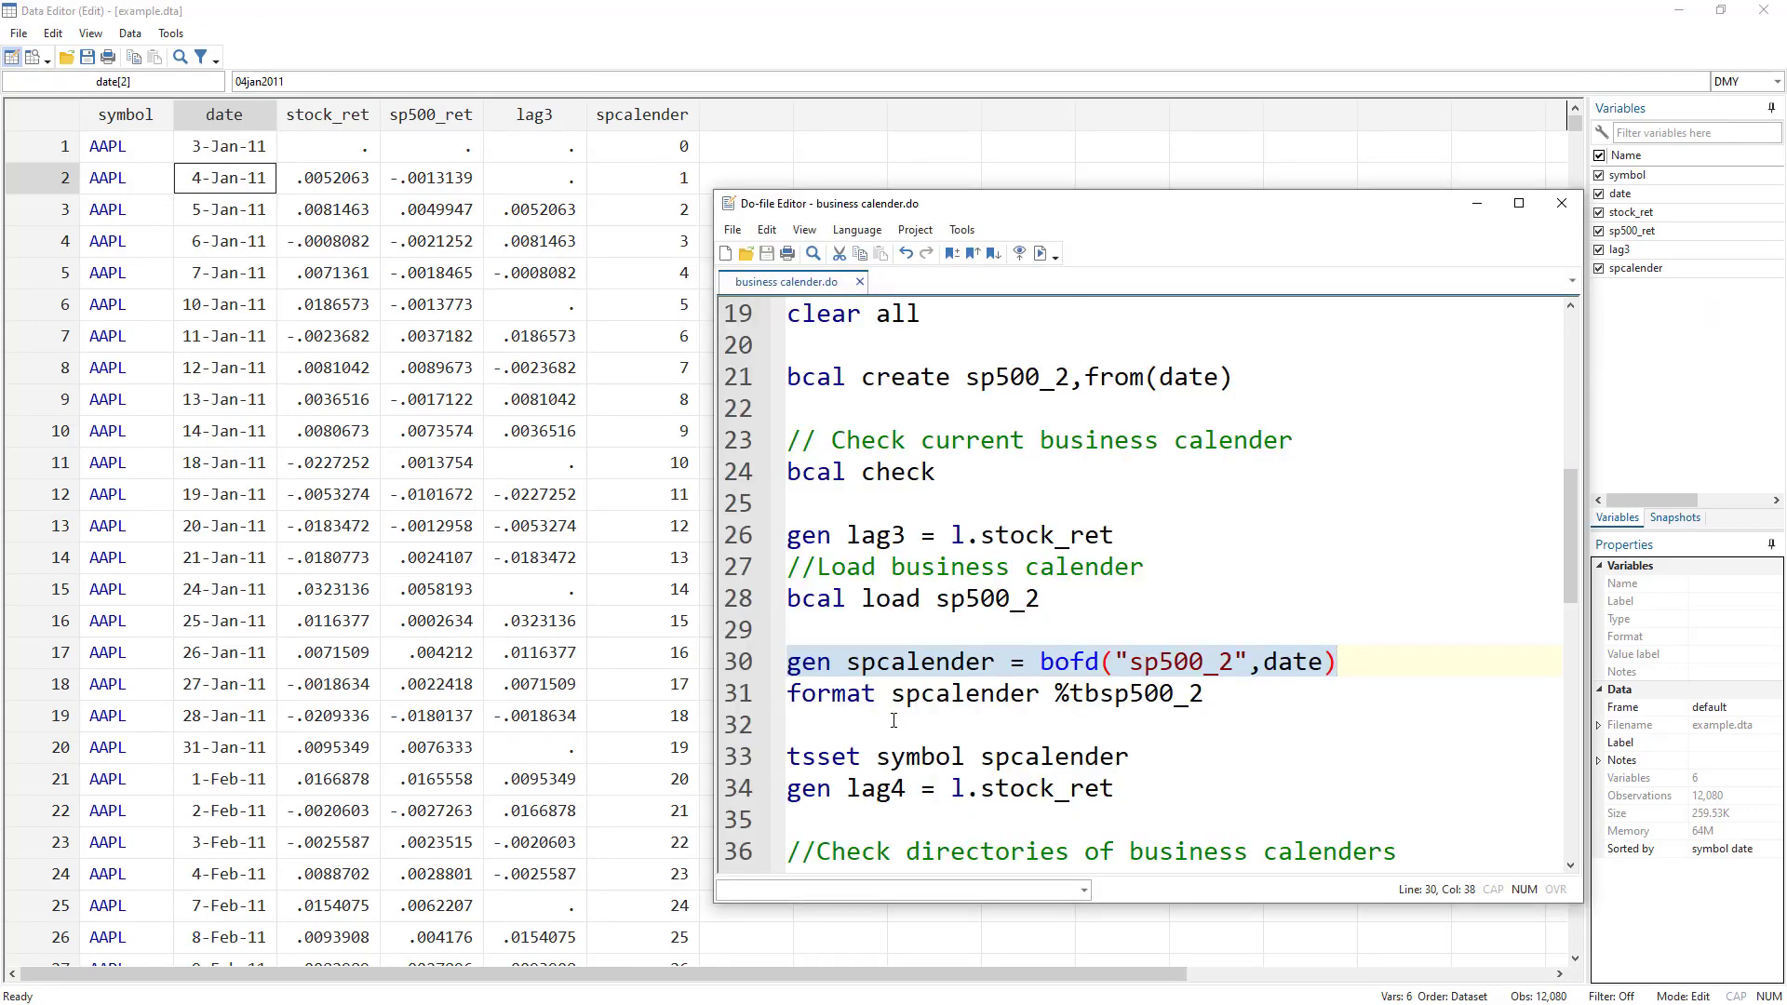
double_click(854, 693)
double_click(966, 694)
double_click(948, 663)
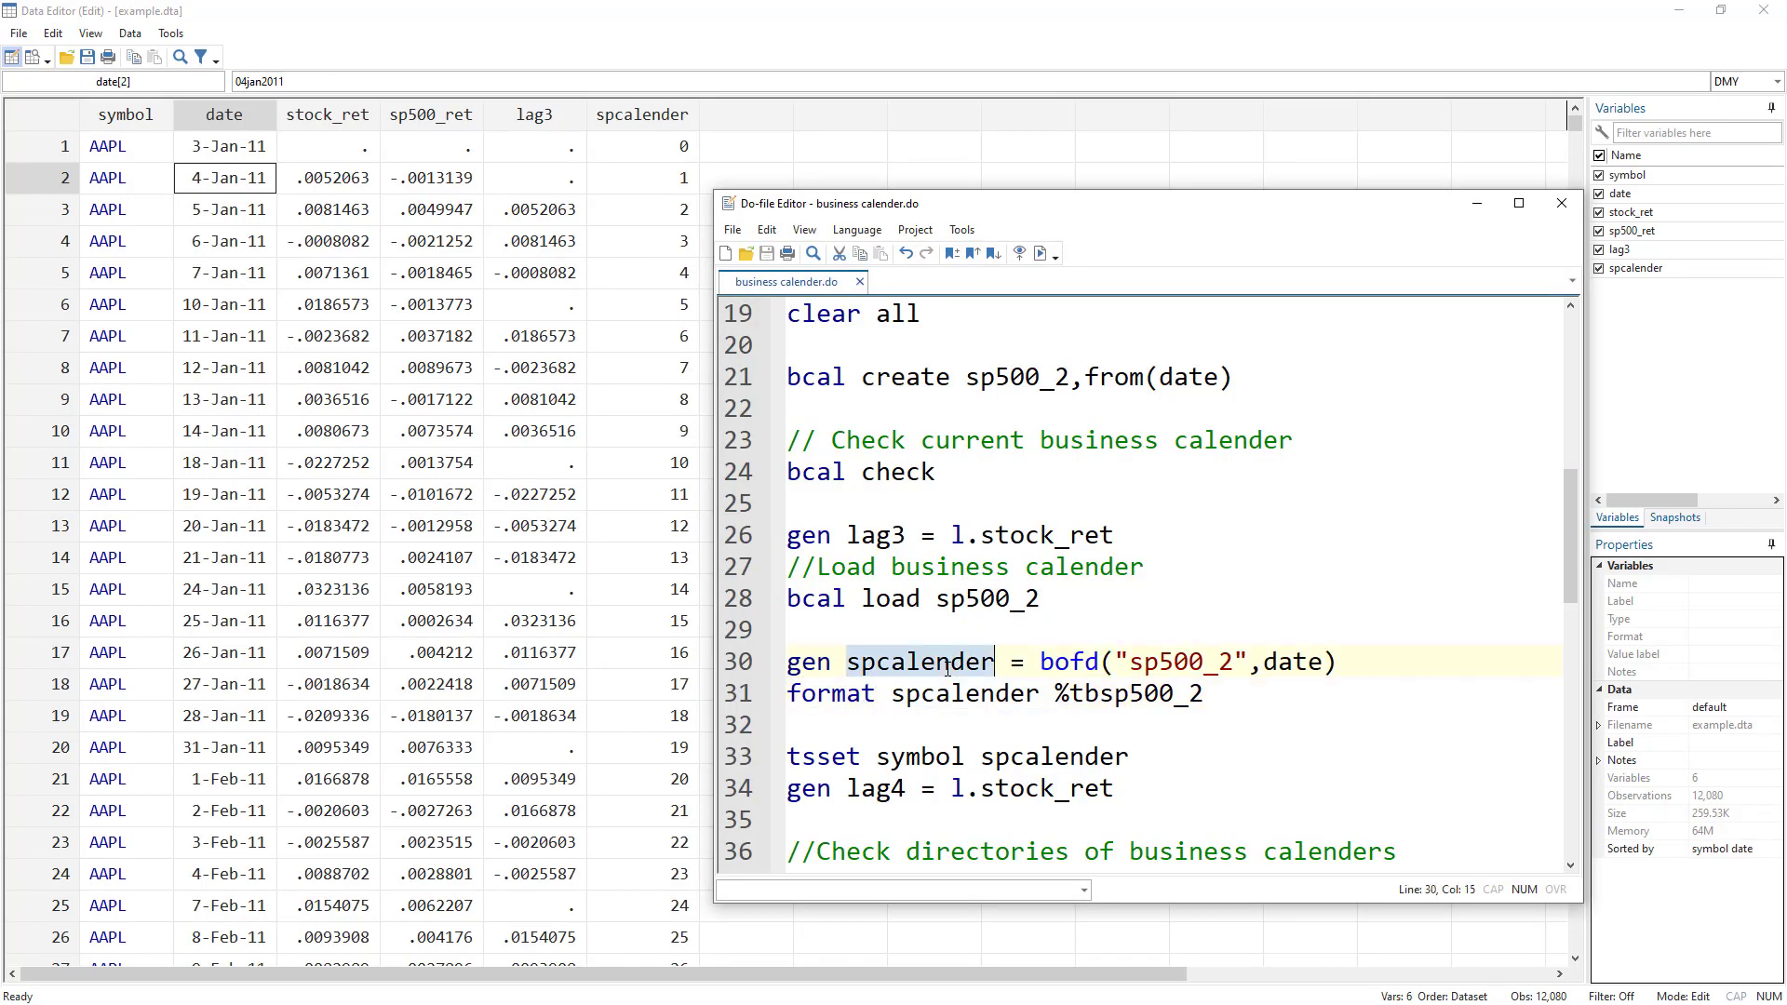
drag(1058, 696, 1224, 699)
drag(938, 600, 1046, 603)
drag(1070, 696, 1215, 700)
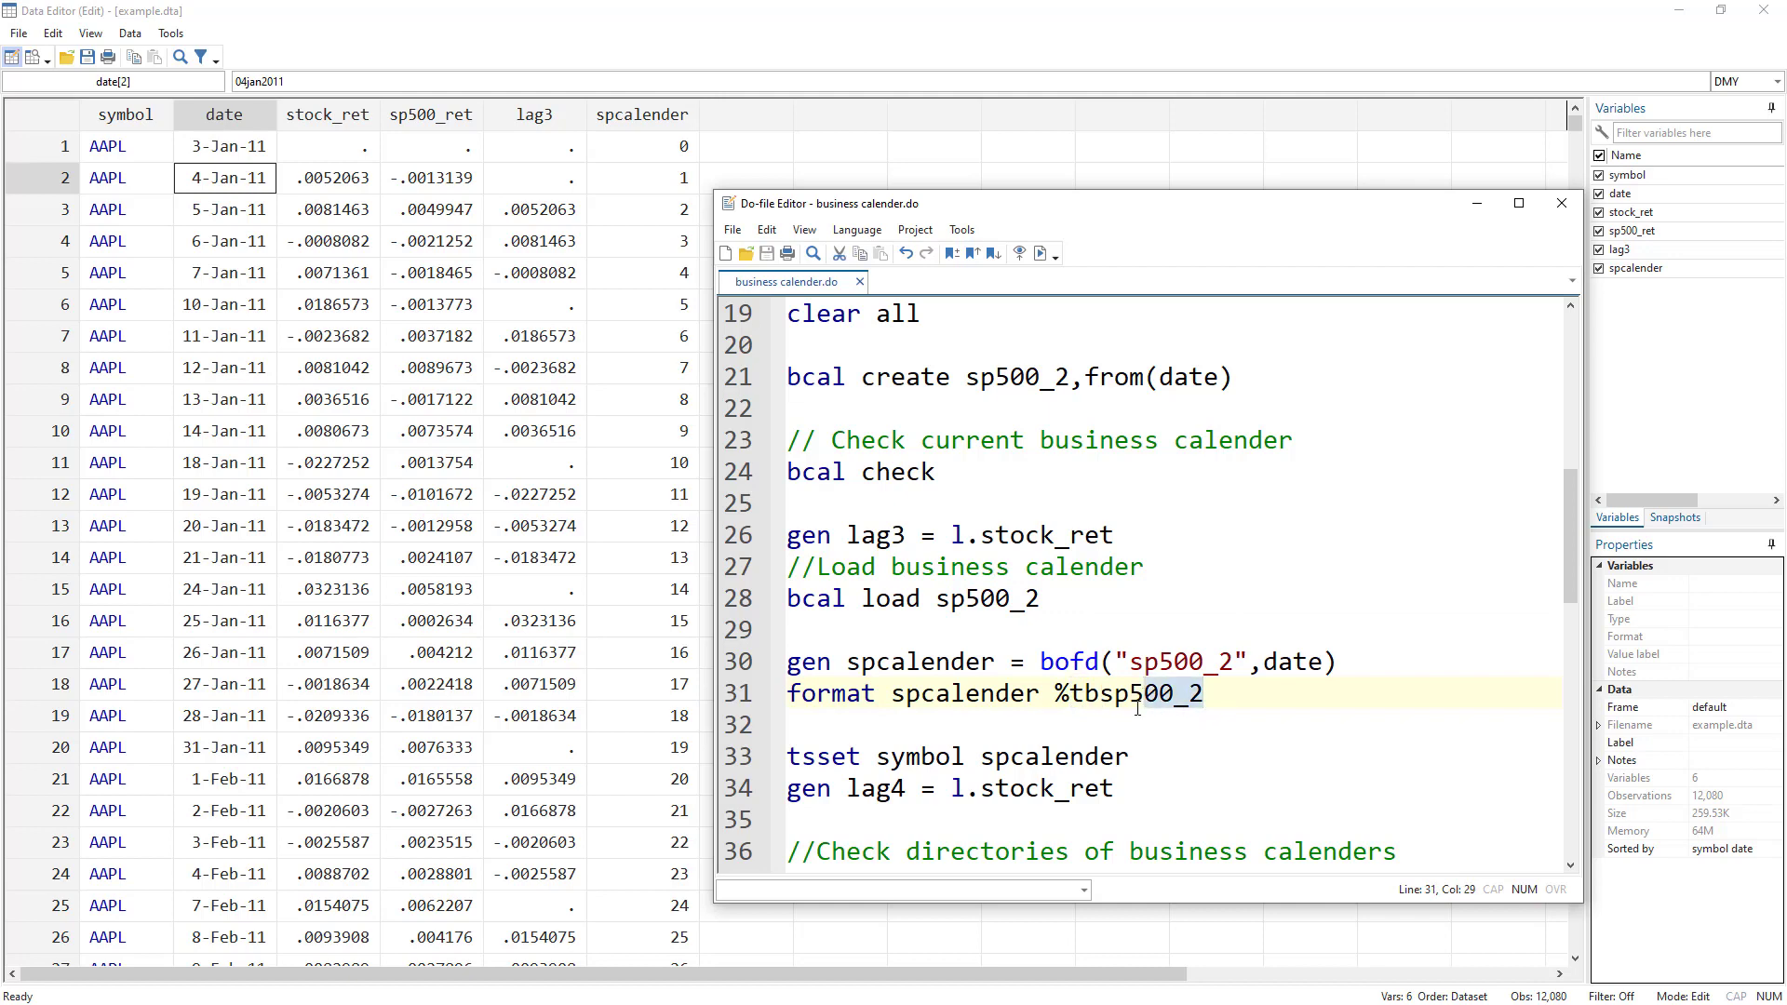
double_click(1101, 700)
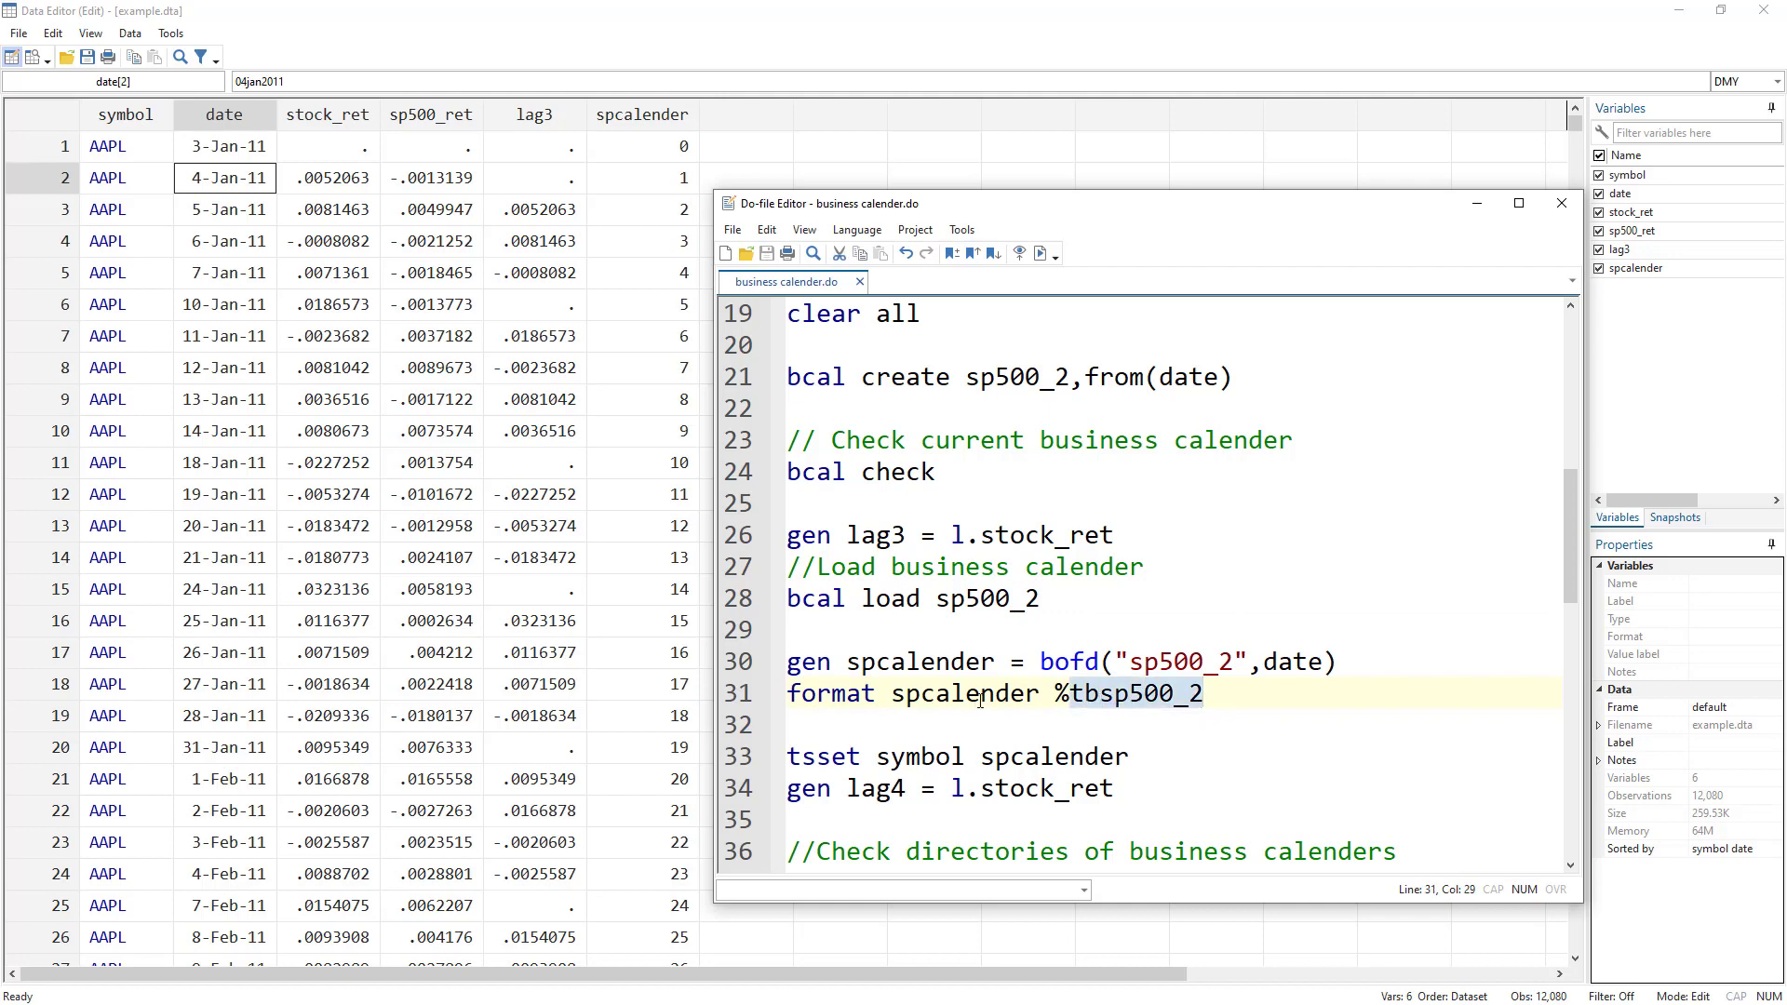
click(746, 696)
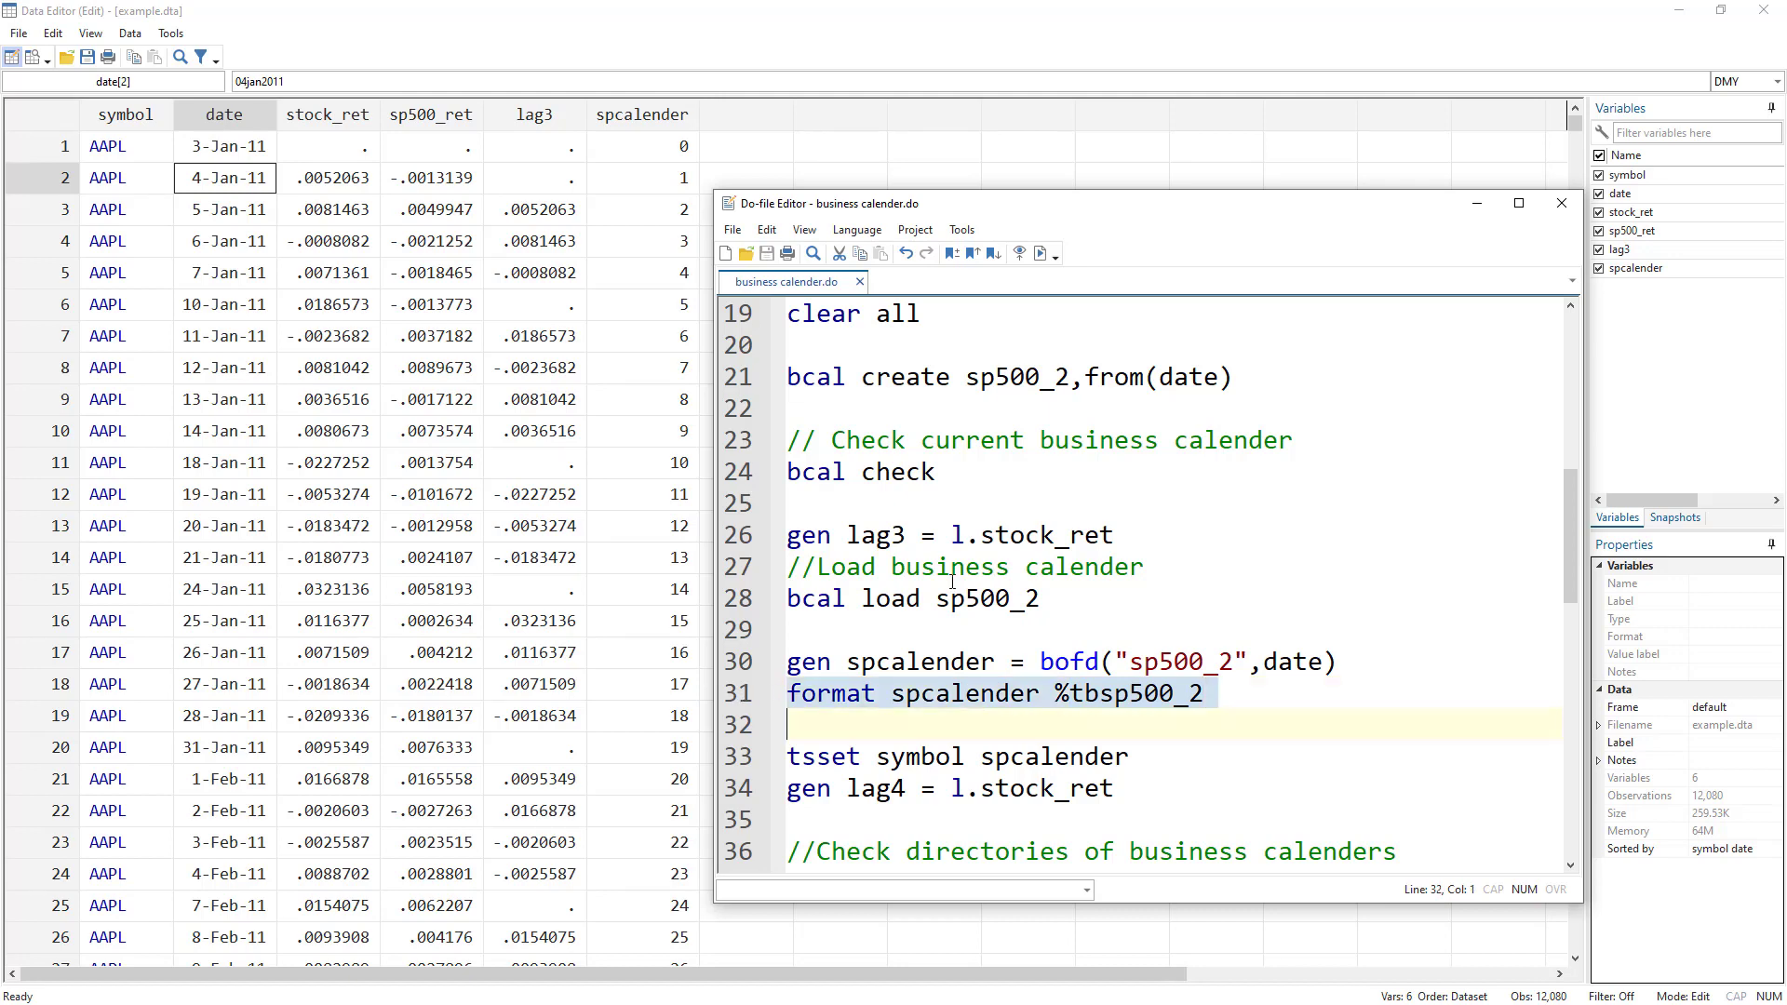
click(1044, 251)
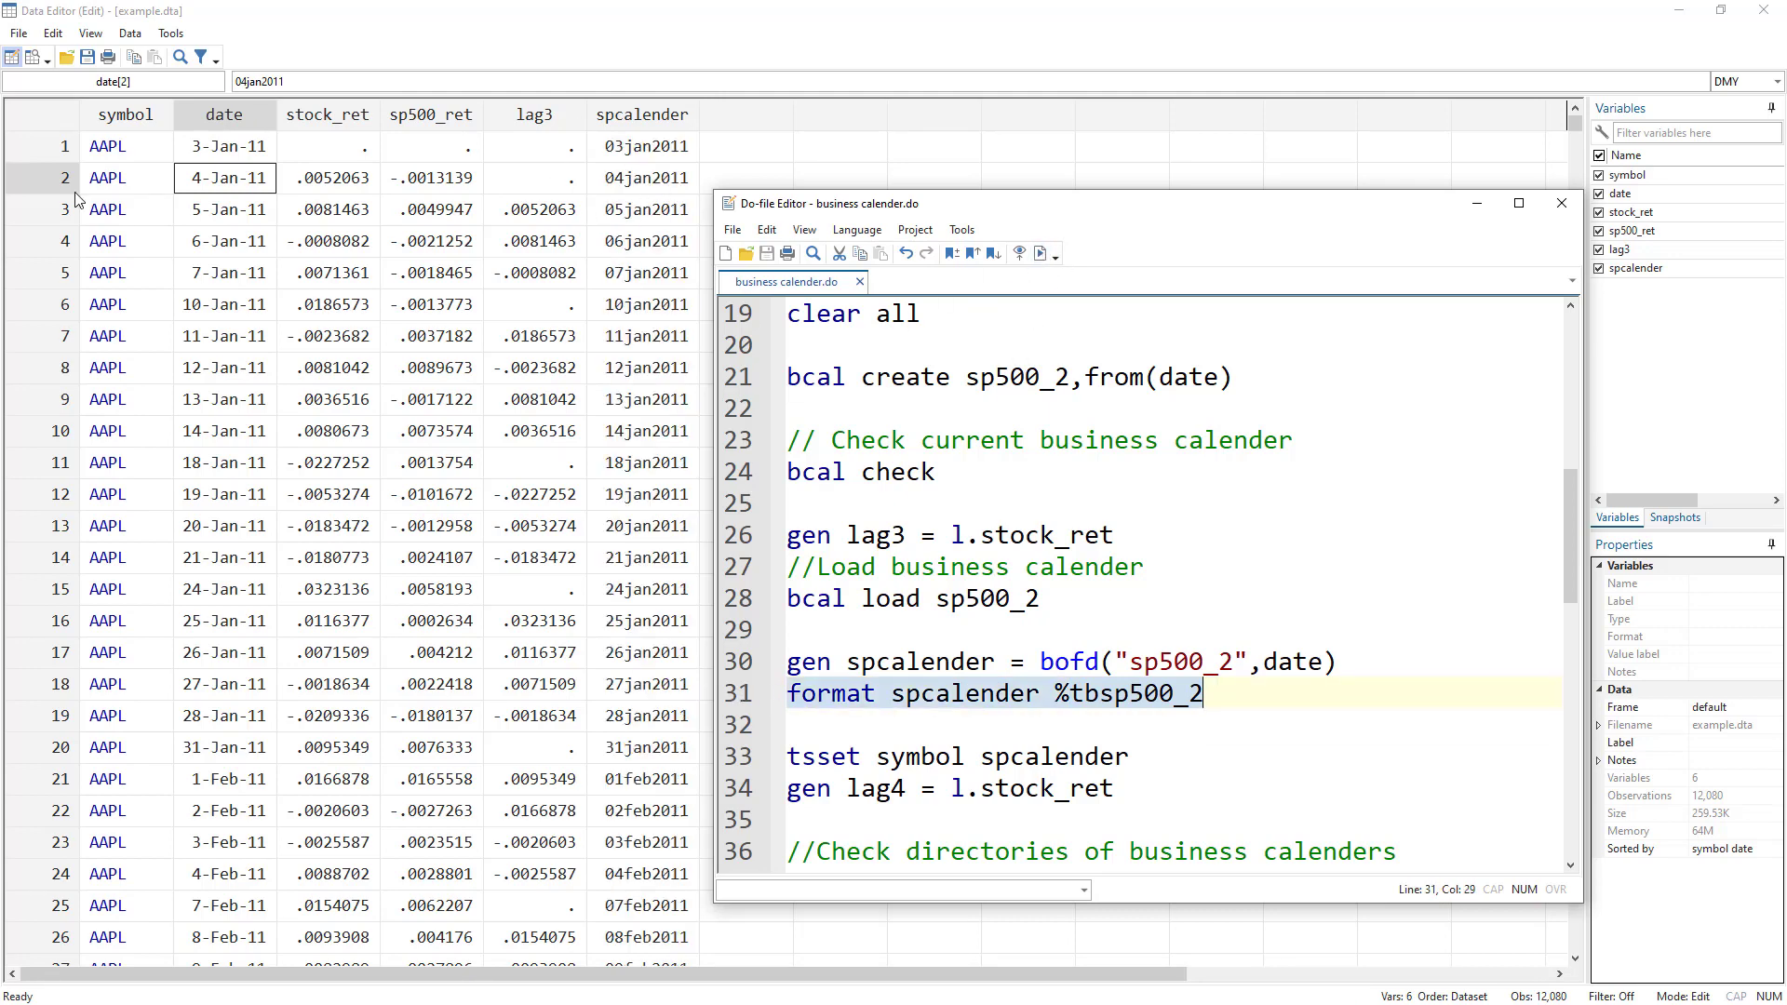
Run tsset symbol spcalender, generate lag4 = l.stock_ret, and reveal the lag4 column.
click(747, 759)
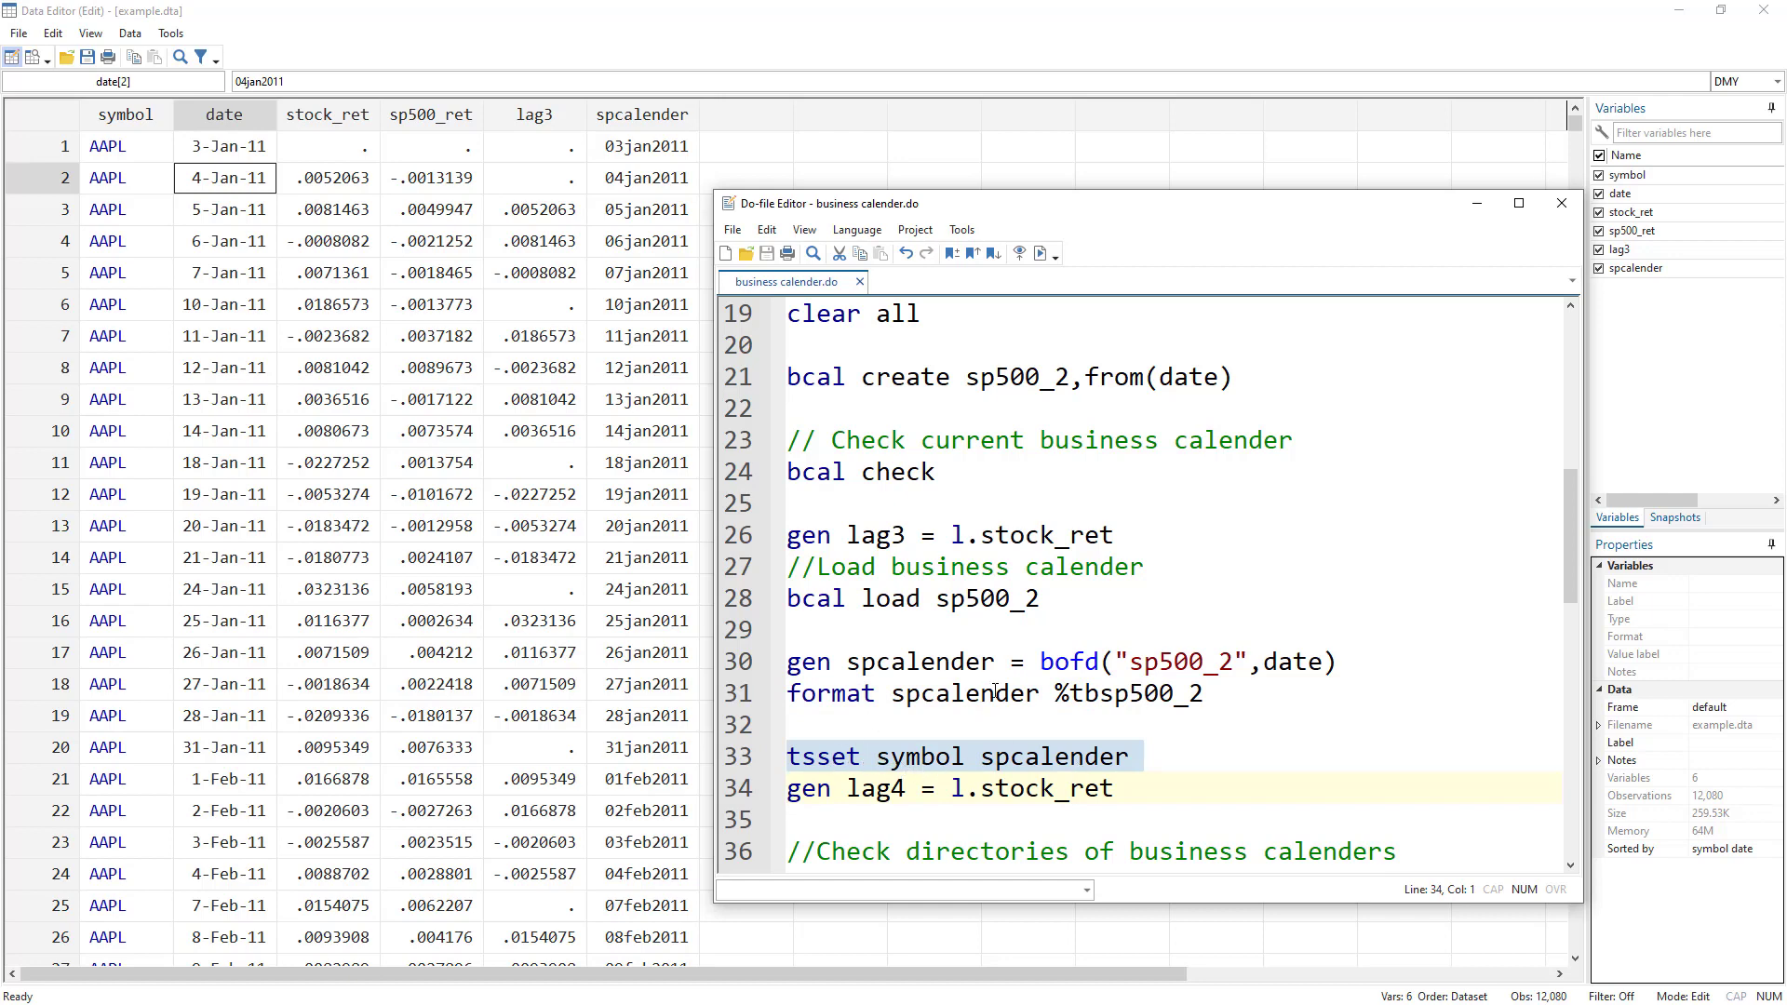
click(1040, 253)
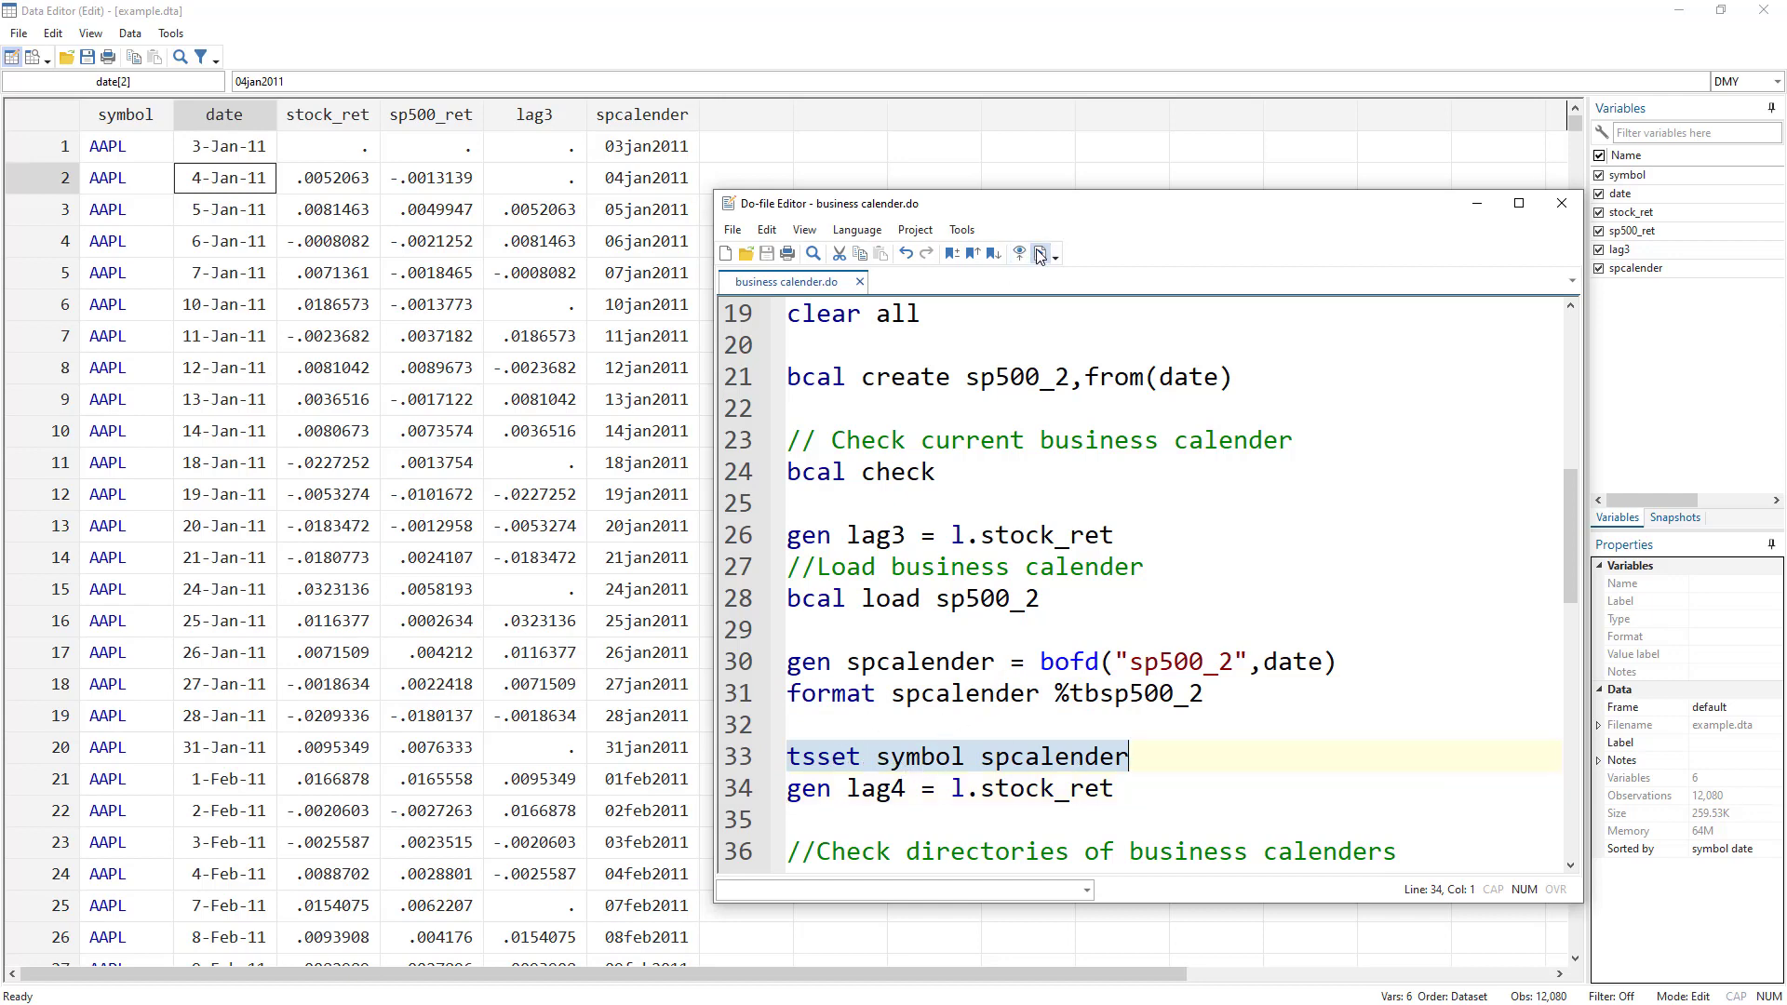
click(754, 791)
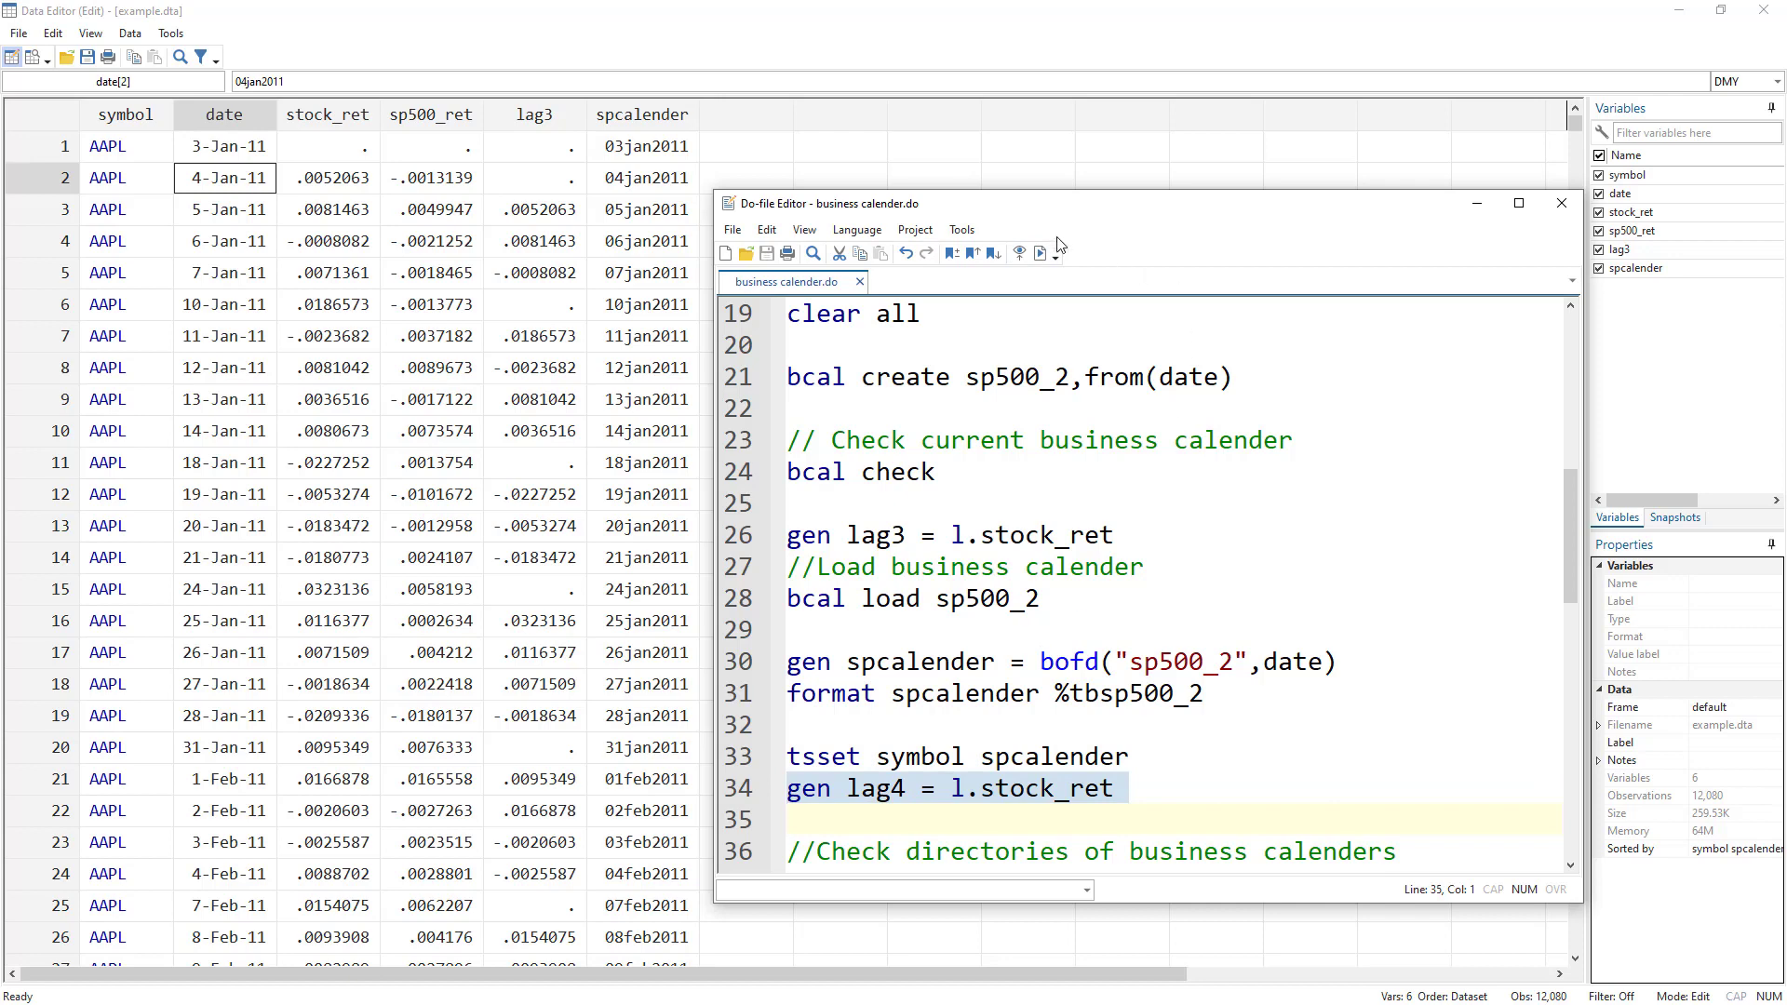
click(1040, 254)
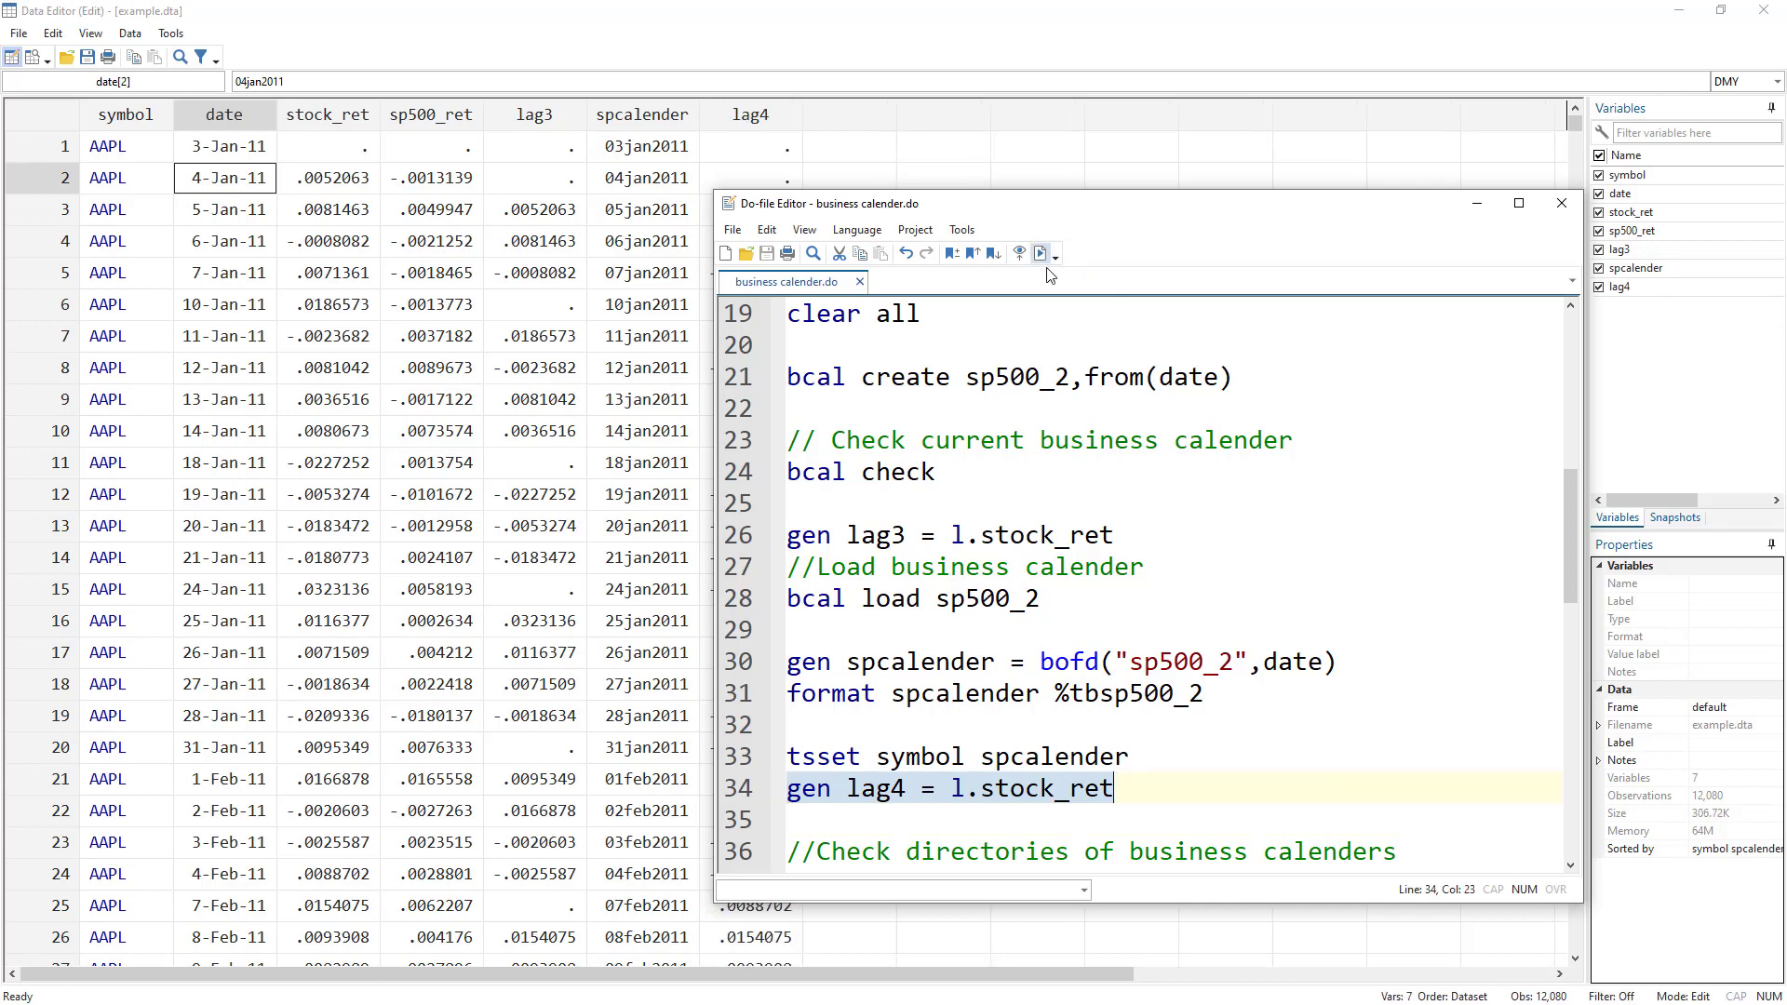
drag(1035, 210, 1192, 205)
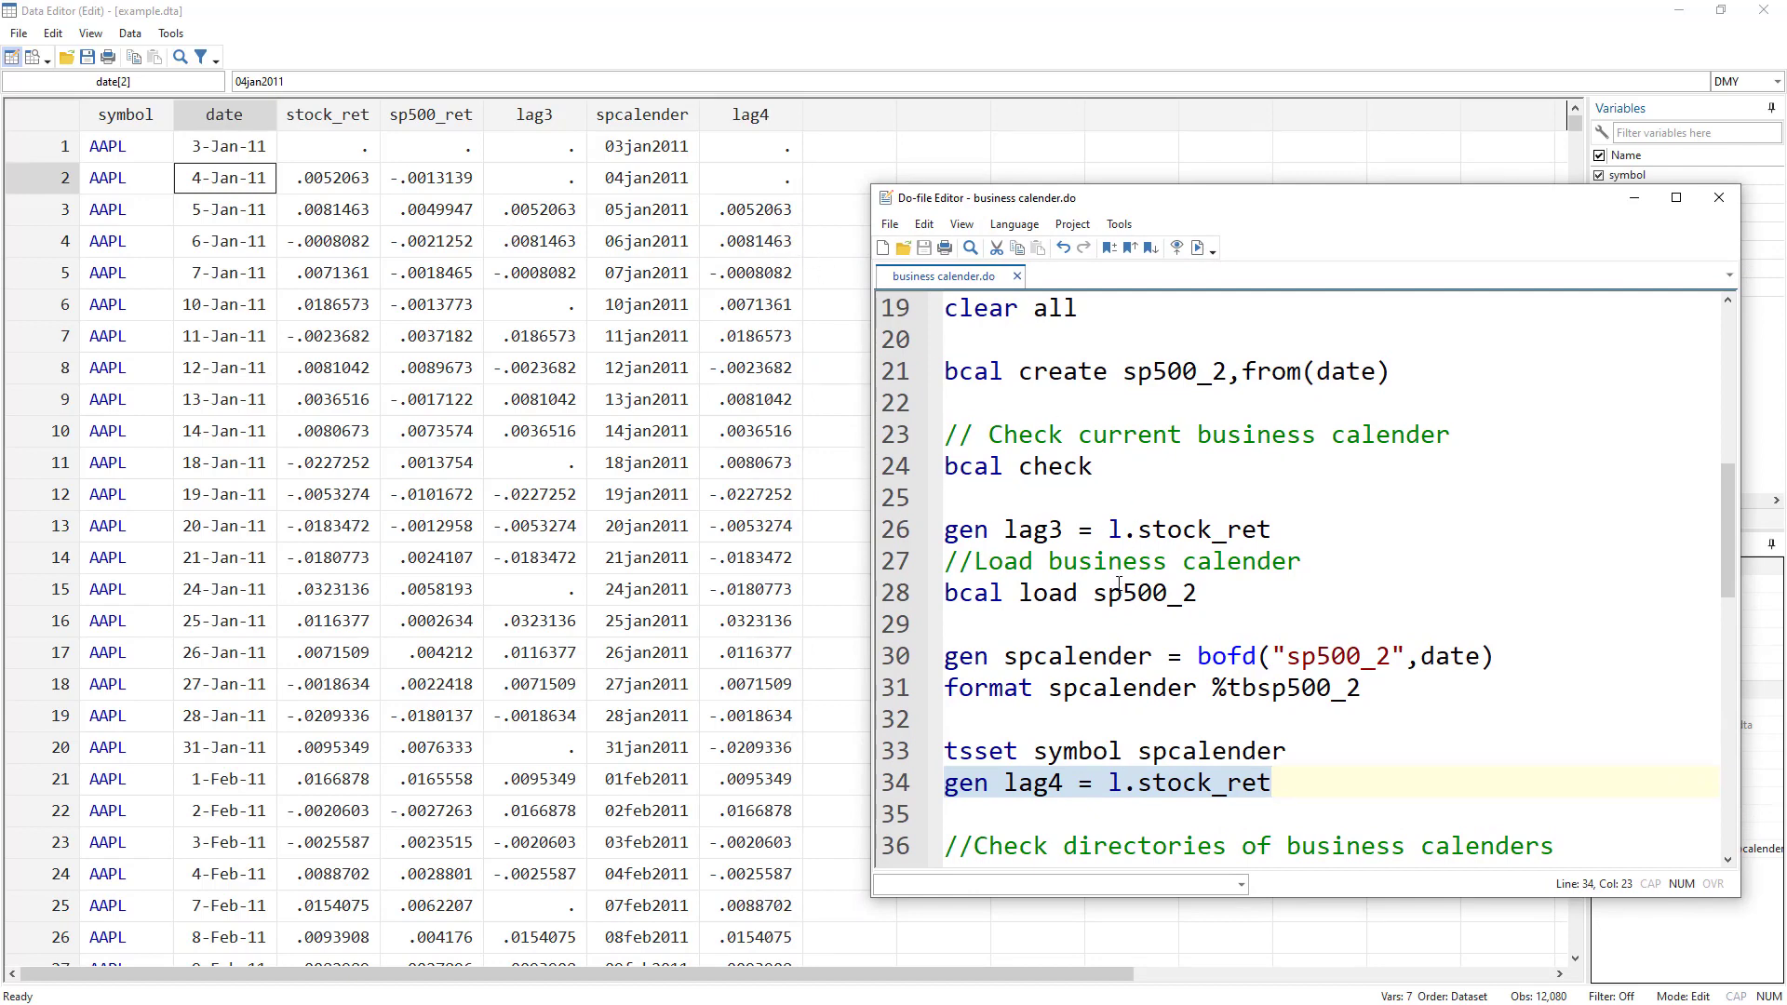
List the available business calendar files with bcal dir.
scroll(1119, 584, down, 2)
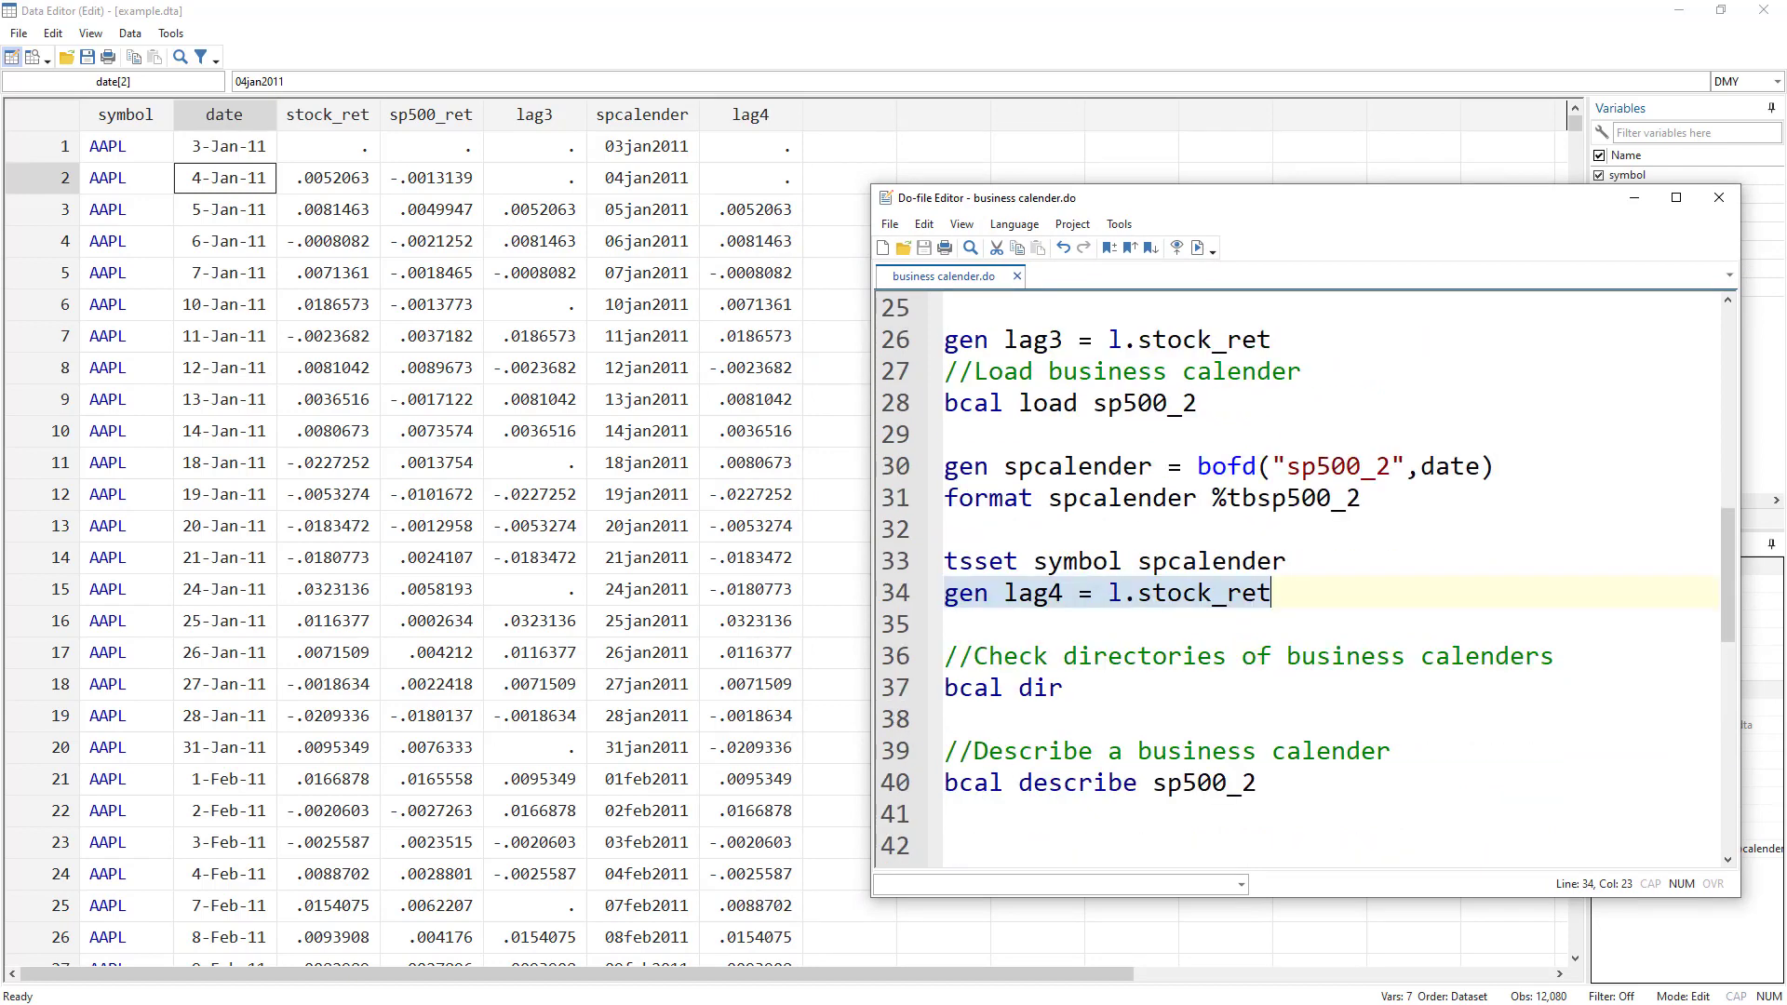
key(alt+Tab)
key(alt+Tab)
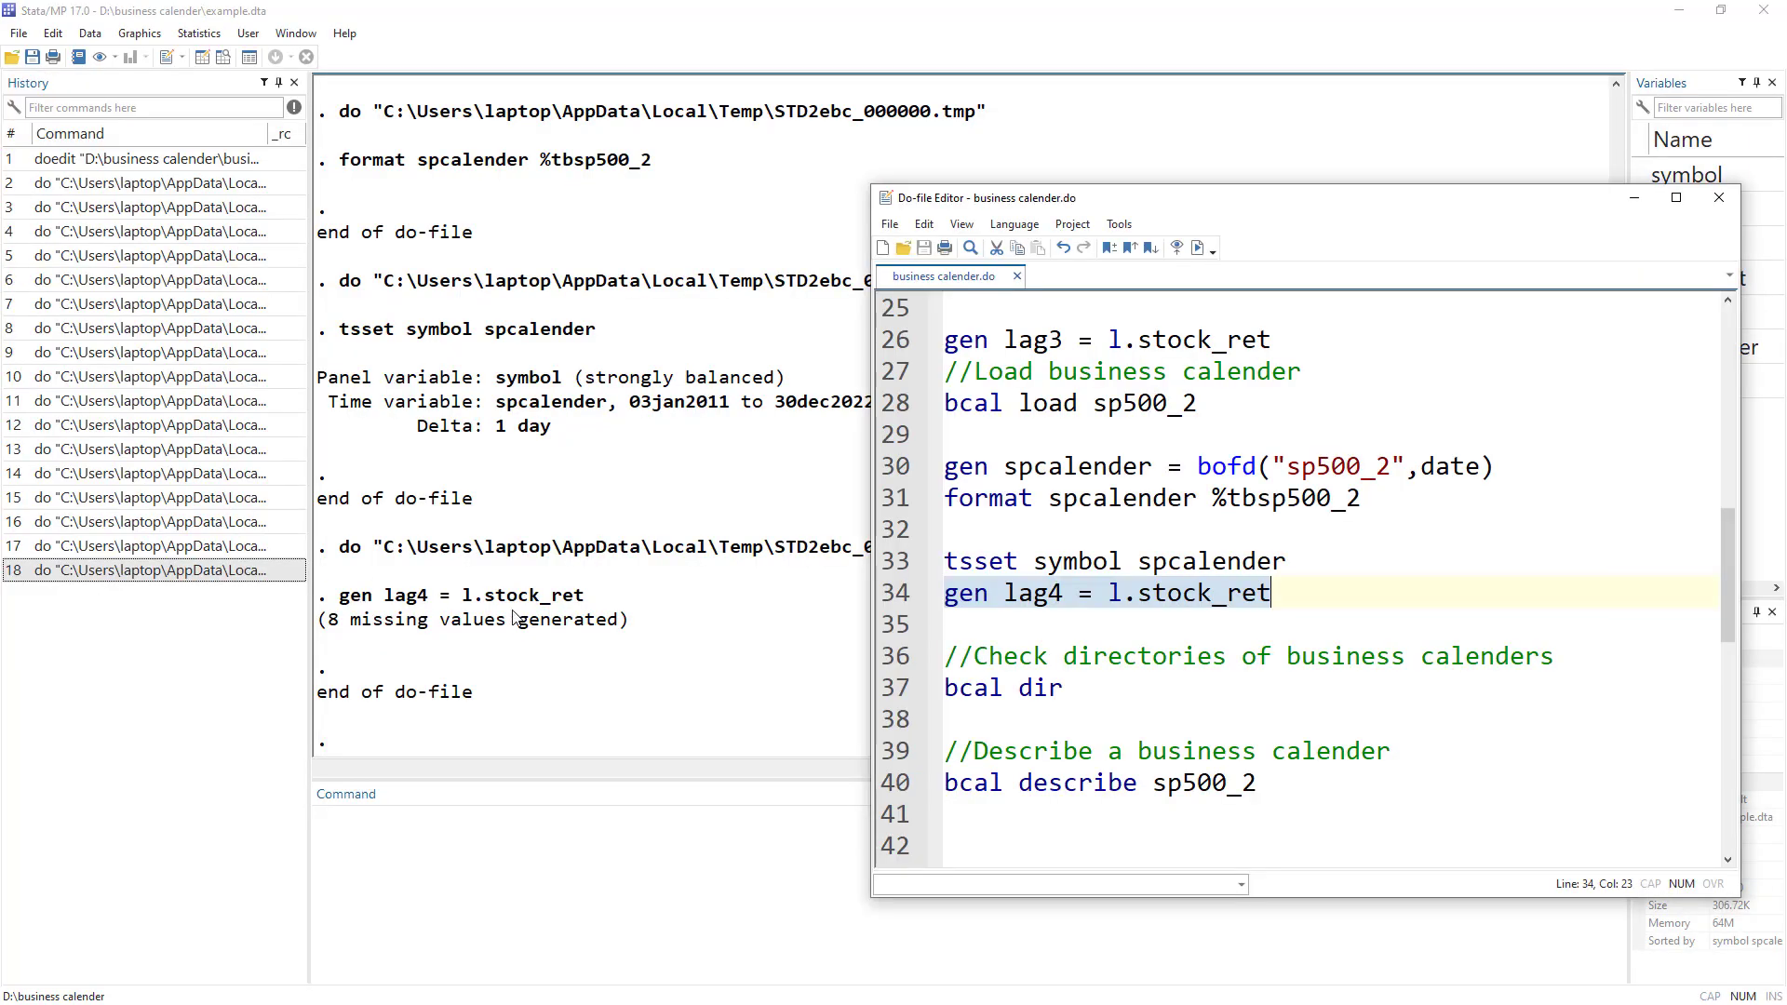
click(891, 692)
click(1199, 247)
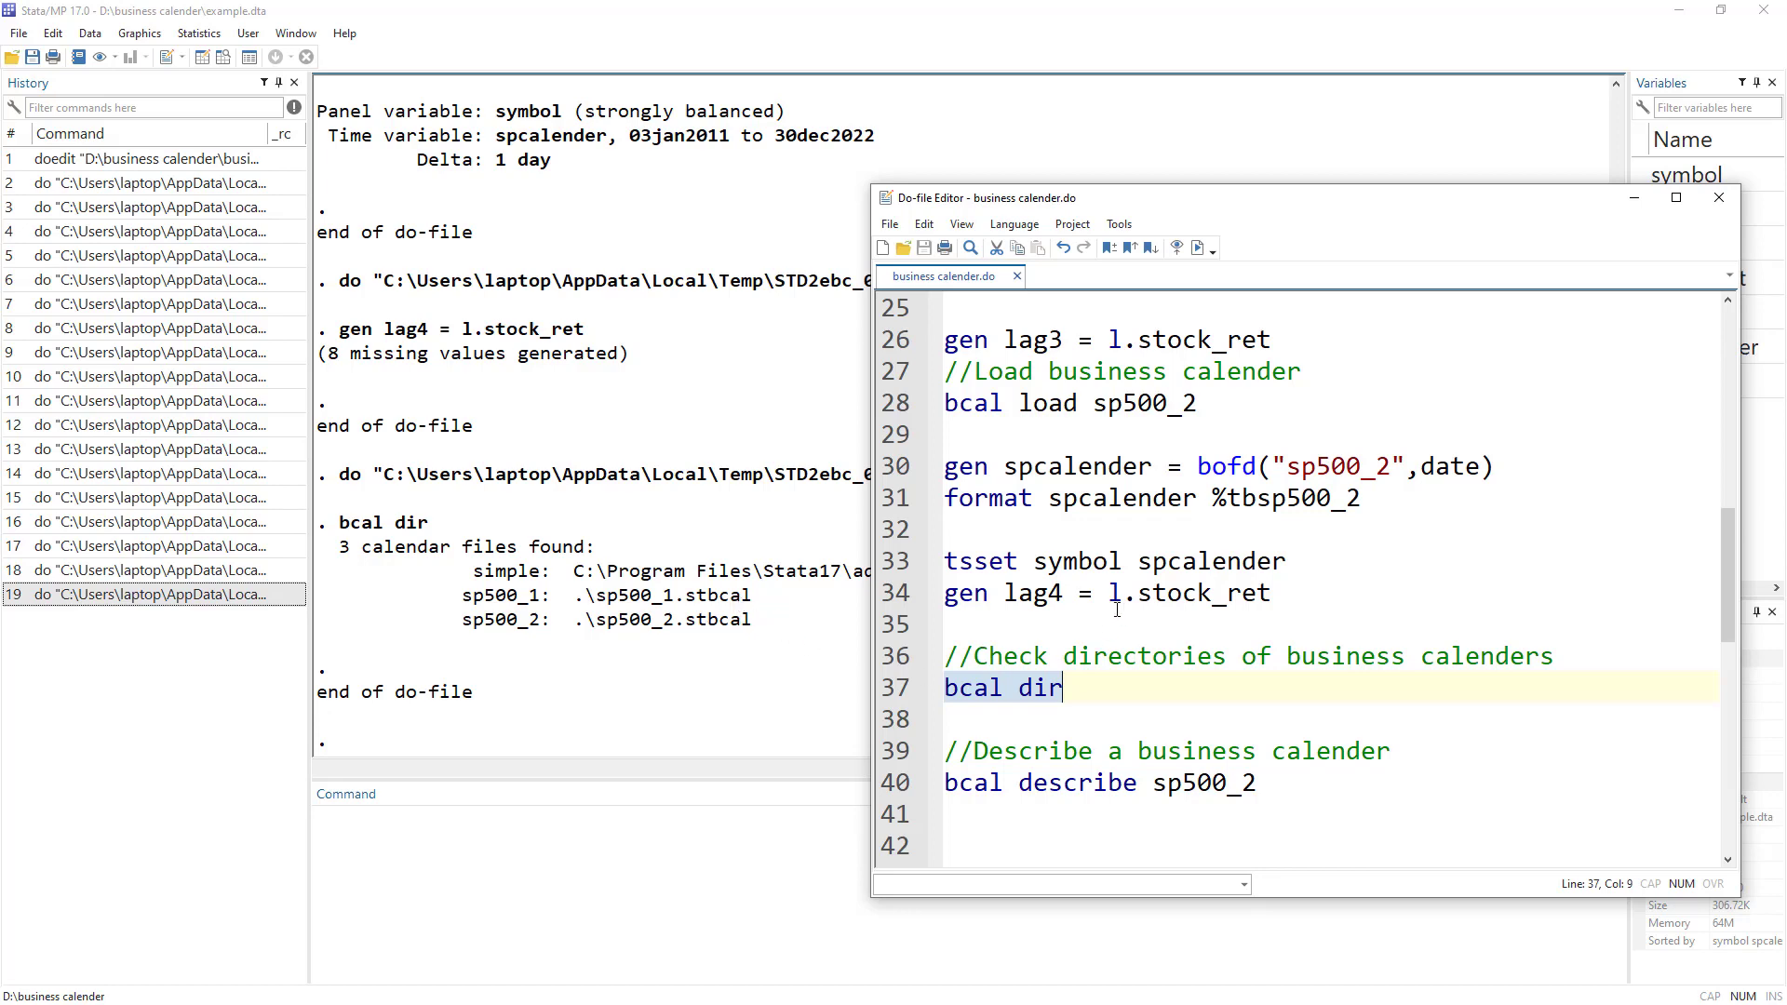
Describe the sp500_2 calendar with bcal describe sp500_2.
scroll(1050, 592, down, 1)
click(919, 691)
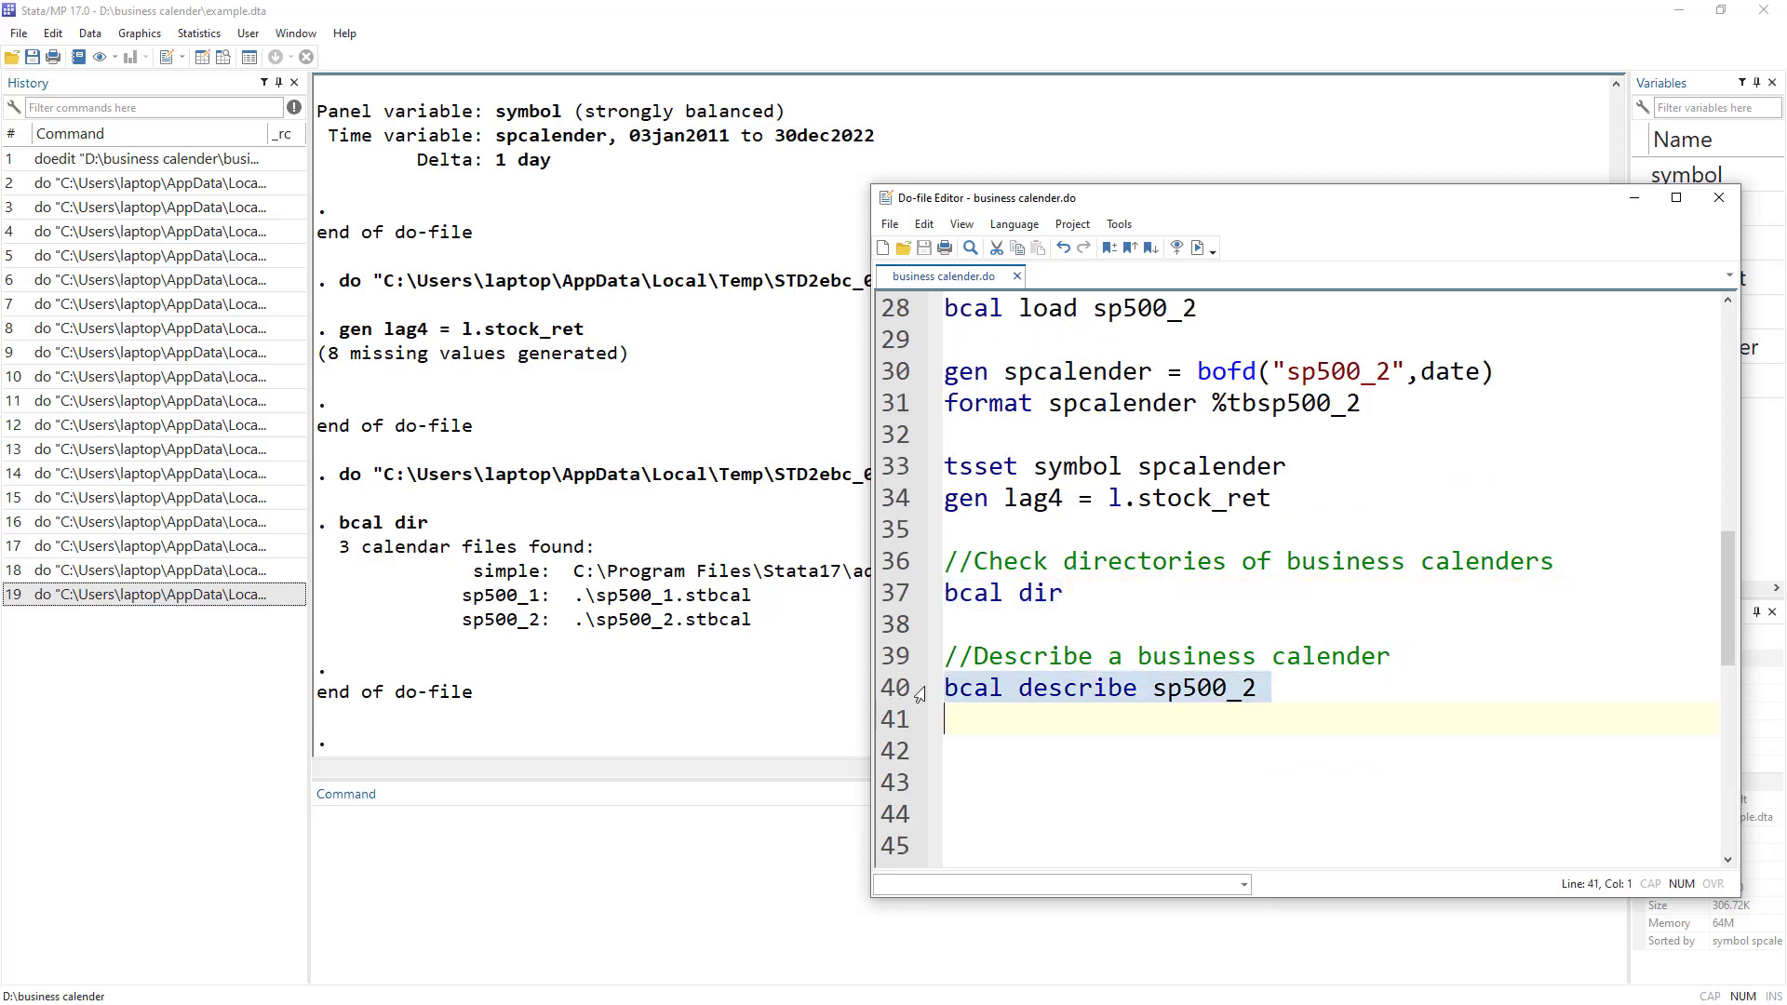
click(1194, 248)
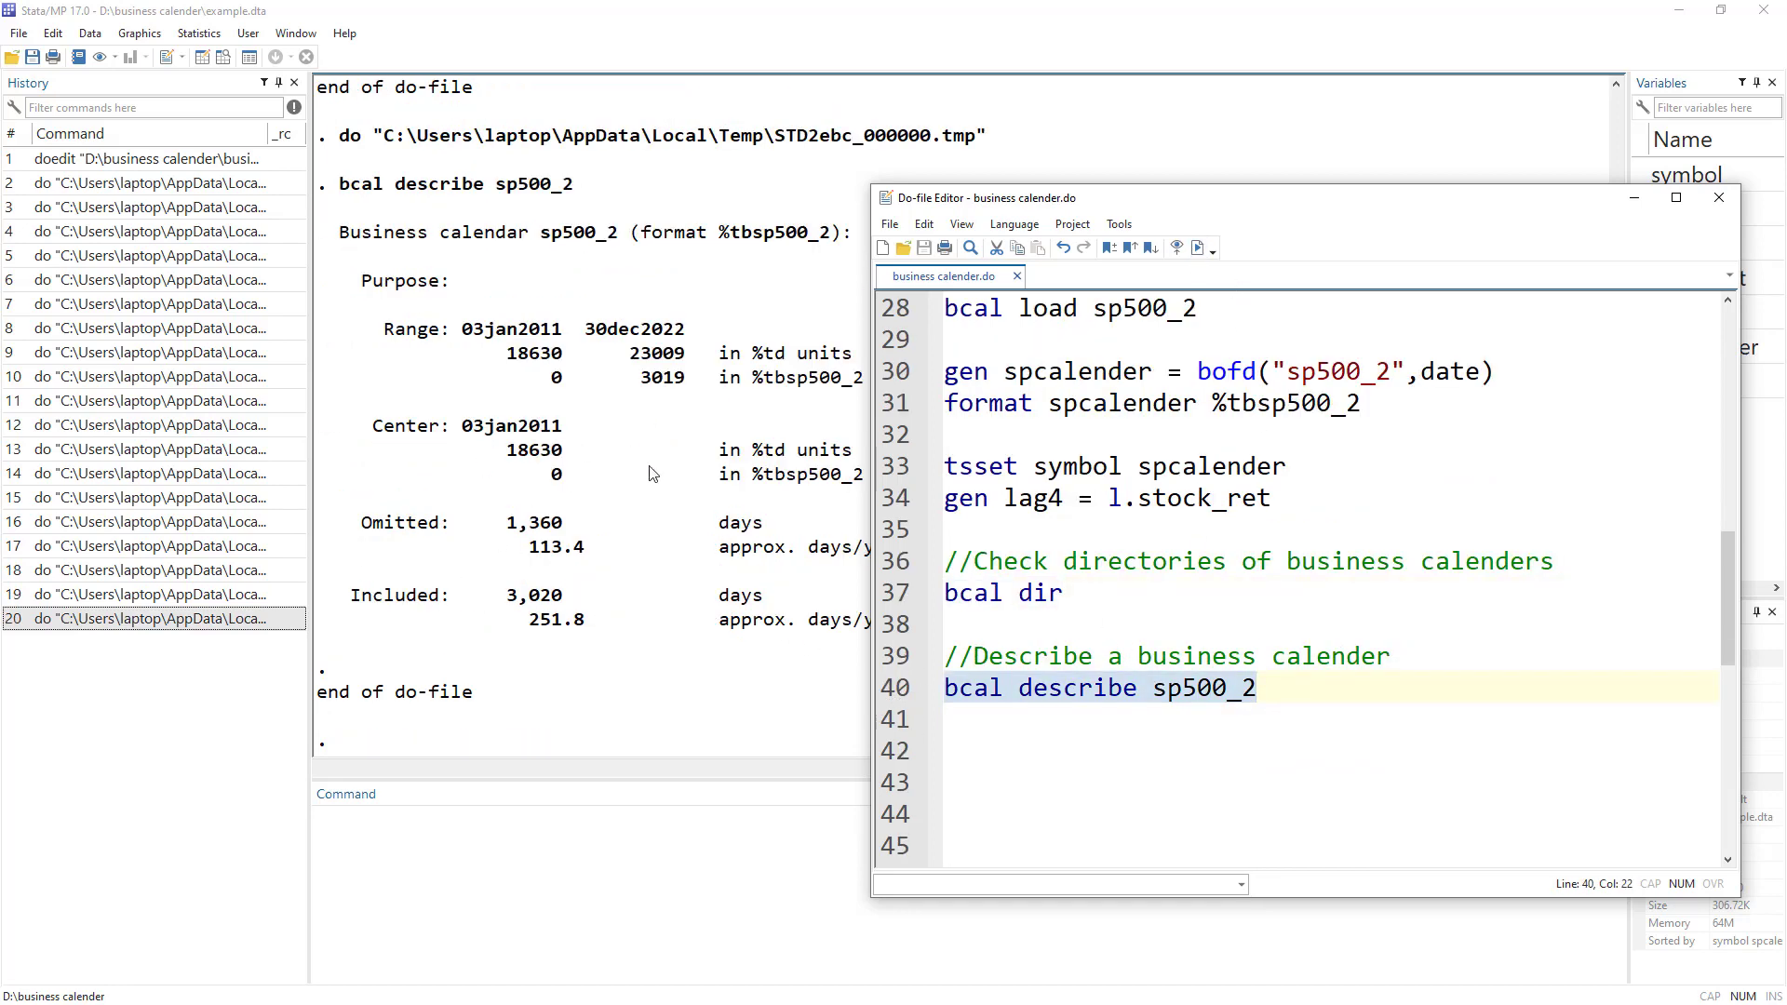